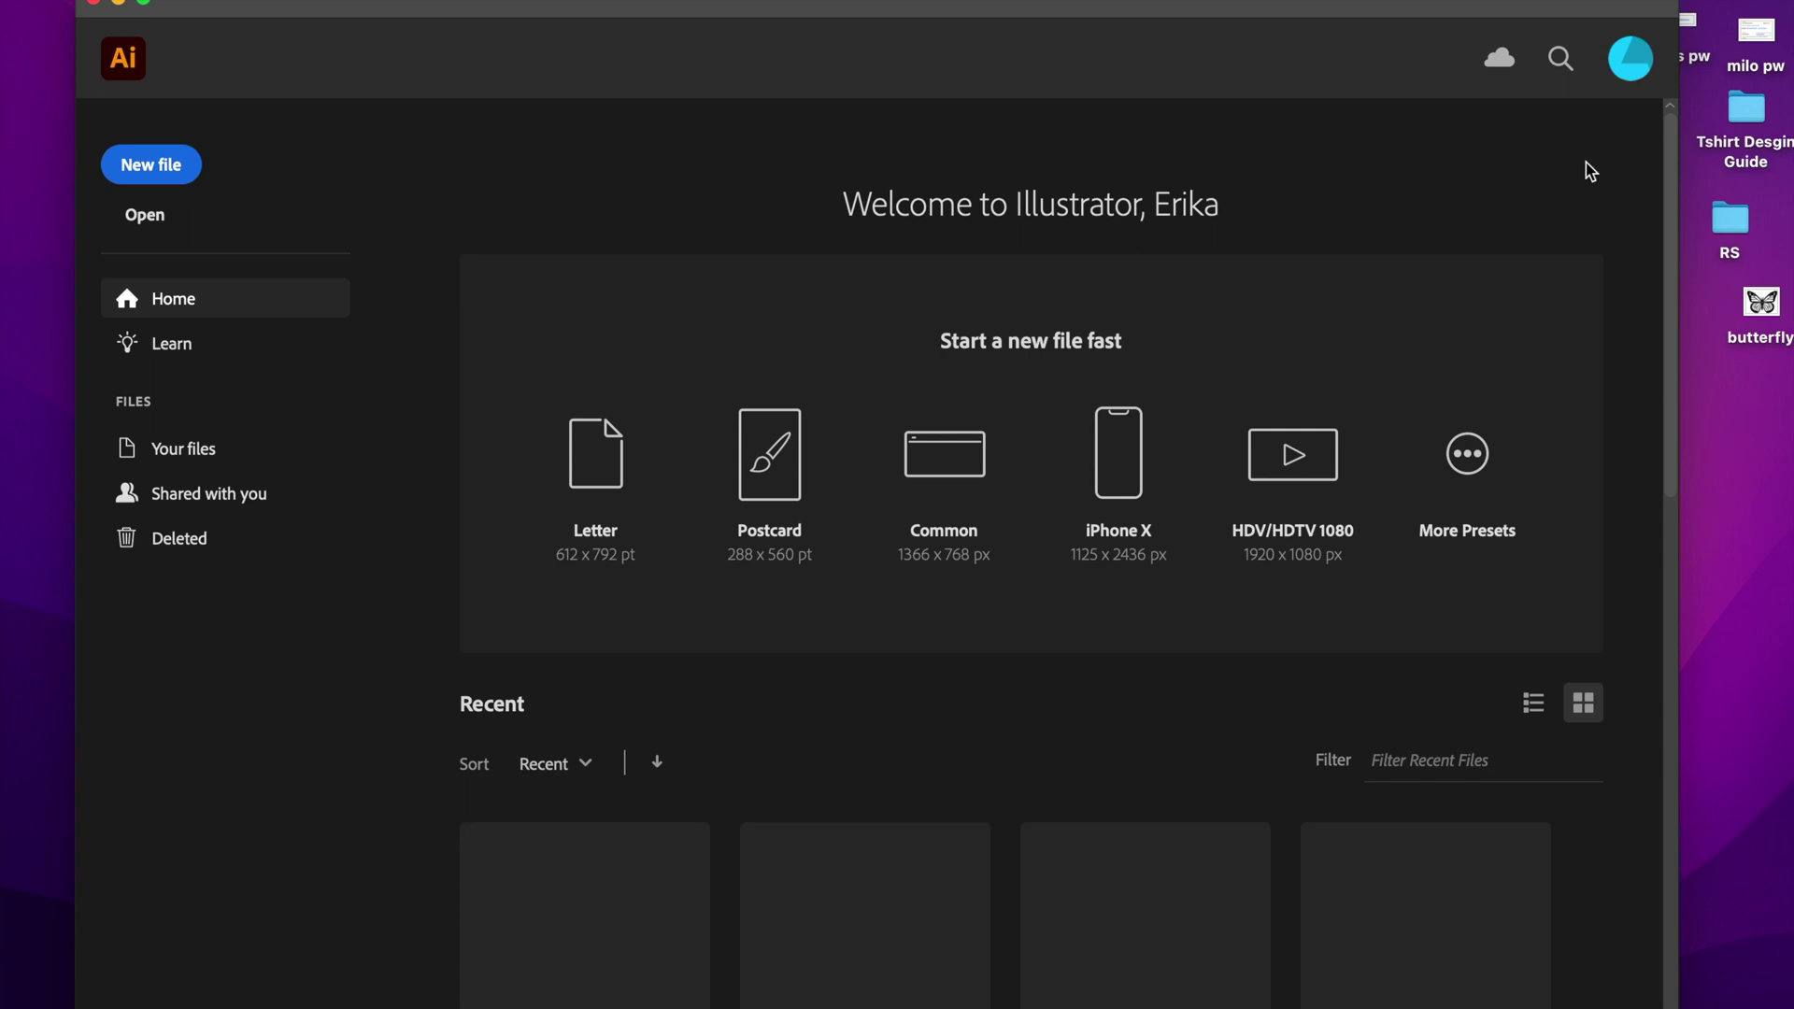
Preview the butterfly image file, then bring the Illustrator window forward and shift it slightly left
double_click(1762, 304)
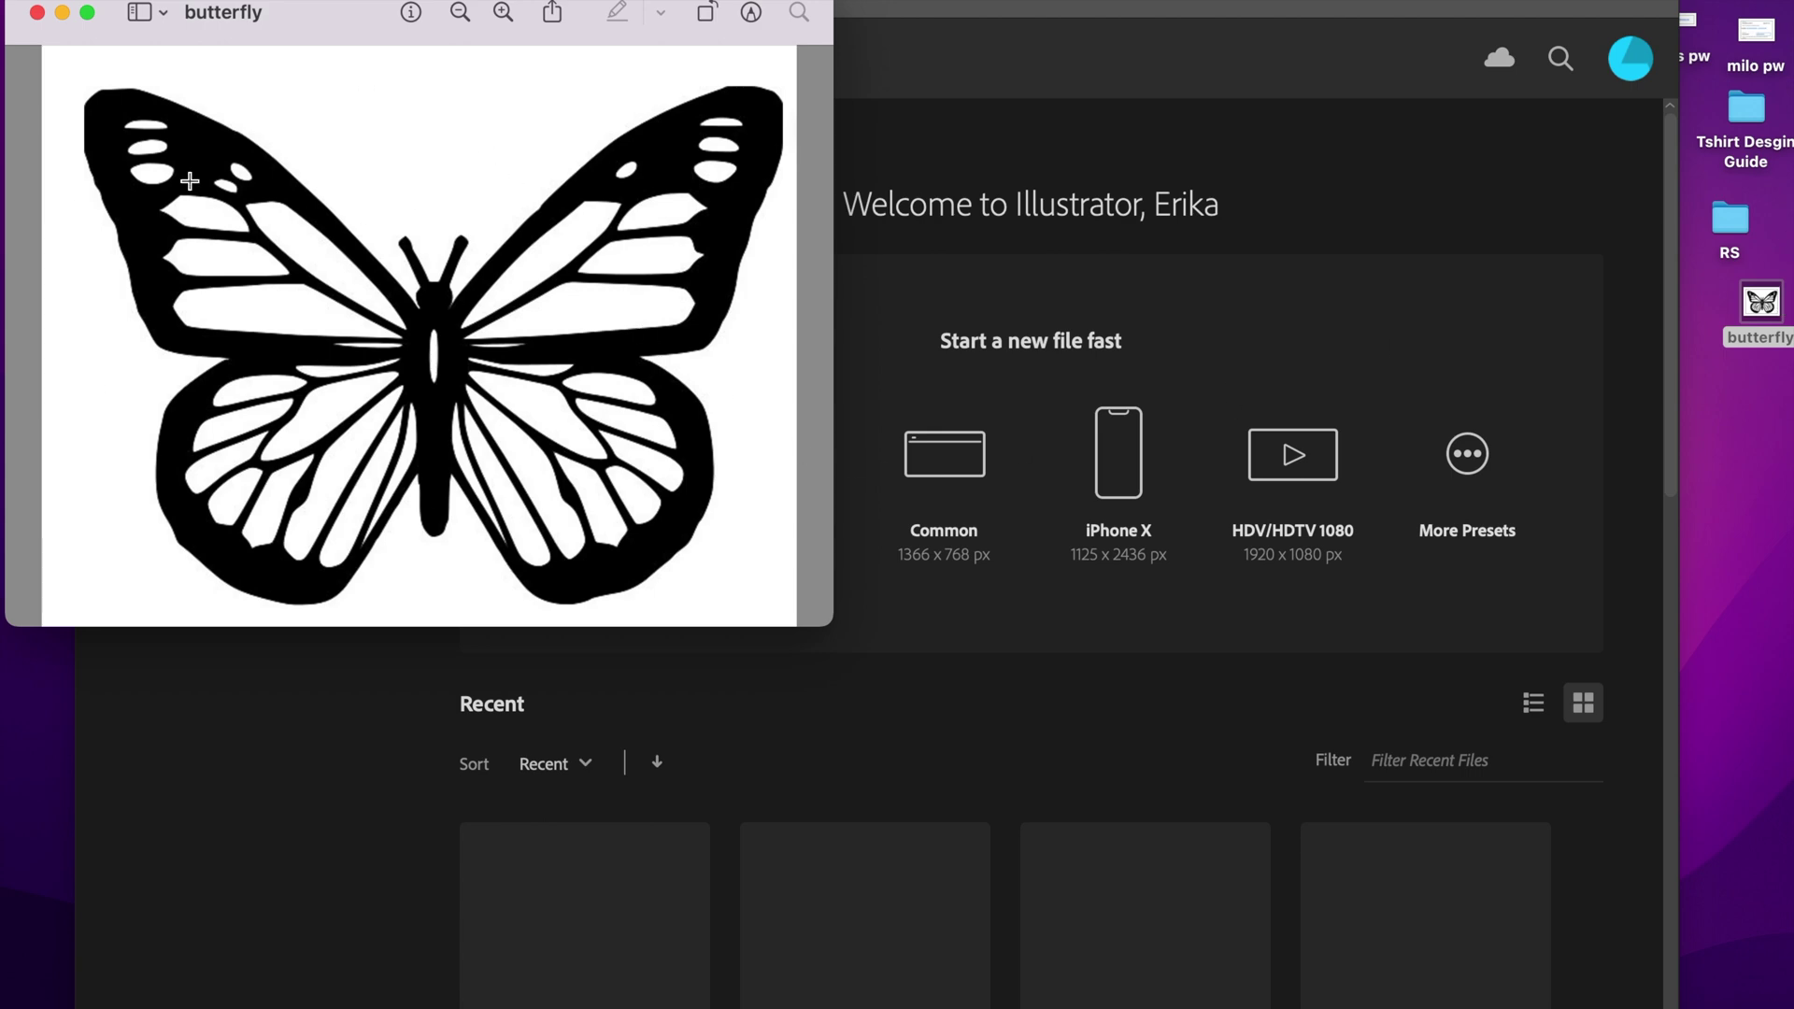
left_click(38, 13)
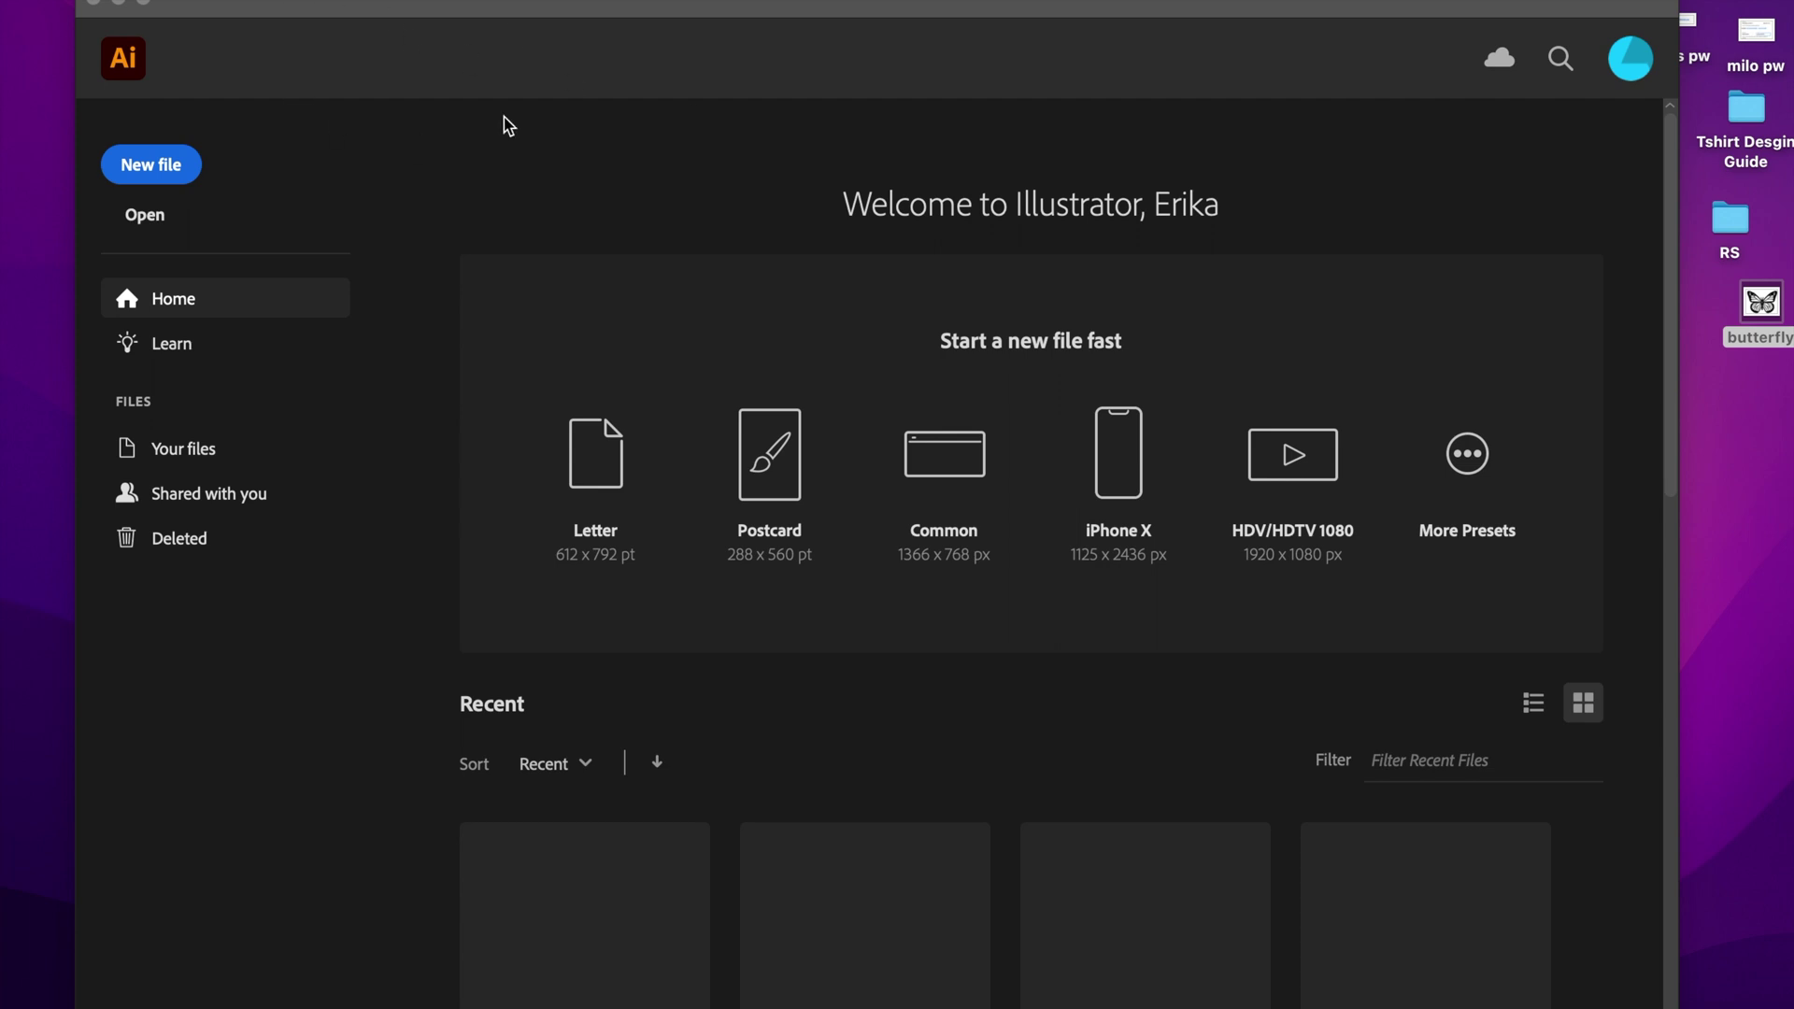
left_click(401, 4)
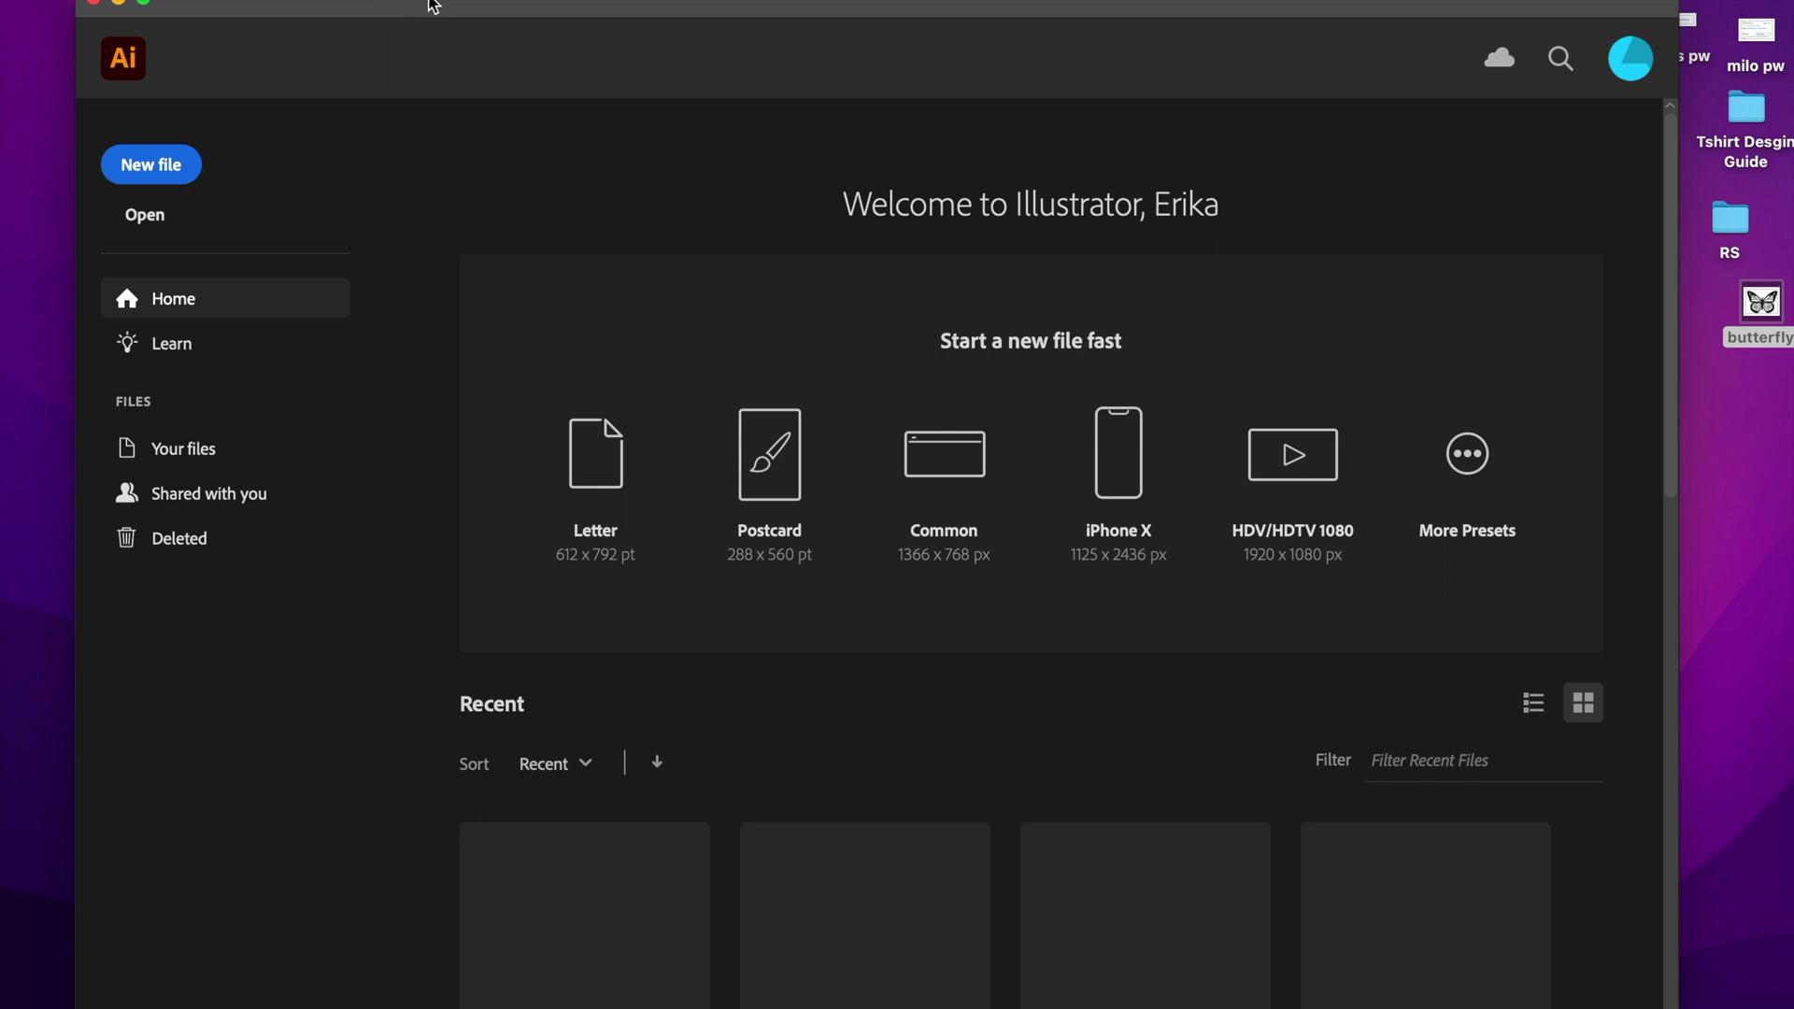
left_click_drag(439, 4, 429, 5)
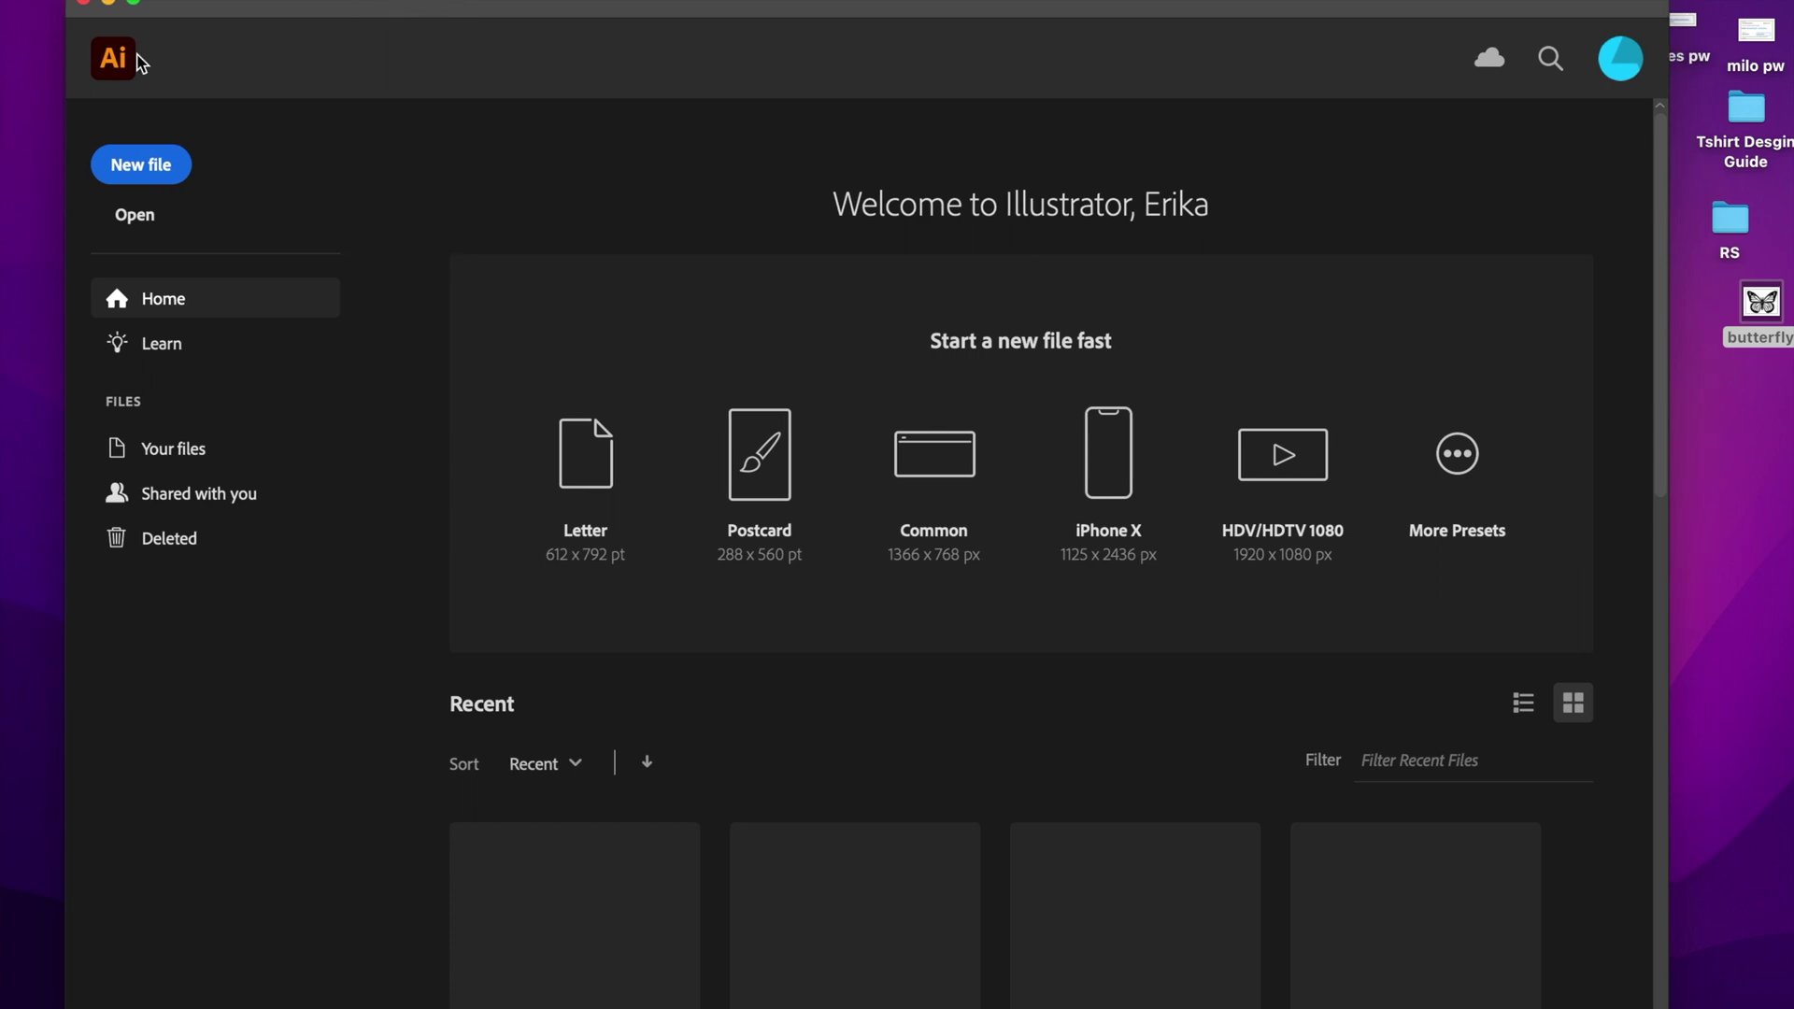
Create a new document from the [Custom] 1500 × 1500 px recent preset
left_click(178, 165)
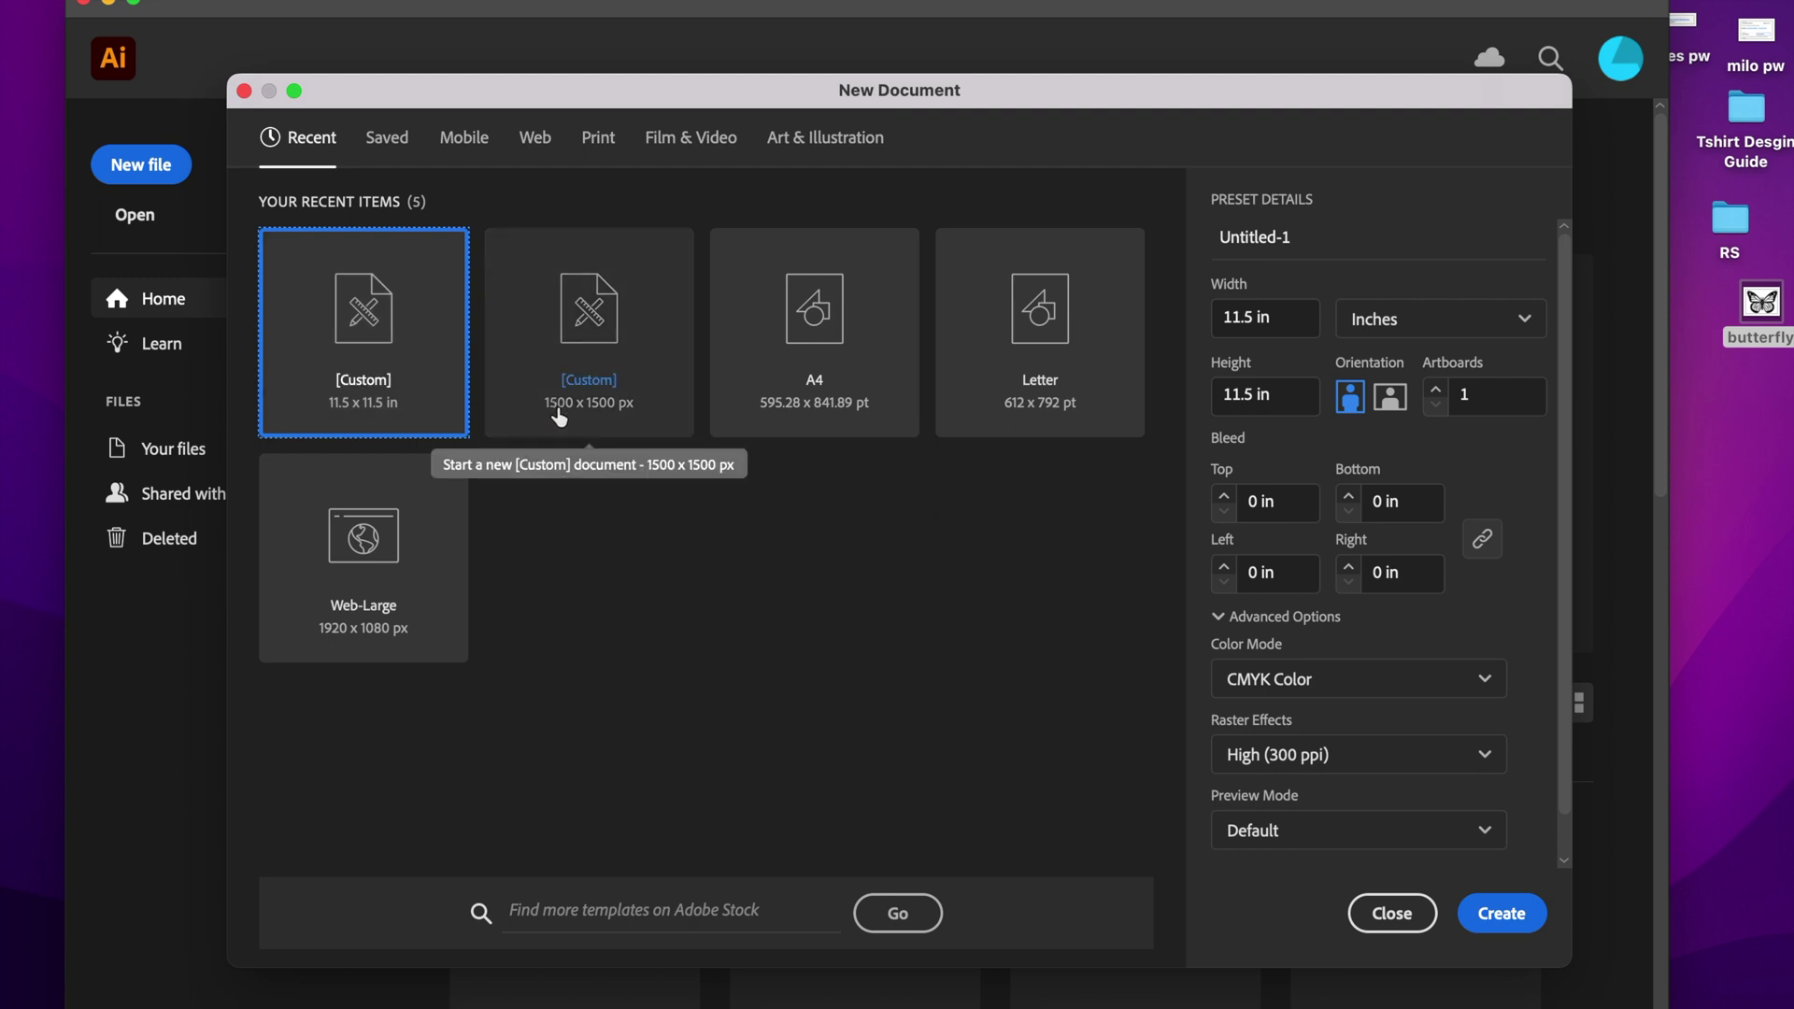
left_click(592, 296)
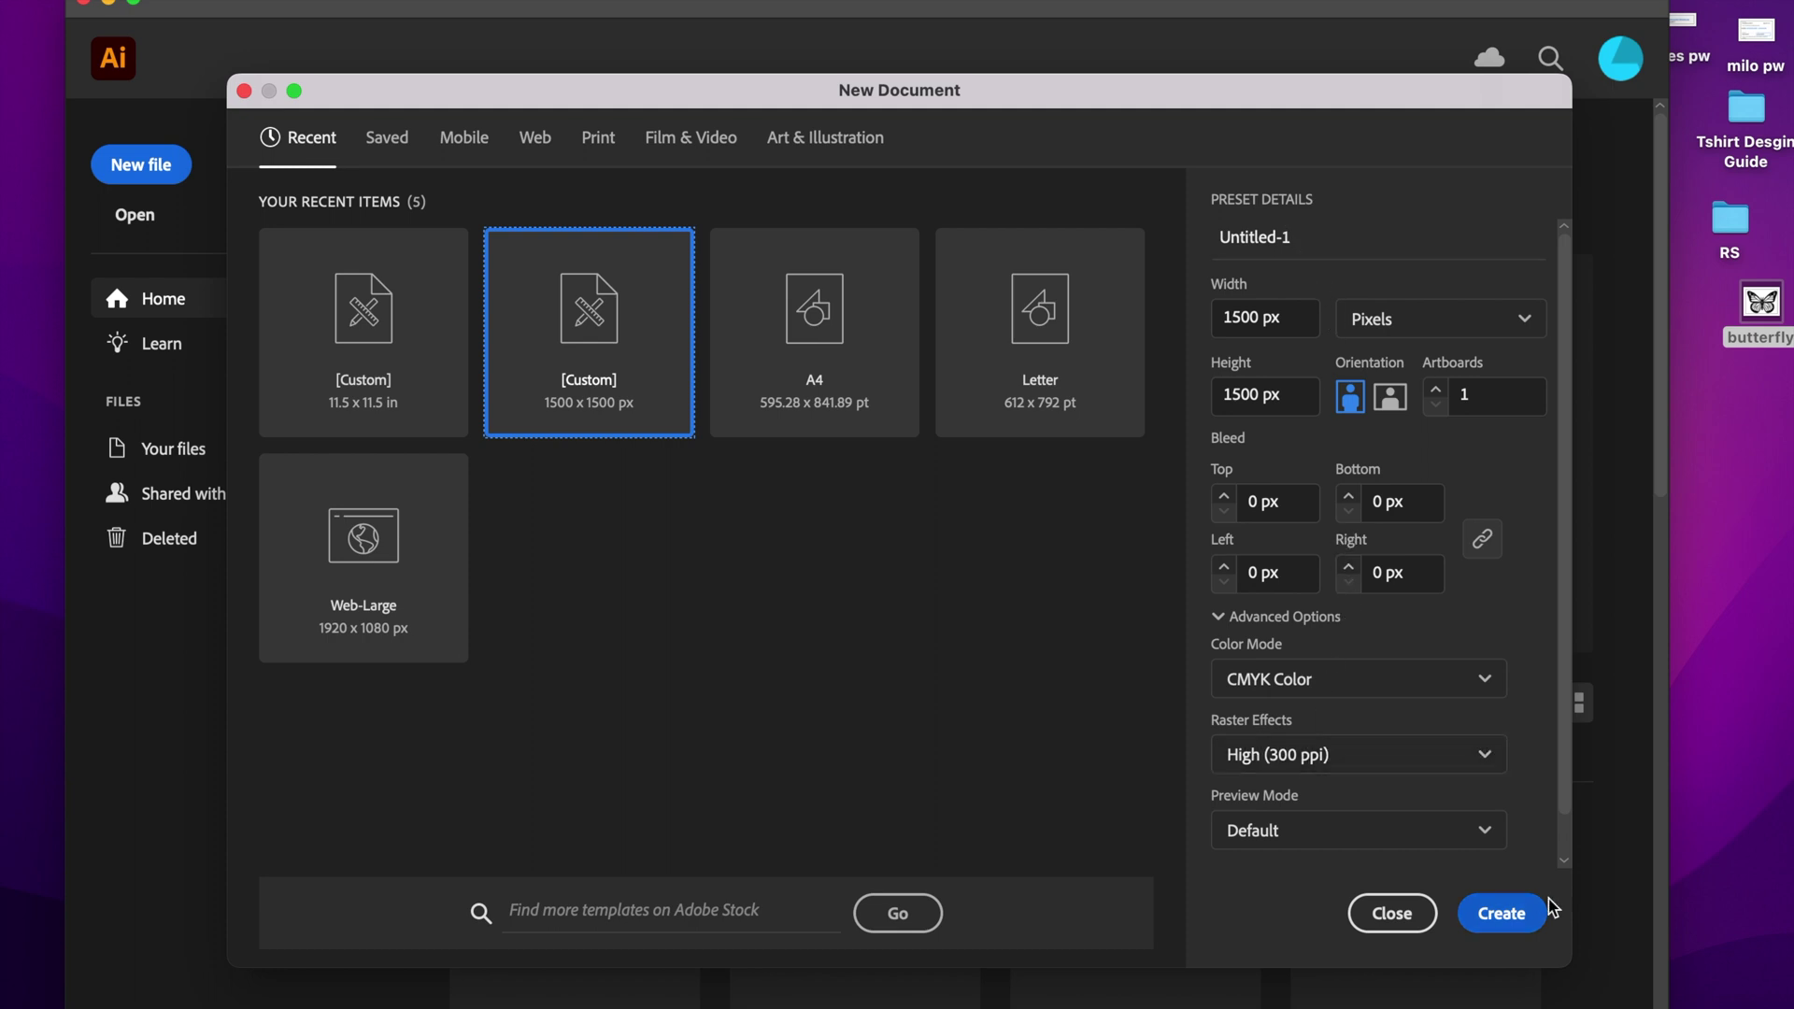
left_click(1499, 920)
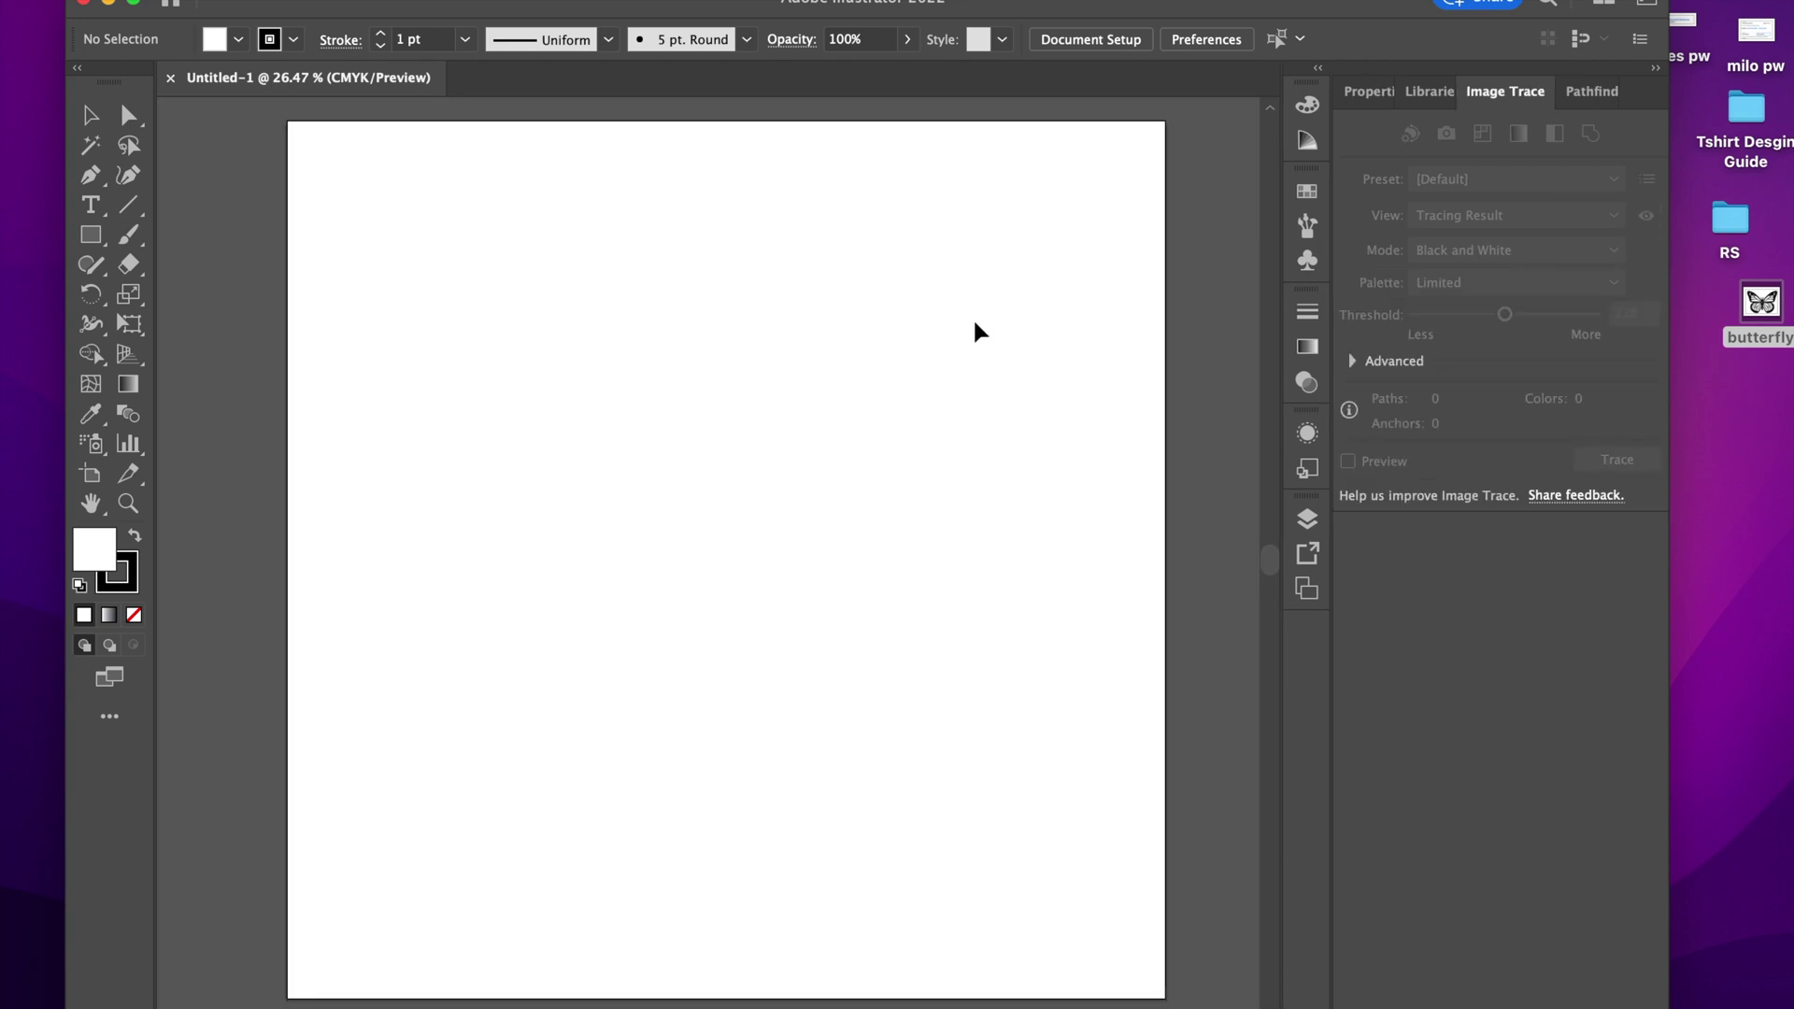
Drag the butterfly file onto the artboard, cancel a File > Place, and shift the image down-right
left_click_drag(1762, 306, 633, 381)
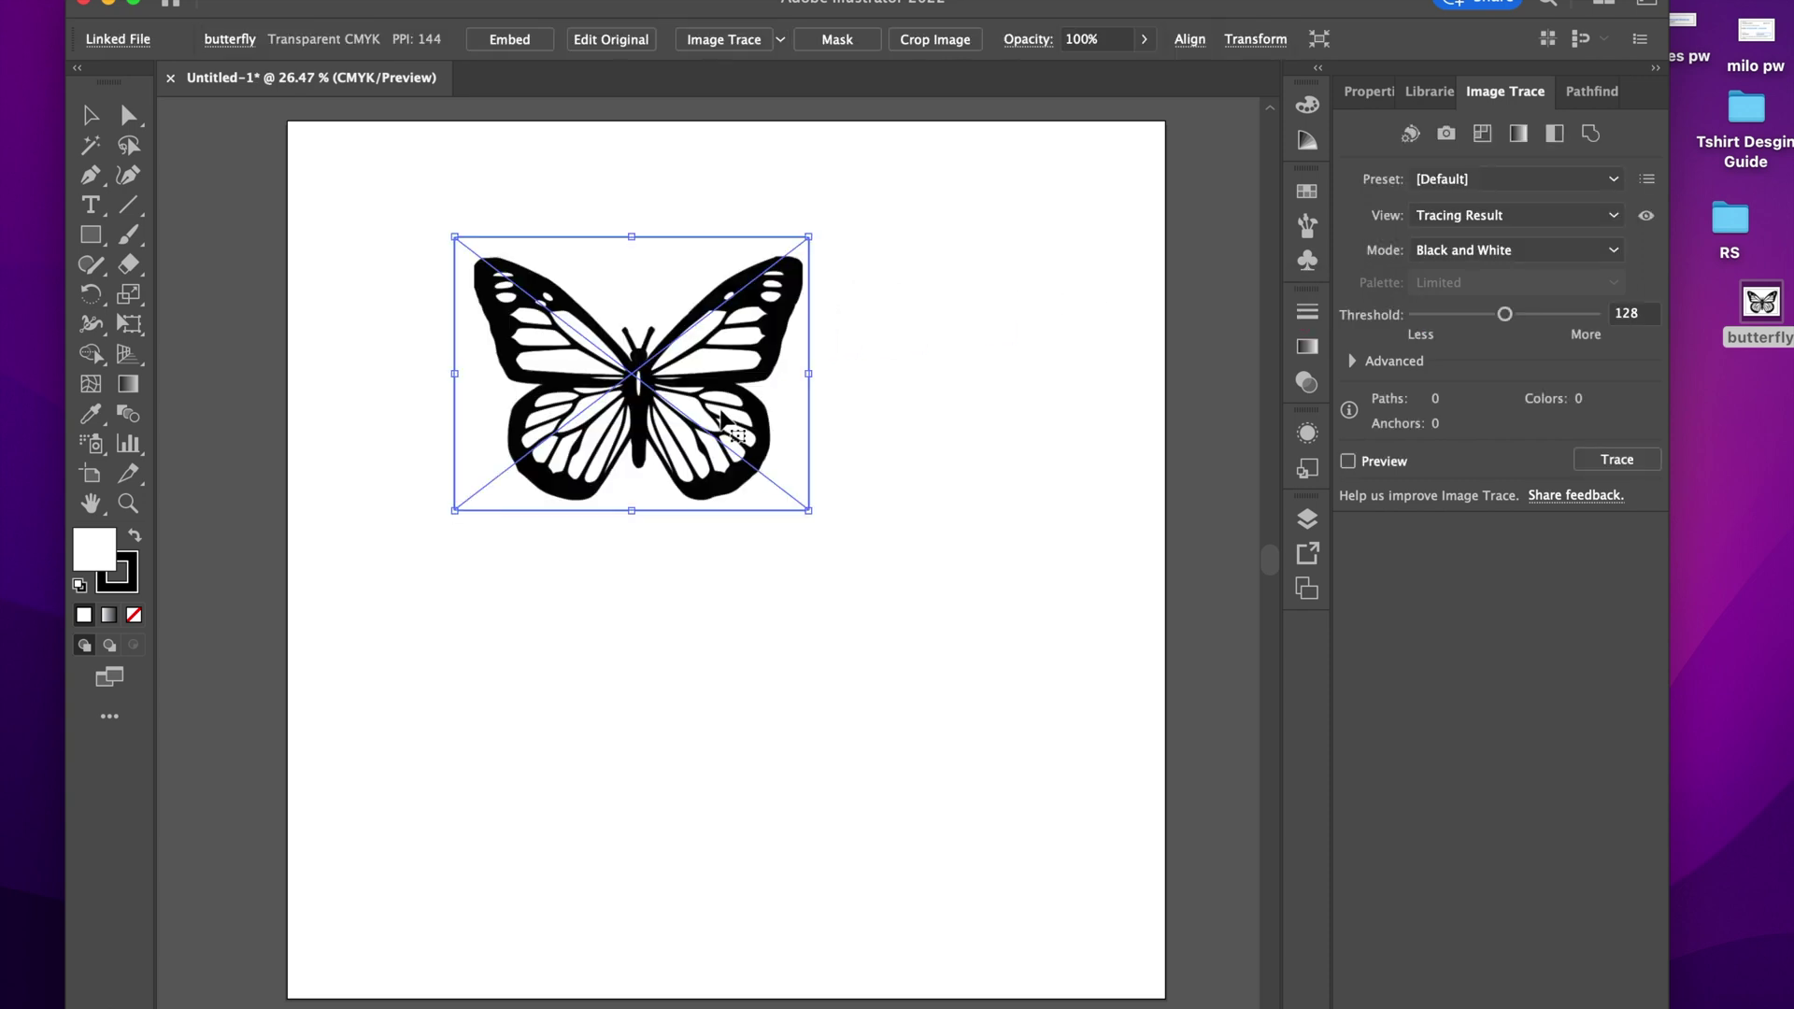
left_click(412, 250)
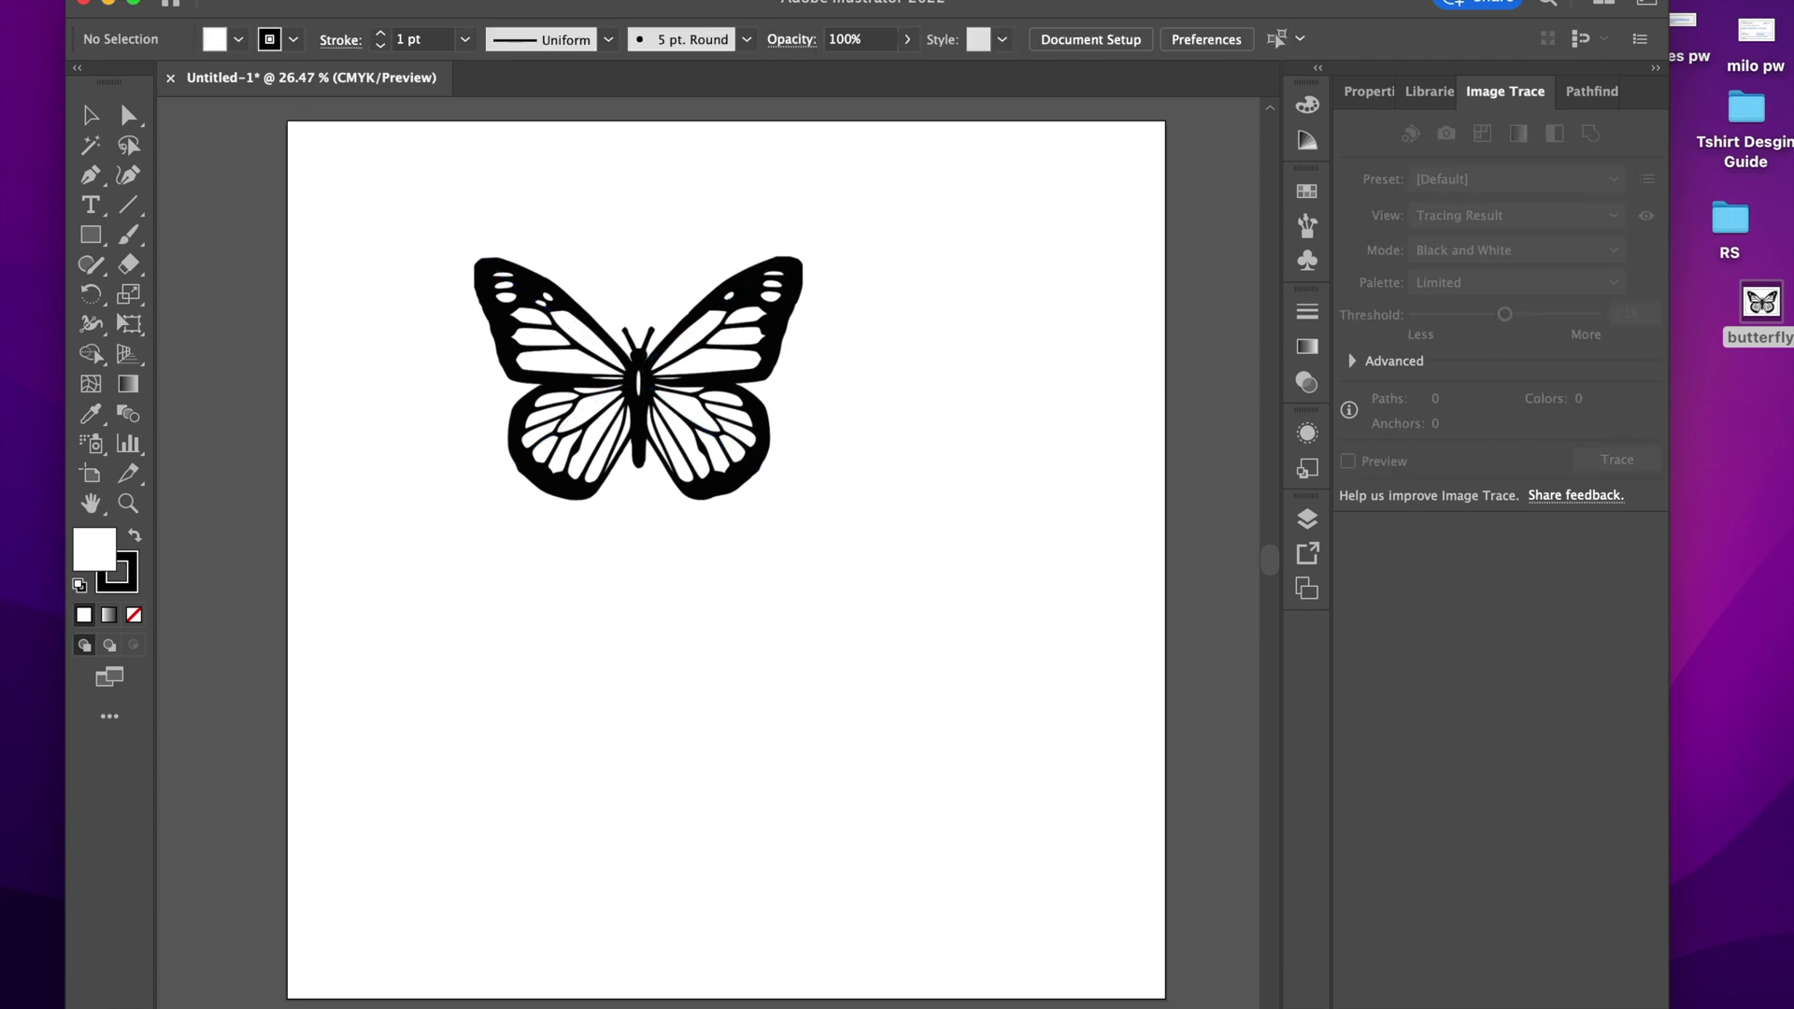
left_click(177, 2)
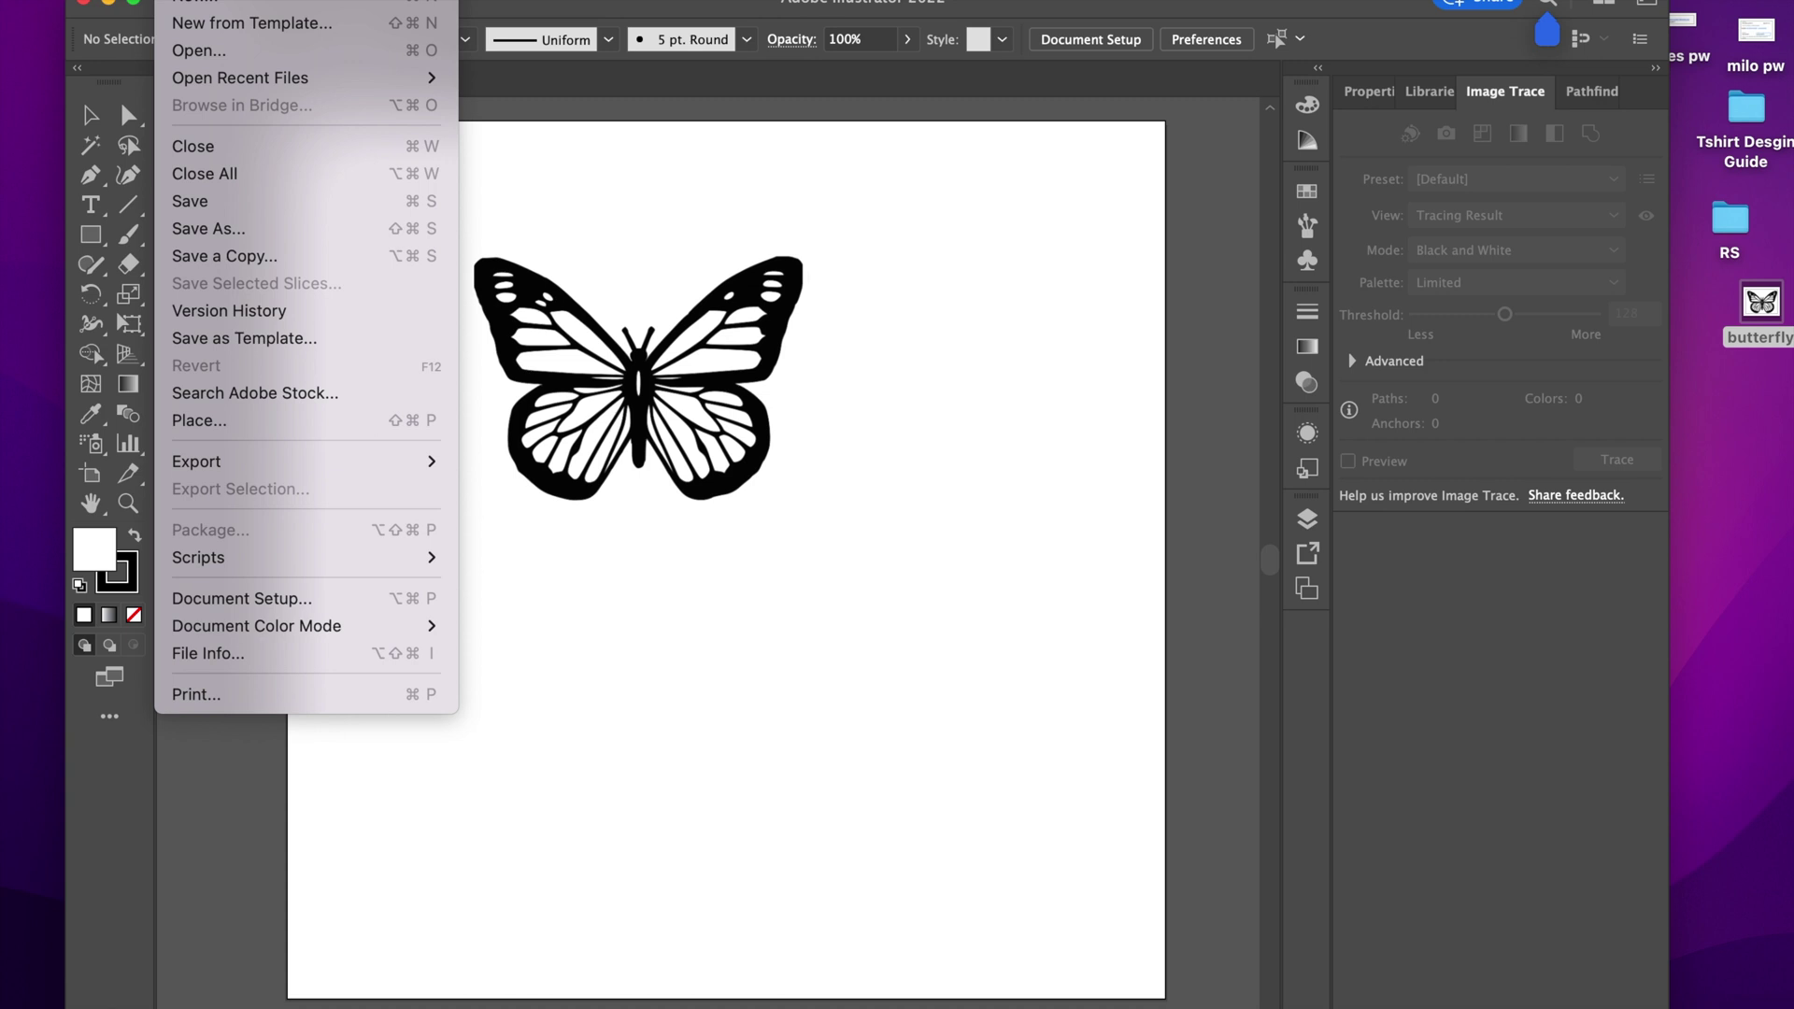
left_click(293, 422)
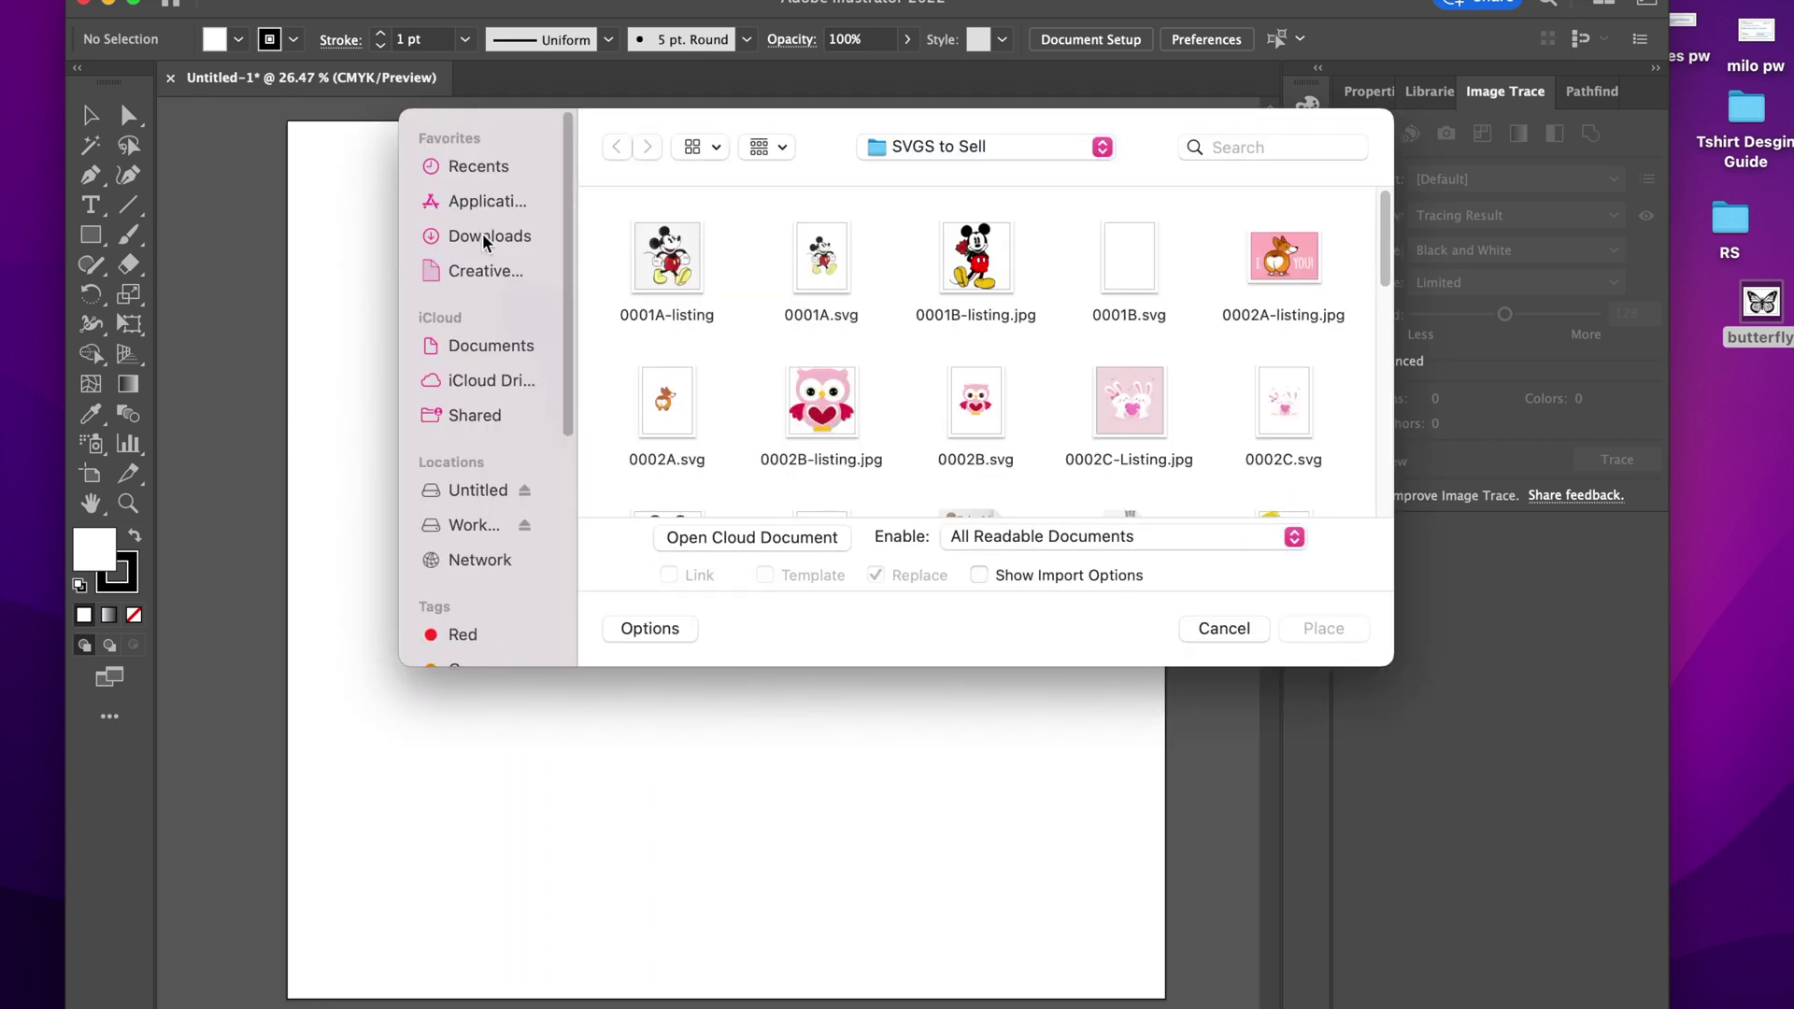
left_click(1217, 629)
left_click(615, 445)
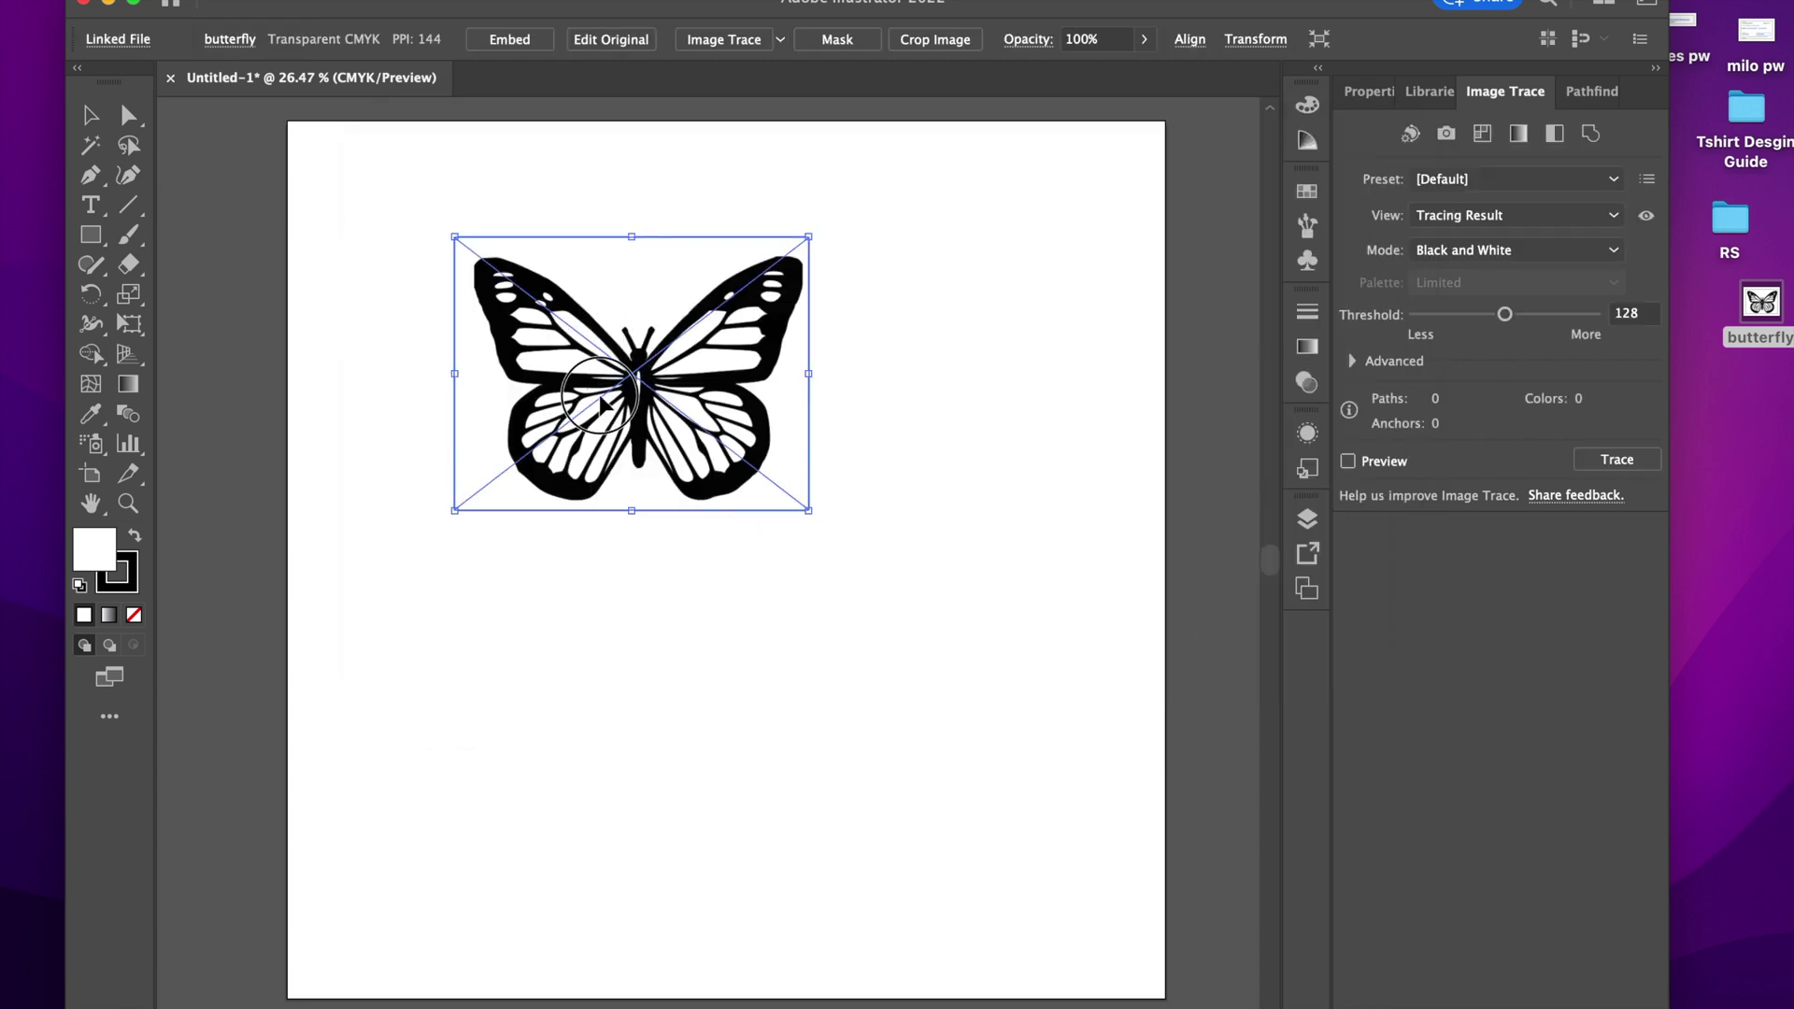
left_click_drag(659, 333, 696, 411)
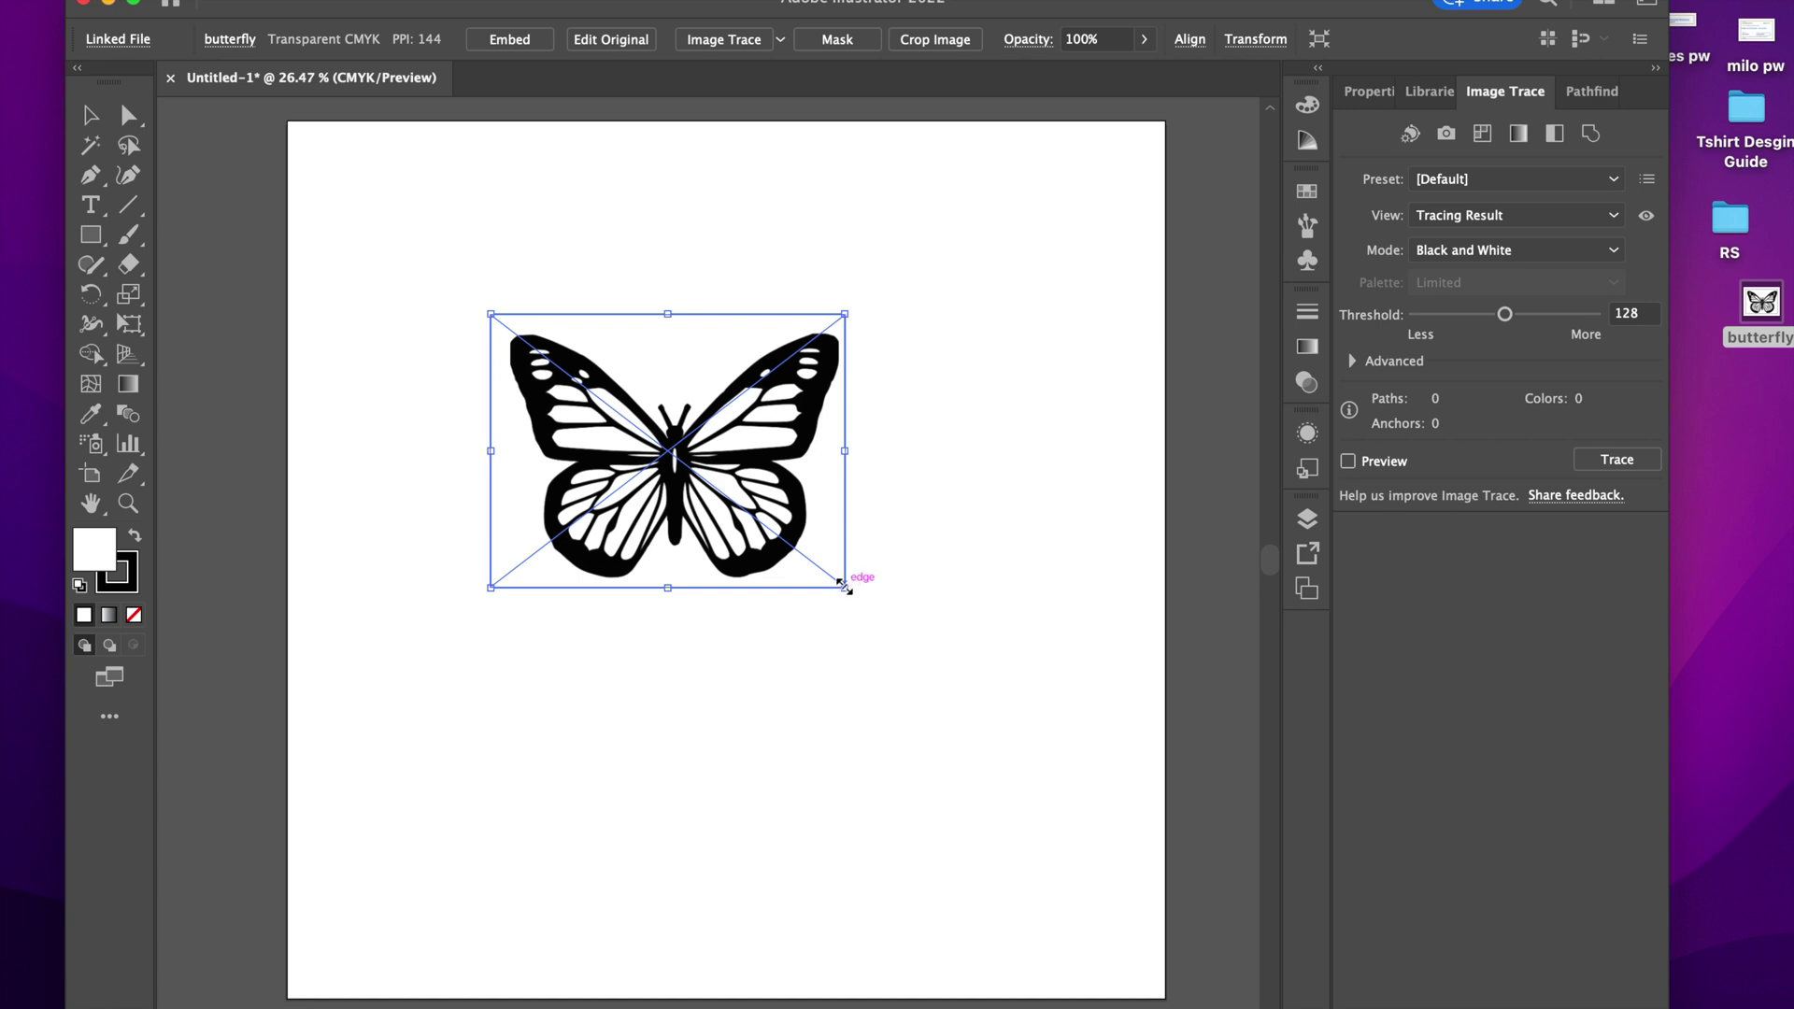
Enlarge the butterfly image, set it just left of the artboard, and embed it
left_click_drag(846, 588, 1100, 792)
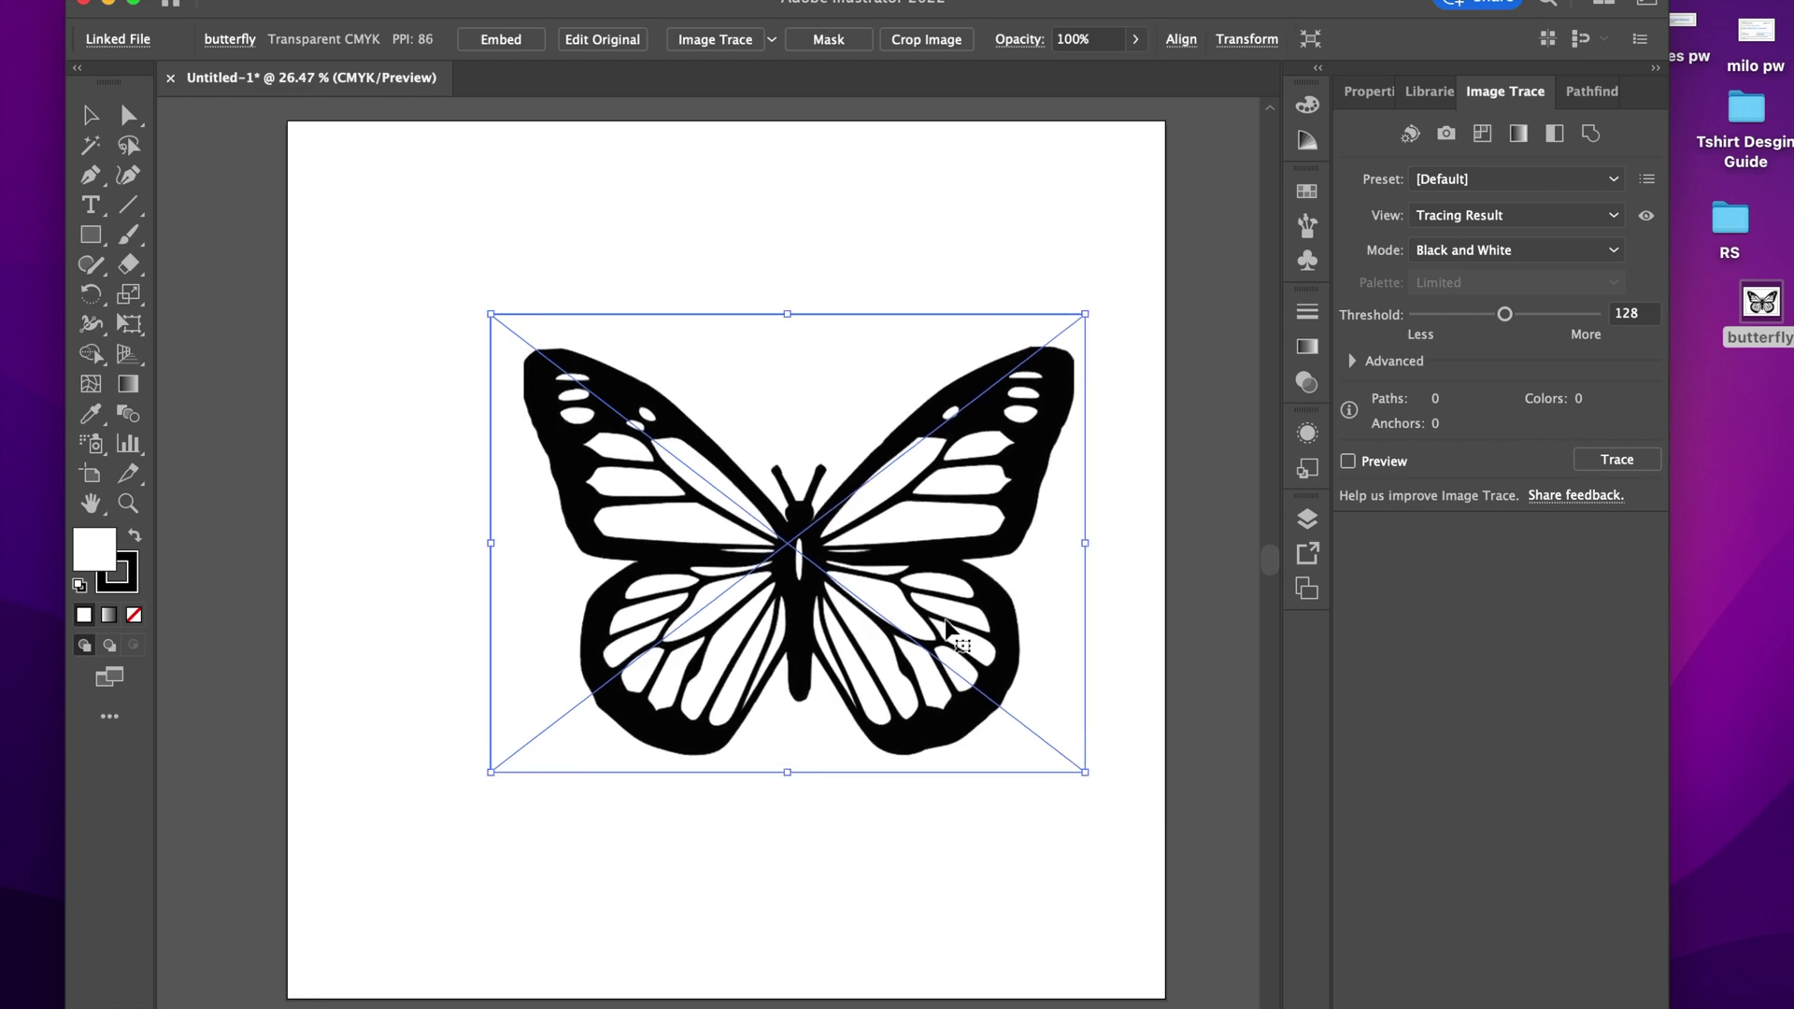
left_click_drag(948, 624, 580, 579)
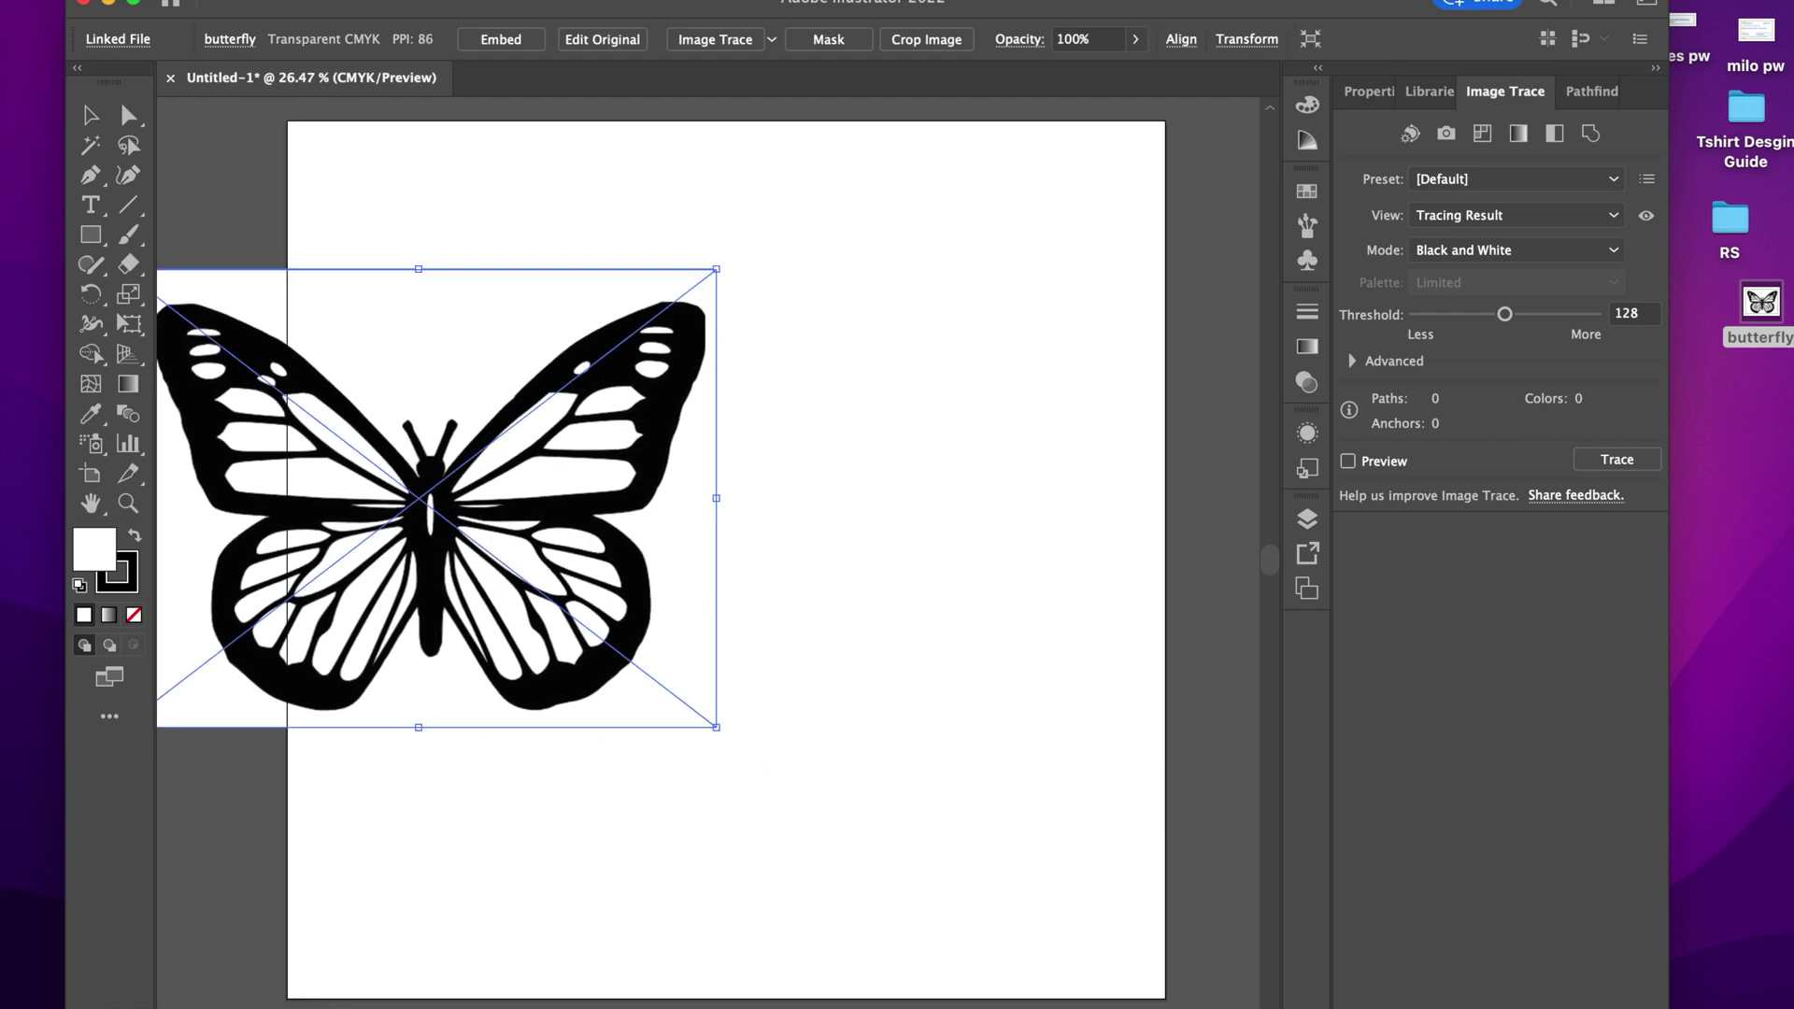
scroll(851, 572, "left", 10)
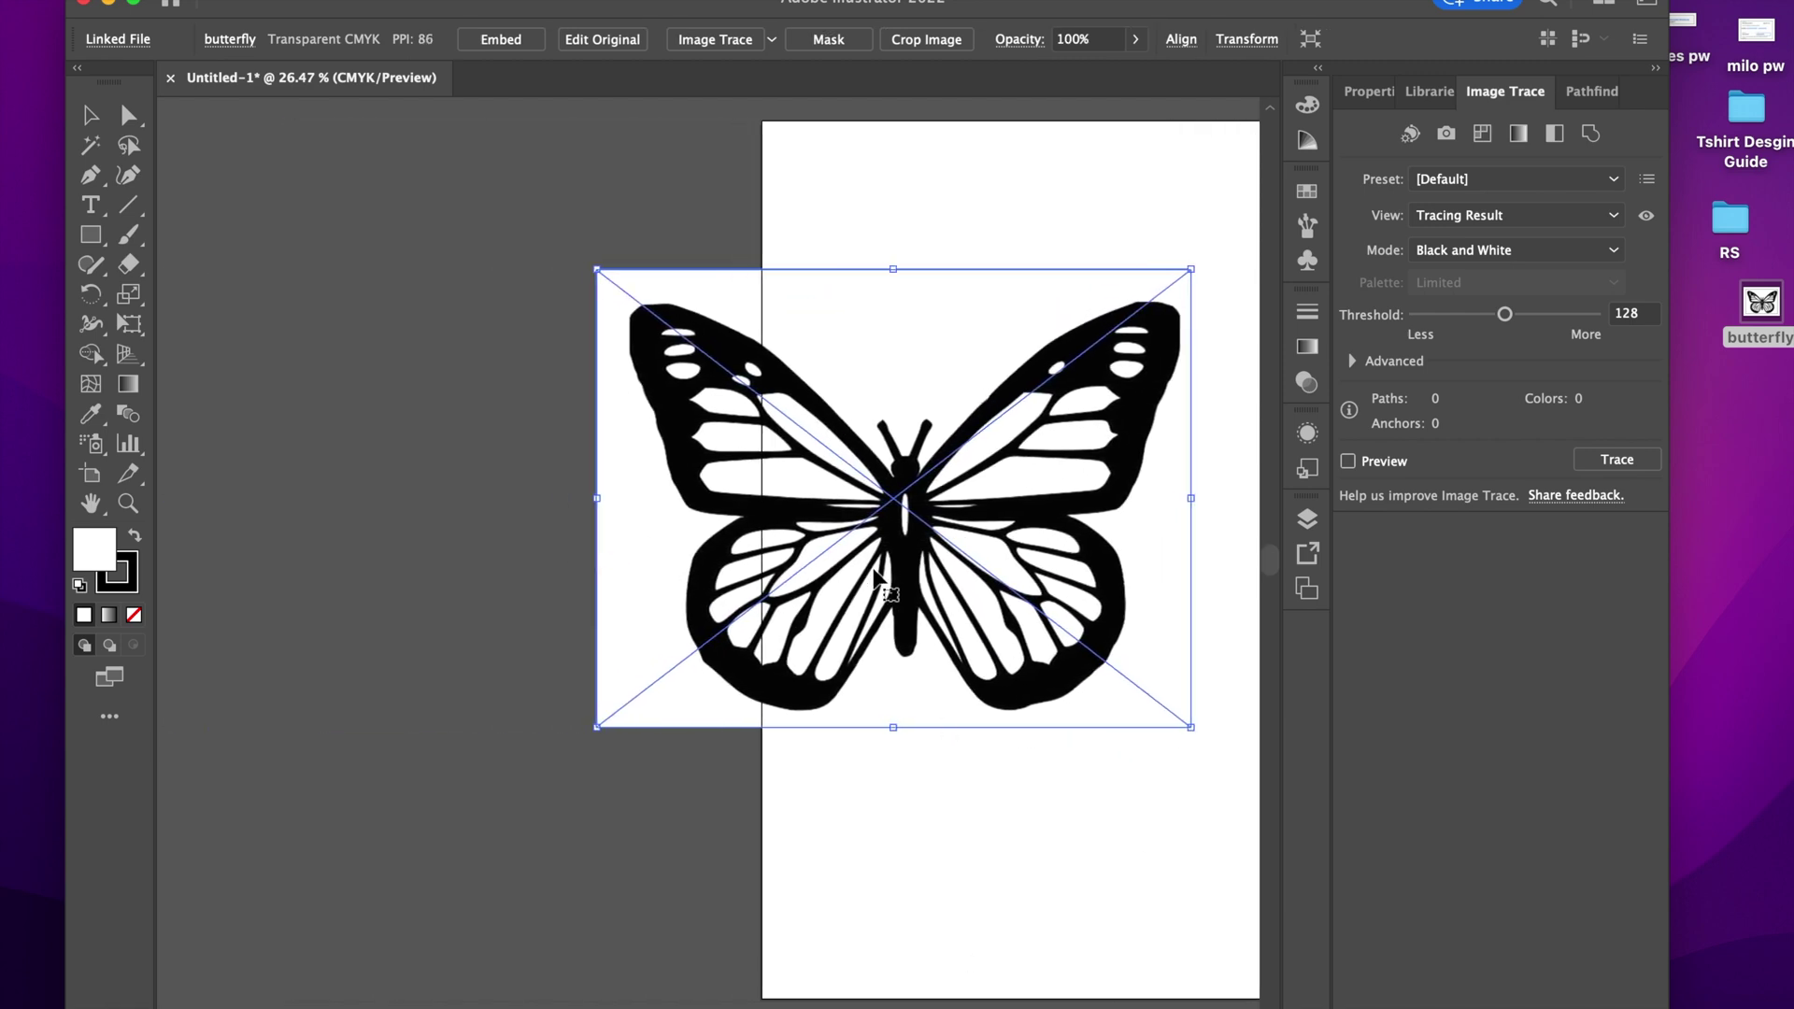
left_click_drag(850, 576, 445, 570)
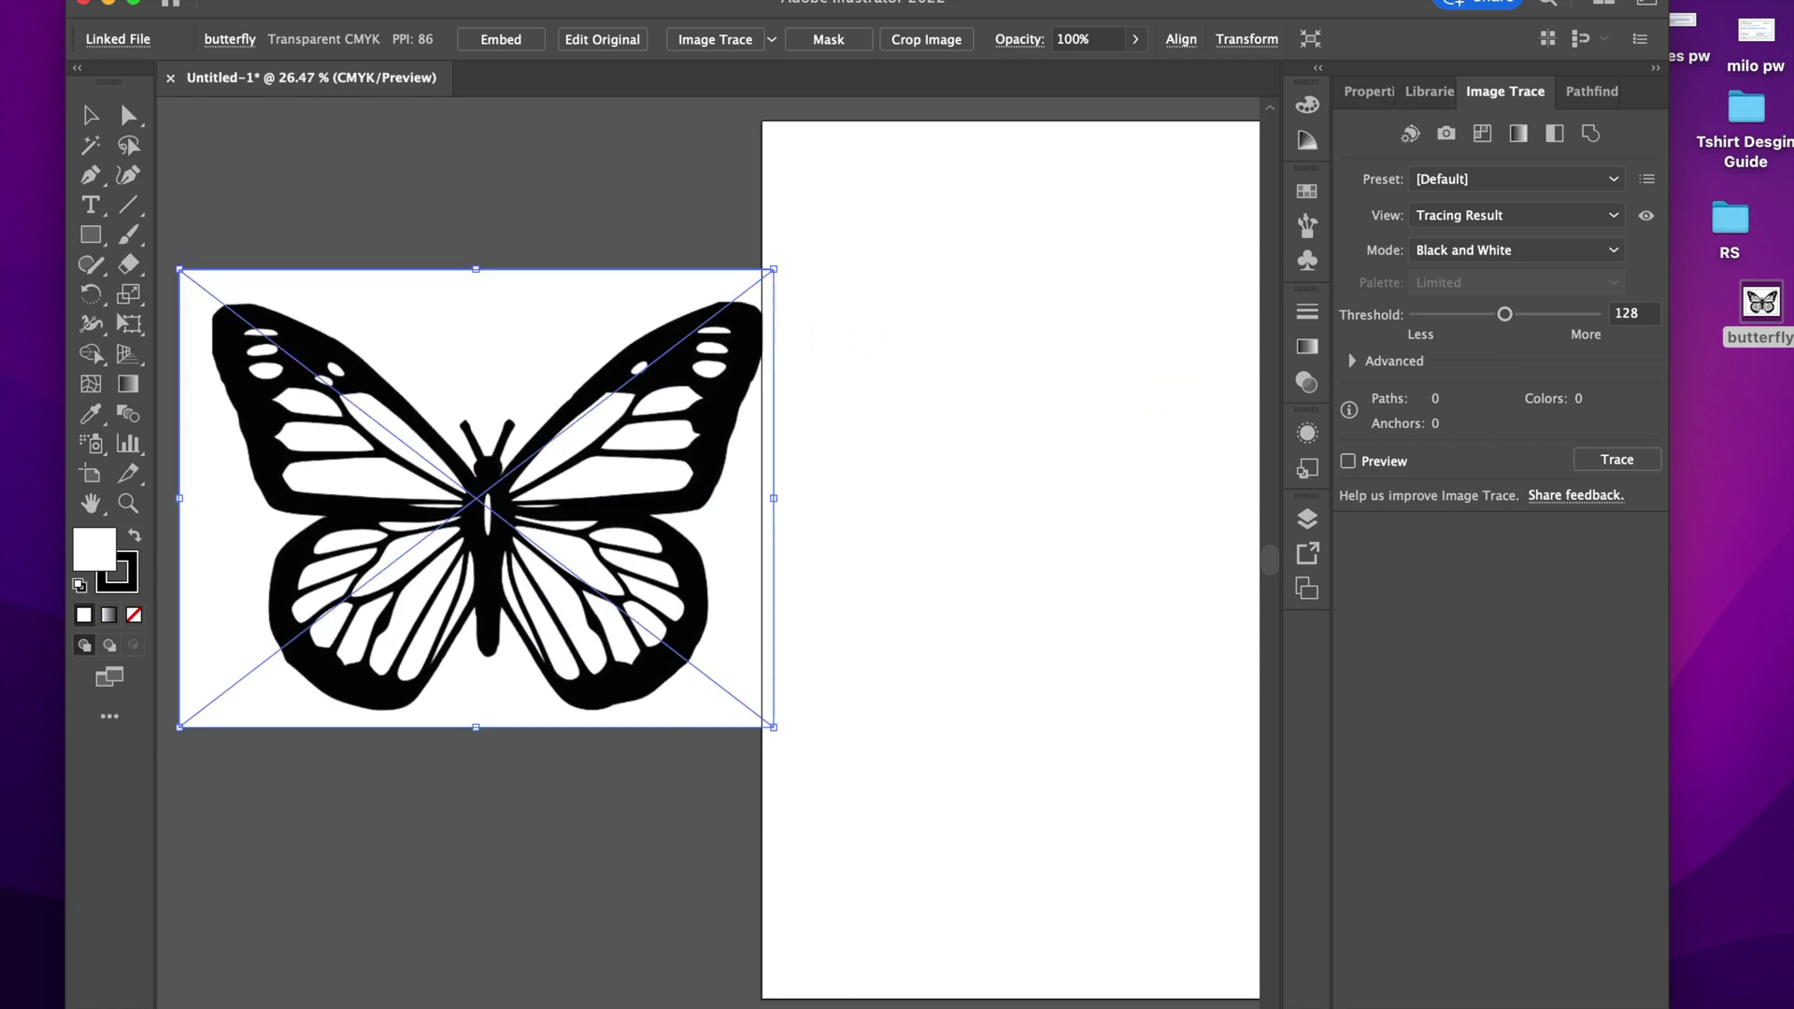
scroll(445, 570, "left", 3)
scroll(689, 682, "left", 2)
left_click_drag(688, 681, 608, 661)
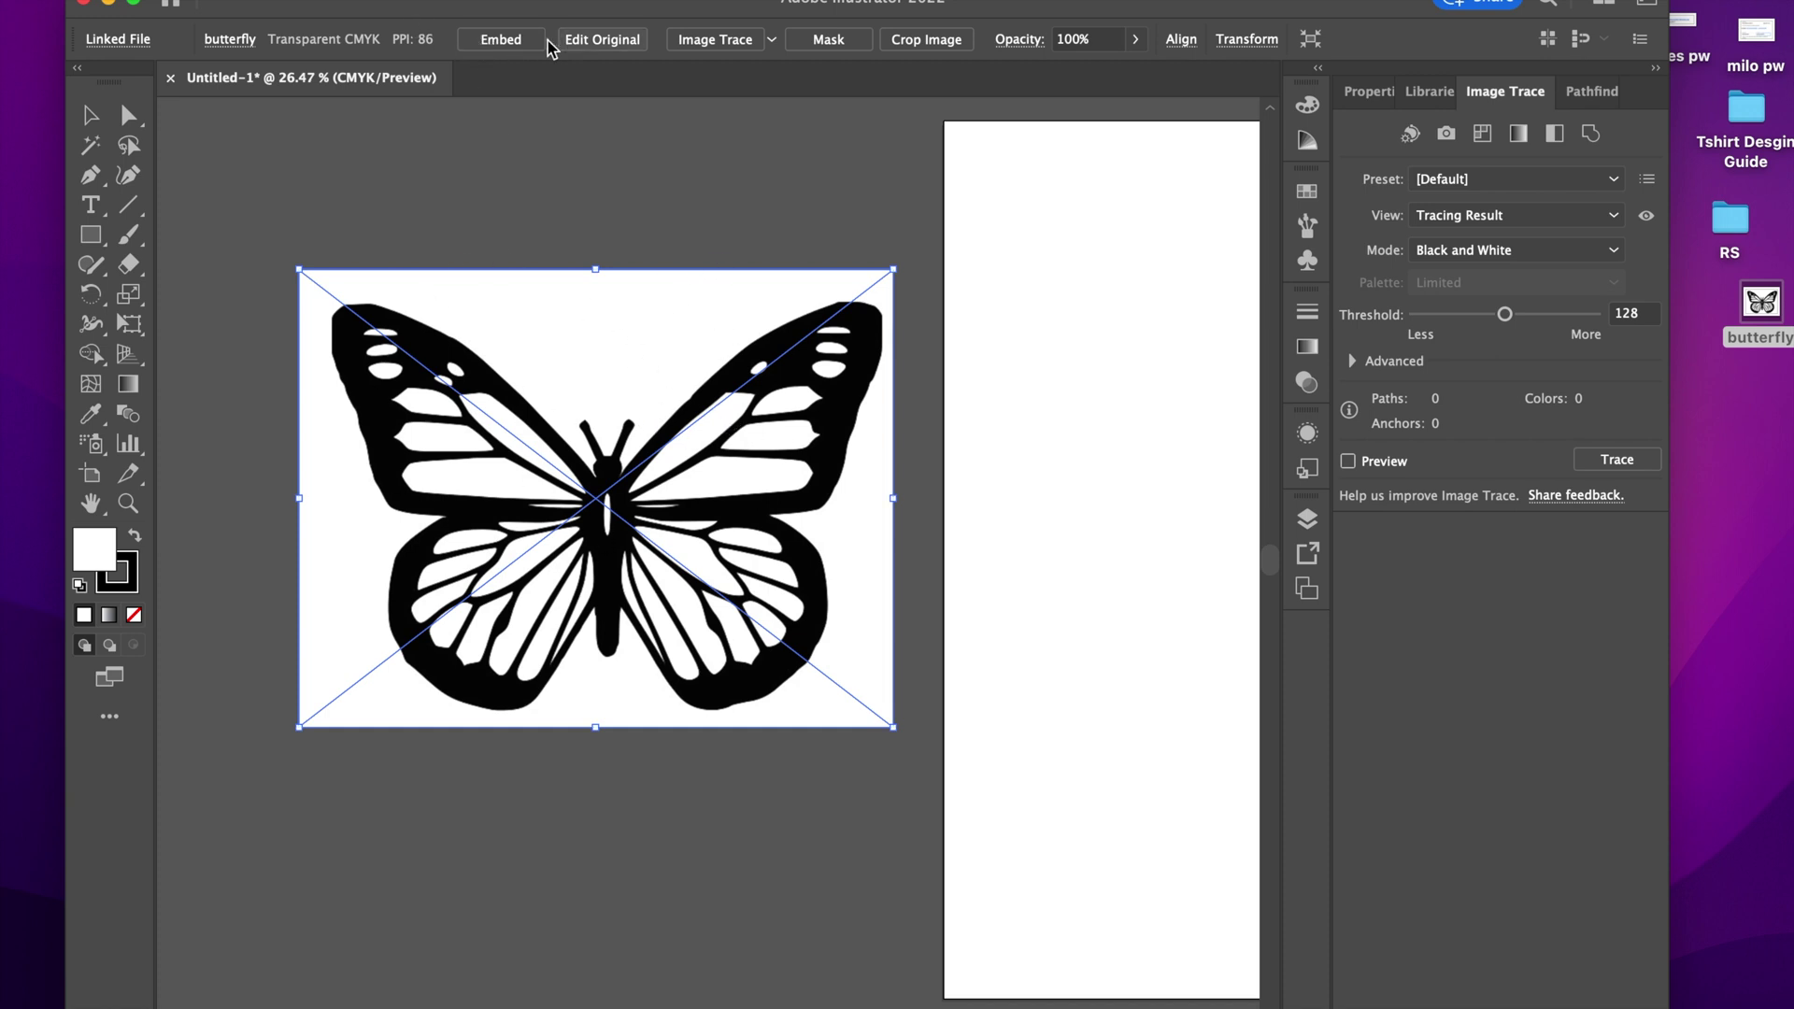
left_click(510, 49)
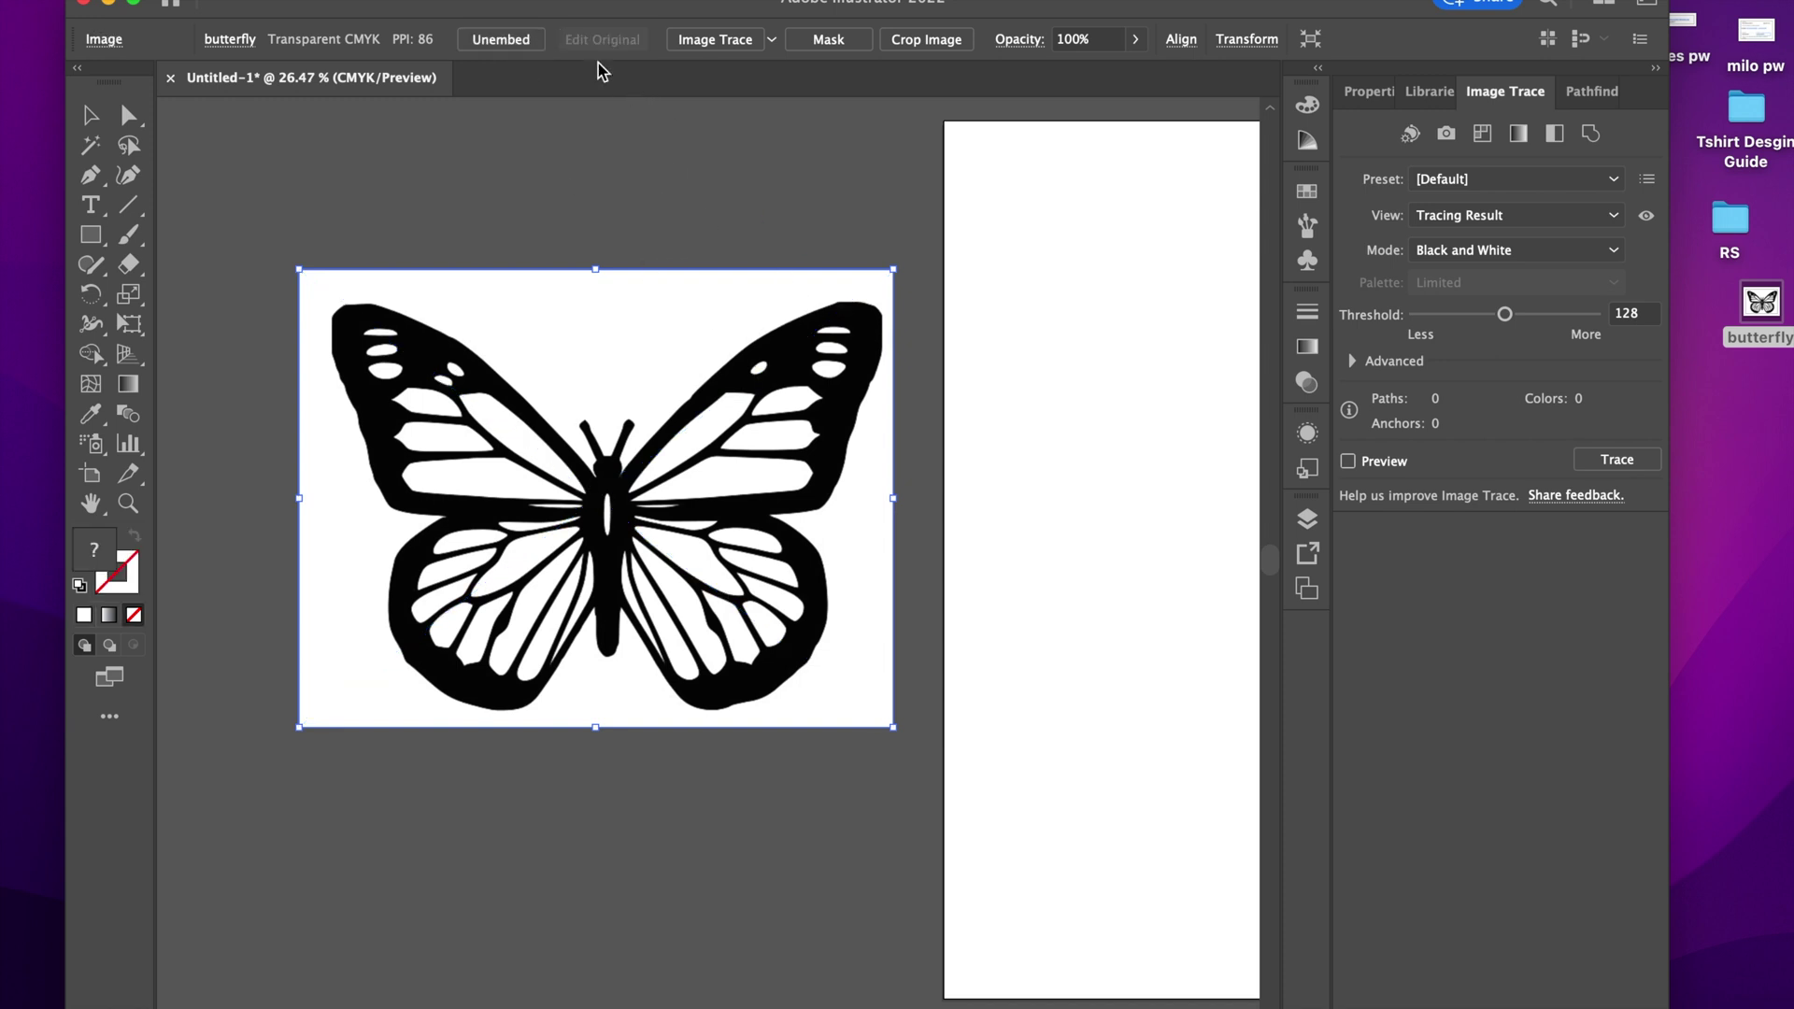
Show the Image Trace panel on its [Default] preset and undock it as a floating panel
left_click(654, 0)
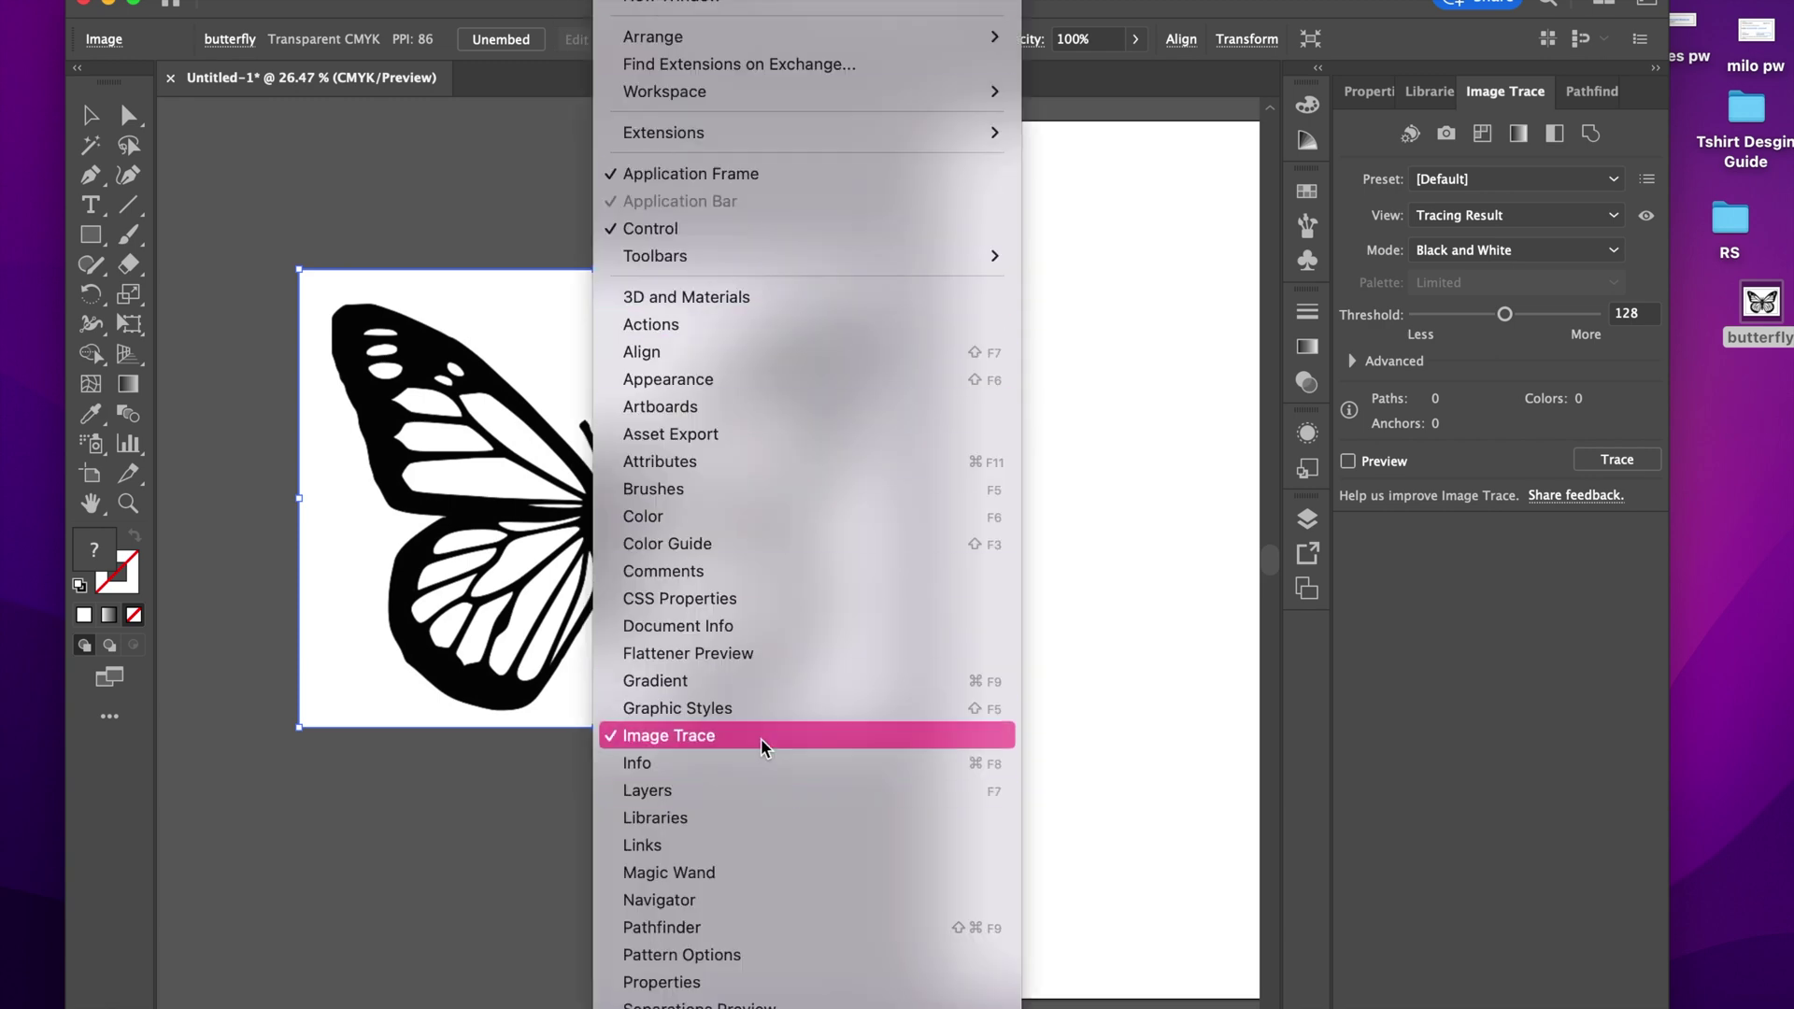
left_click(1369, 681)
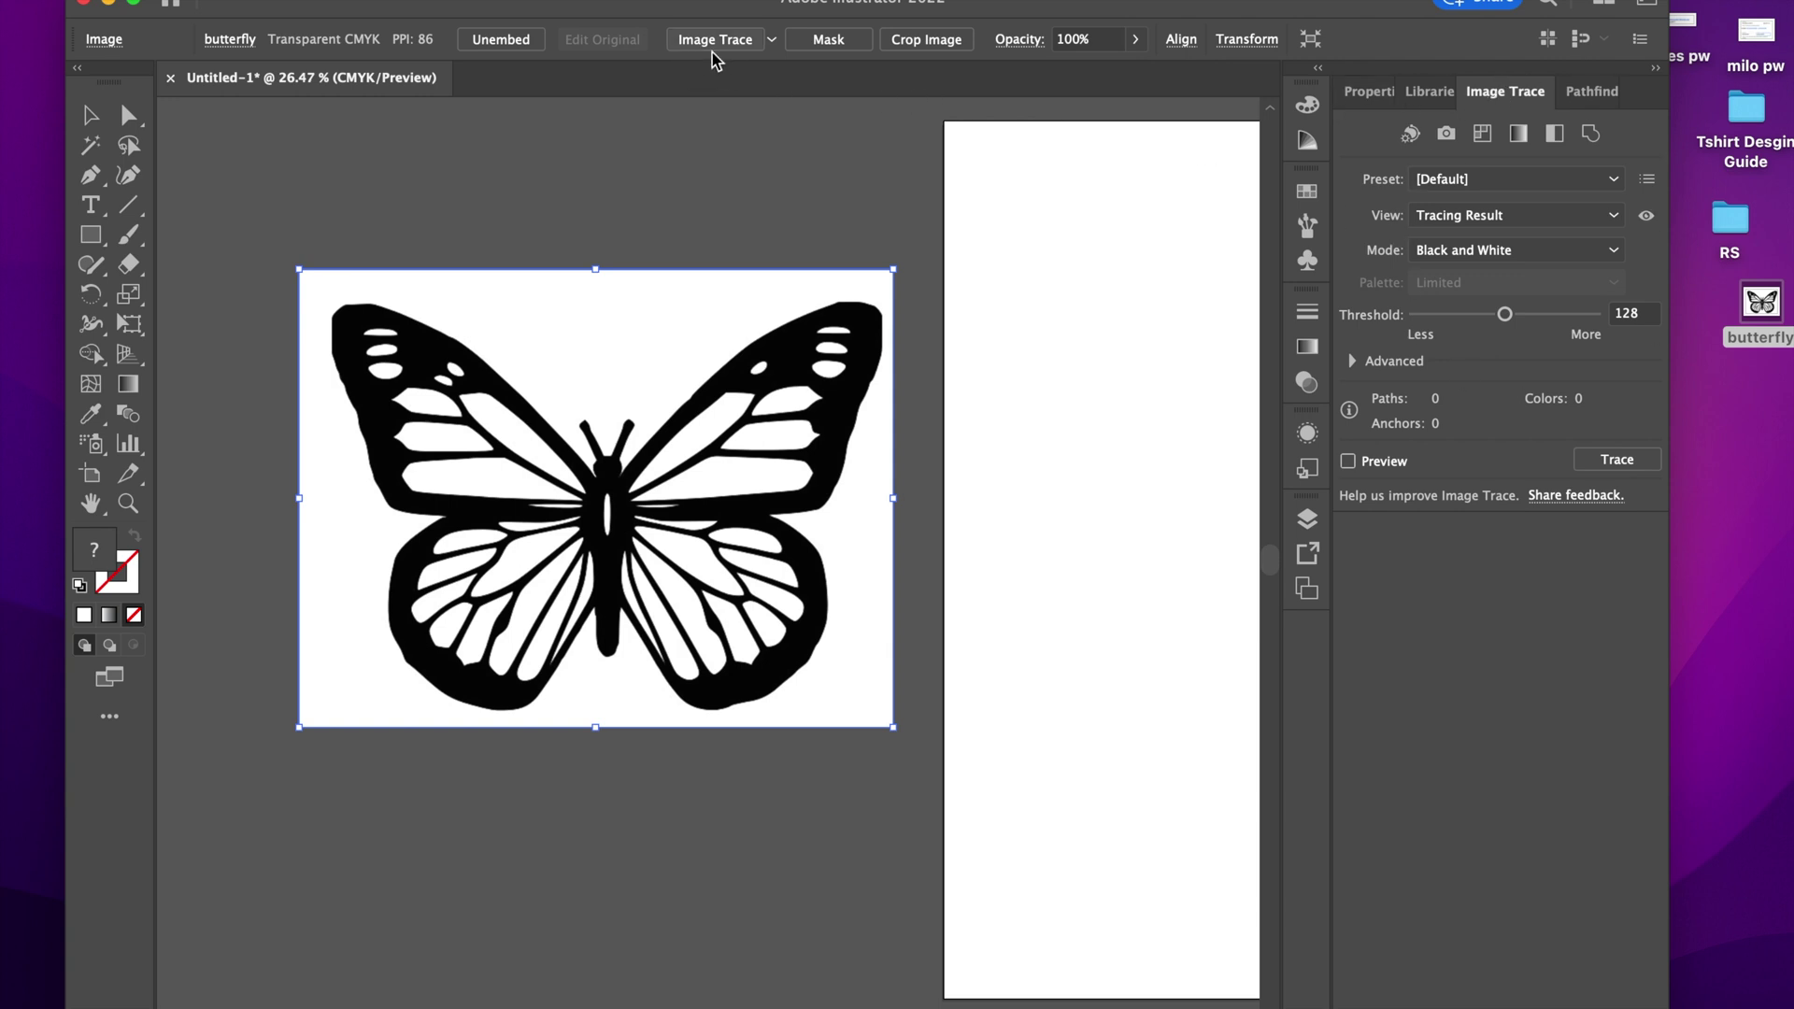
left_click(772, 42)
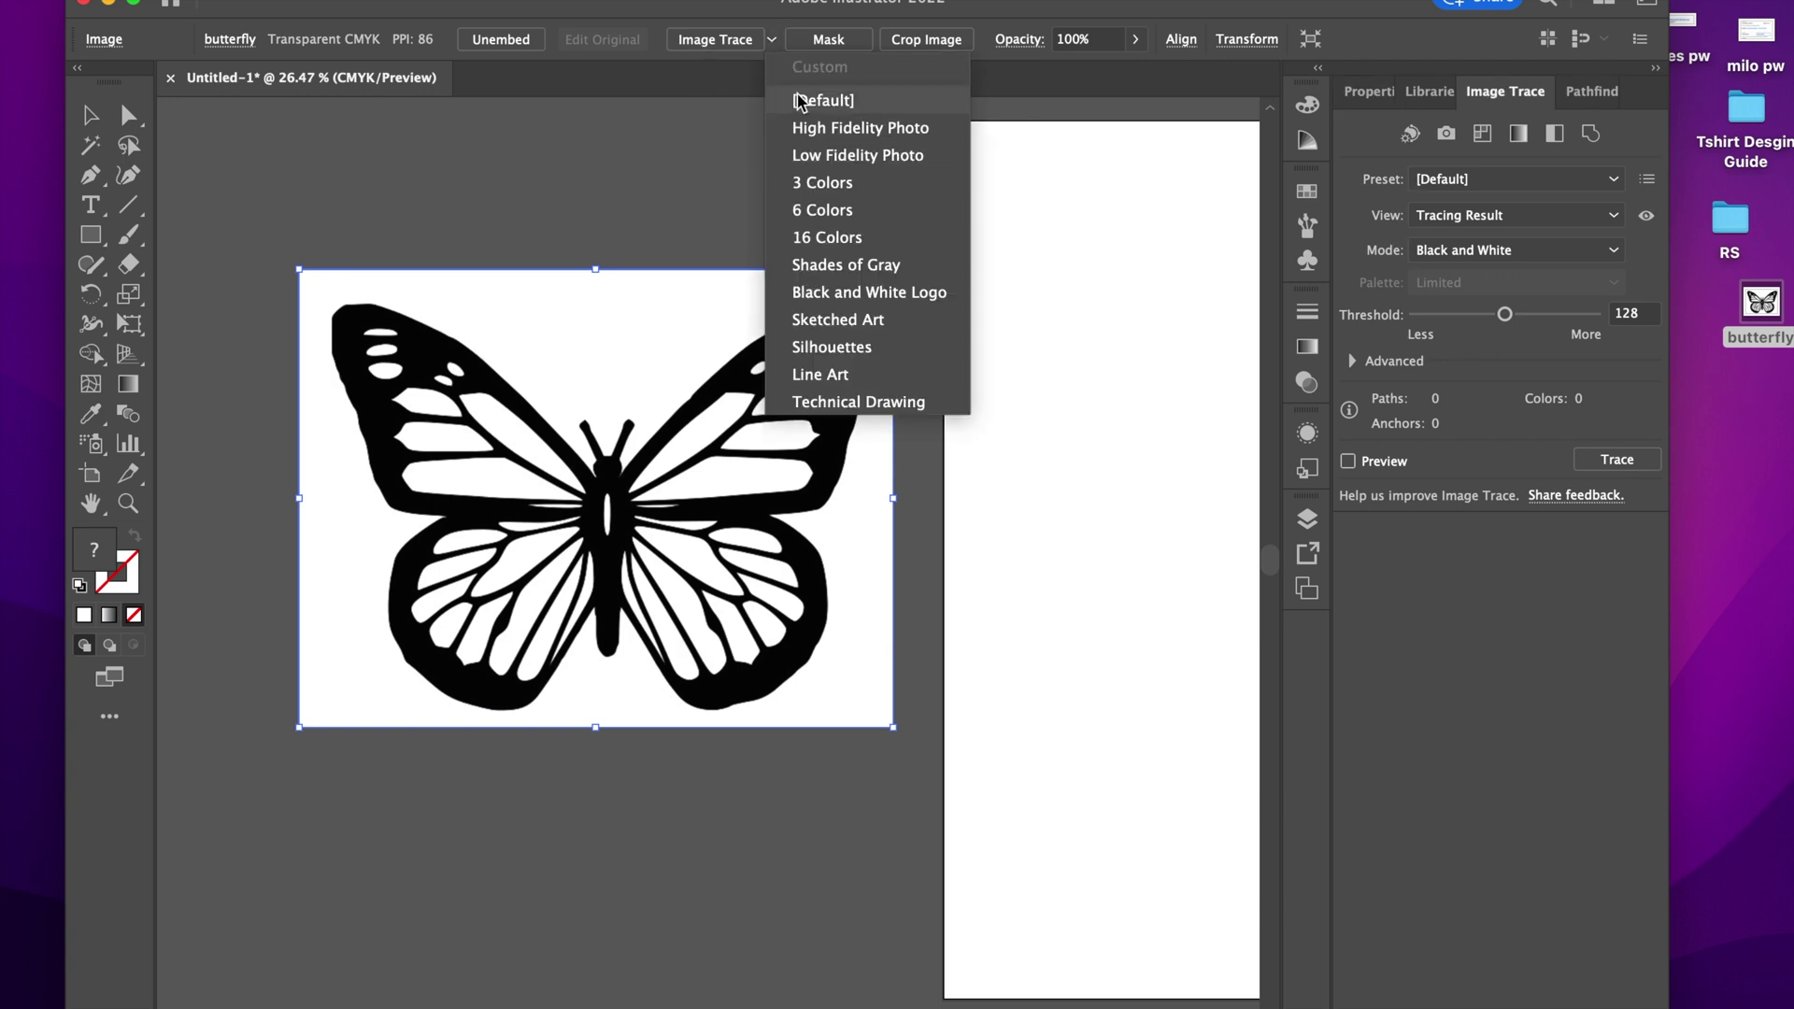
left_click(768, 26)
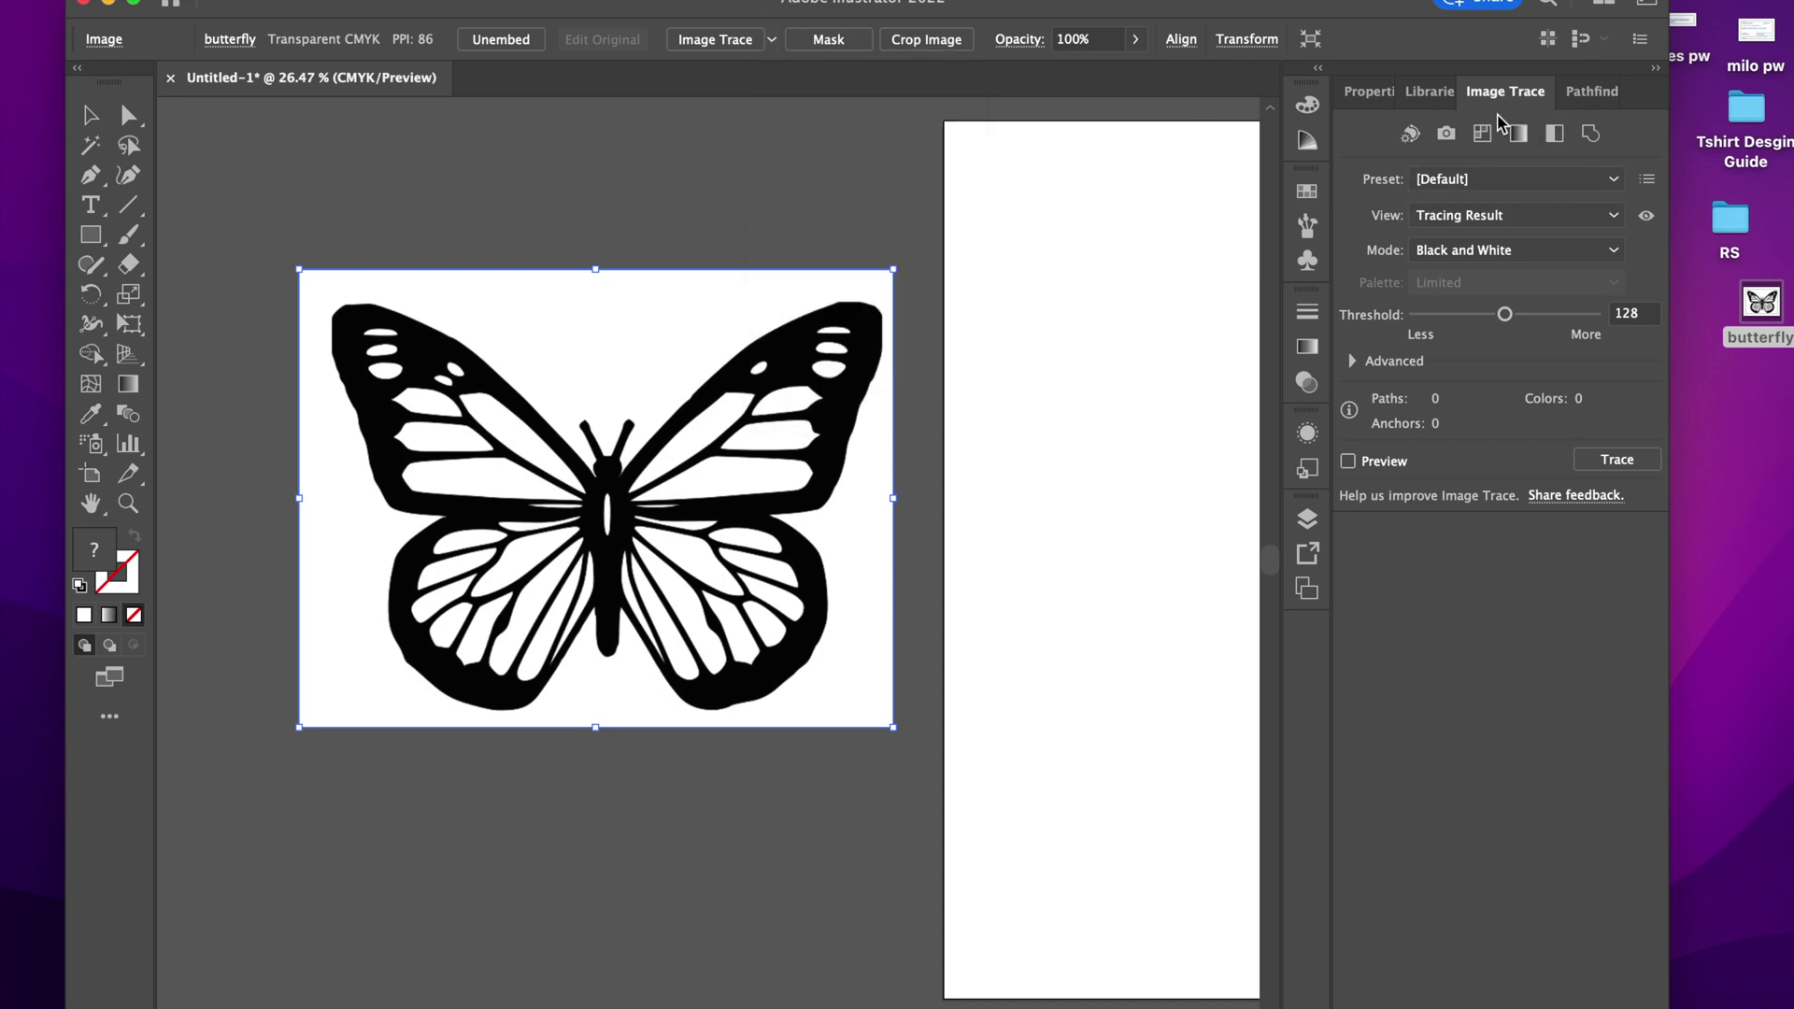
mouse_move(1492, 101)
left_mouse_down()
mouse_move(1146, 190)
mouse_move(932, 204)
left_mouse_up()
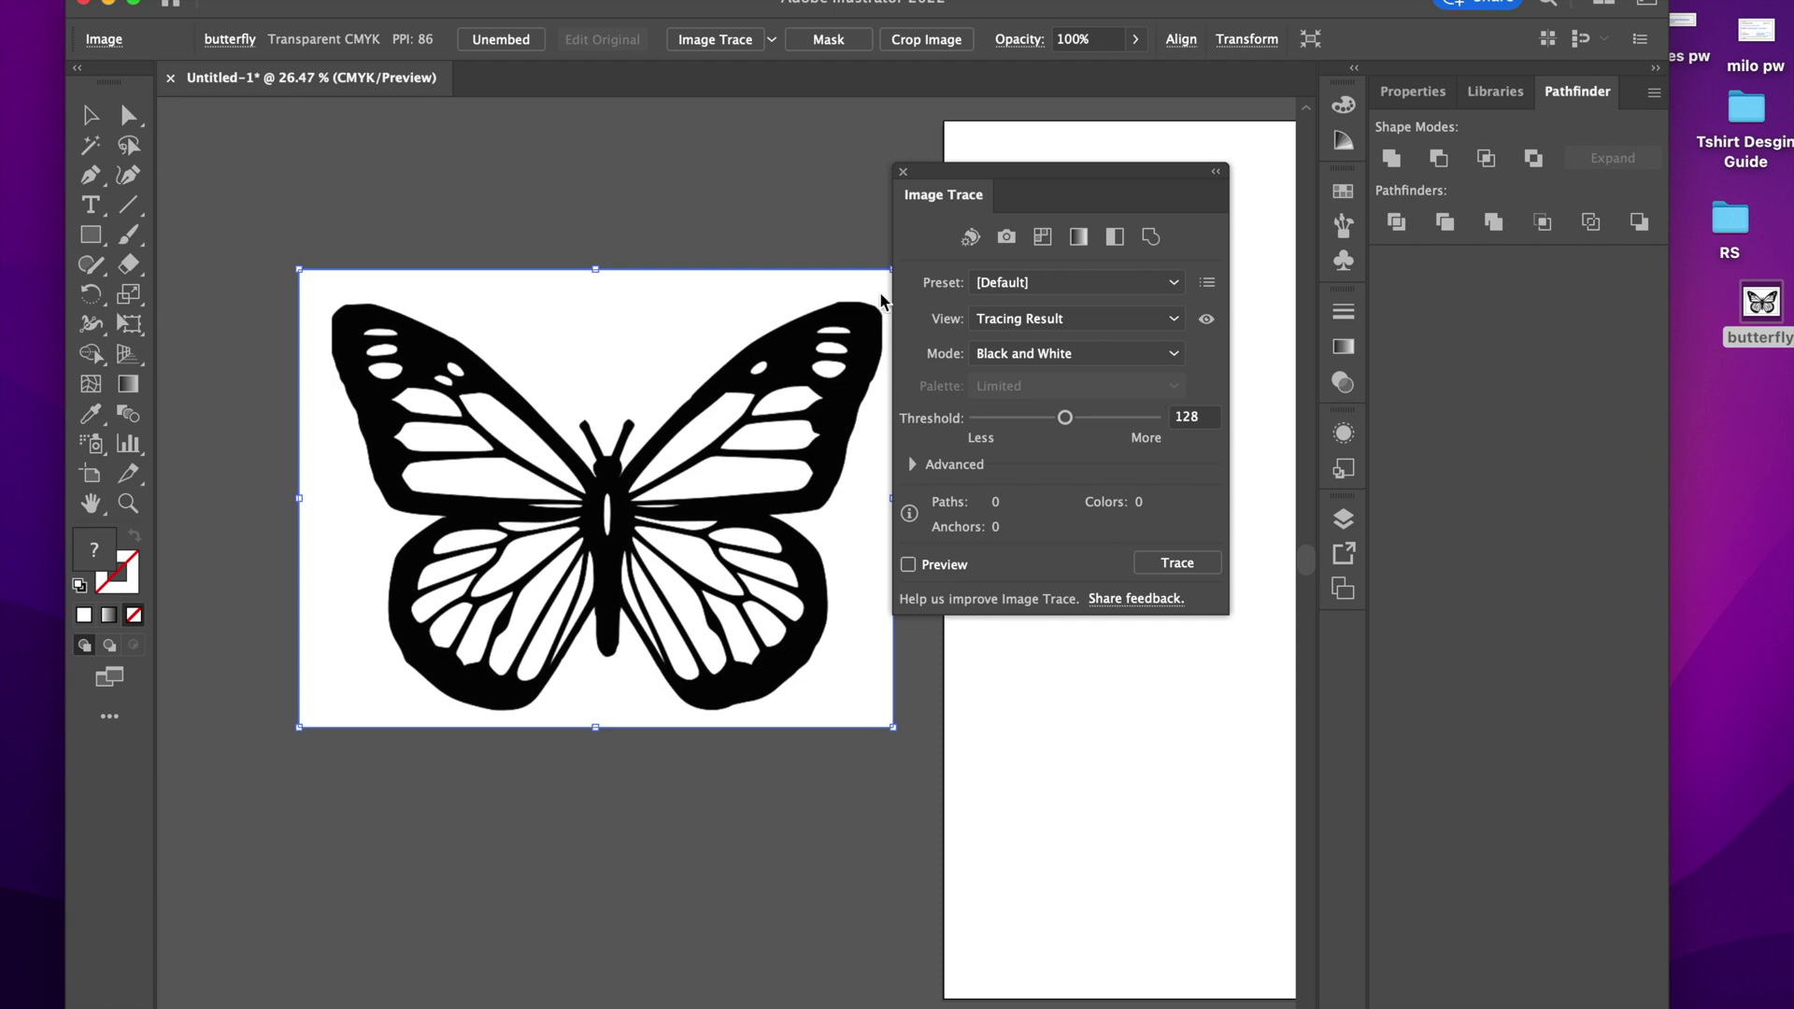
Trace the butterfly in Color mode limited to 3 colours, then expand the result into paths
left_click(1112, 355)
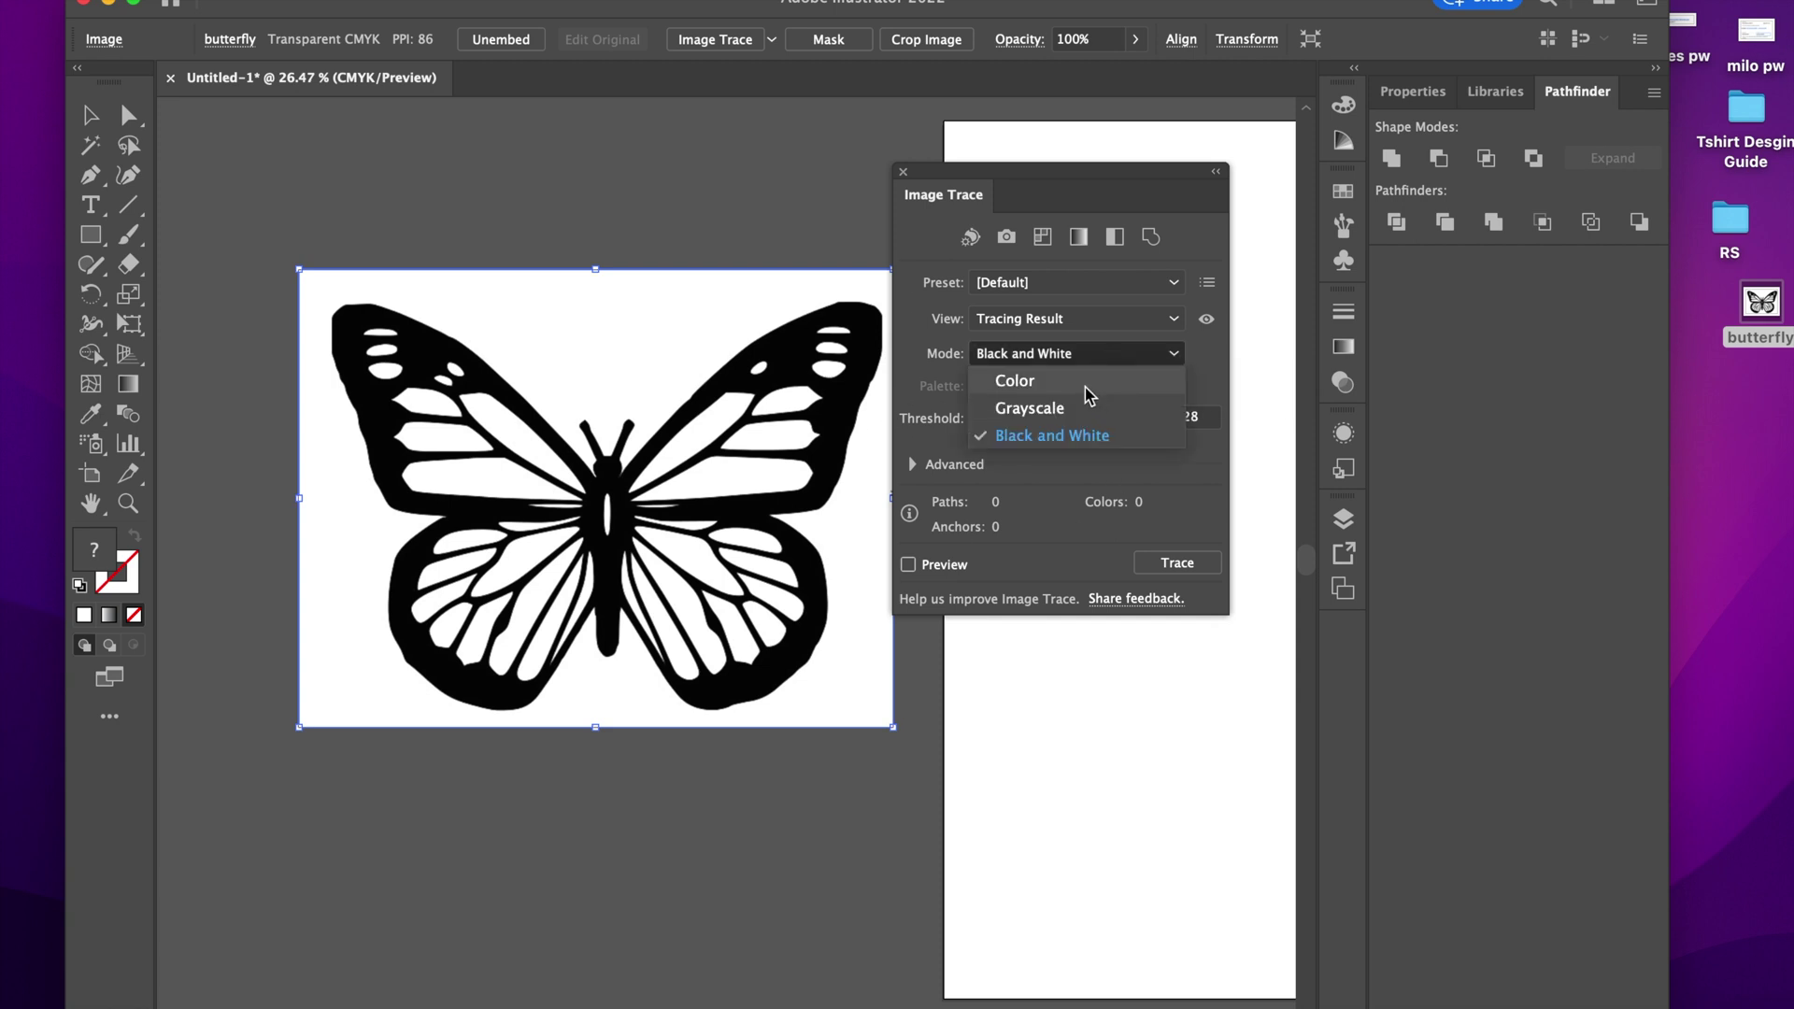
left_click(1084, 382)
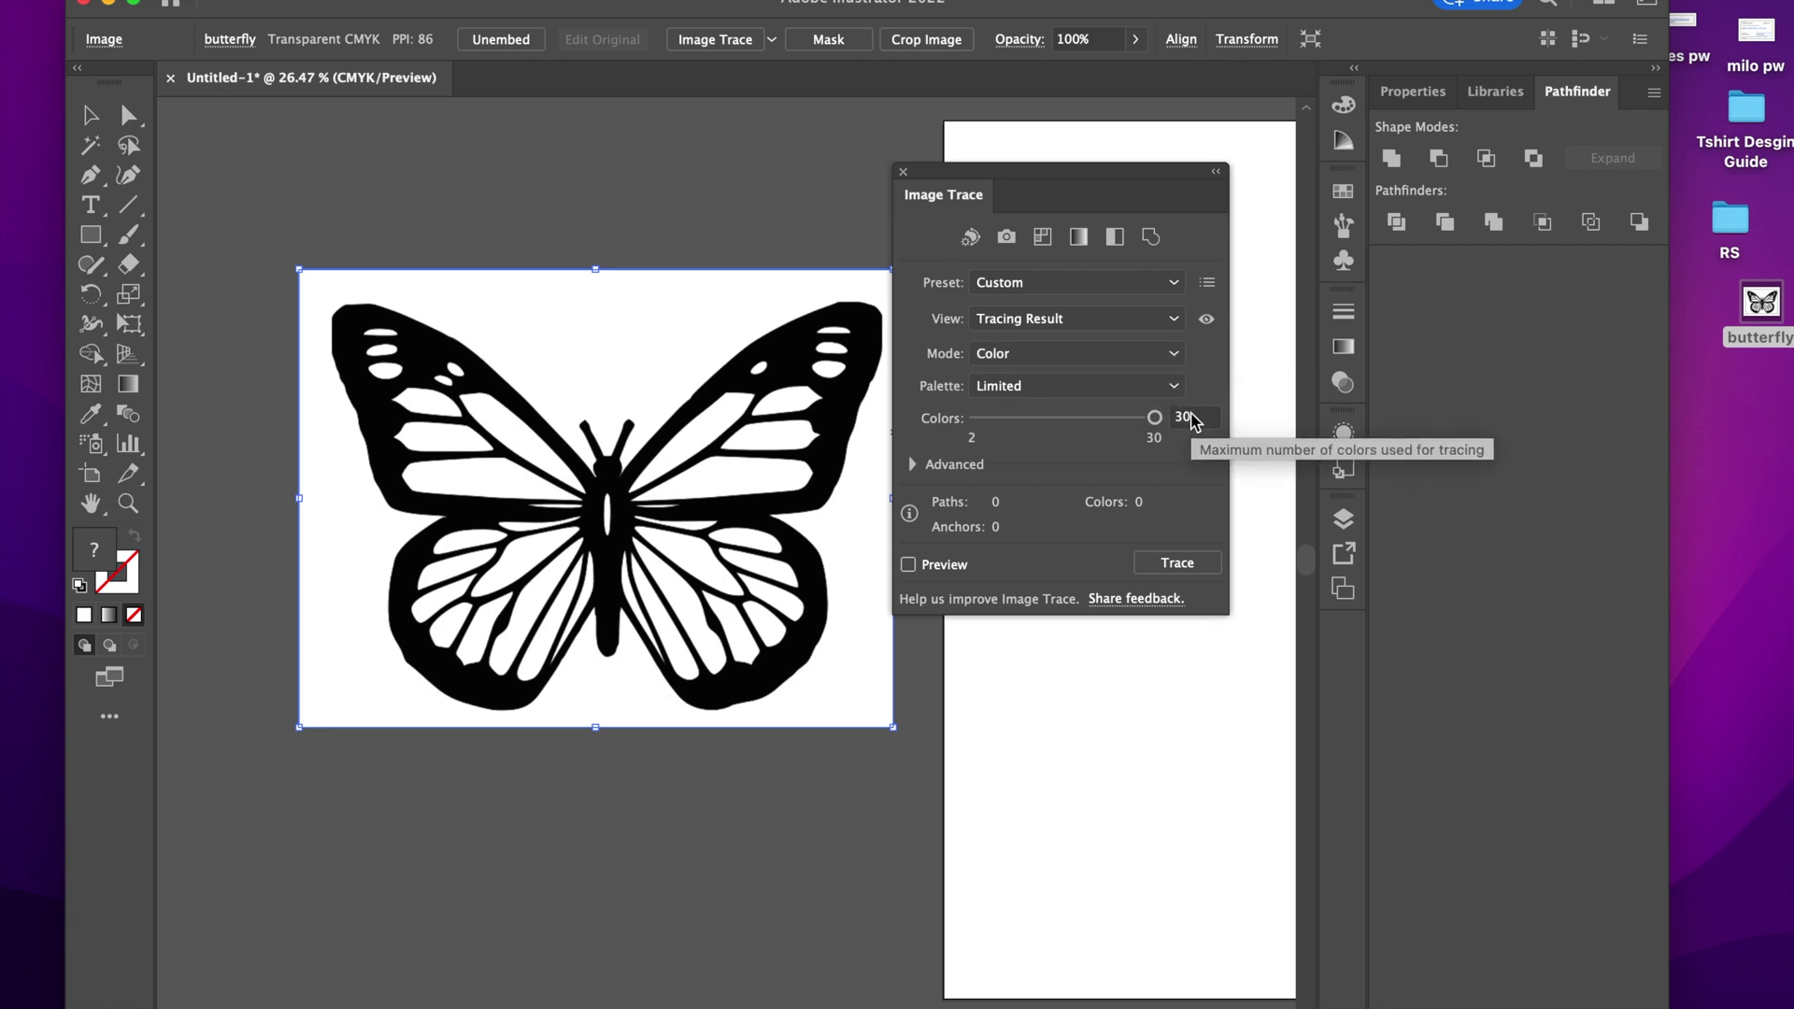
left_click(1193, 421)
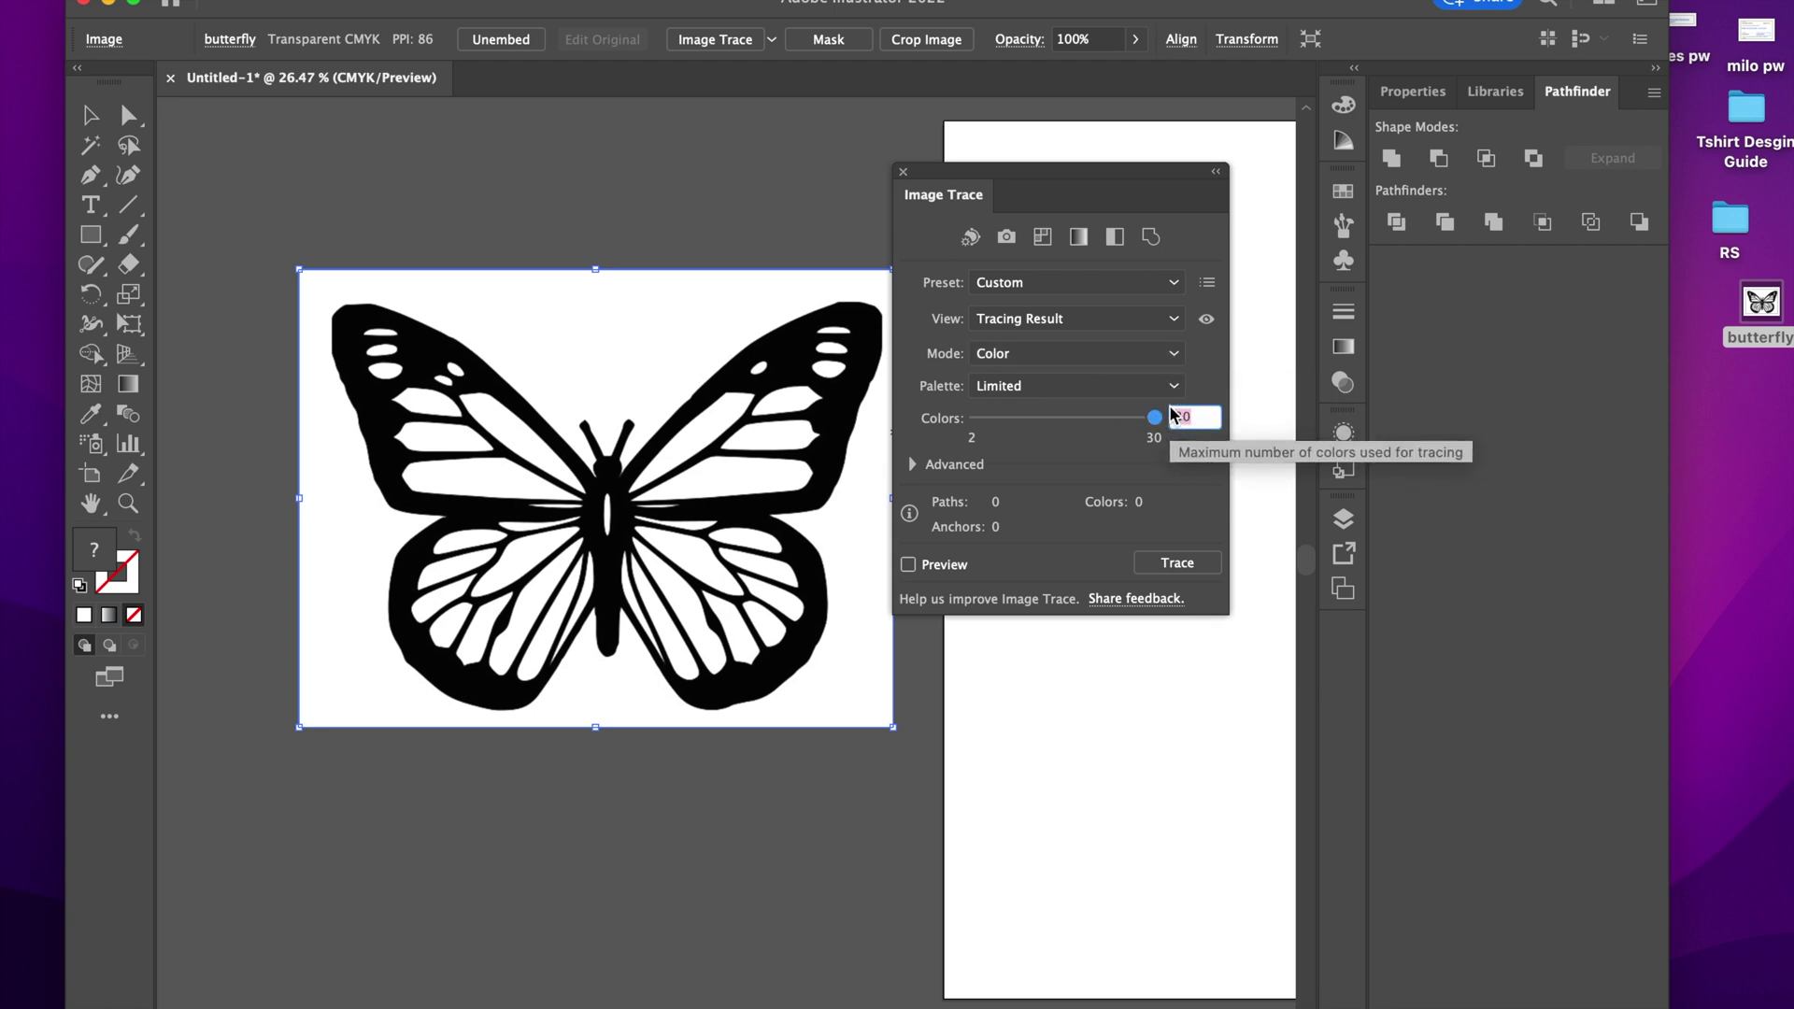
type("3")
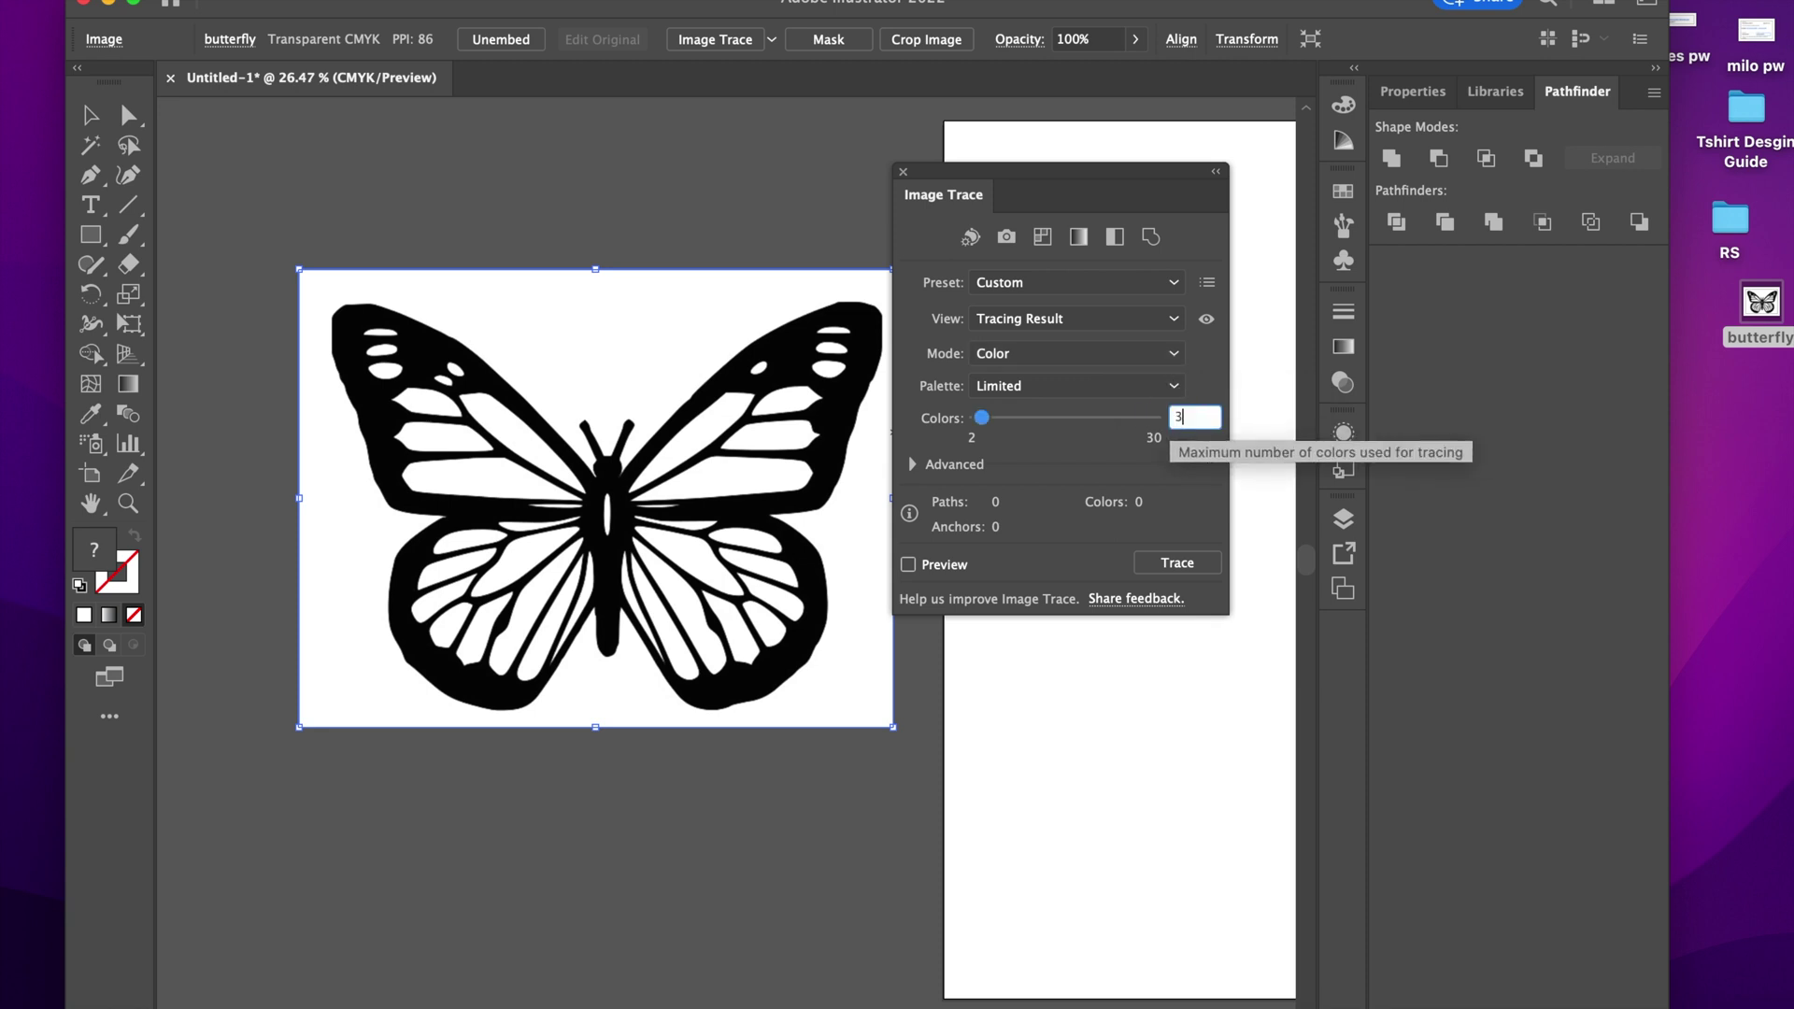
left_click(908, 579)
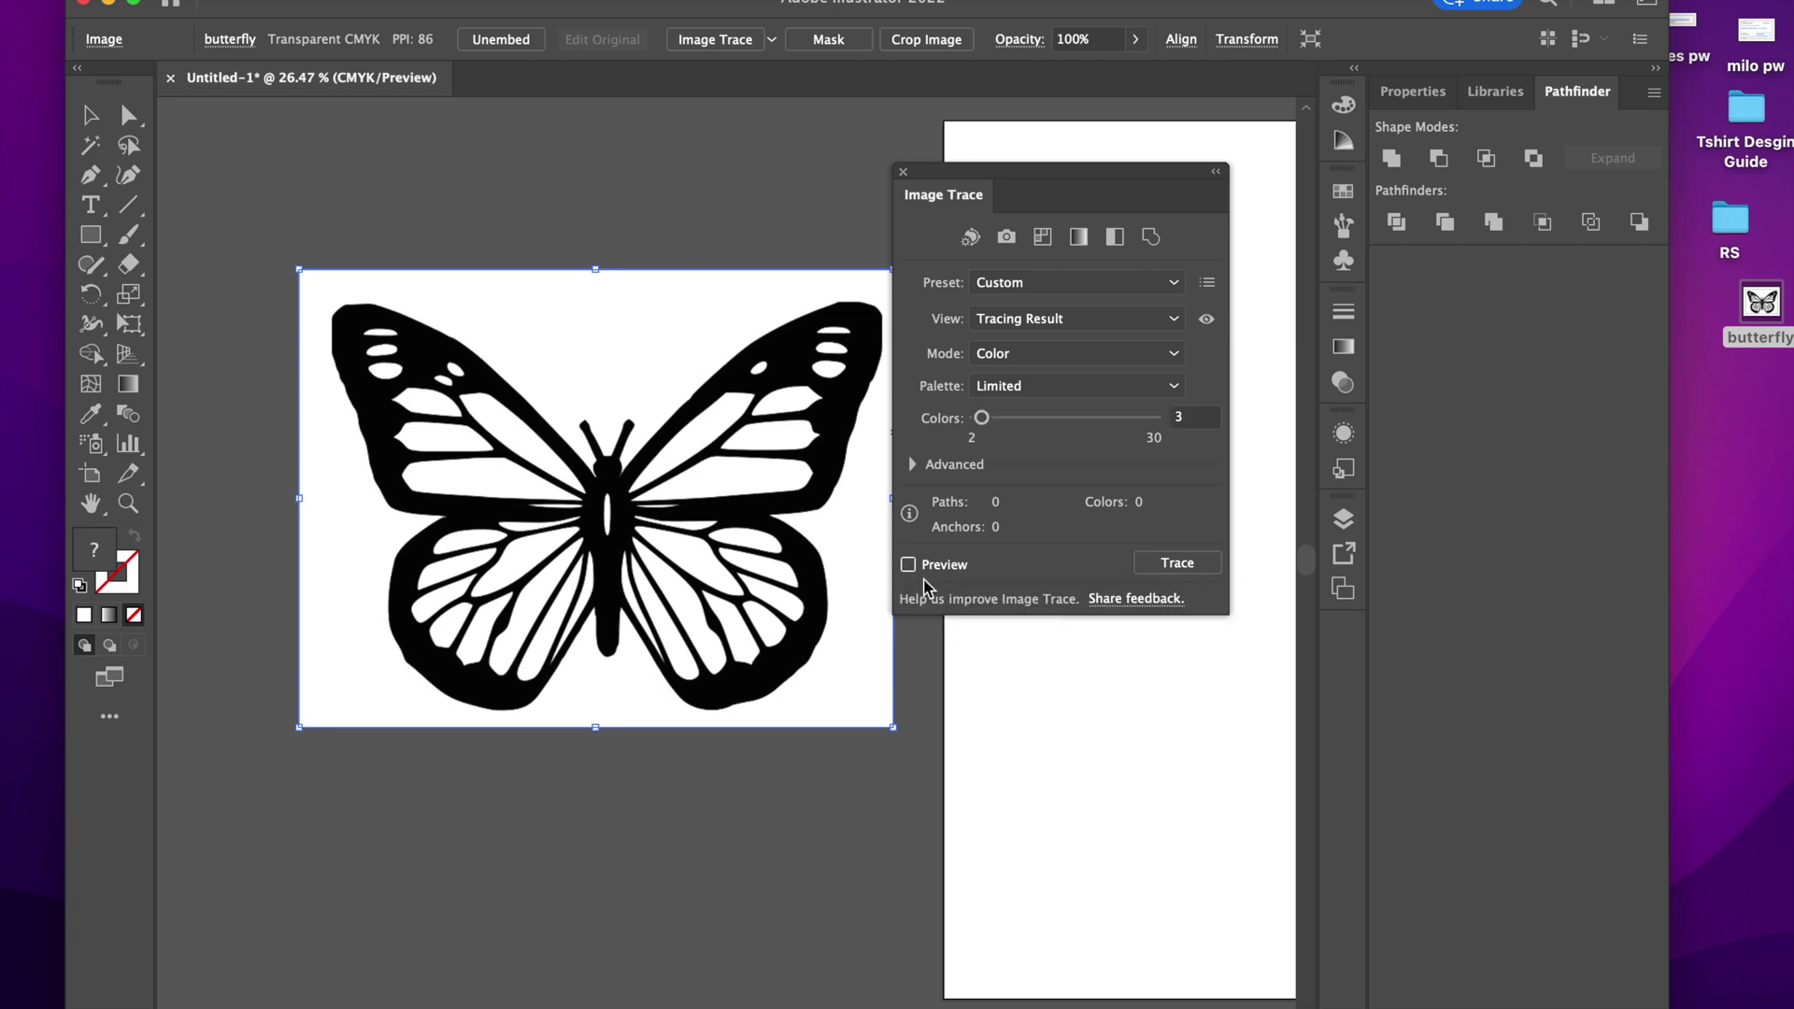
left_click(926, 581)
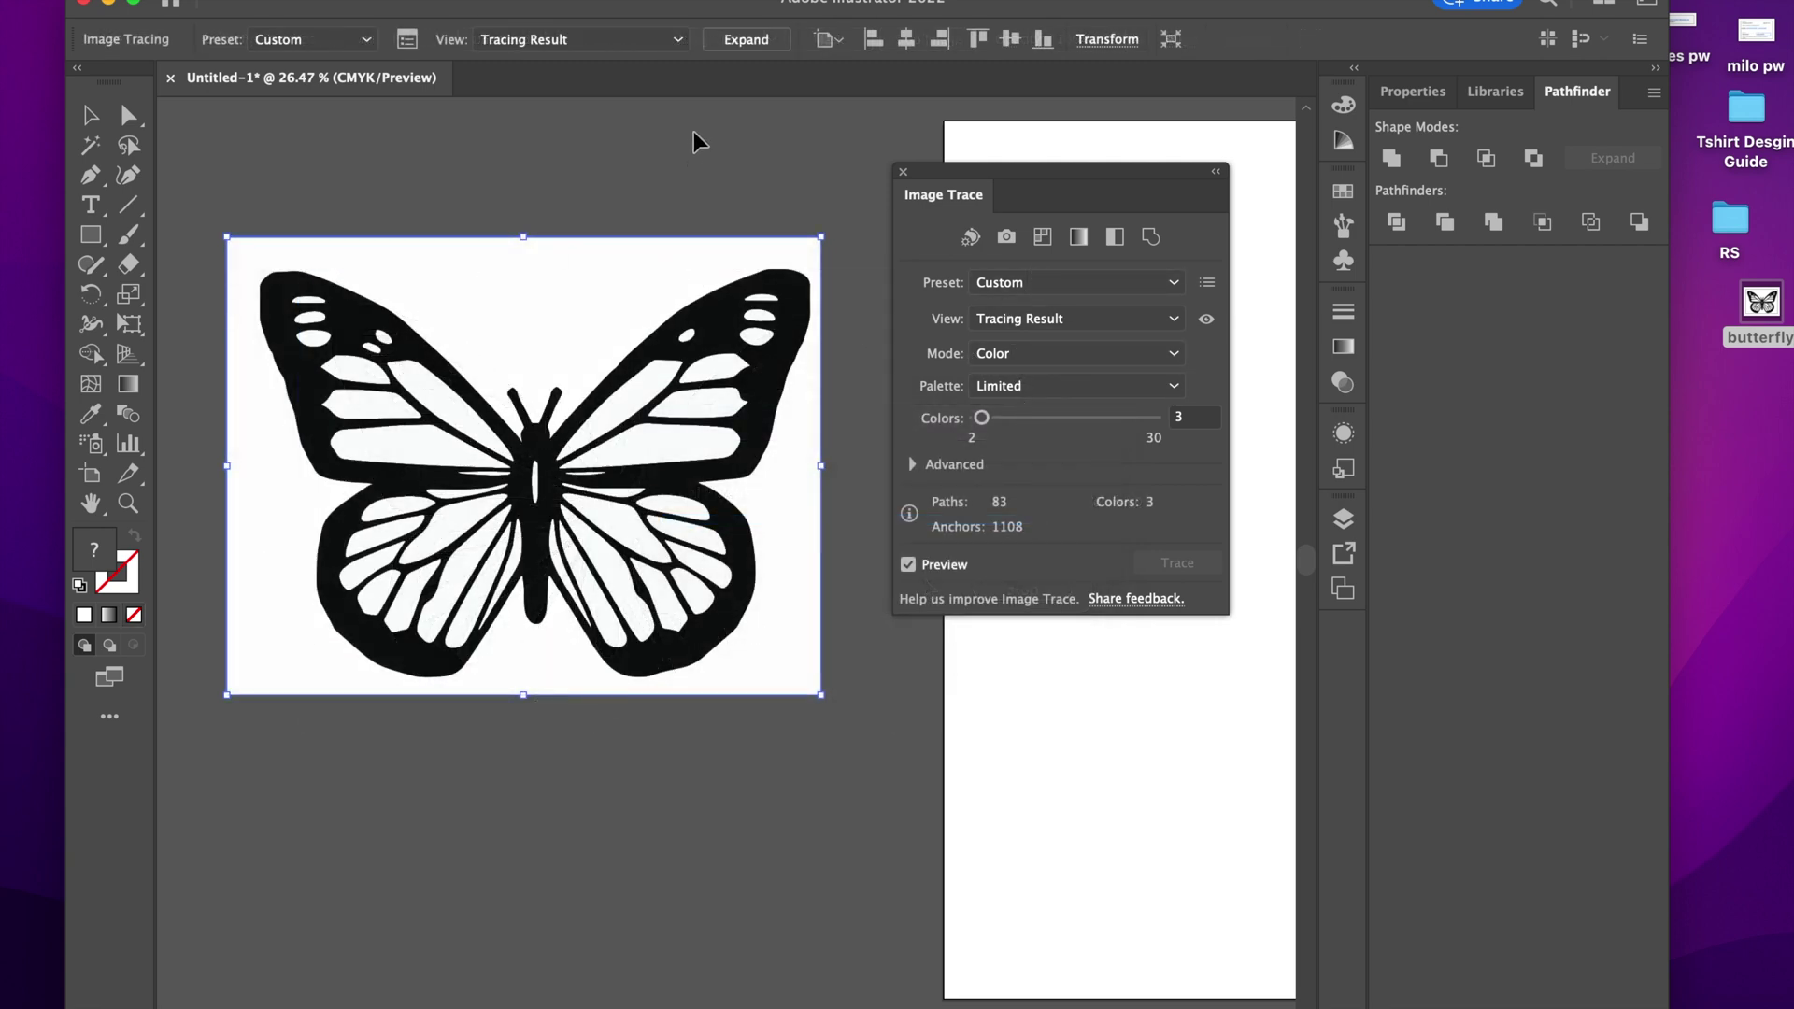
left_click(737, 42)
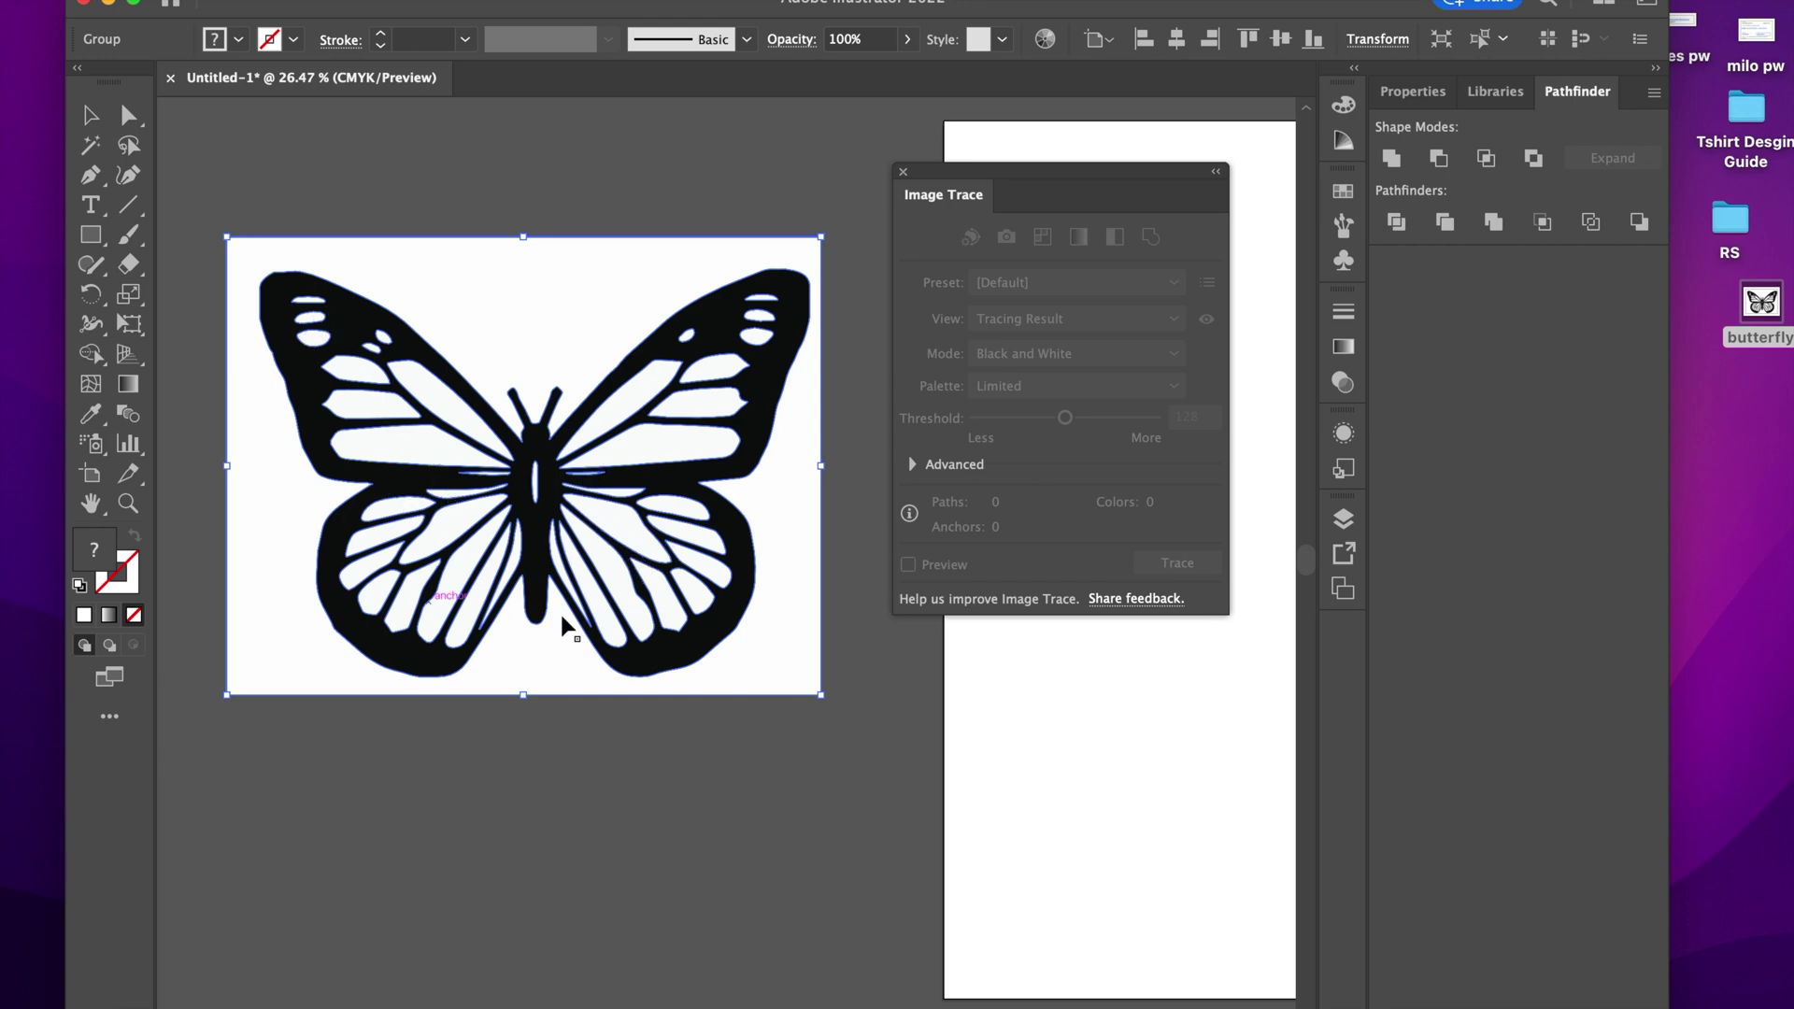
Reselect the expanded butterfly group and move it back just left of the artboard, slightly higher
left_click(819, 828)
left_click(785, 659)
left_click_drag(734, 843, 734, 897)
left_click_drag(540, 777, 583, 517)
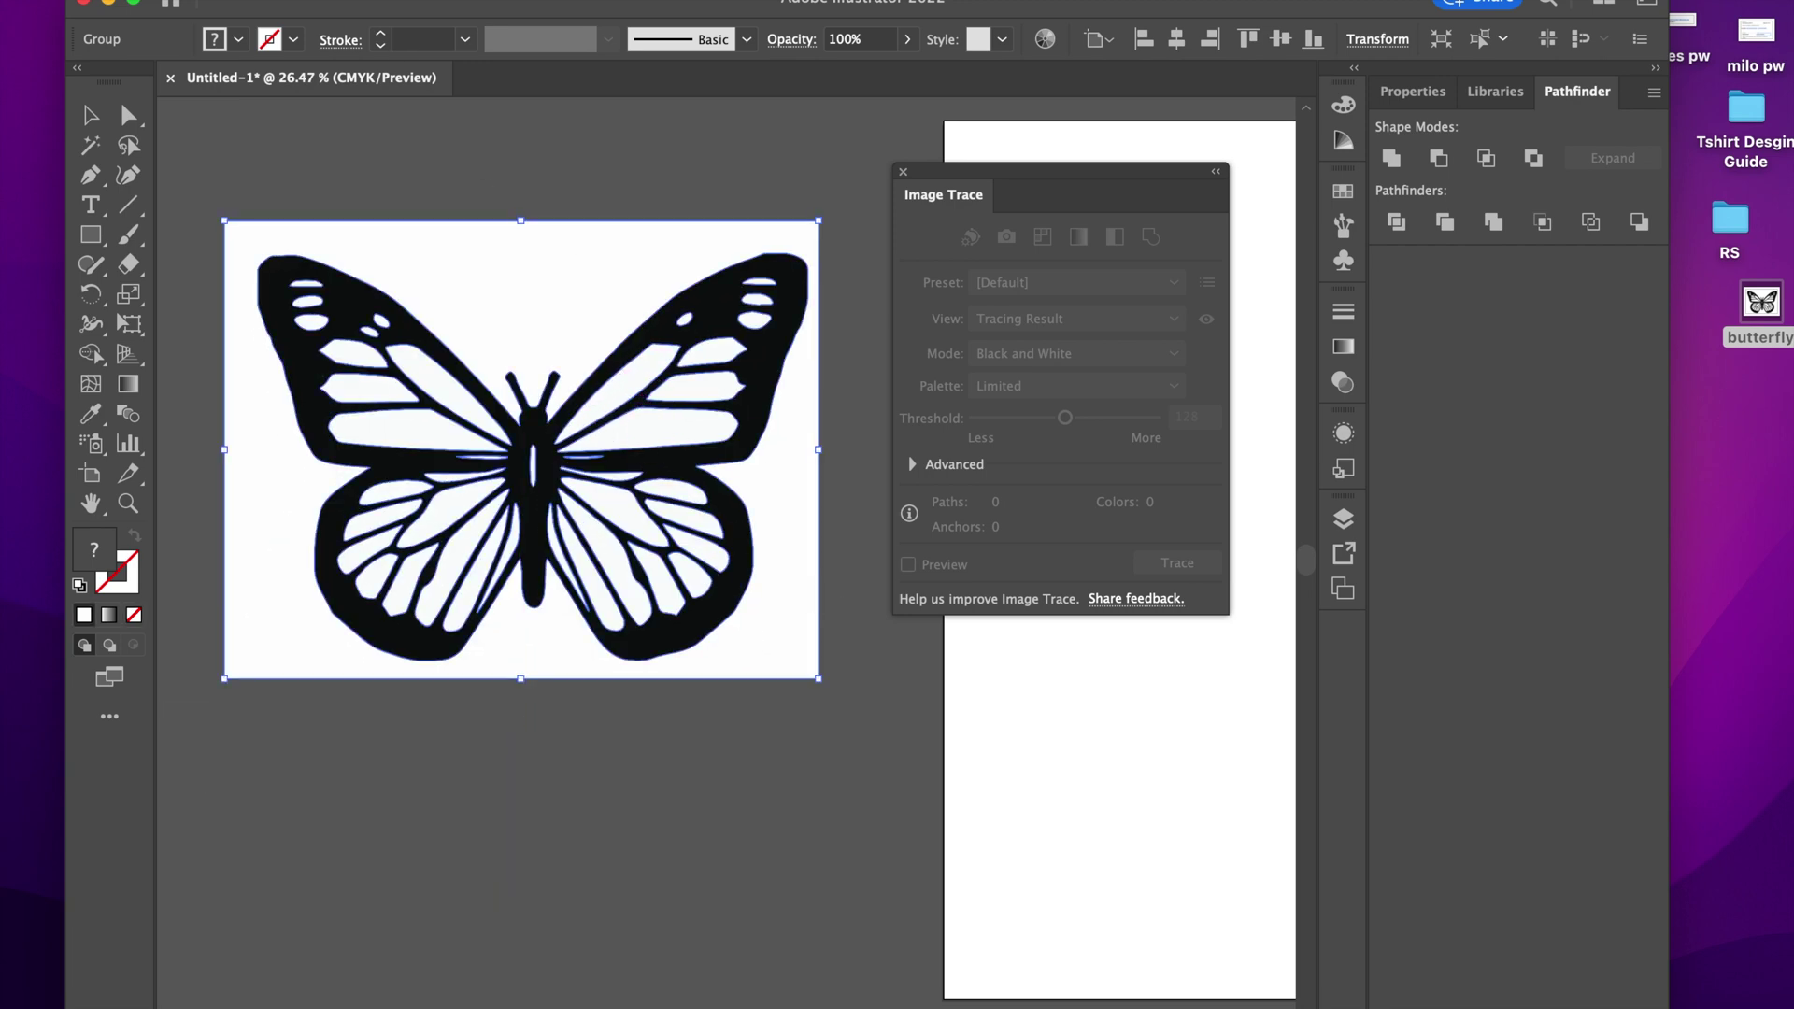
left_click(290, 2)
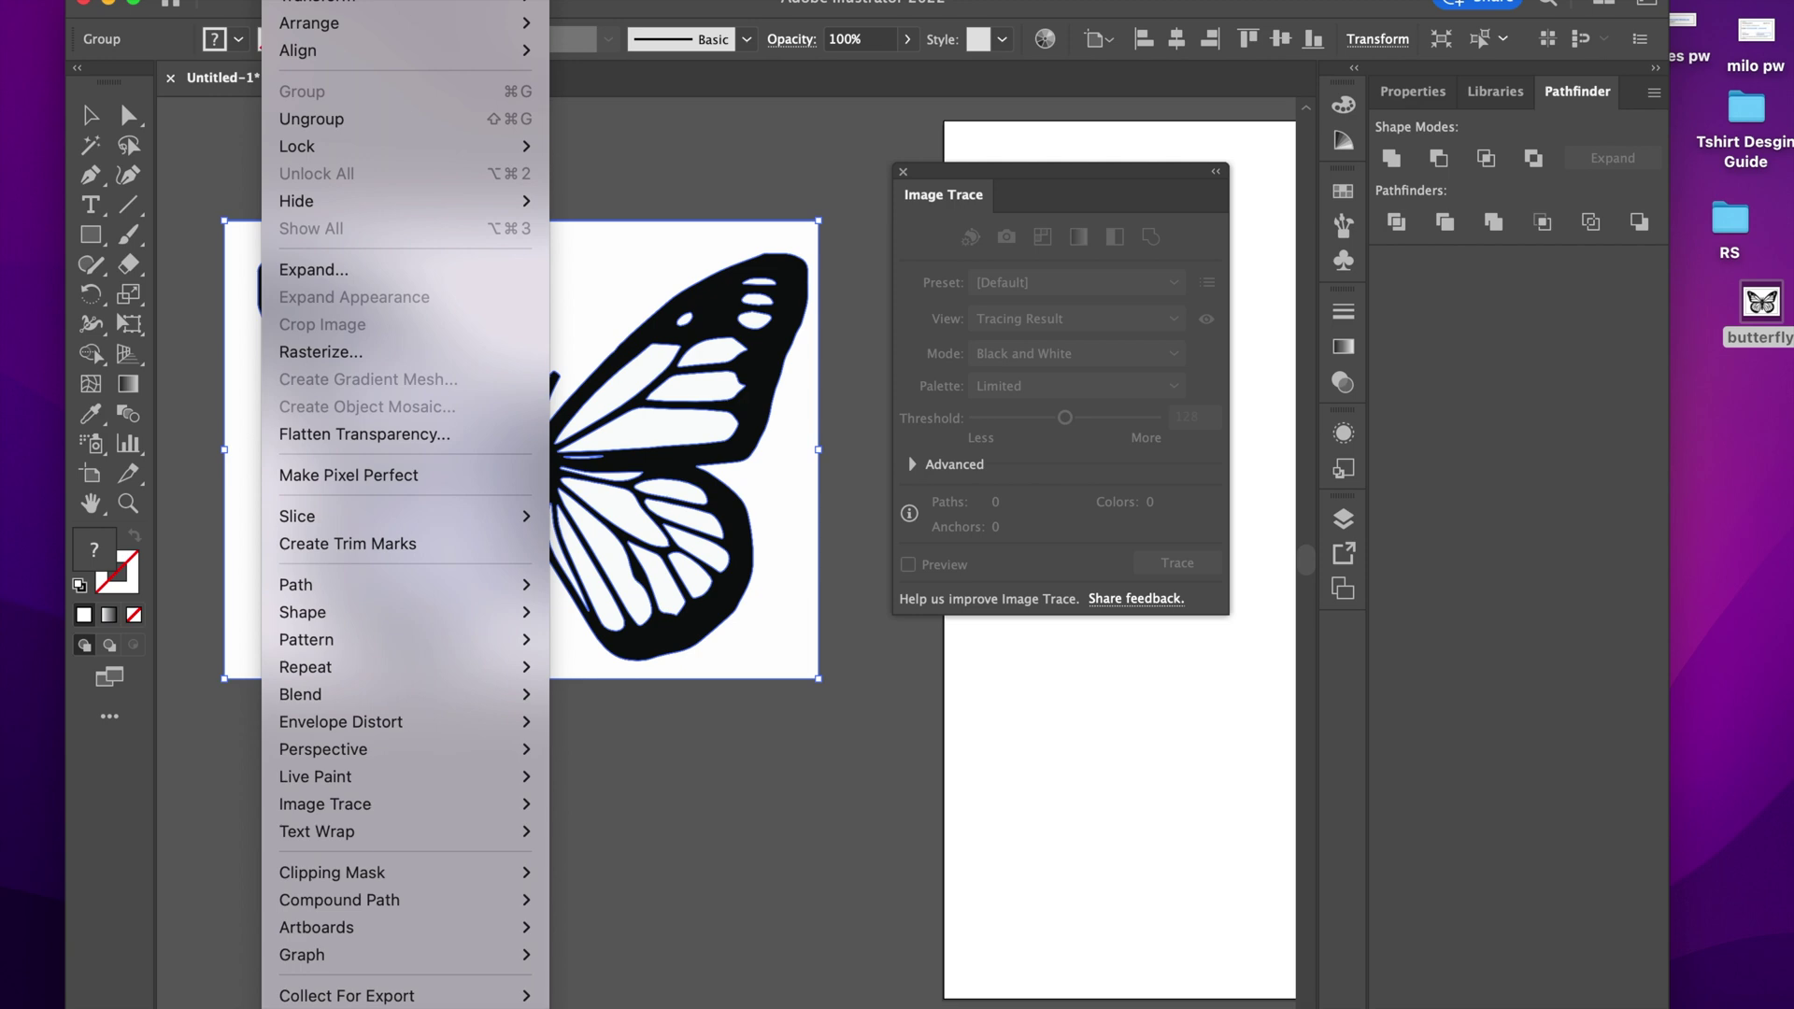
Ungroup the butterfly and delete its white background rectangle, keeping the black outline and white wings
left_click(340, 118)
left_click(383, 165)
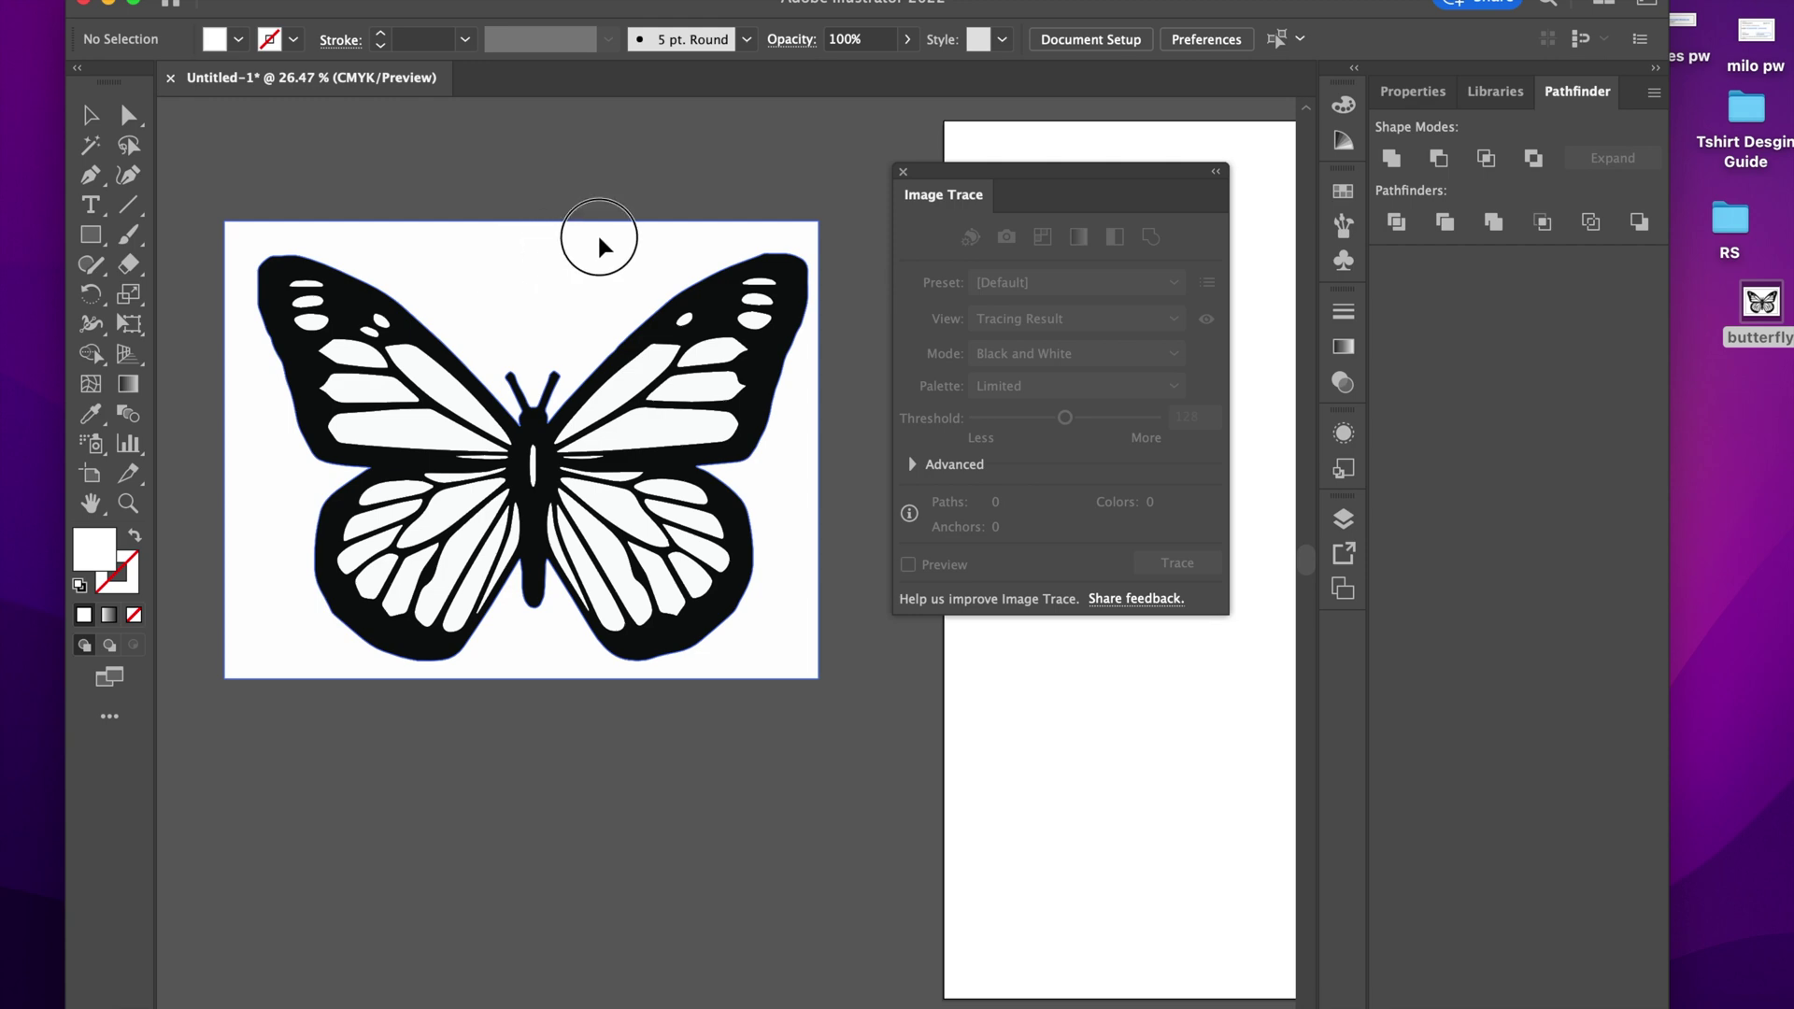
left_click_drag(599, 241, 538, 688)
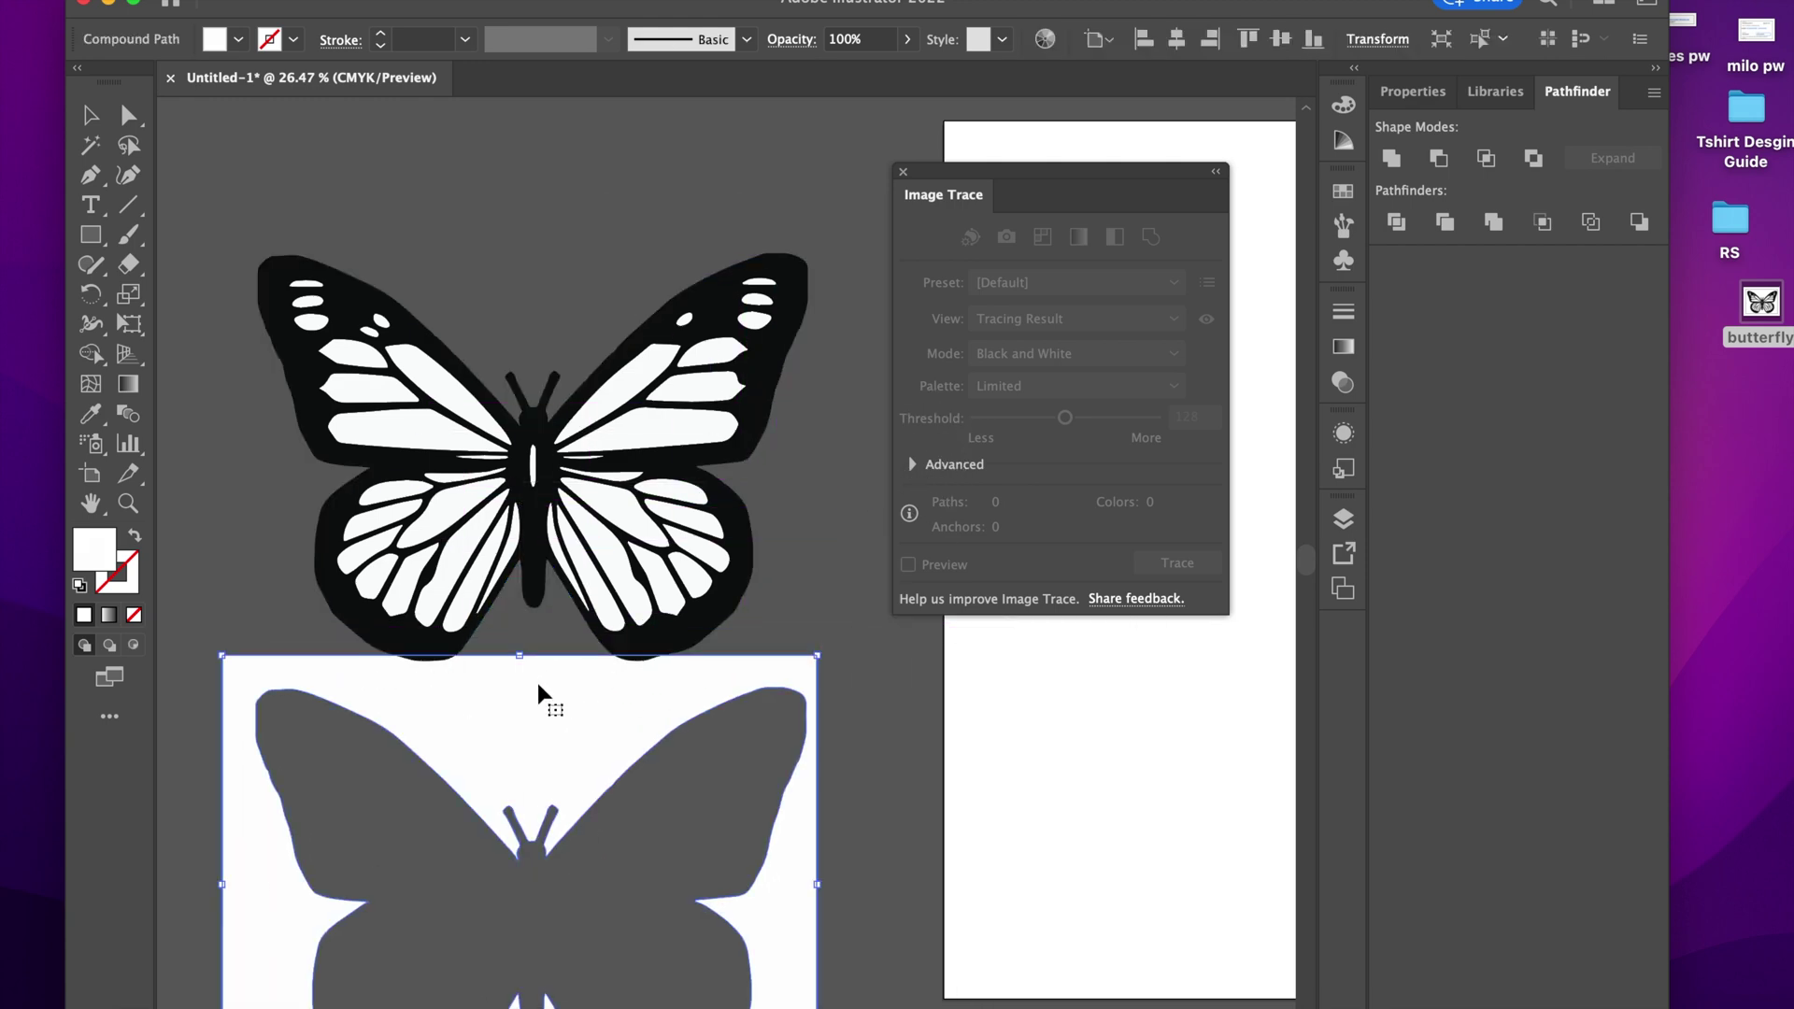
key("Delete")
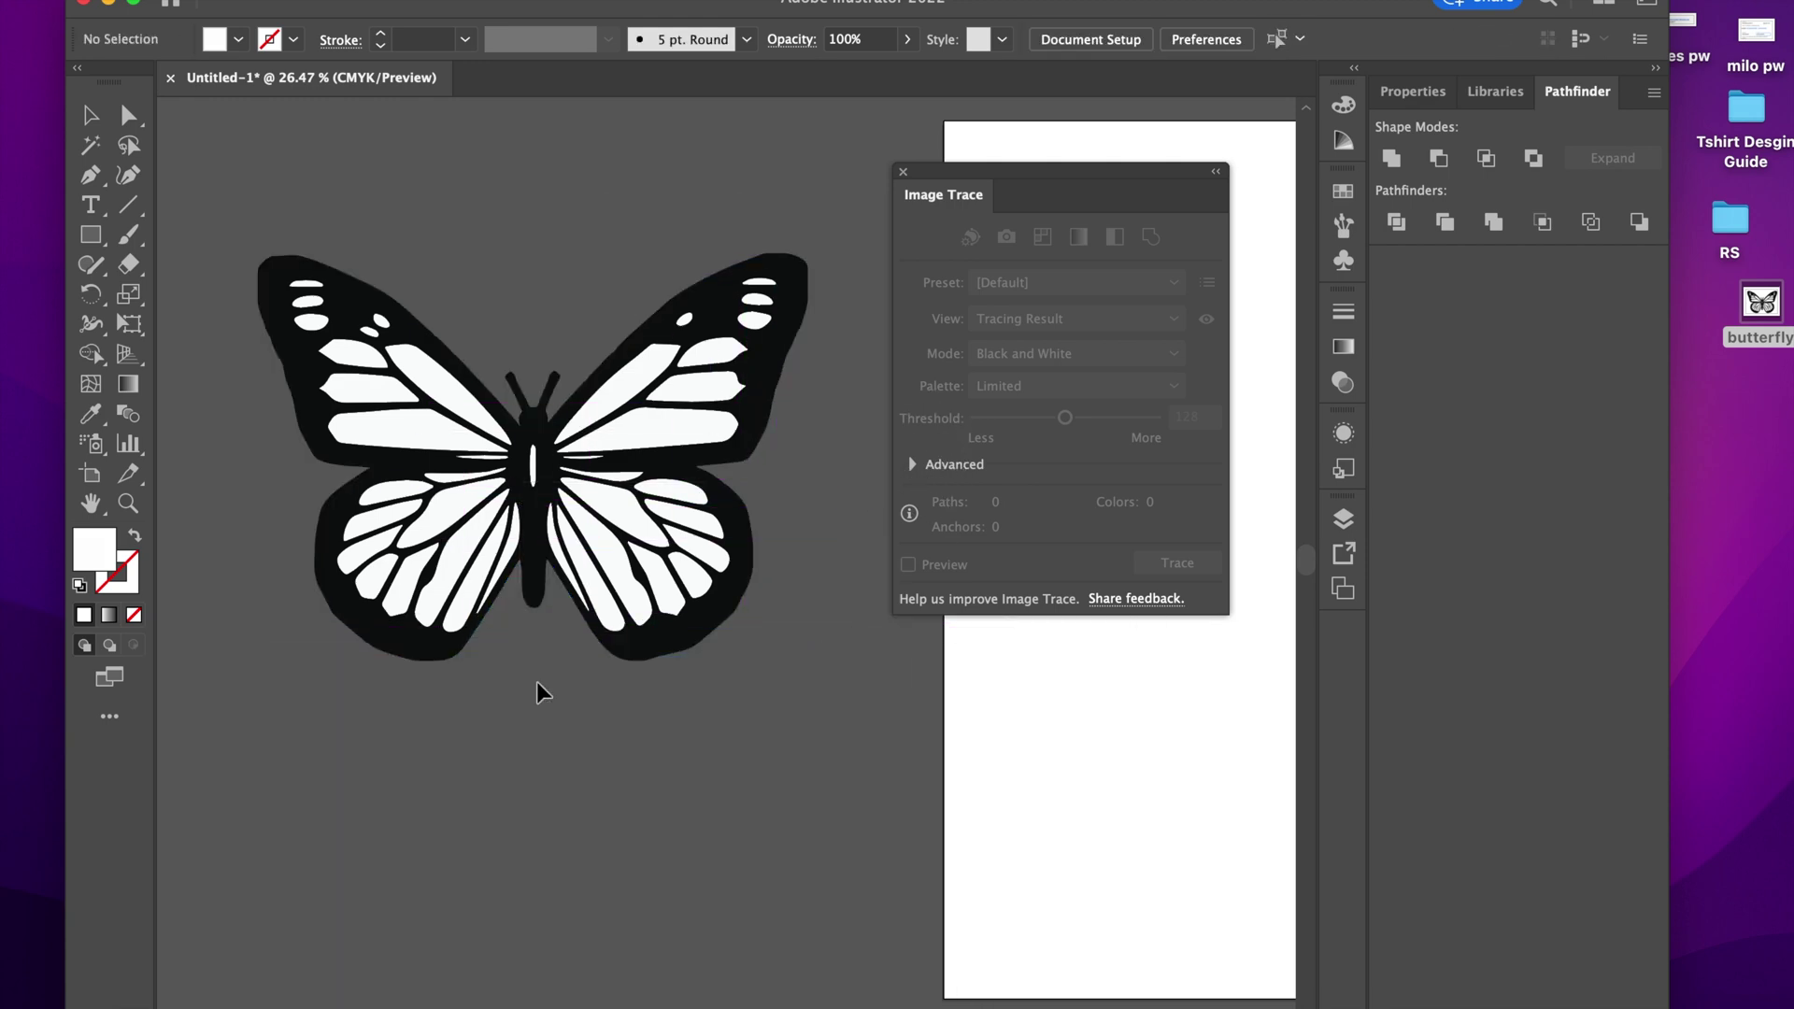
left_click(703, 299)
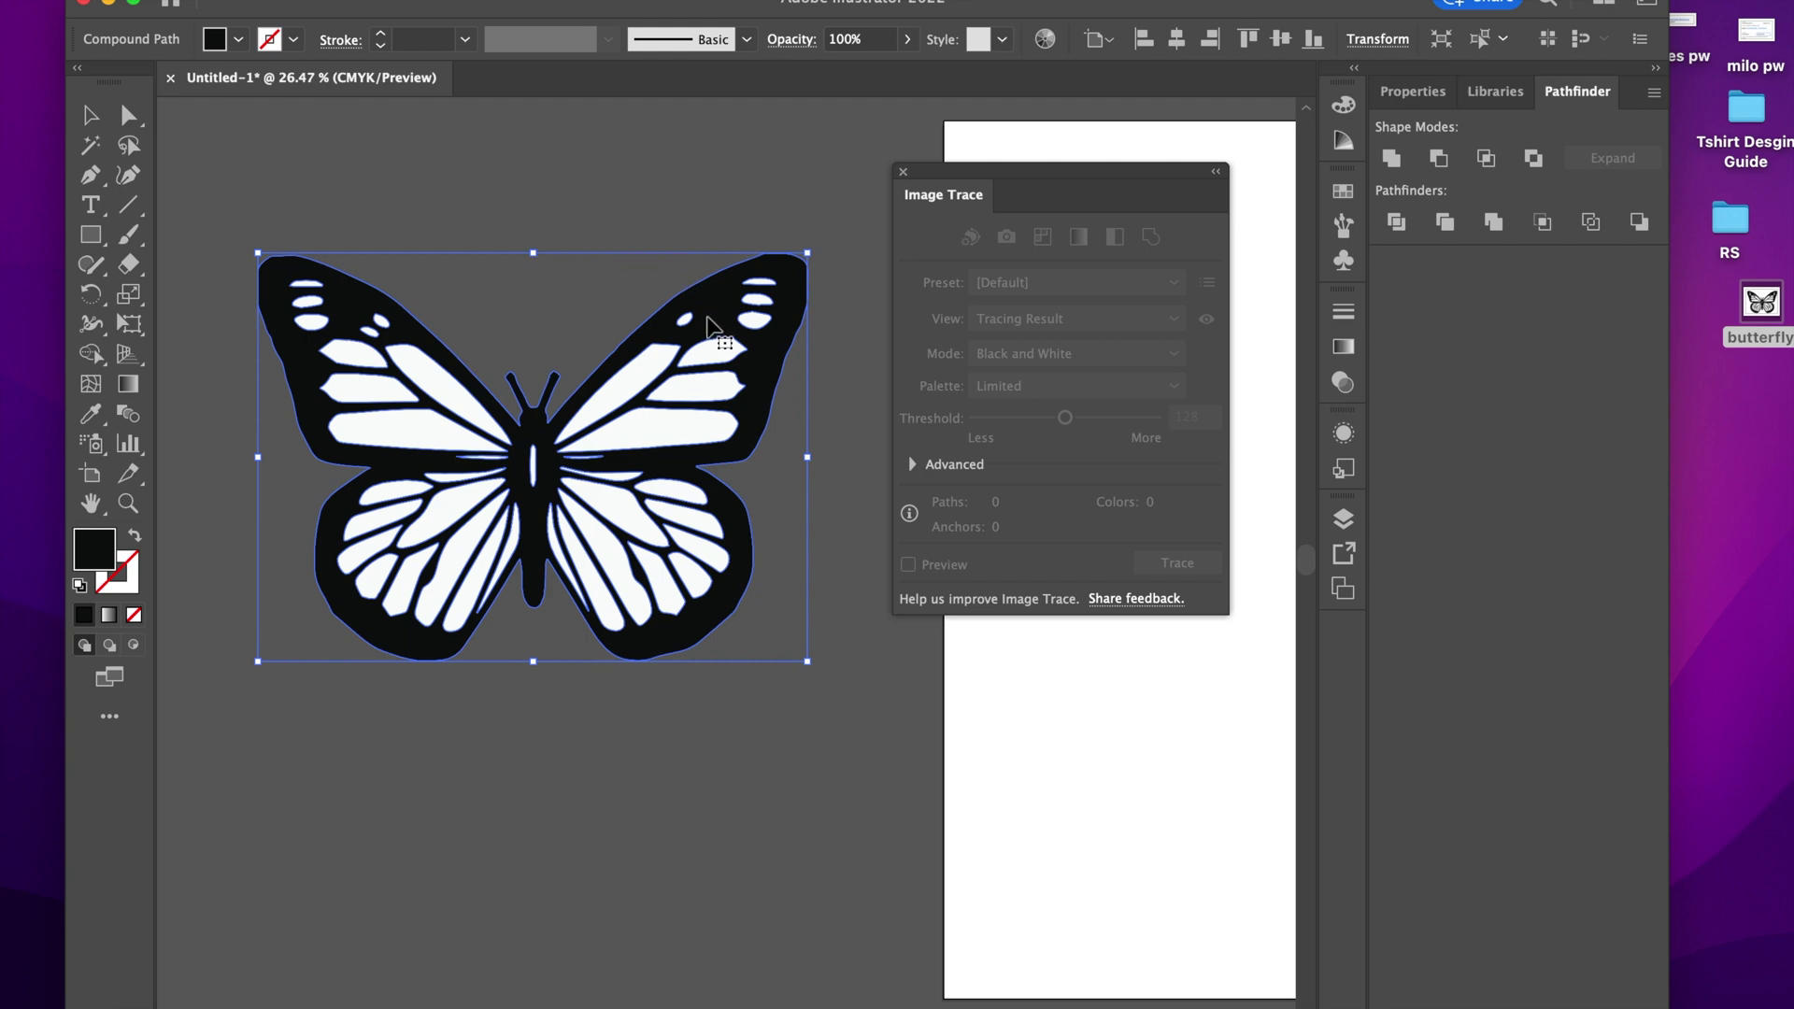
left_click_drag(722, 304, 580, 255)
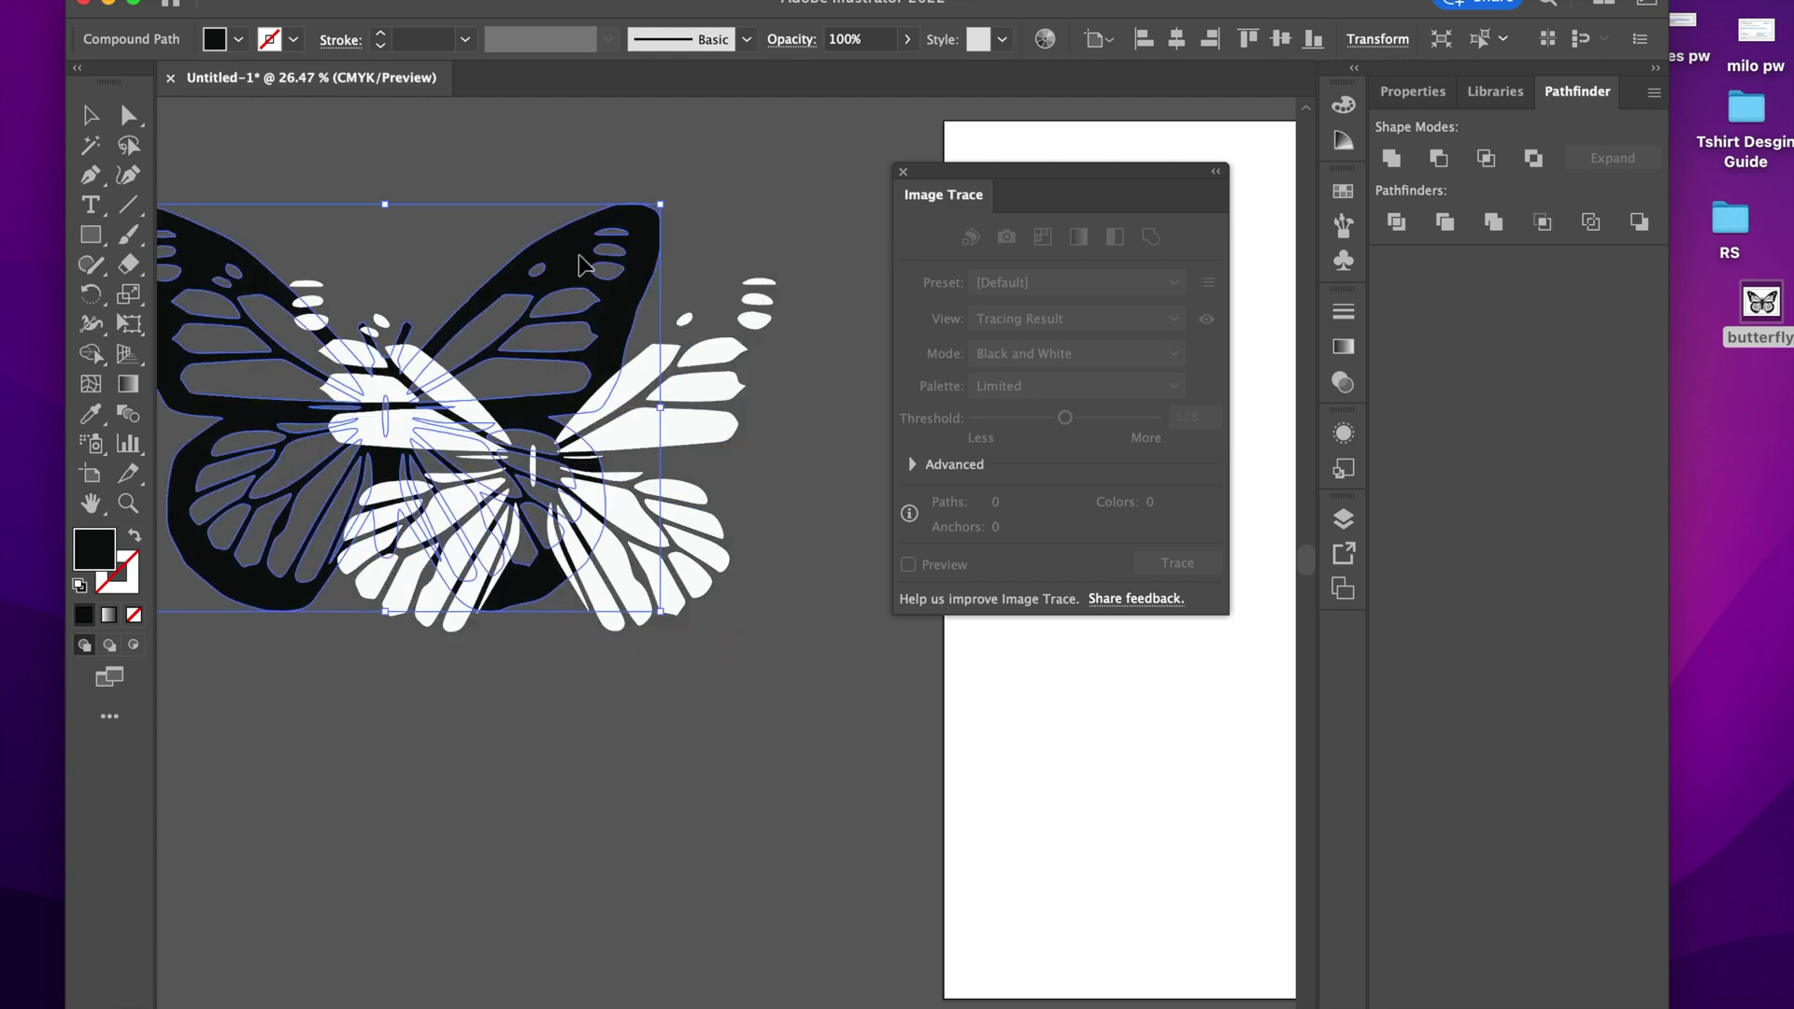
key("super+z")
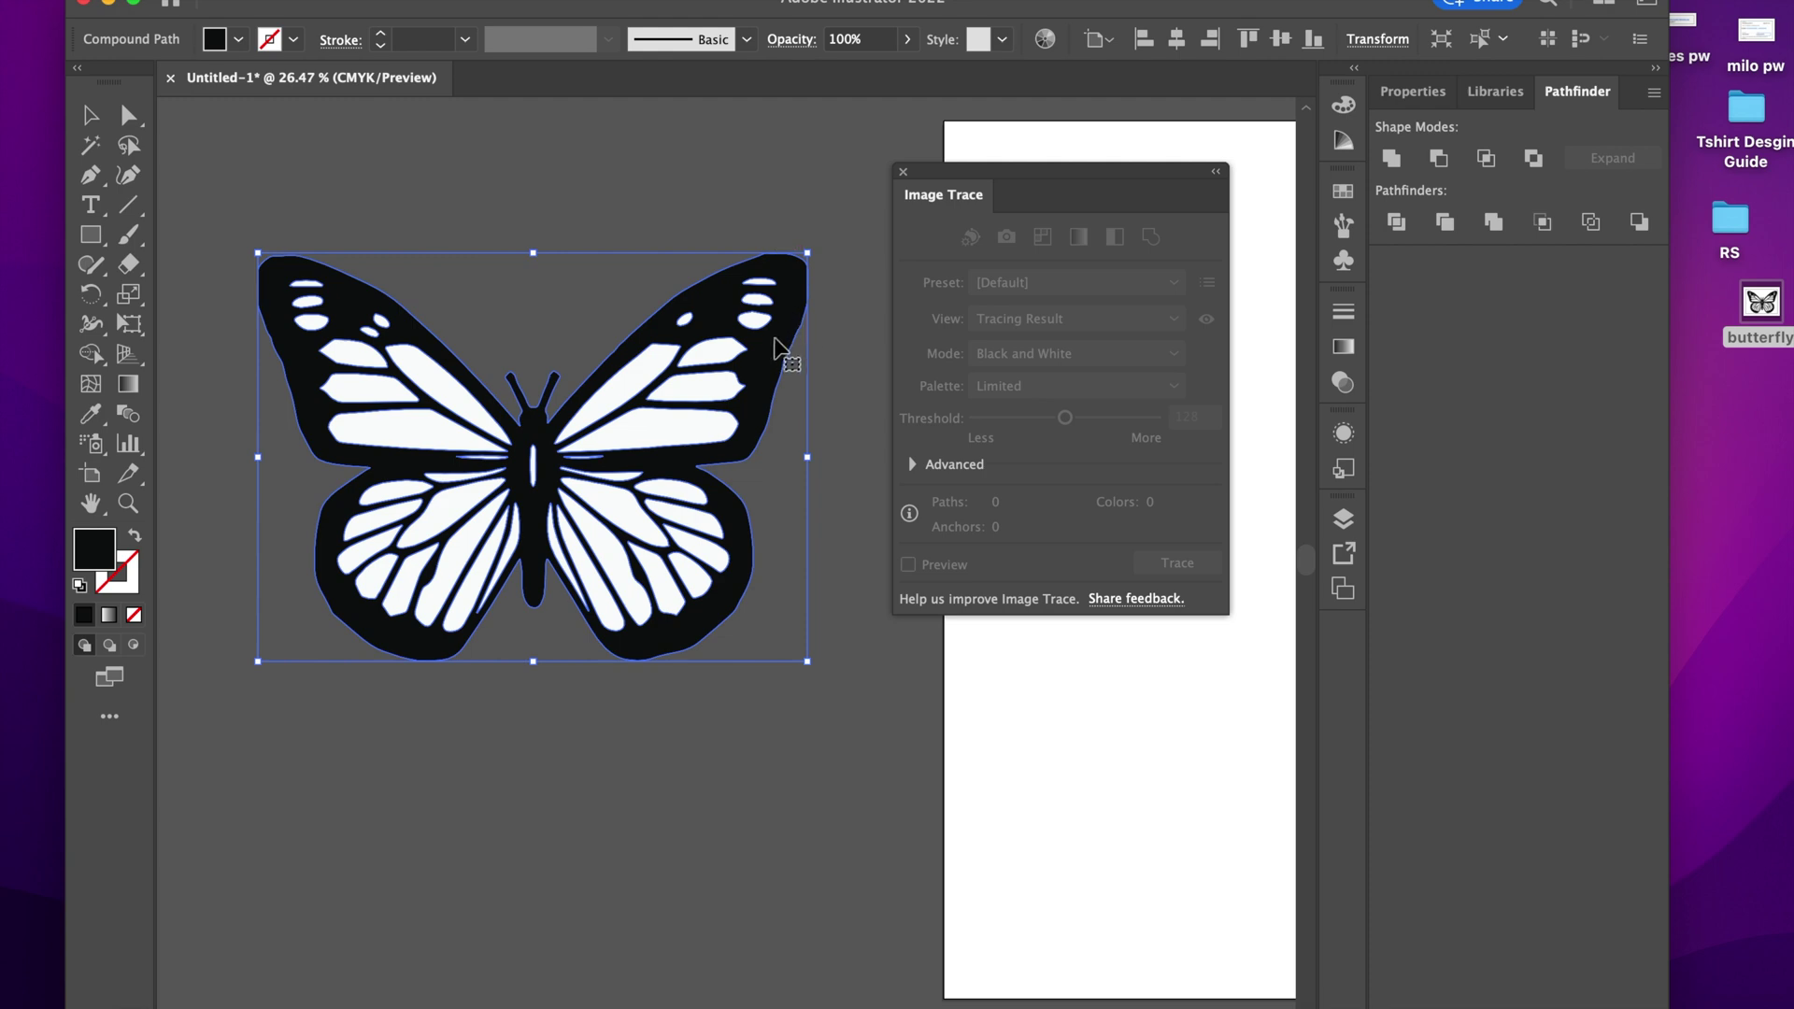
mouse_move(775, 357)
left_mouse_down()
mouse_move(762, 372)
mouse_move(741, 254)
mouse_move(720, 265)
mouse_move(758, 326)
left_mouse_up()
key("super+z")
left_click(757, 210)
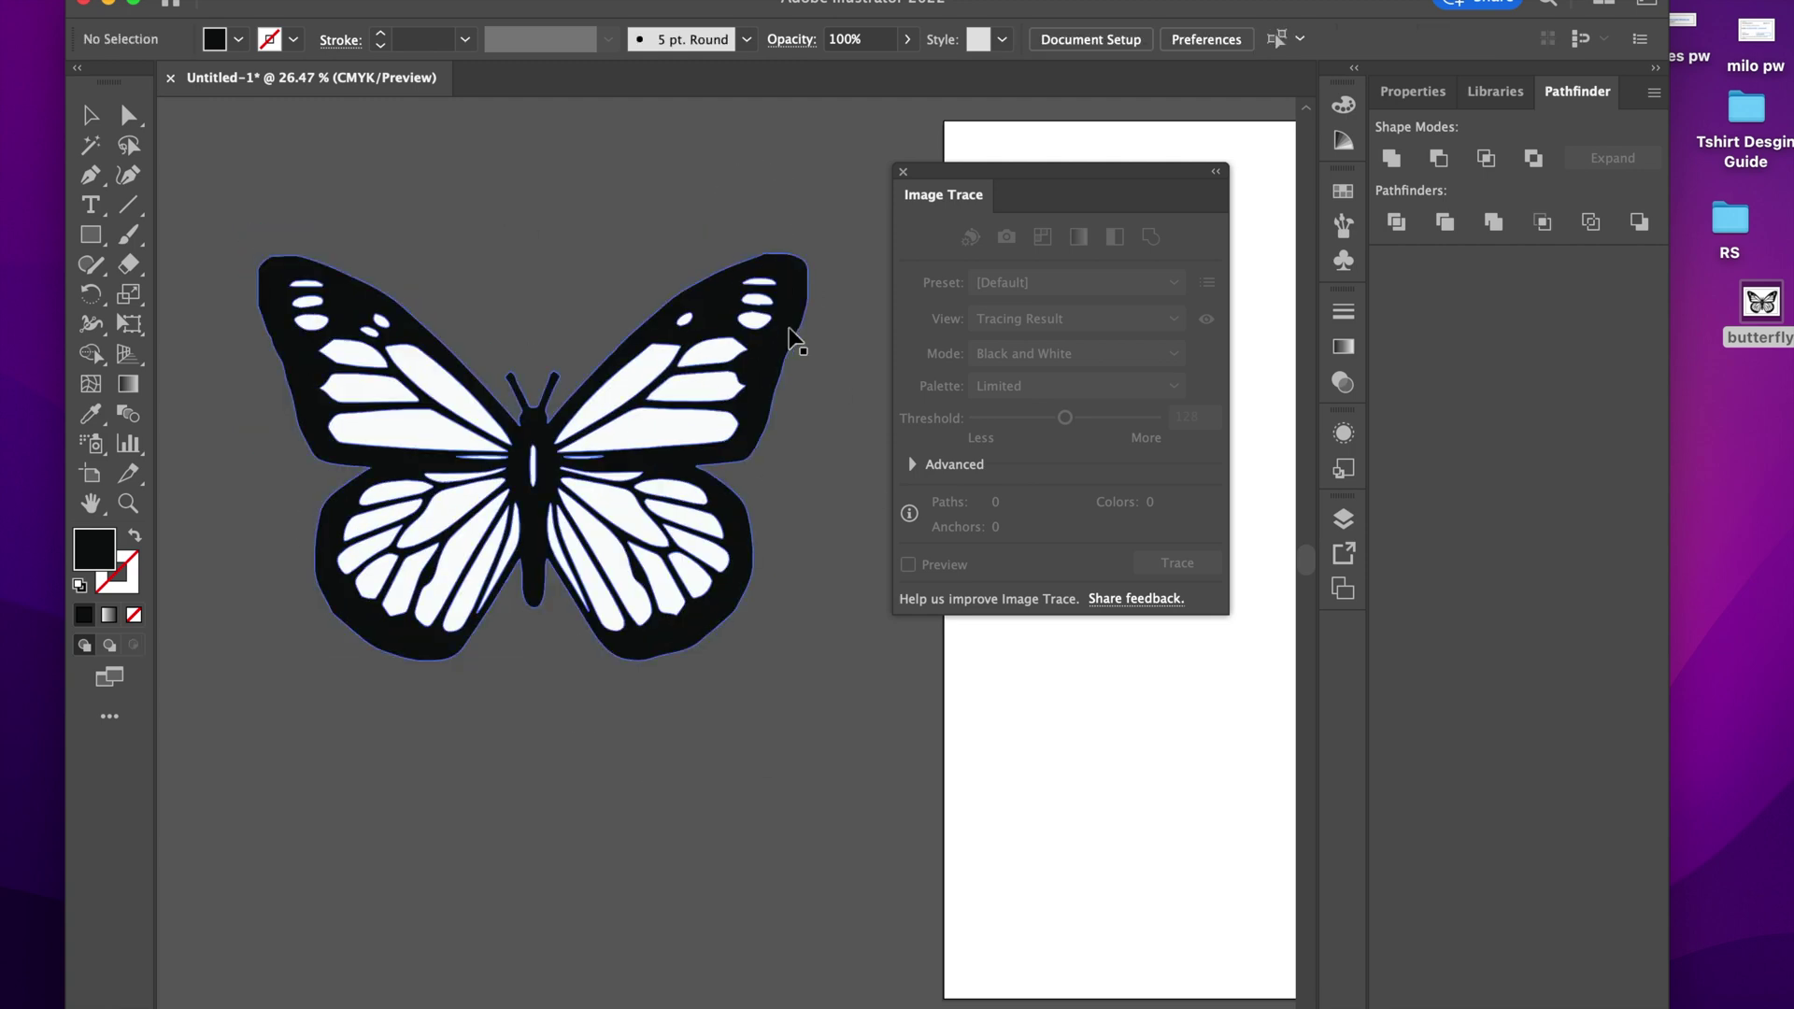
left_click(789, 327)
left_click(439, 2)
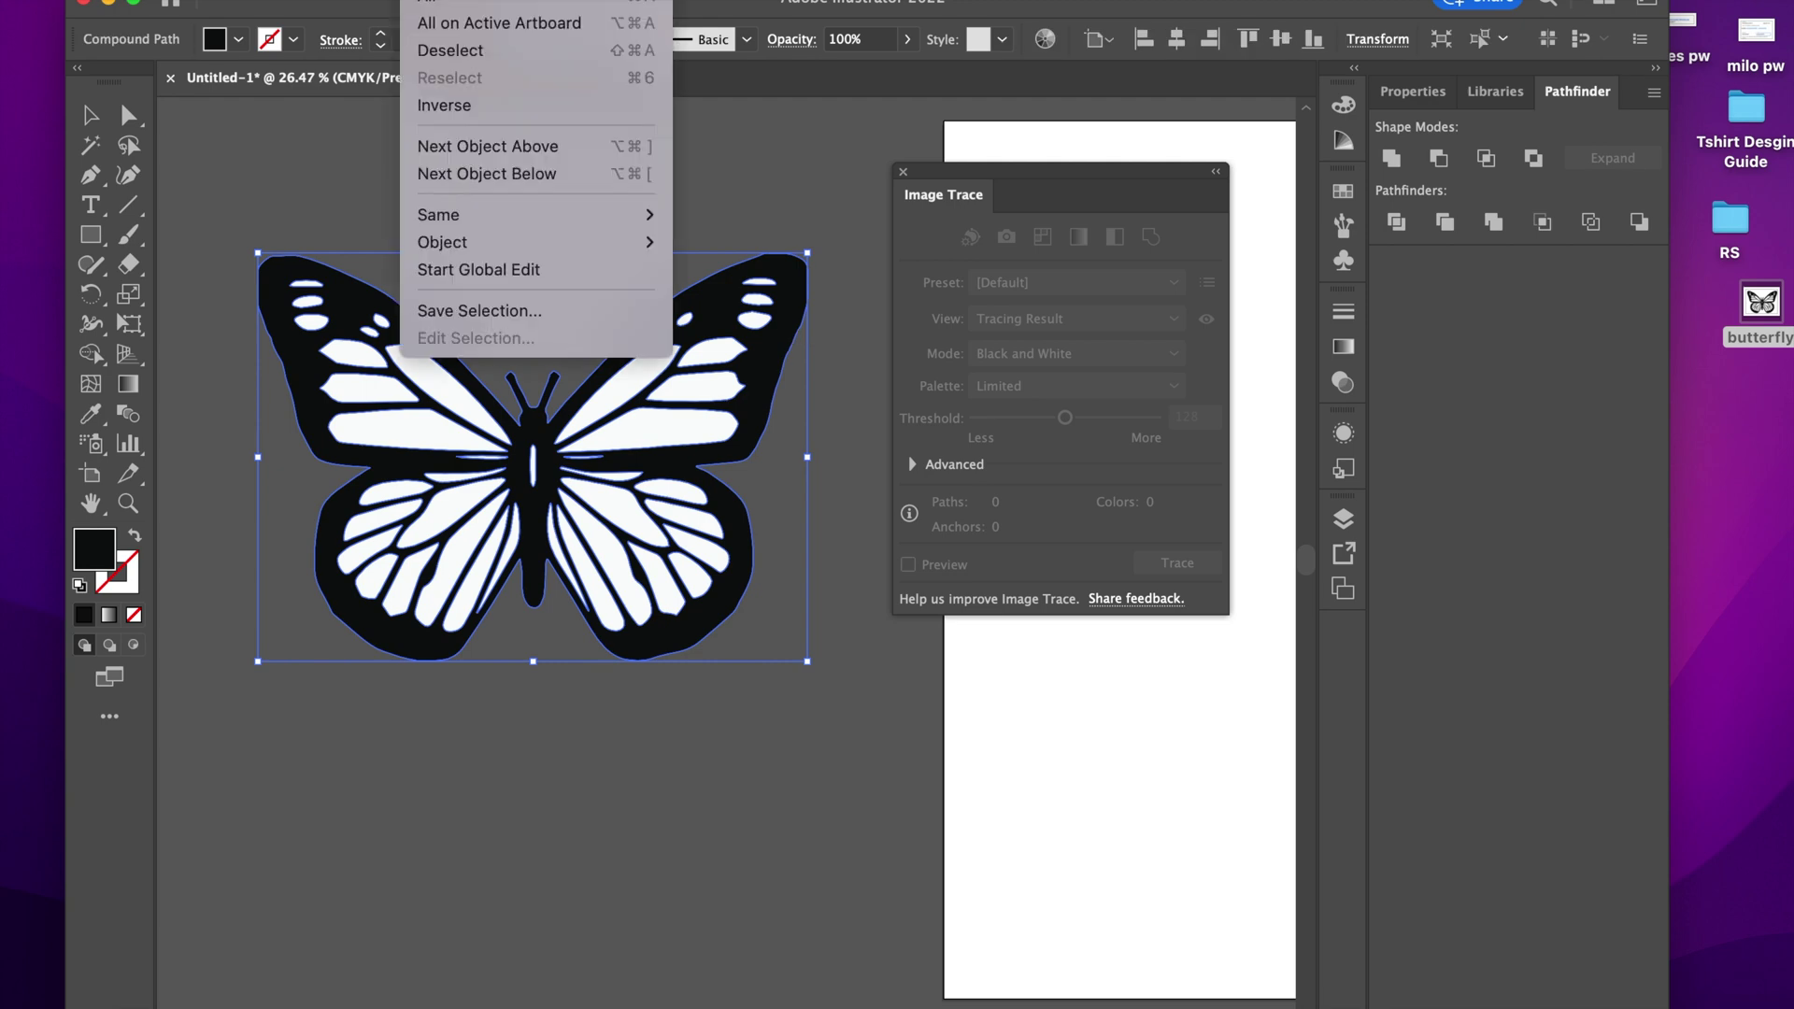
mouse_move(530, 217)
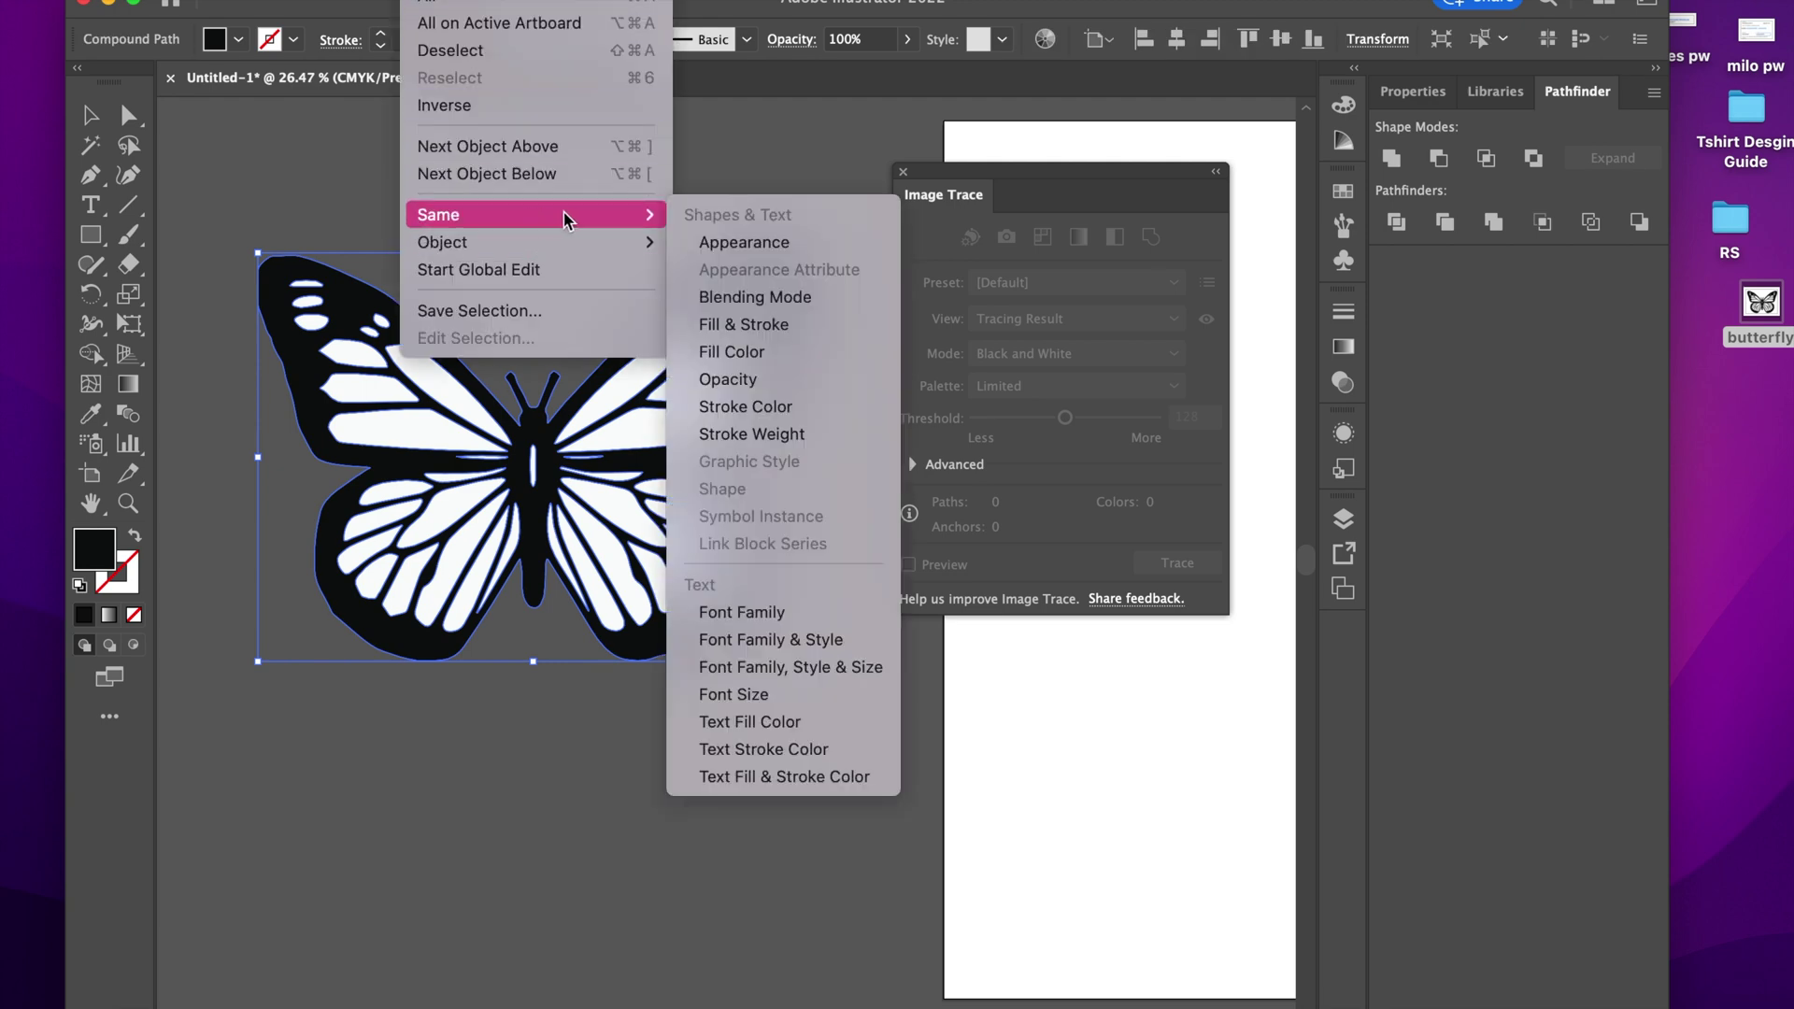
left_click(844, 315)
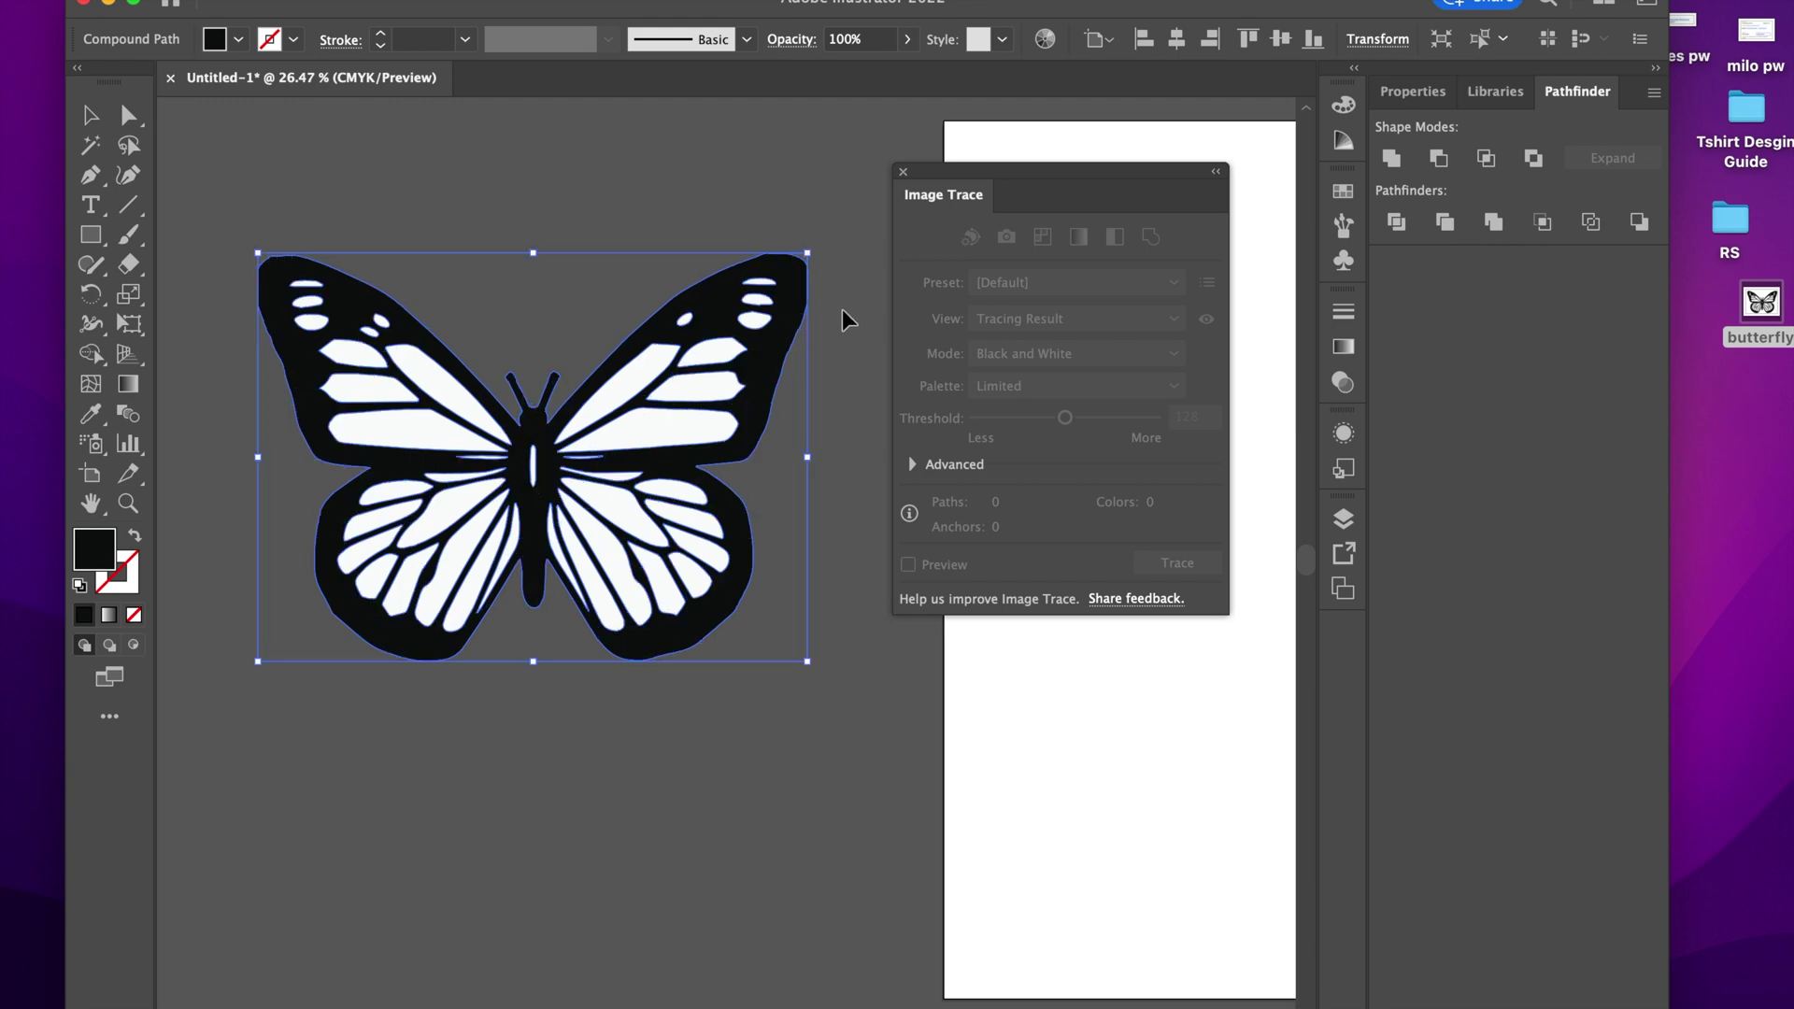
left_click(844, 311)
left_click_drag(669, 322, 615, 237)
Undo the outline move, then Option-drag a copy of the whole butterfly below the original
key("super+z")
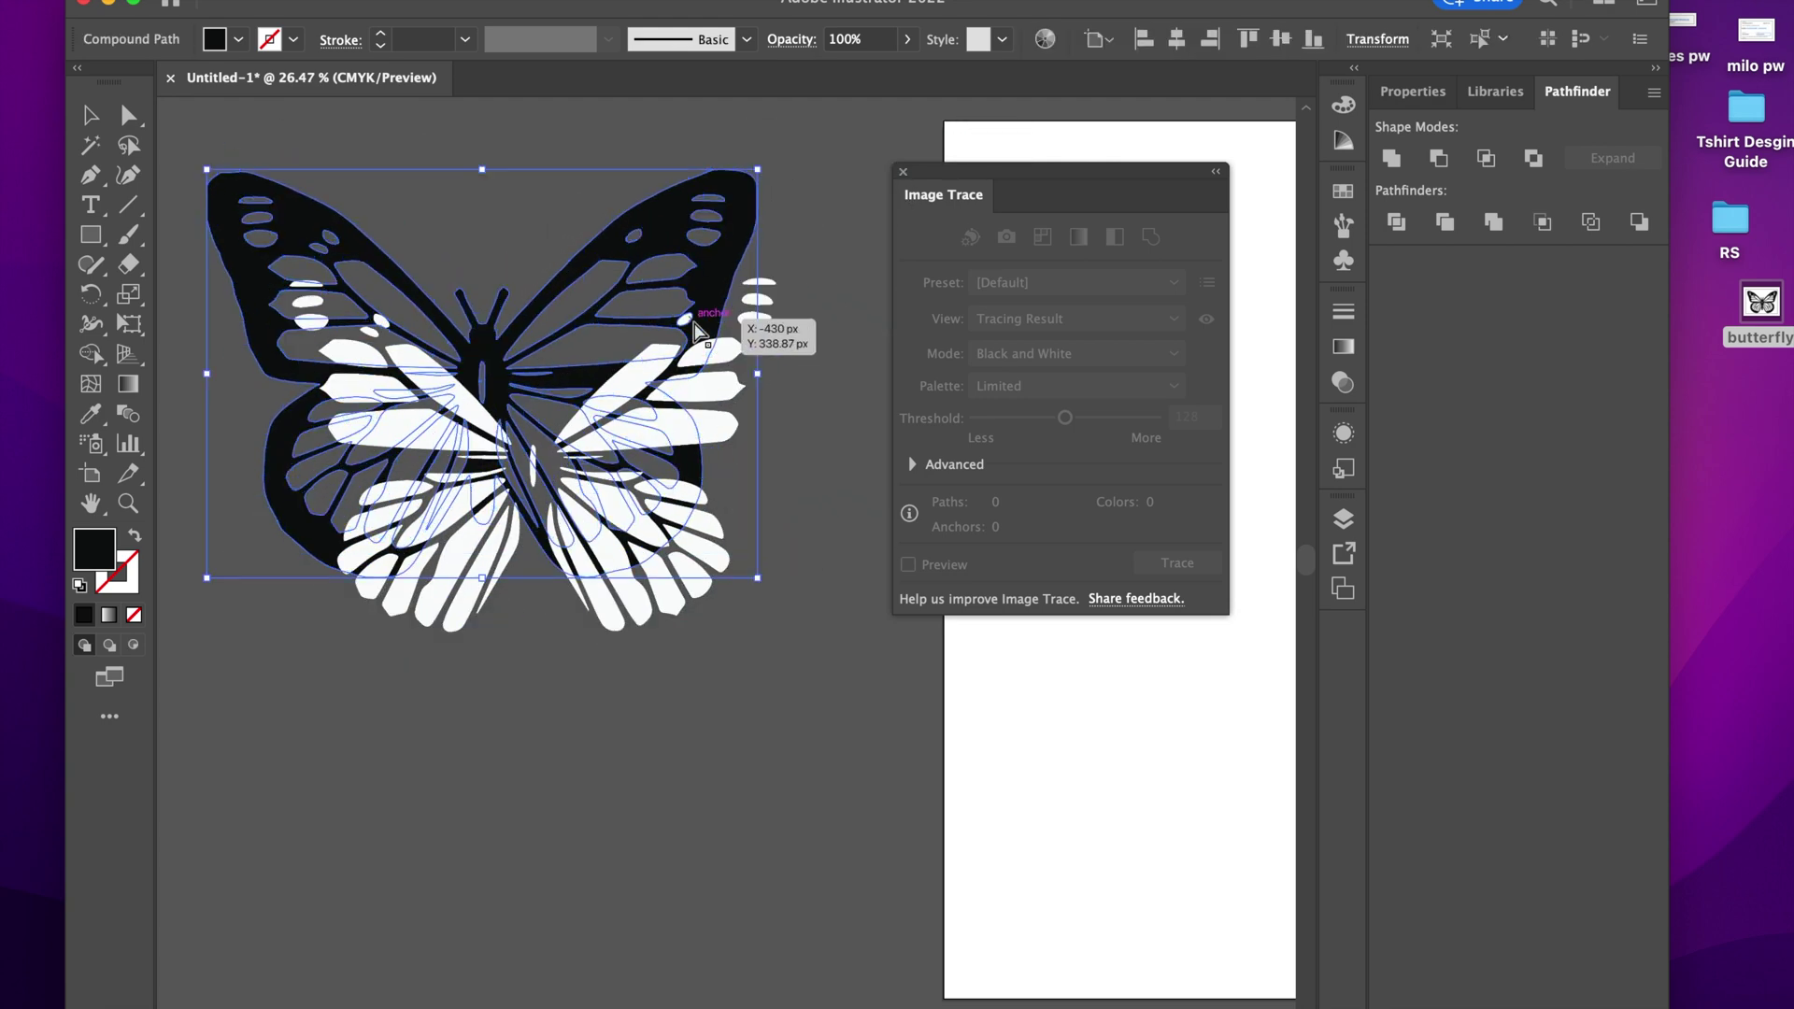
left_click(771, 198)
left_click_drag(272, 249, 893, 600)
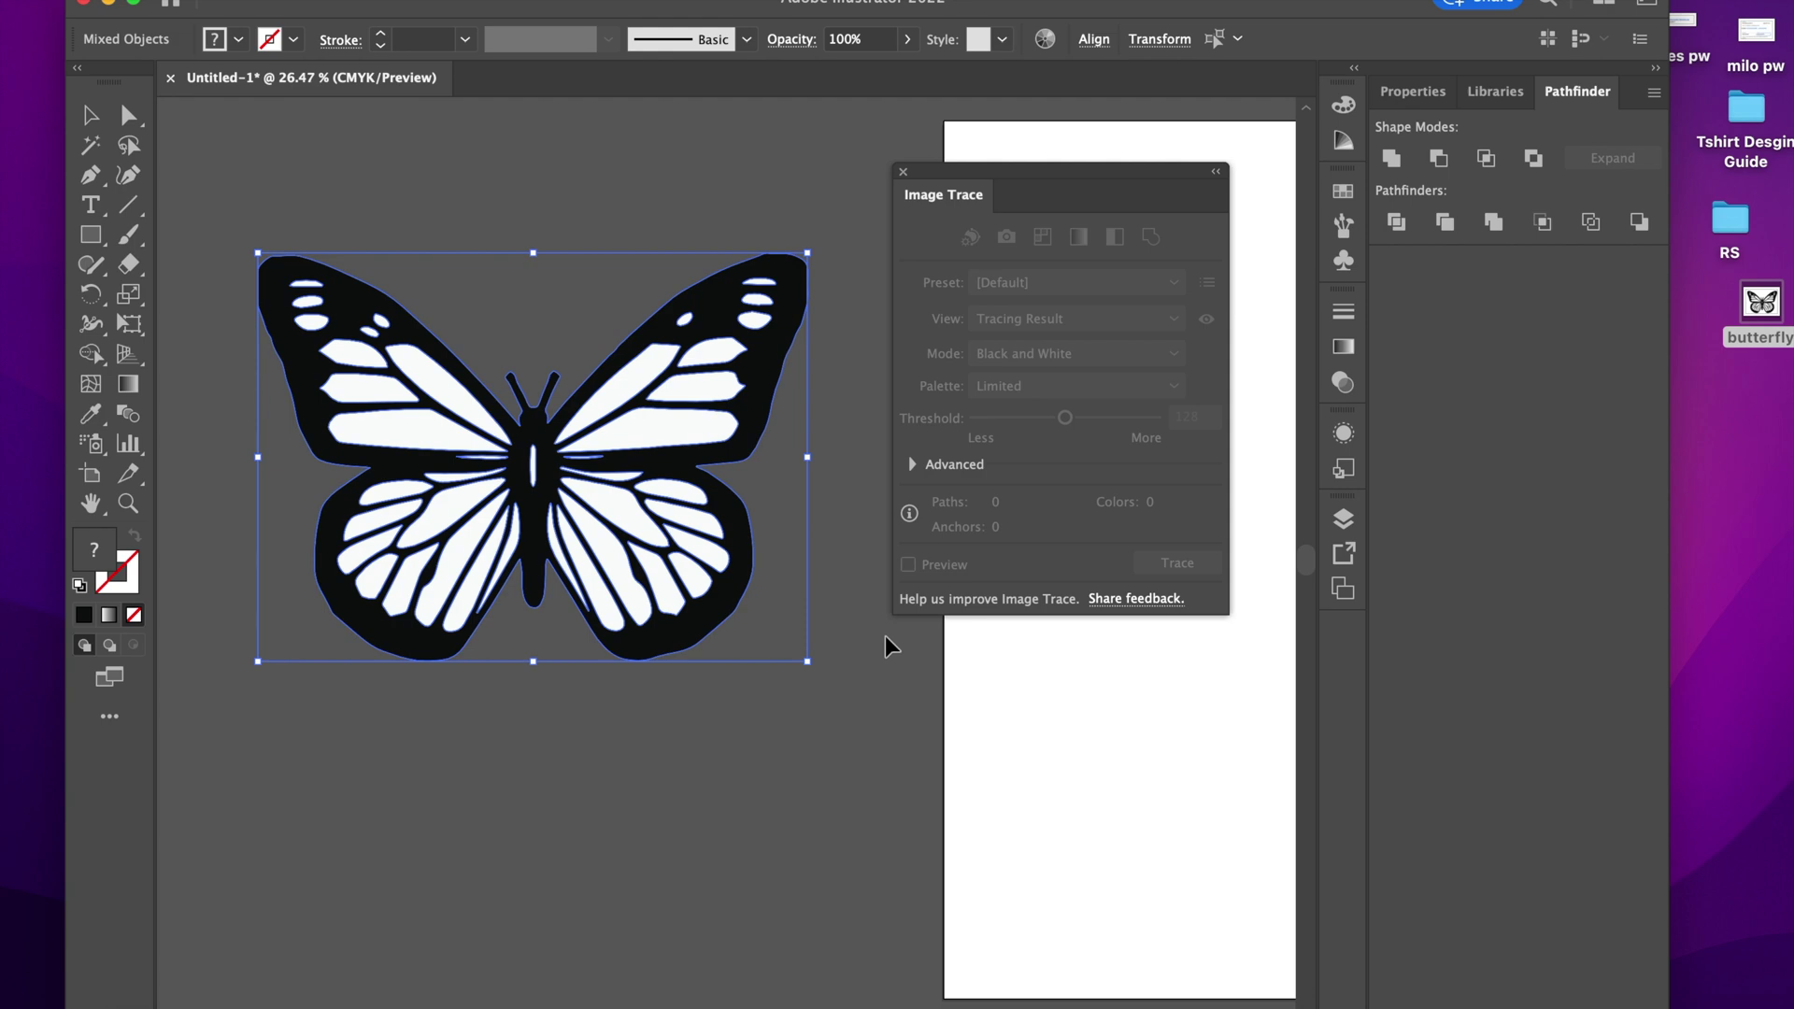
left_click_drag(639, 418, 738, 822)
Combine the lower copy's pieces into one compound path with Cmd+8 and reselect it
scroll(785, 710, "down", 3)
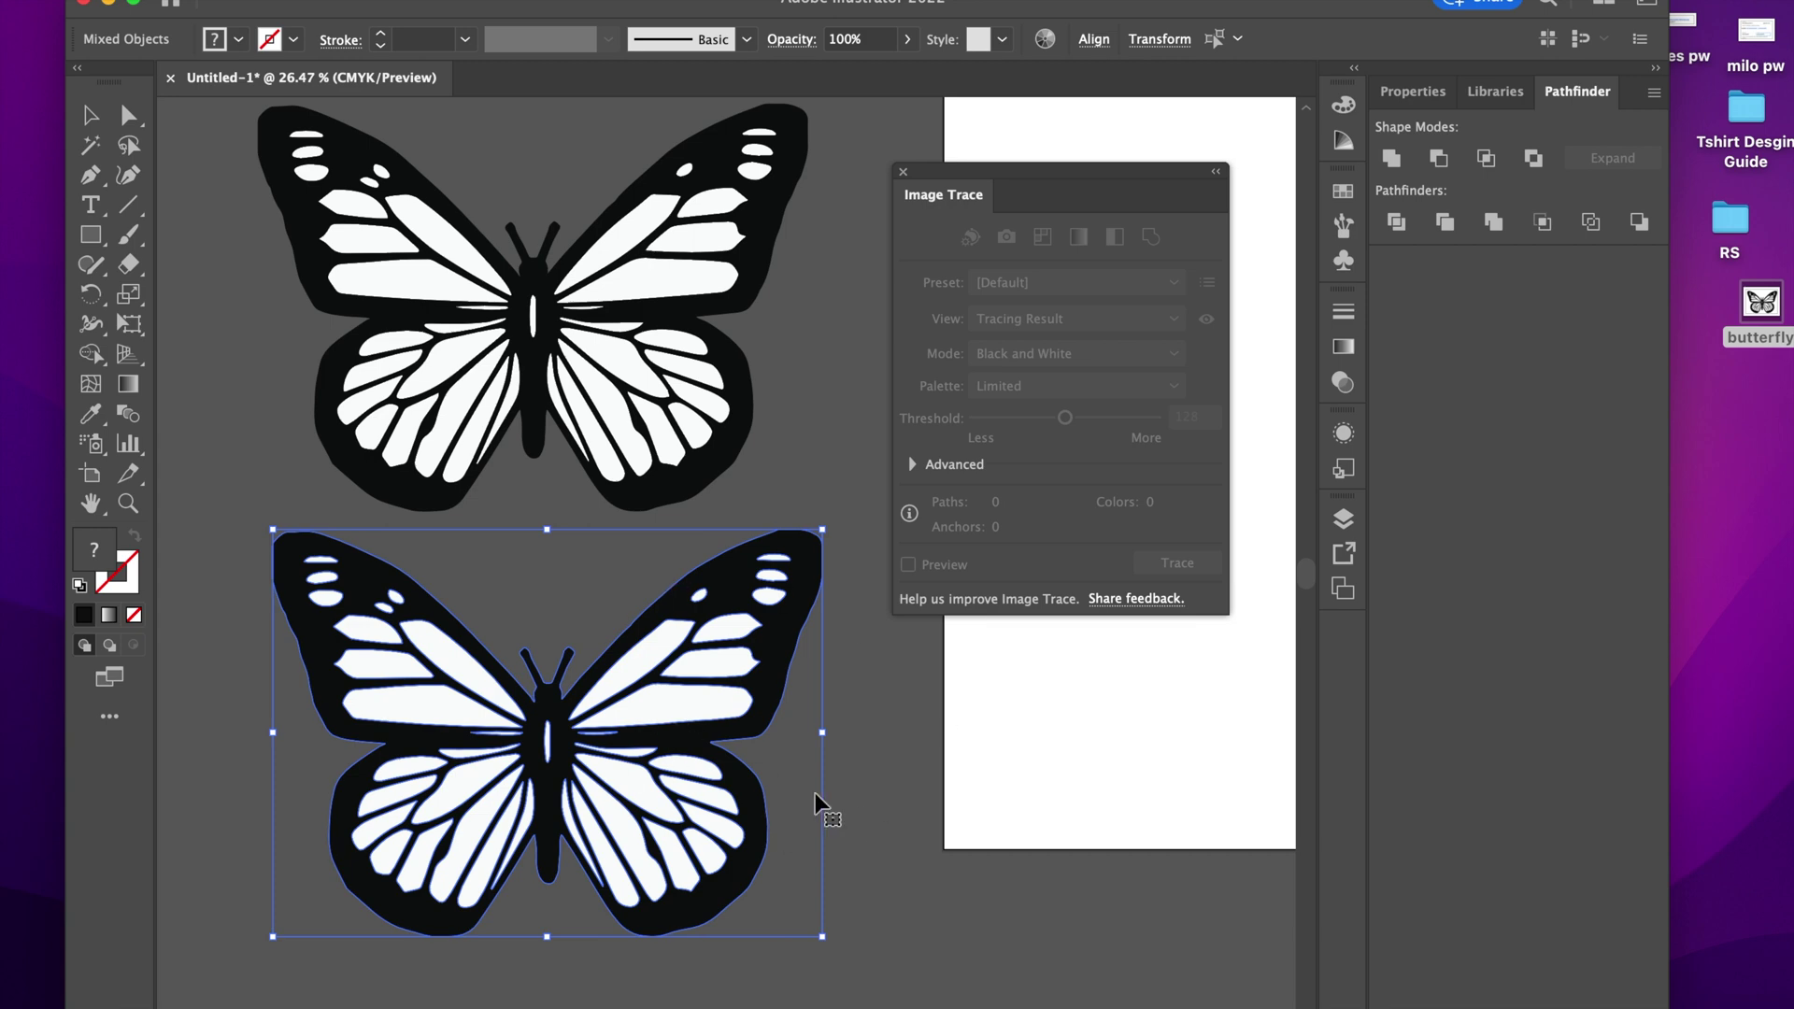
key("a")
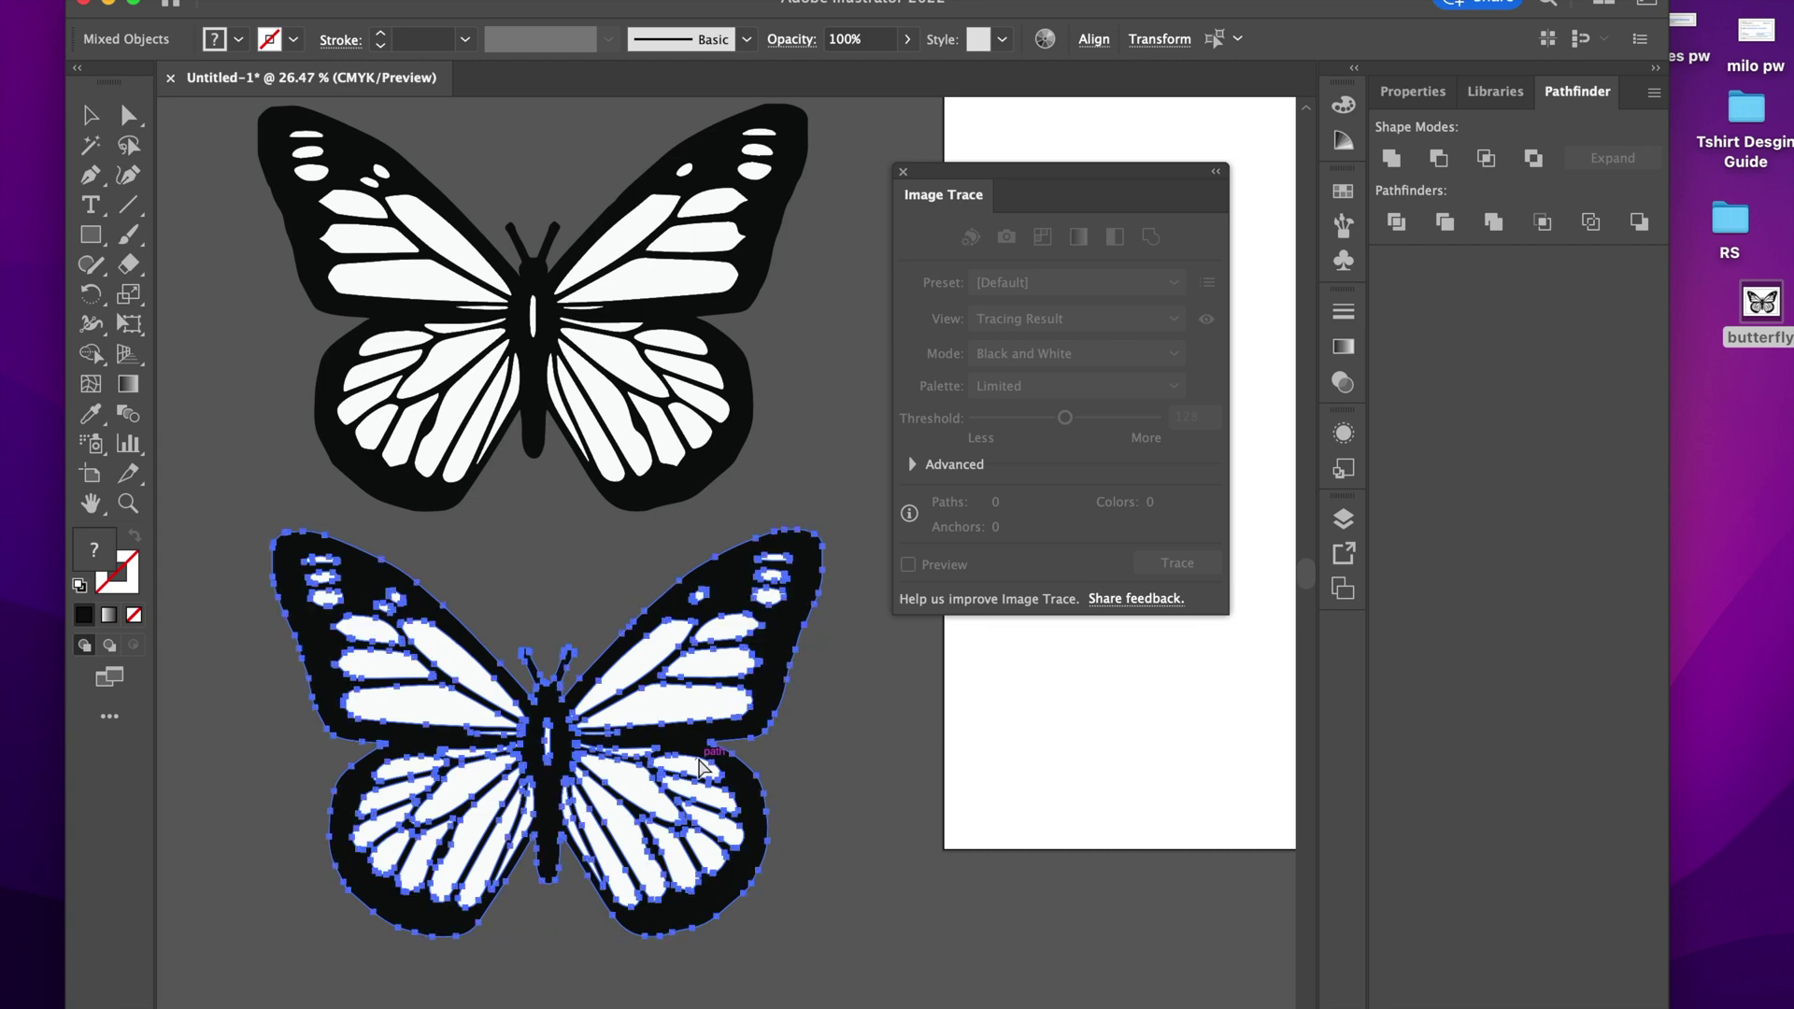
key("super+8")
key("v")
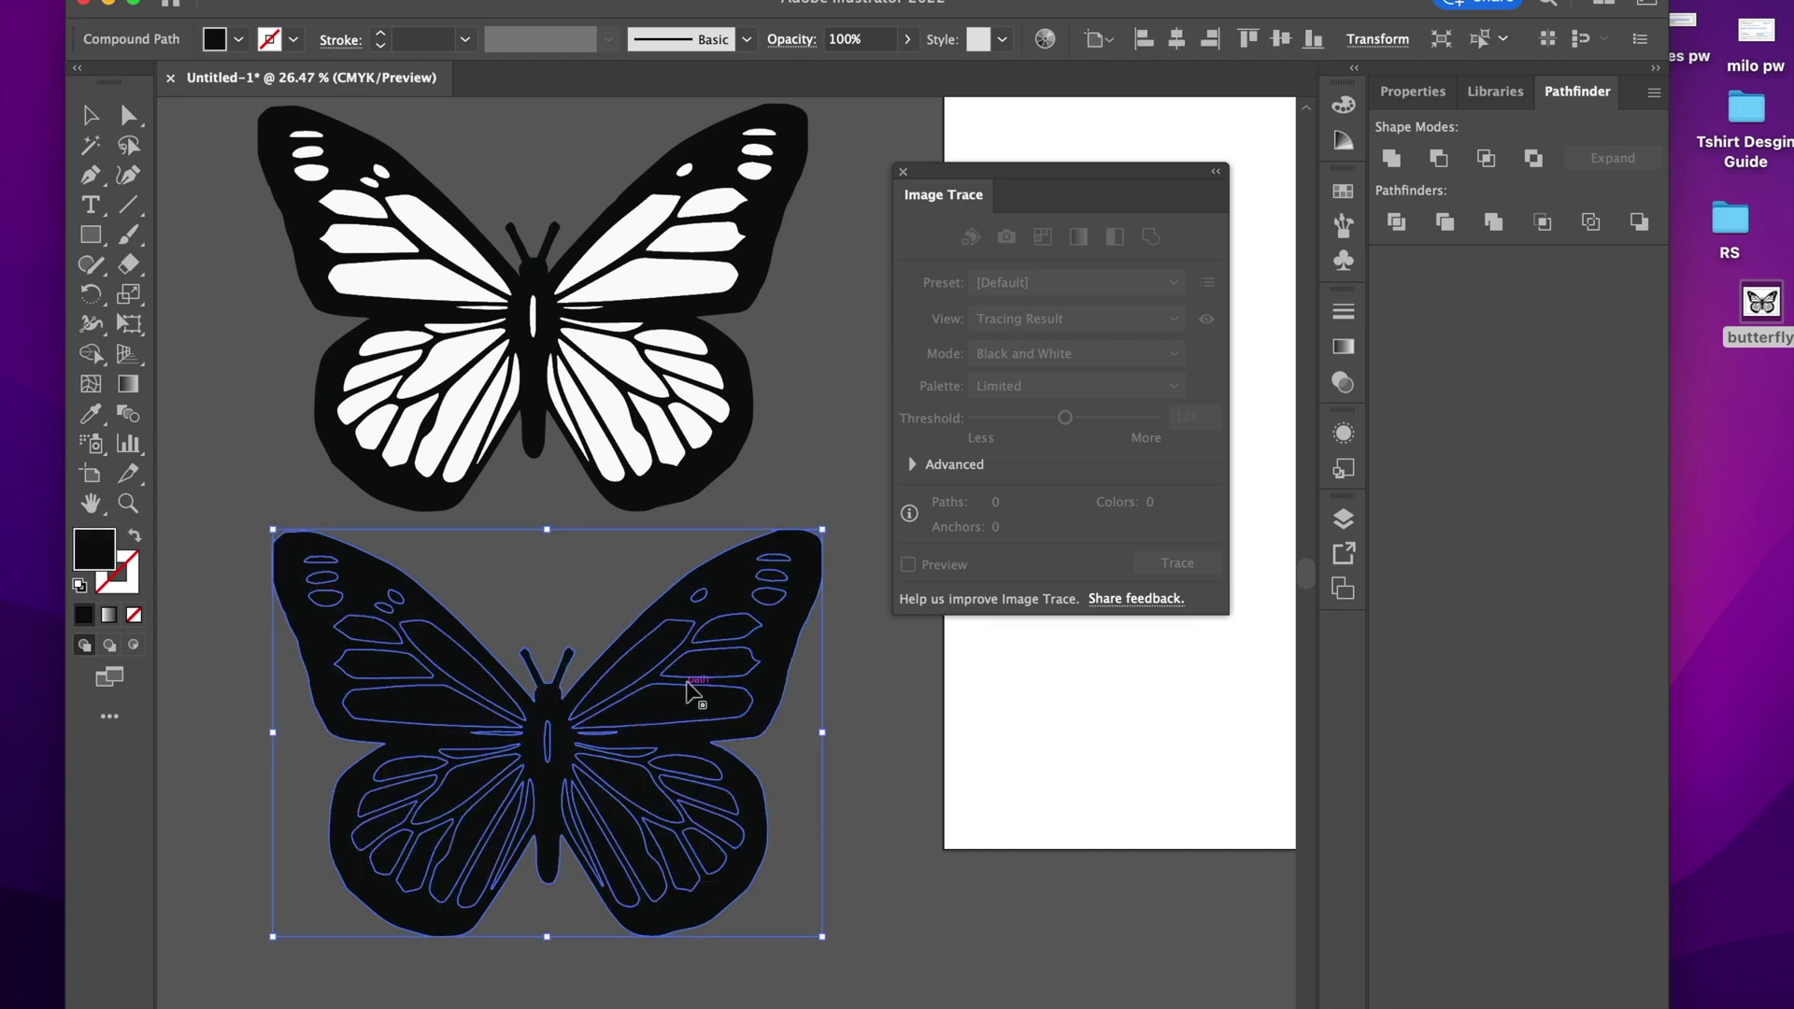
left_click(905, 757)
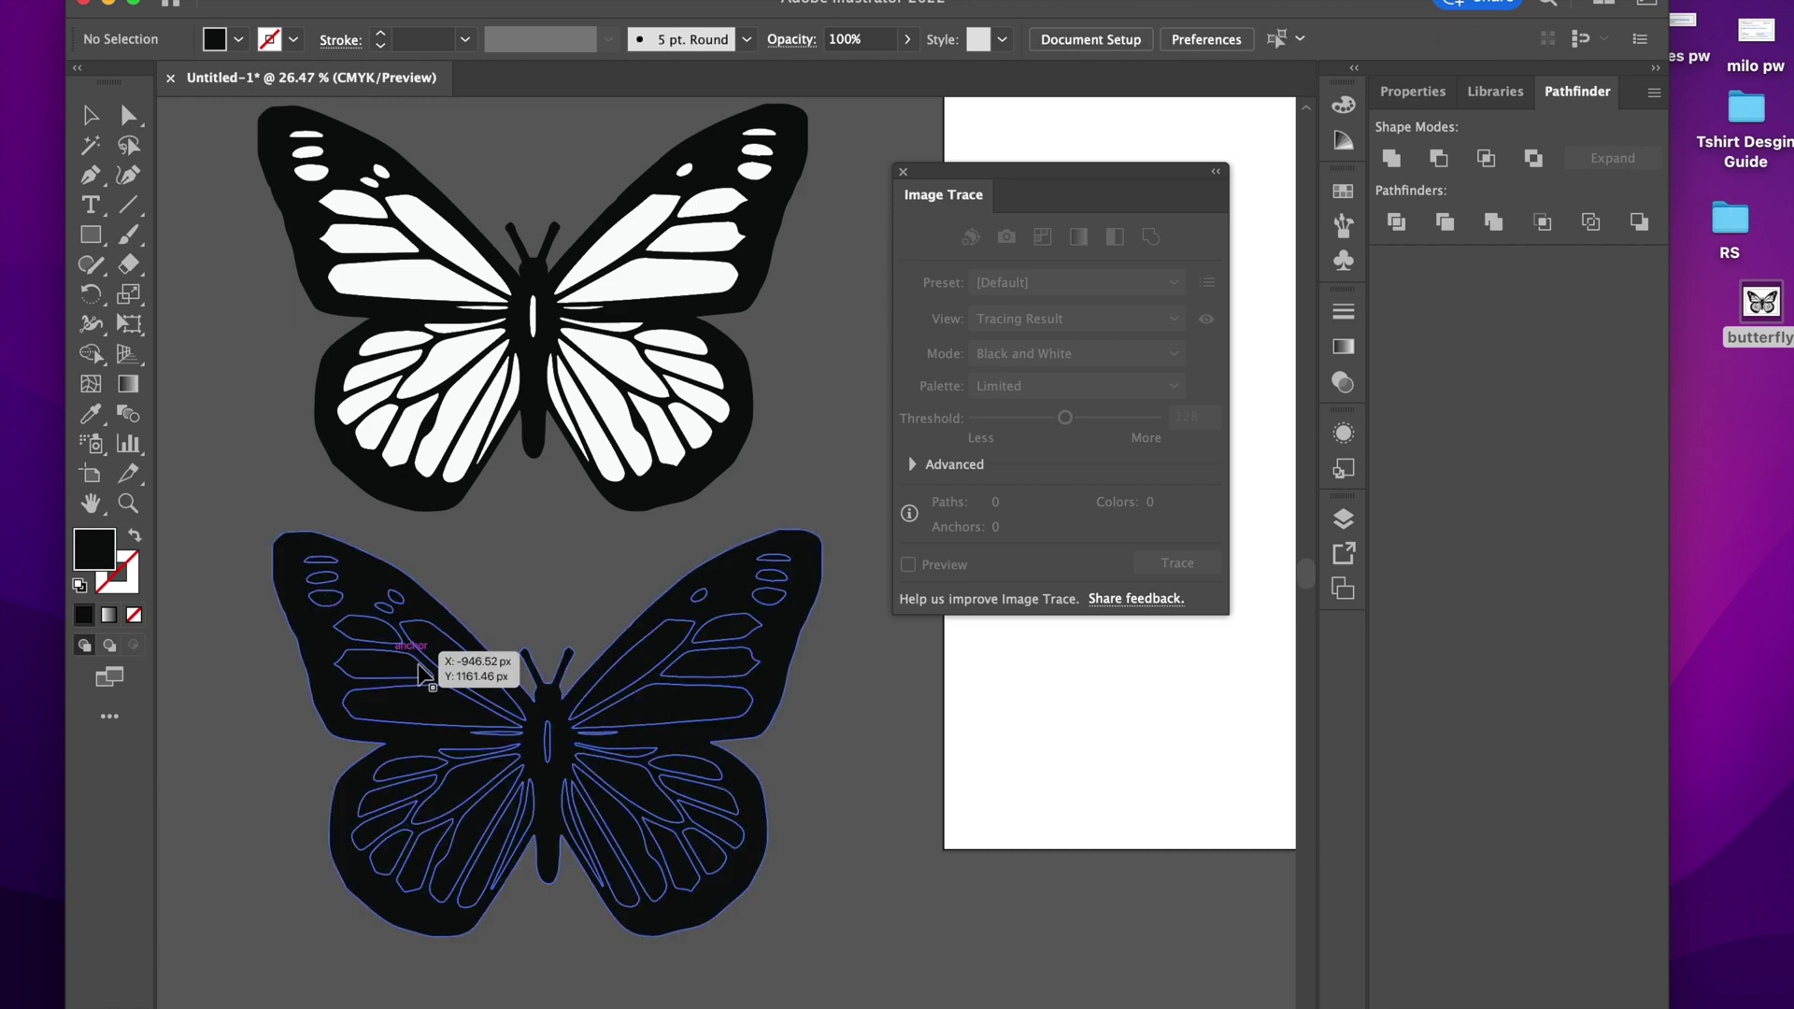
right_click(648, 746)
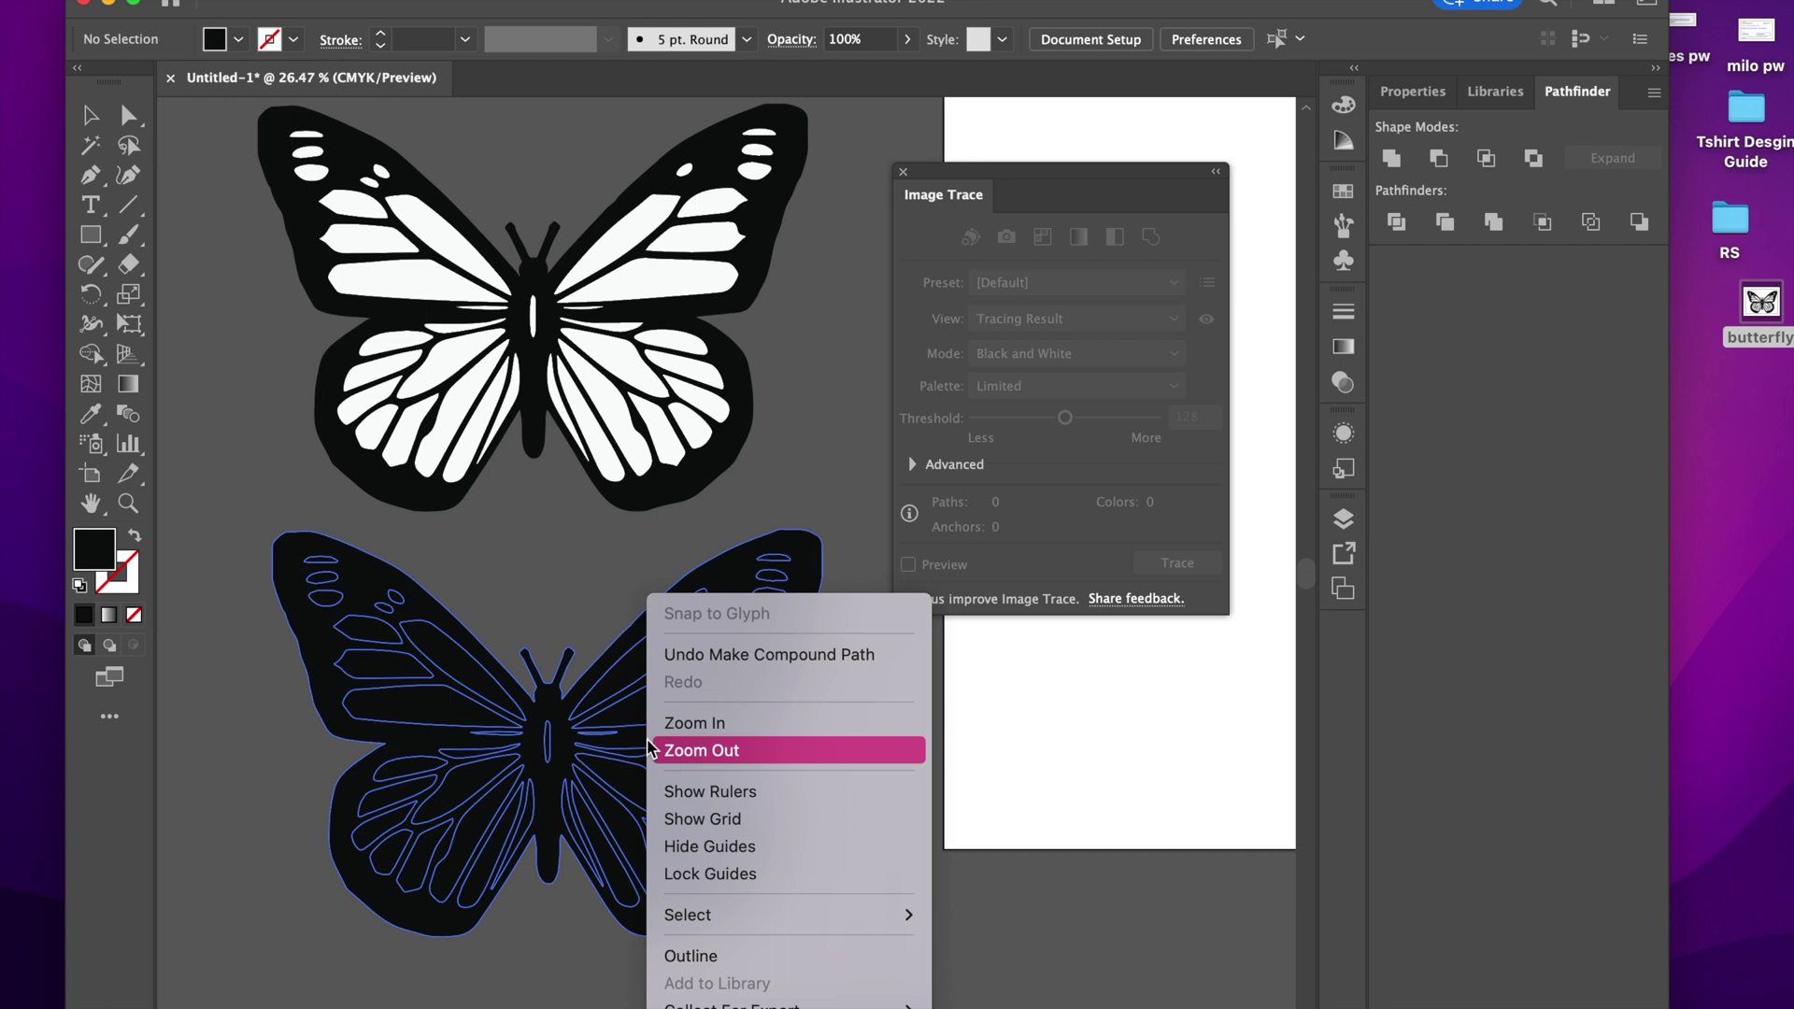
left_click(1018, 775)
left_click_drag(853, 628, 402, 850)
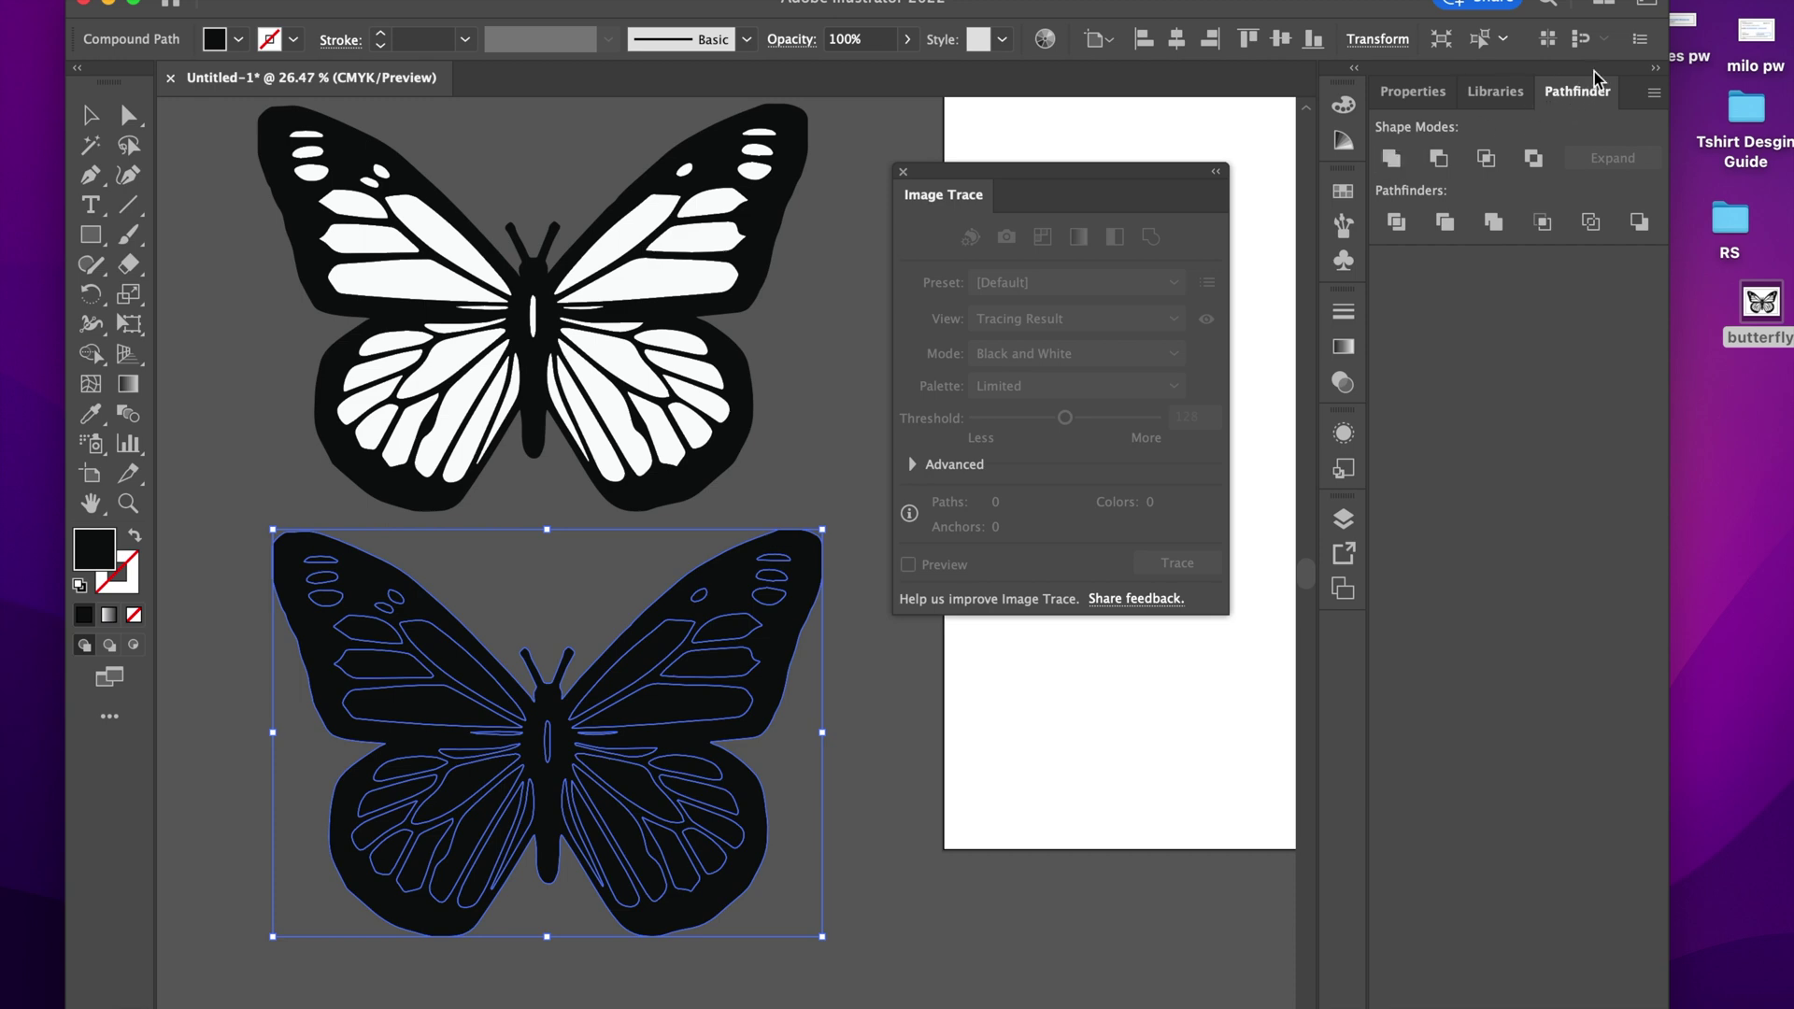
Unite the lower copy into one black silhouette and move it up under the lace butterfly's lower wings
left_click(1392, 159)
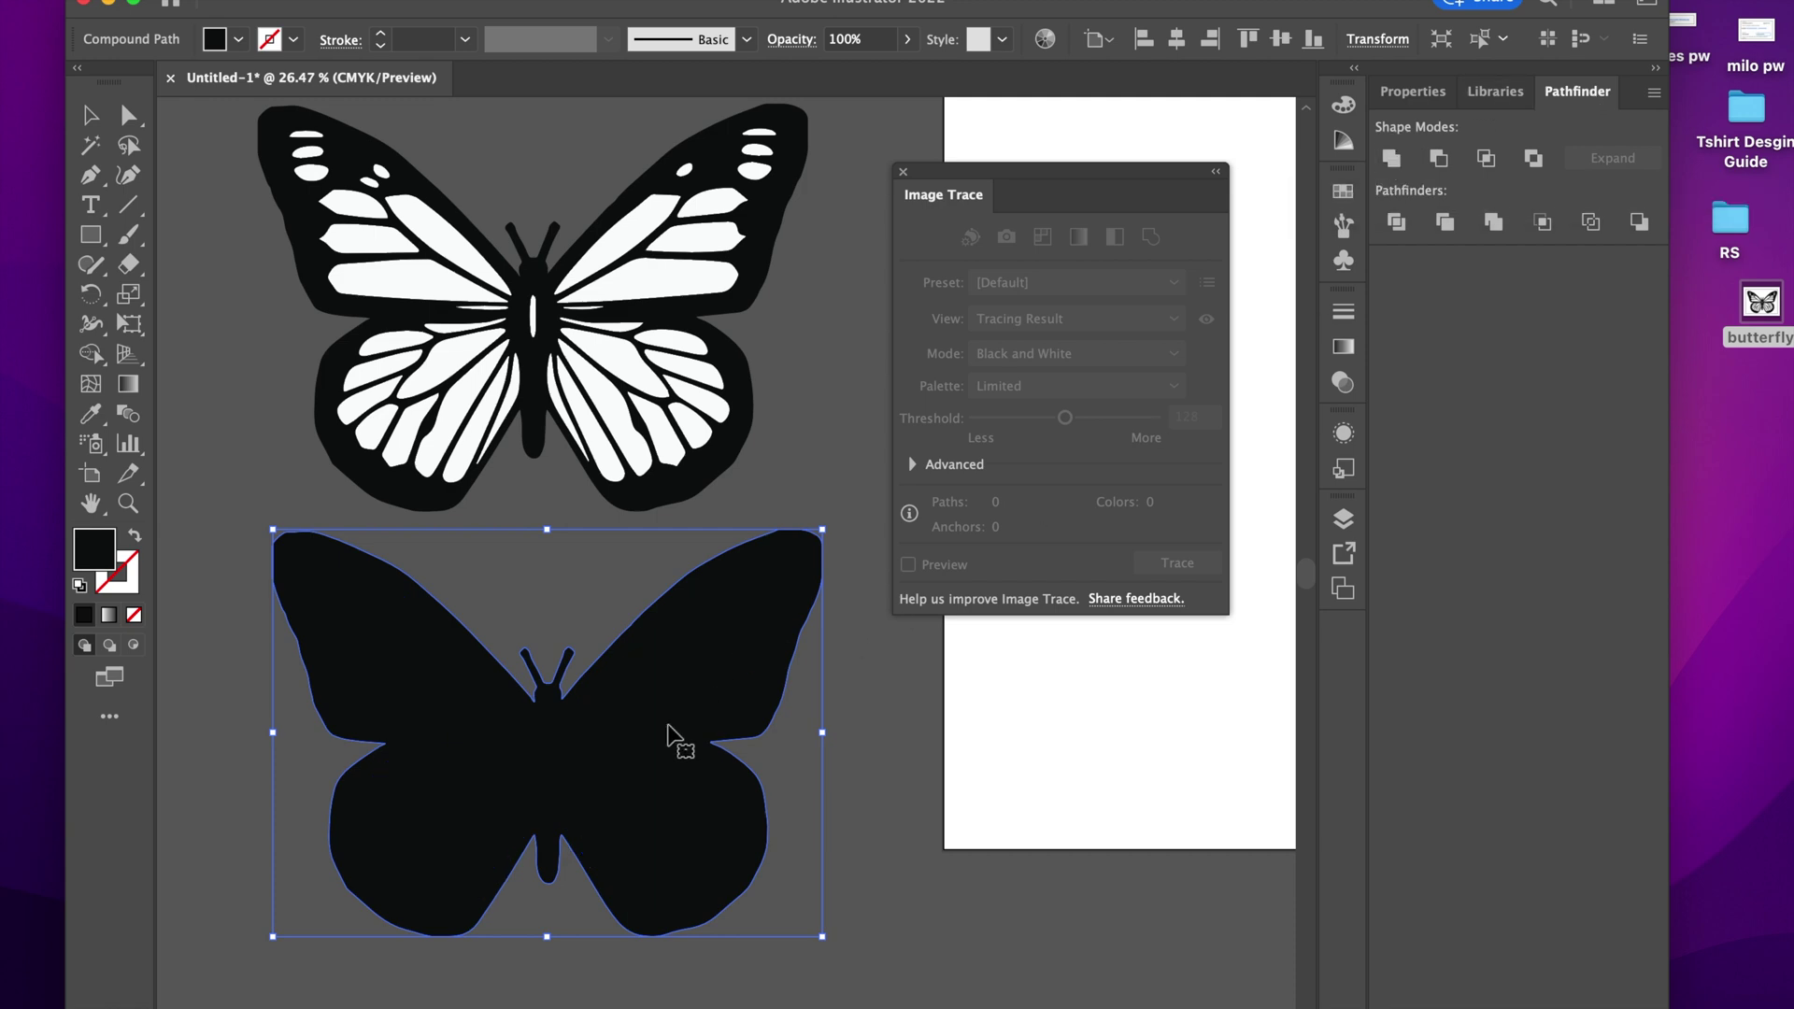
left_click_drag(680, 740, 669, 628)
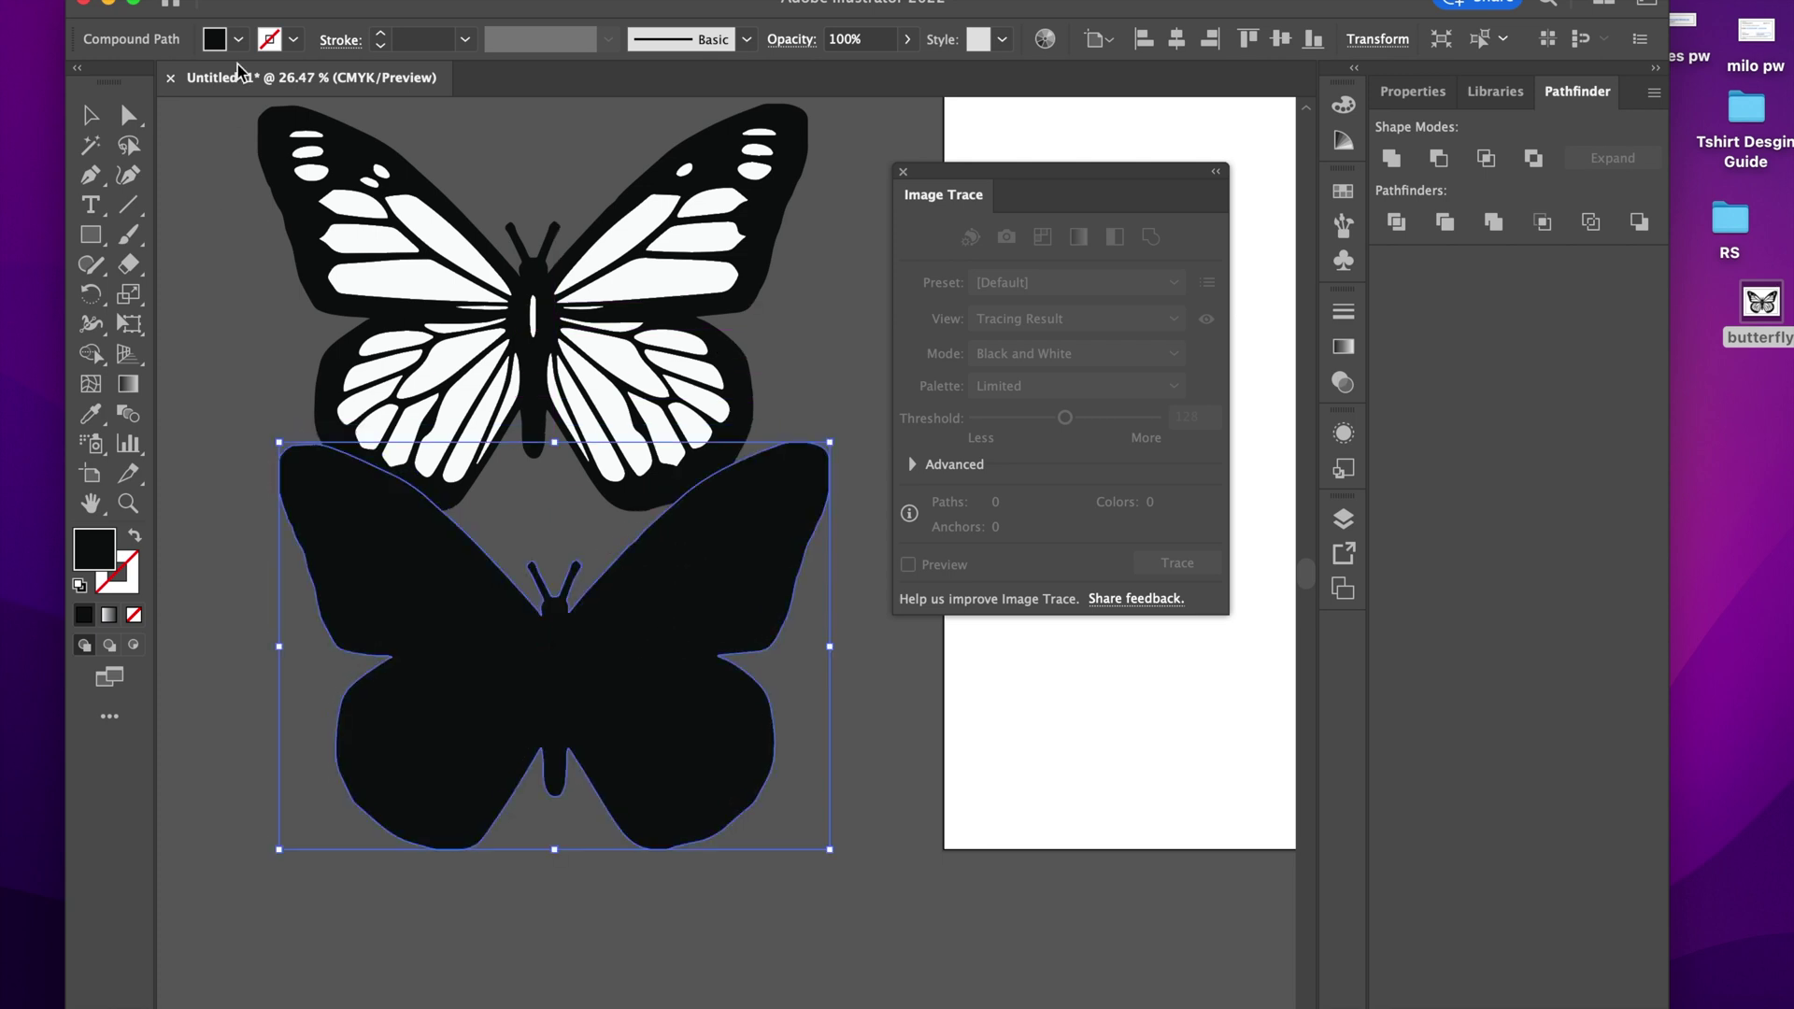
left_click(225, 45)
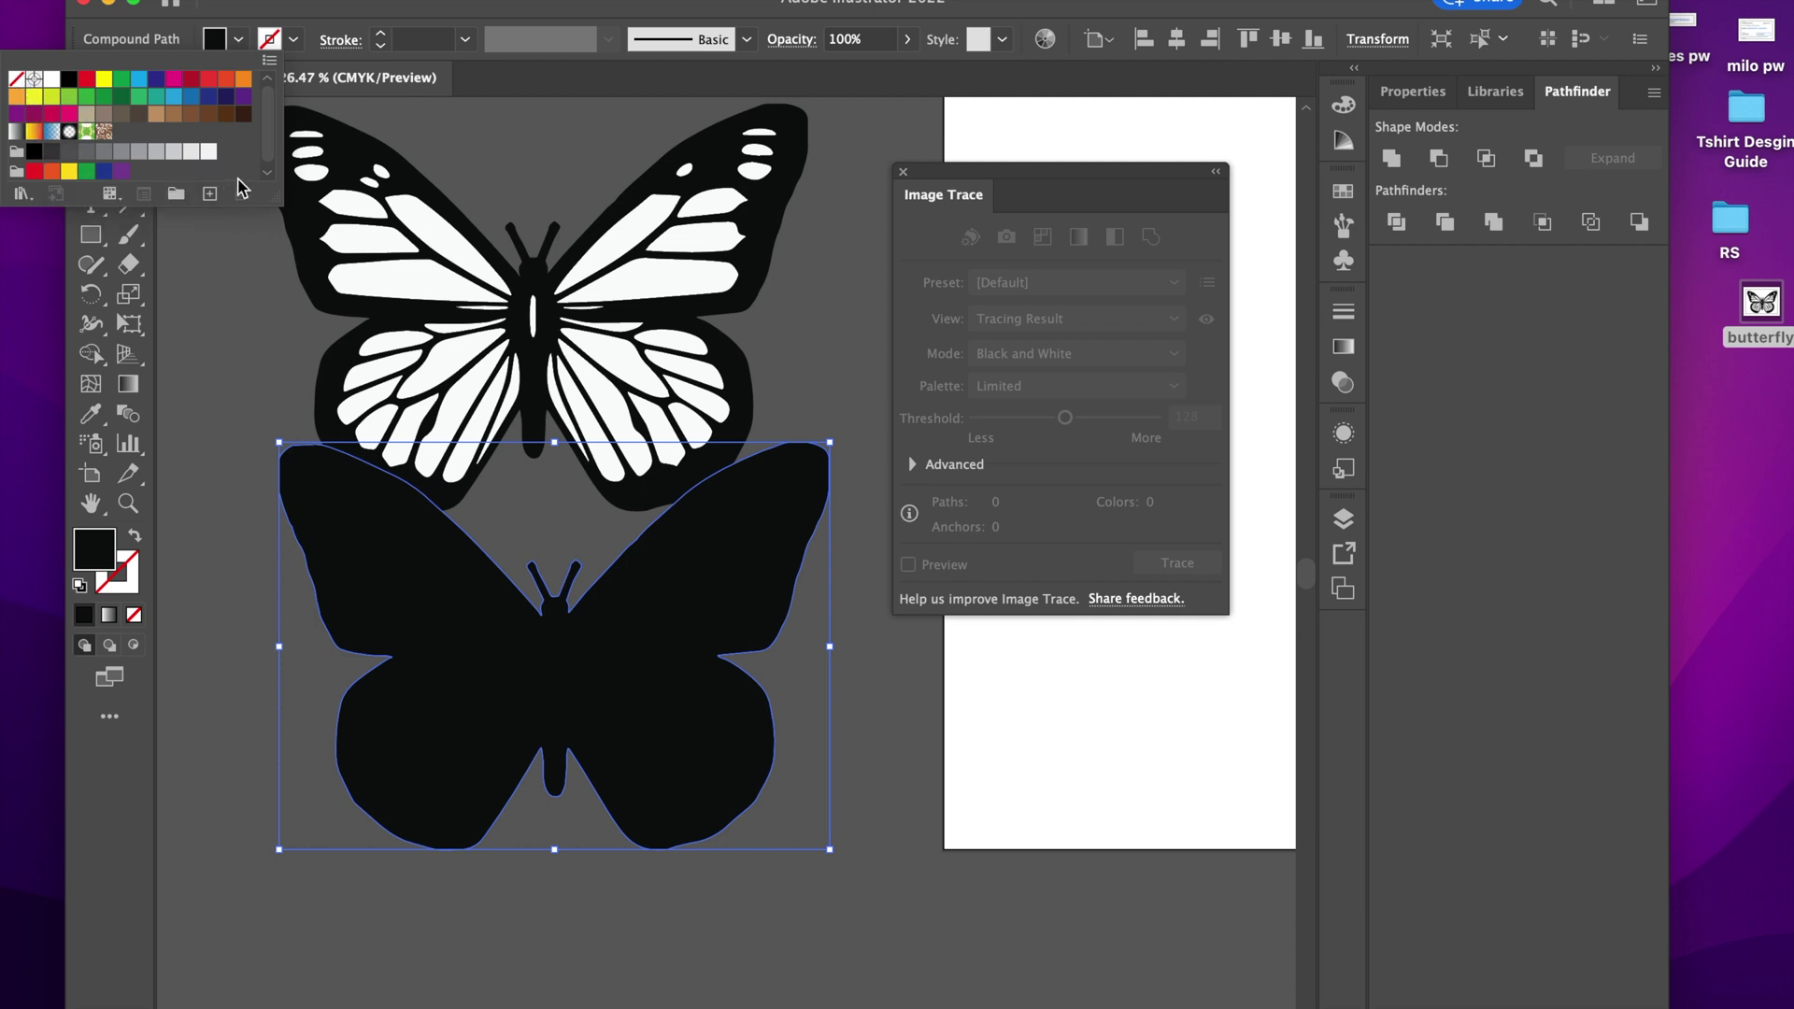
Fill the silhouette with light pink #F9C5E6 using the Color Picker
left_click(175, 82)
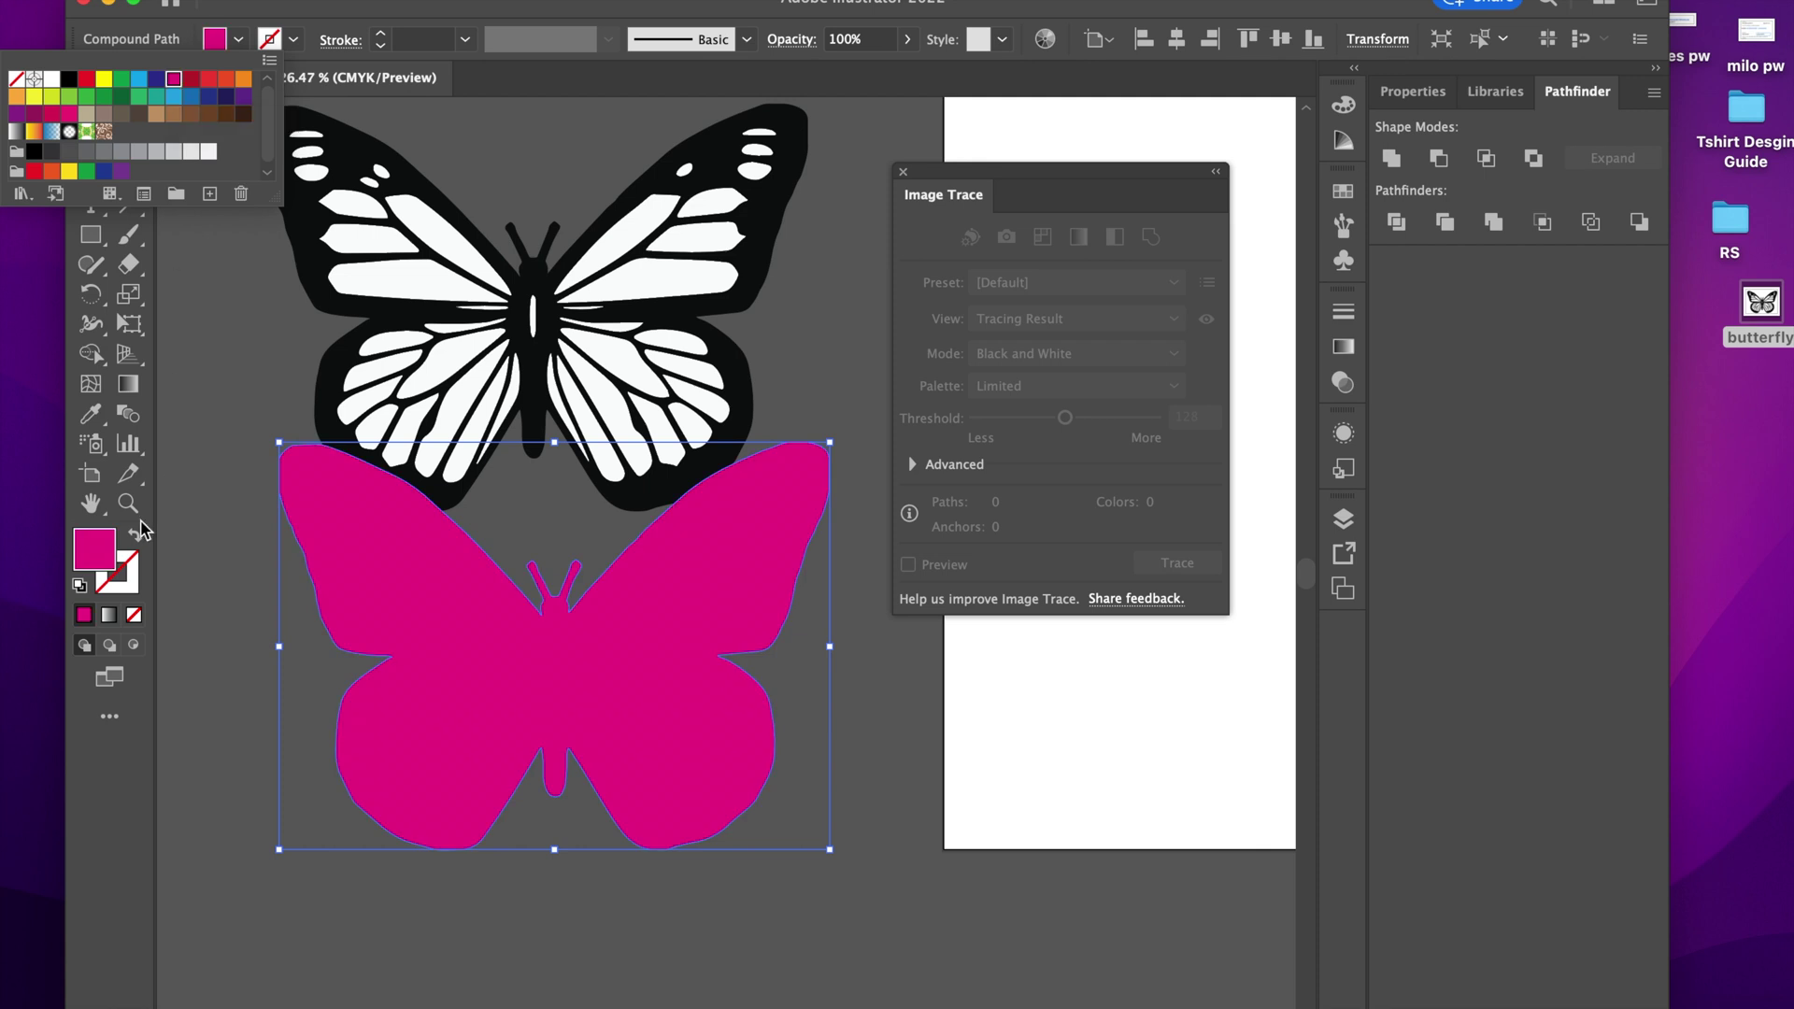
left_click(112, 549)
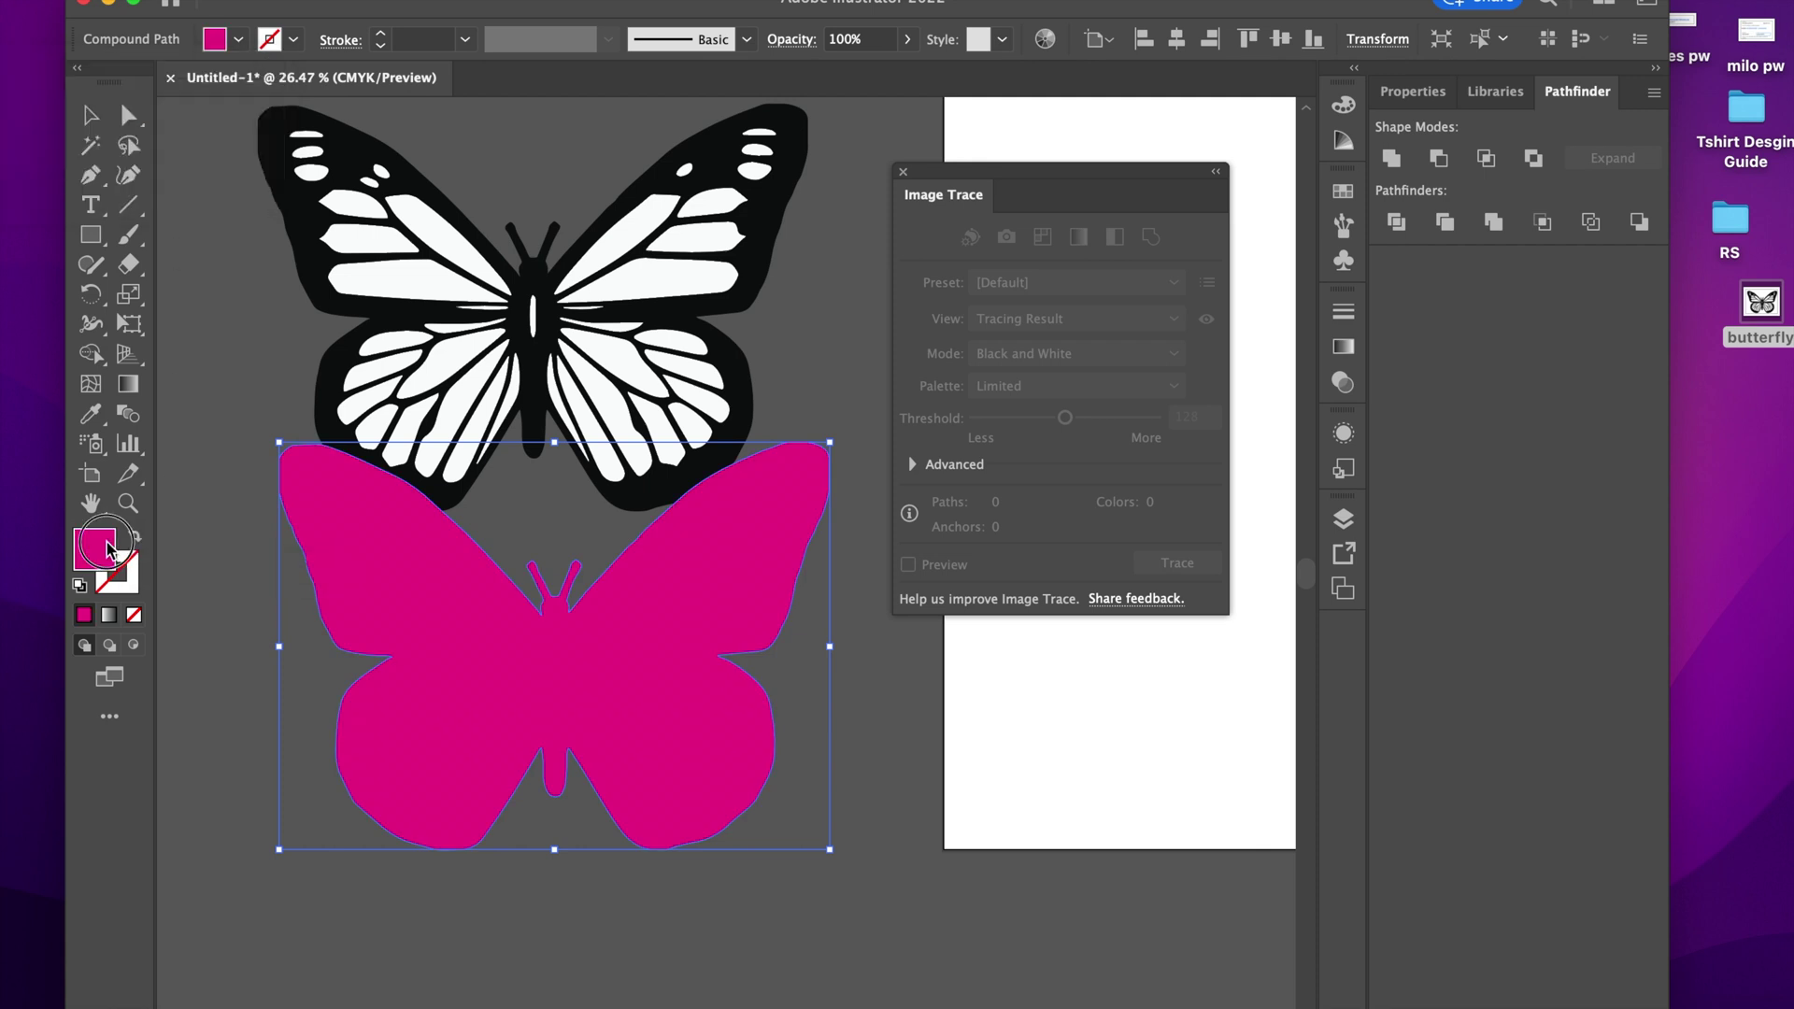
double_click(110, 550)
left_click(432, 508)
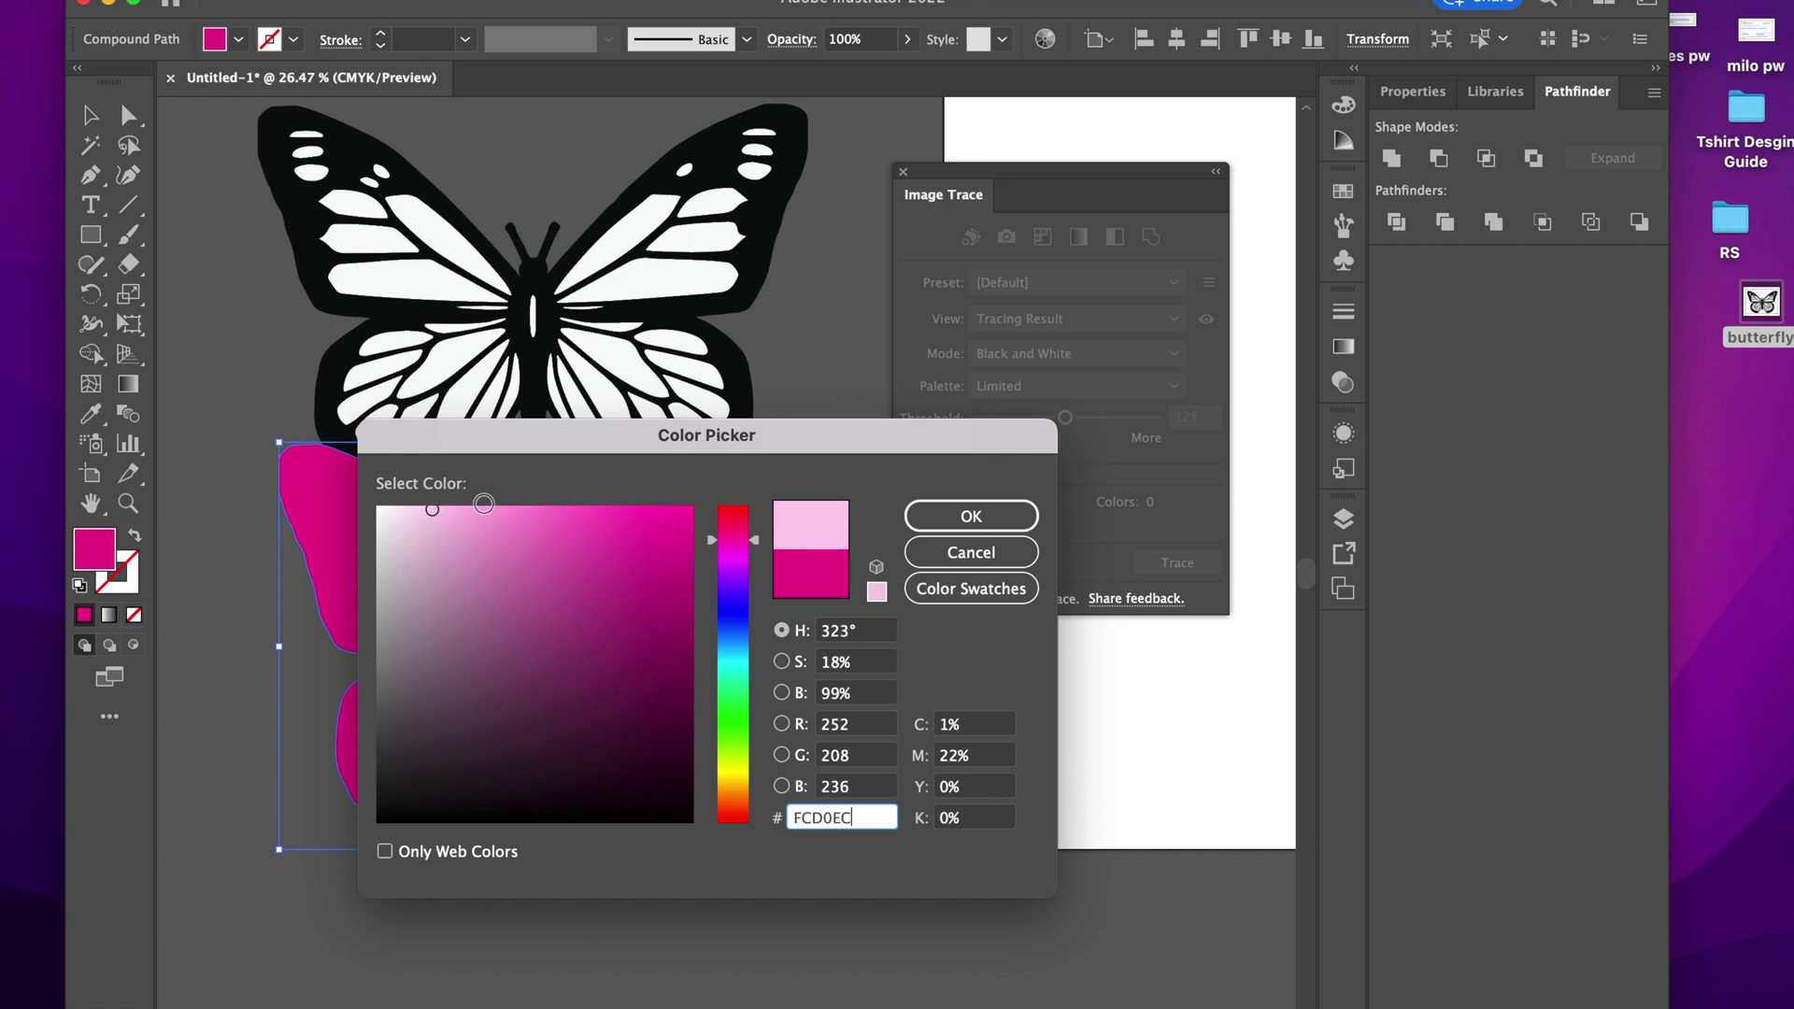
left_click(440, 509)
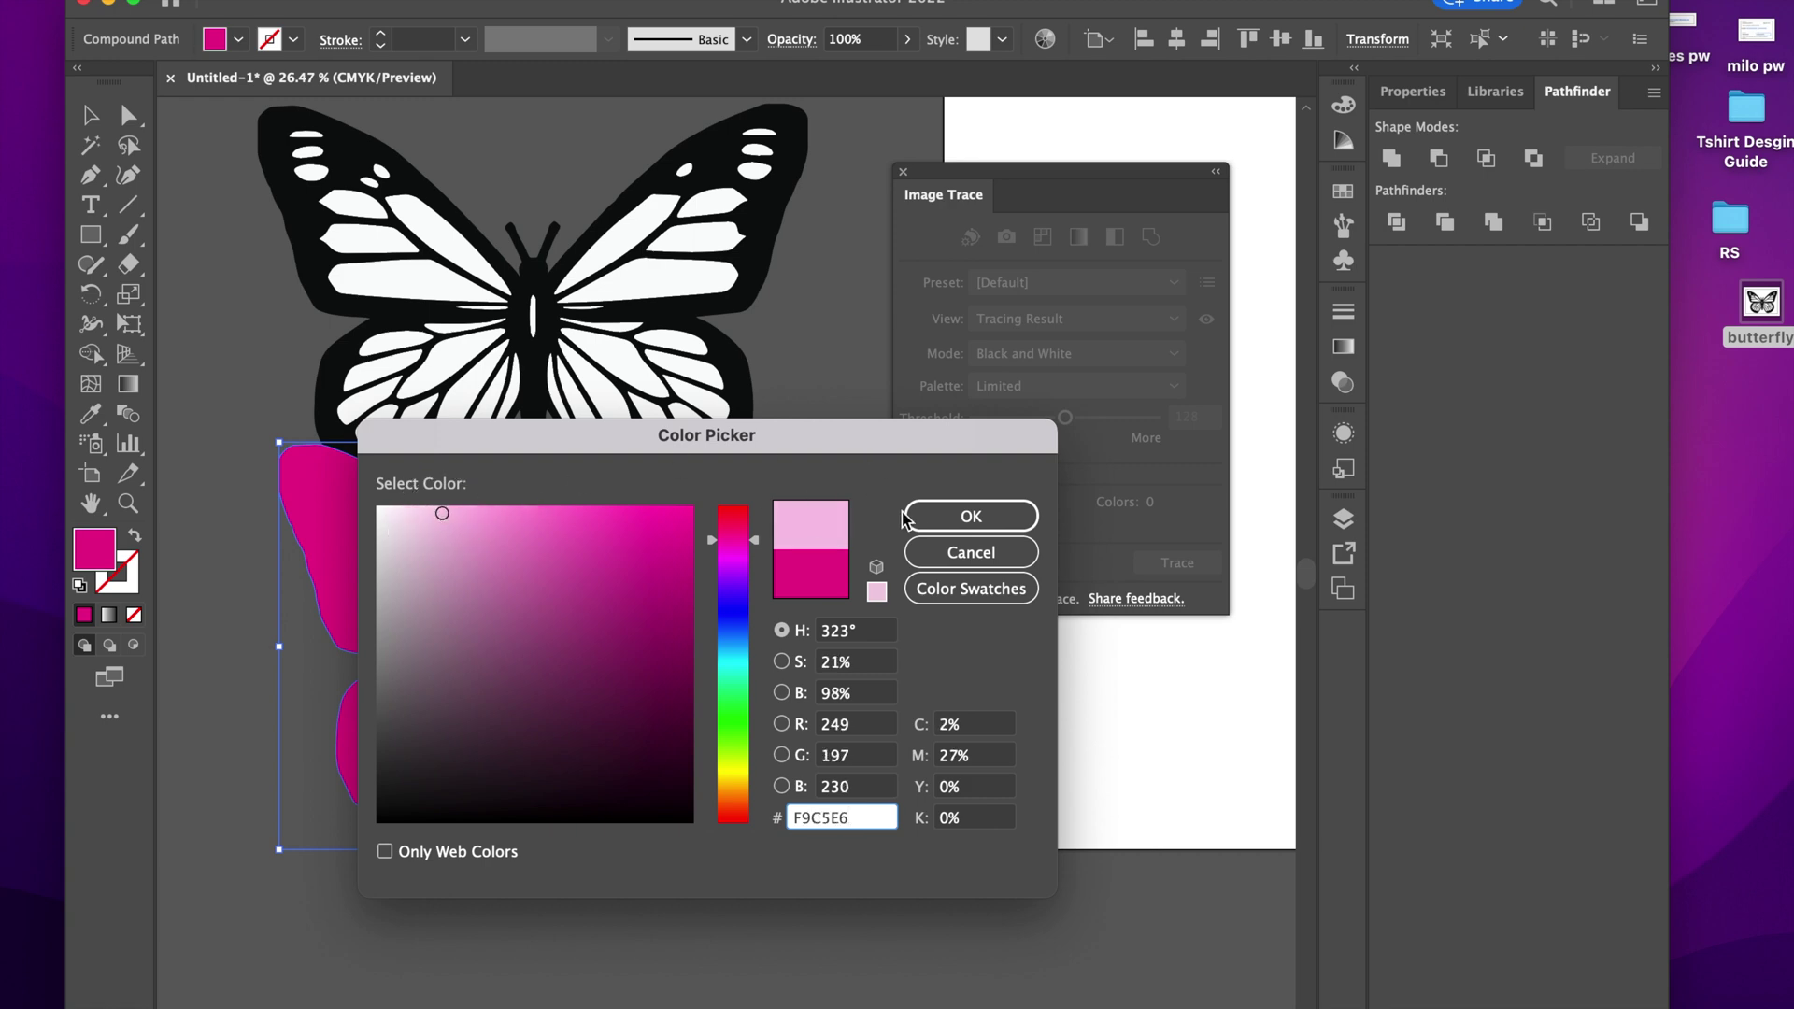
left_click(971, 516)
Nudge the pink silhouette slightly down and send it to the back with Arrange > Send to Back
left_click_drag(651, 669, 656, 673)
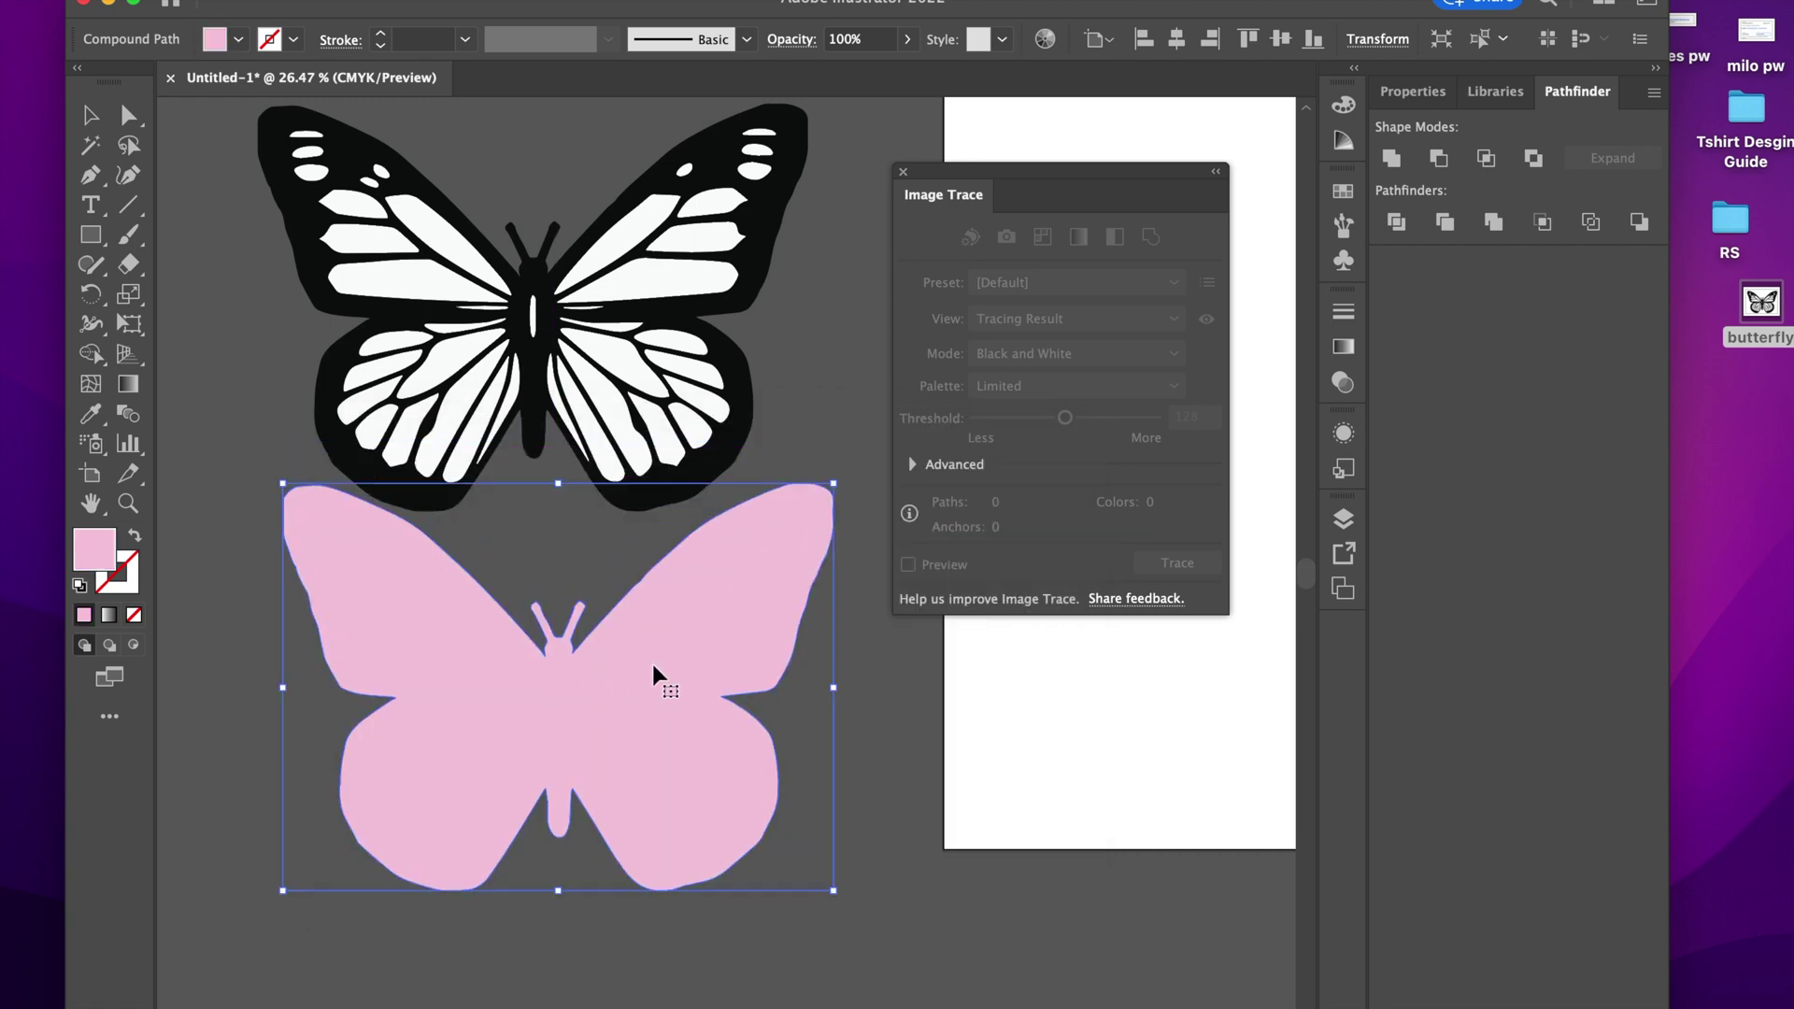
right_click(654, 673)
mouse_move(790, 970)
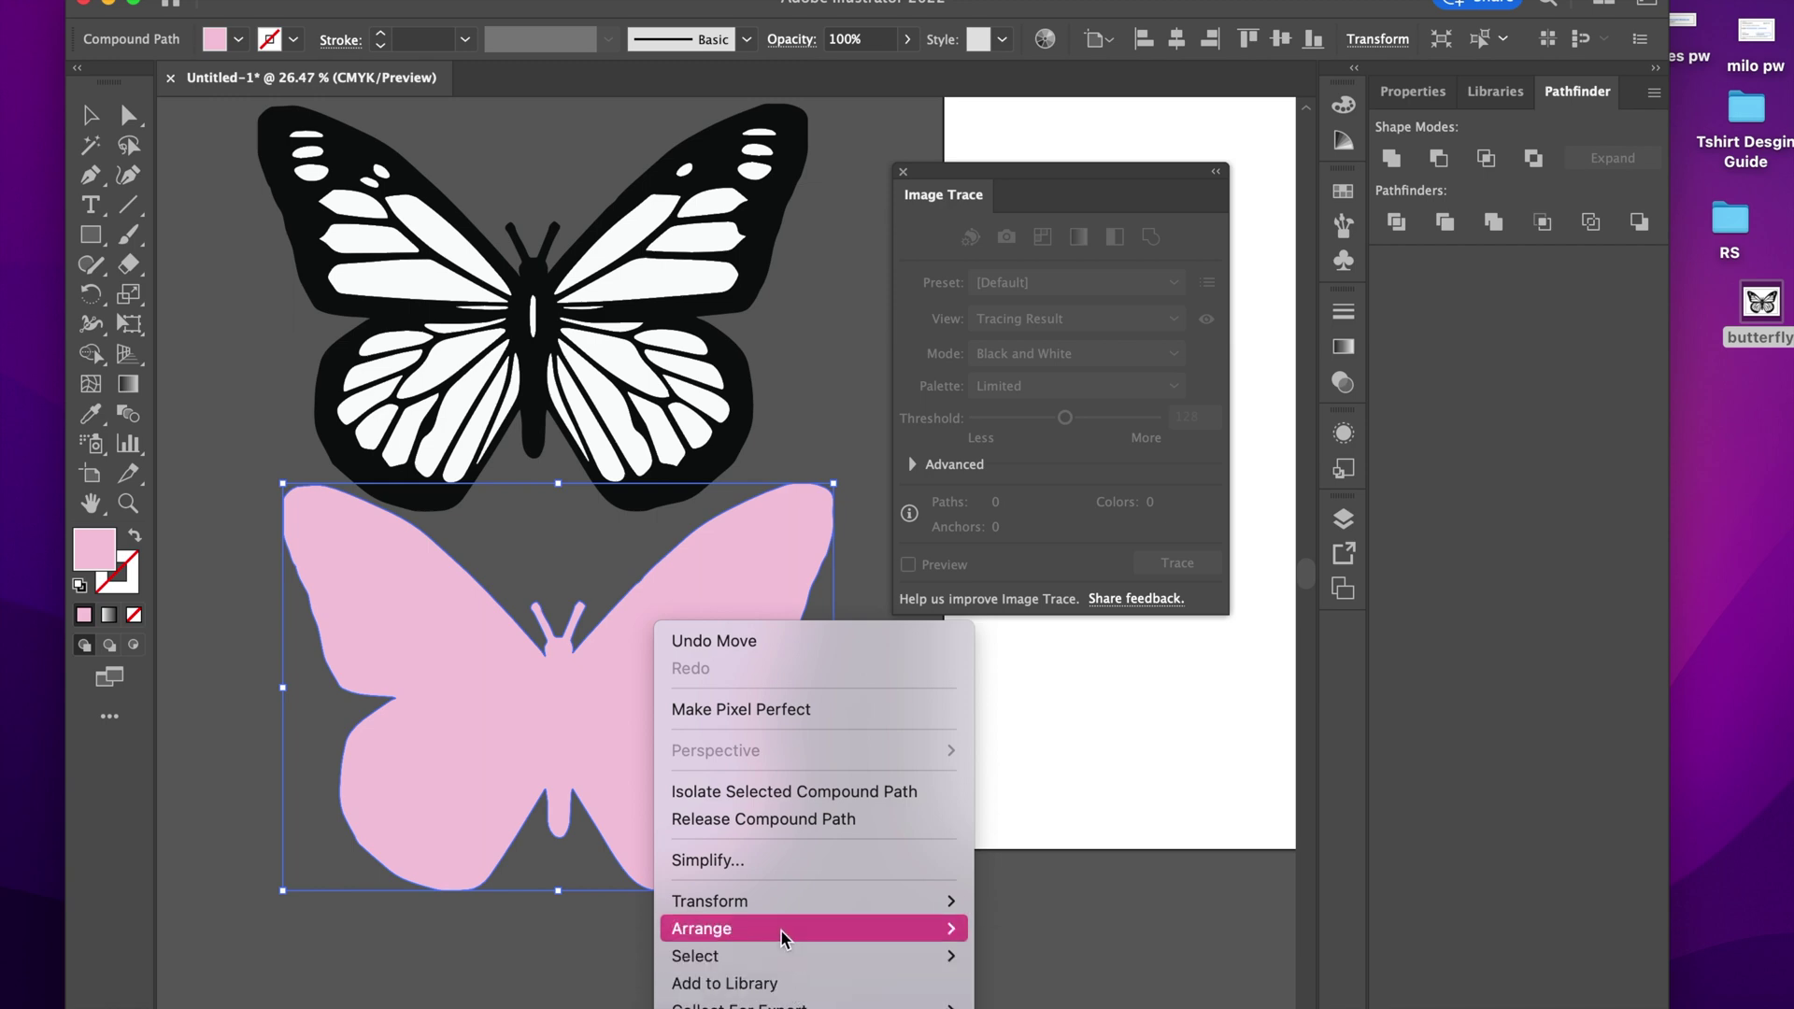
mouse_move(941, 929)
left_click(1099, 1000)
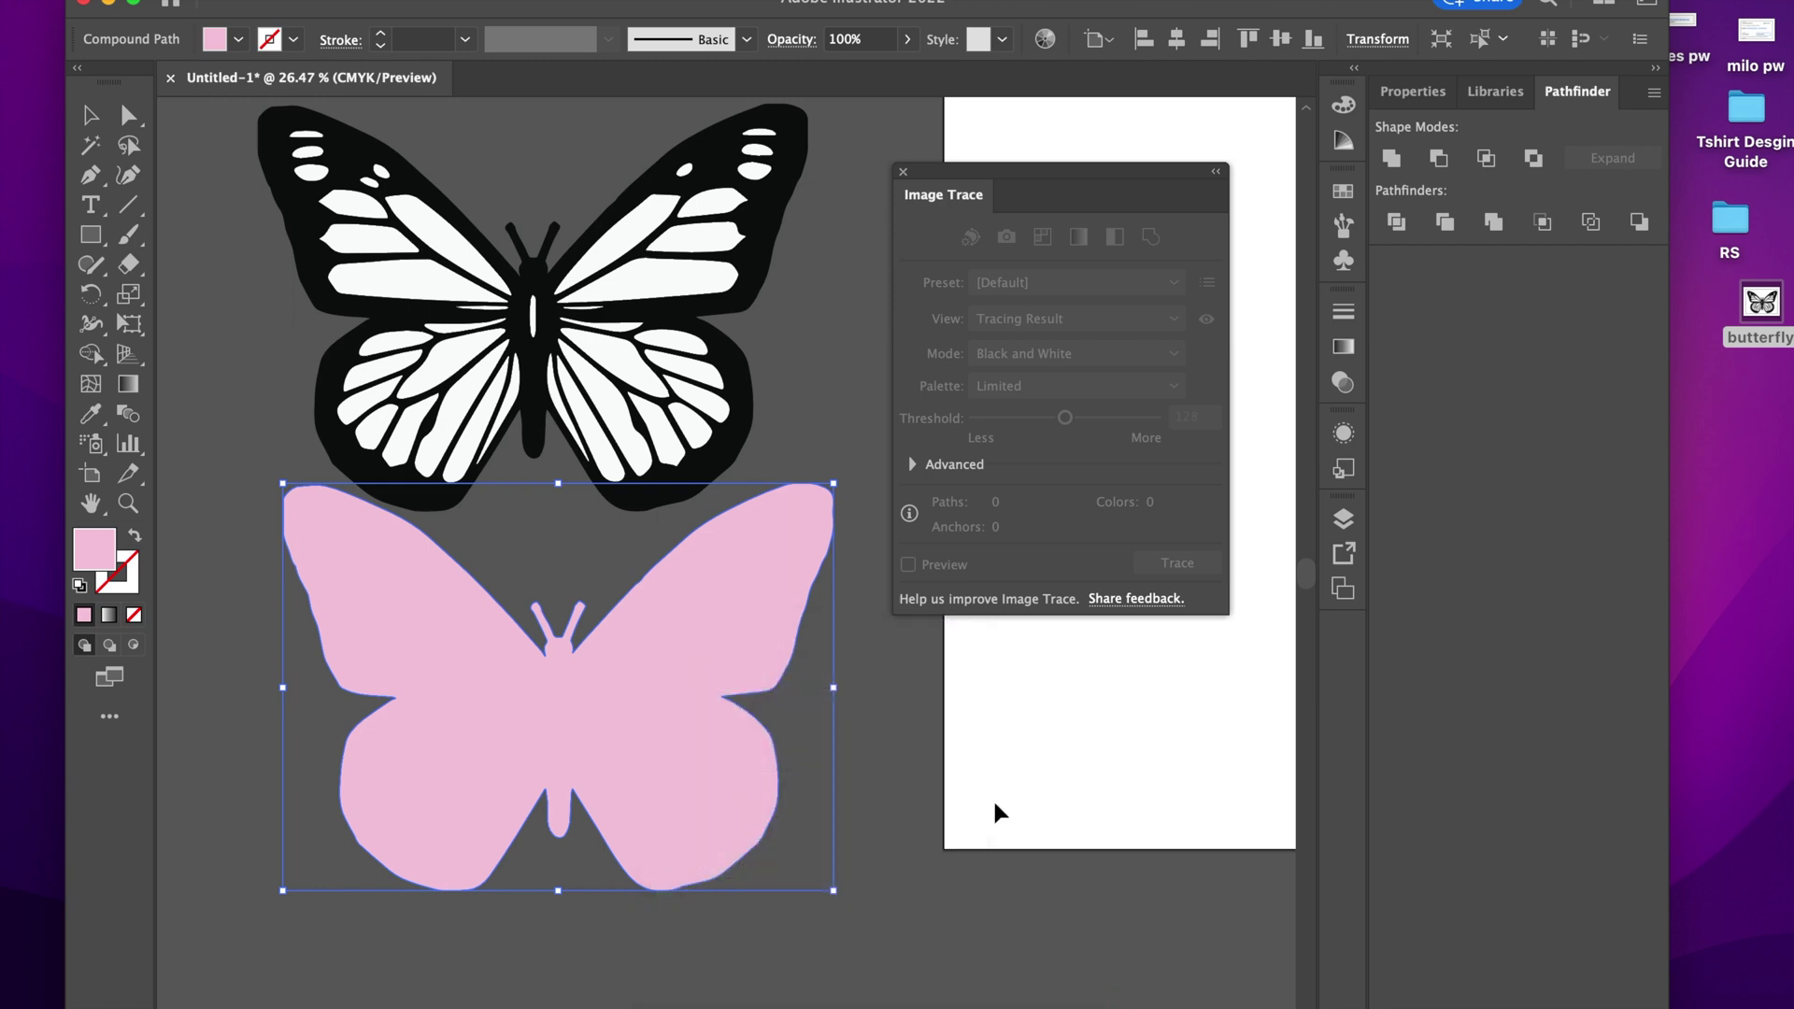
Move the black lace butterfly down onto the pink silhouette
left_click(790, 300)
left_click(765, 271)
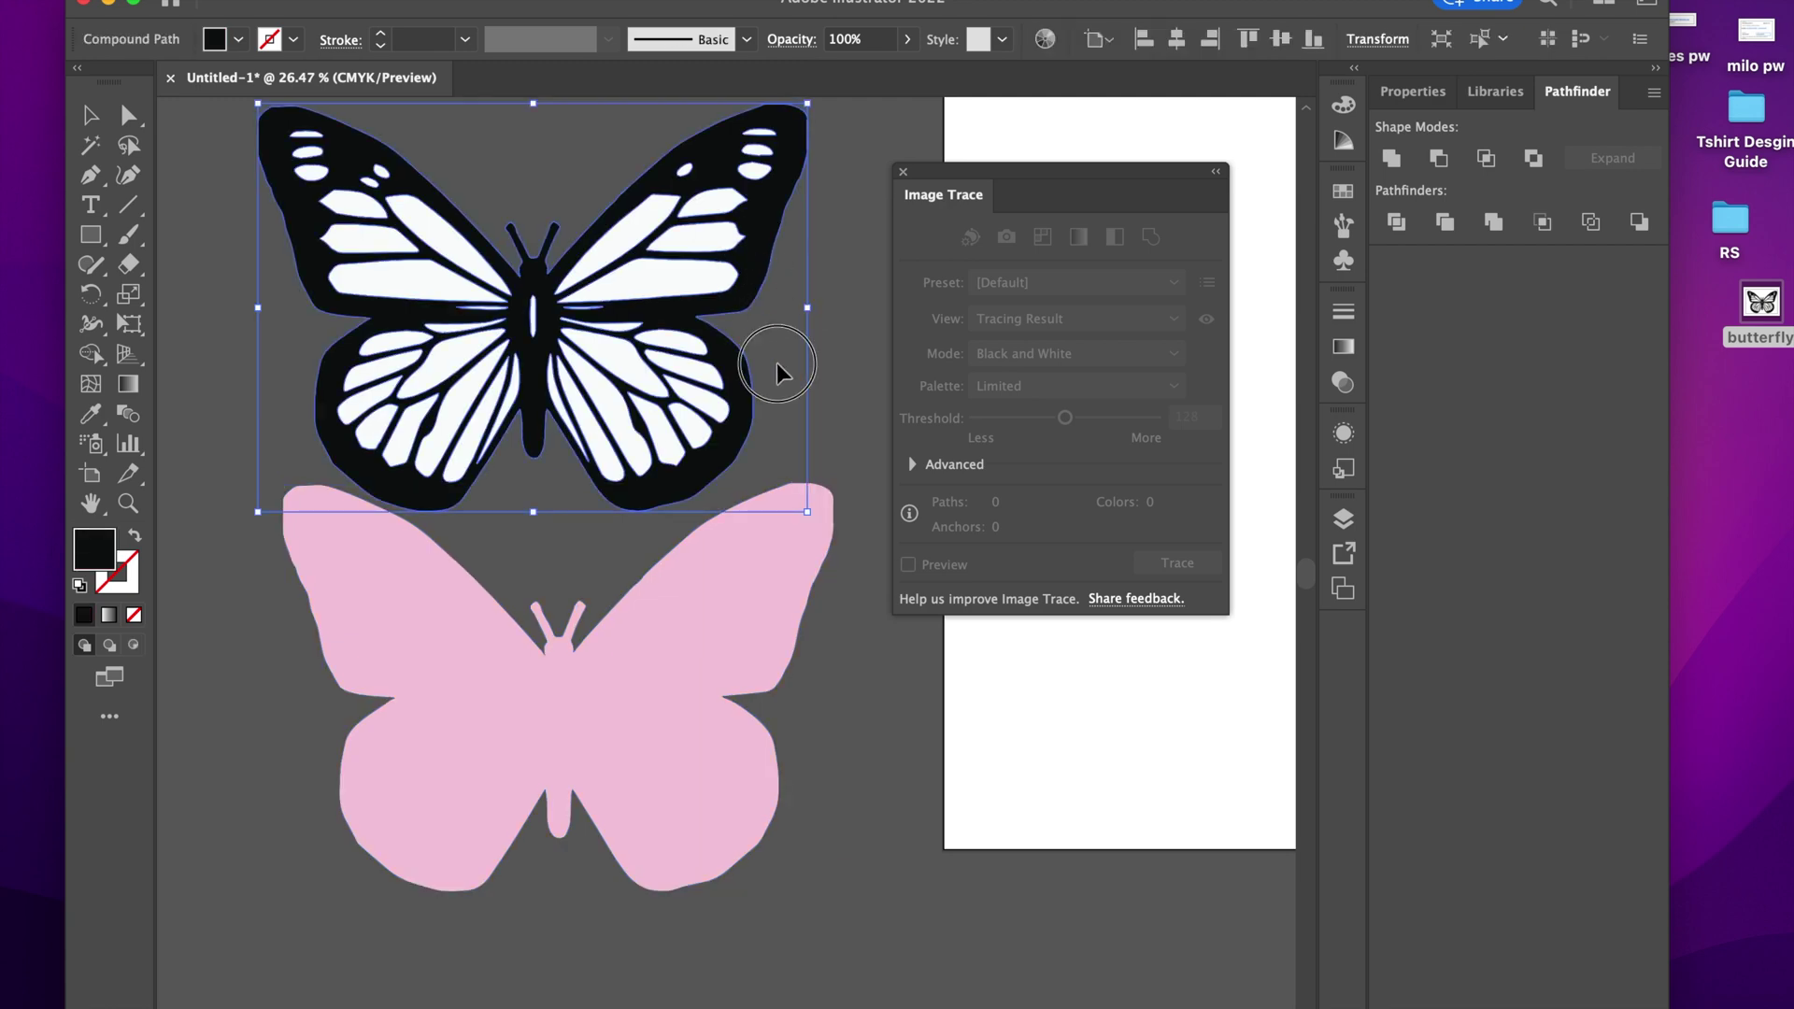
left_click_drag(765, 271, 804, 670)
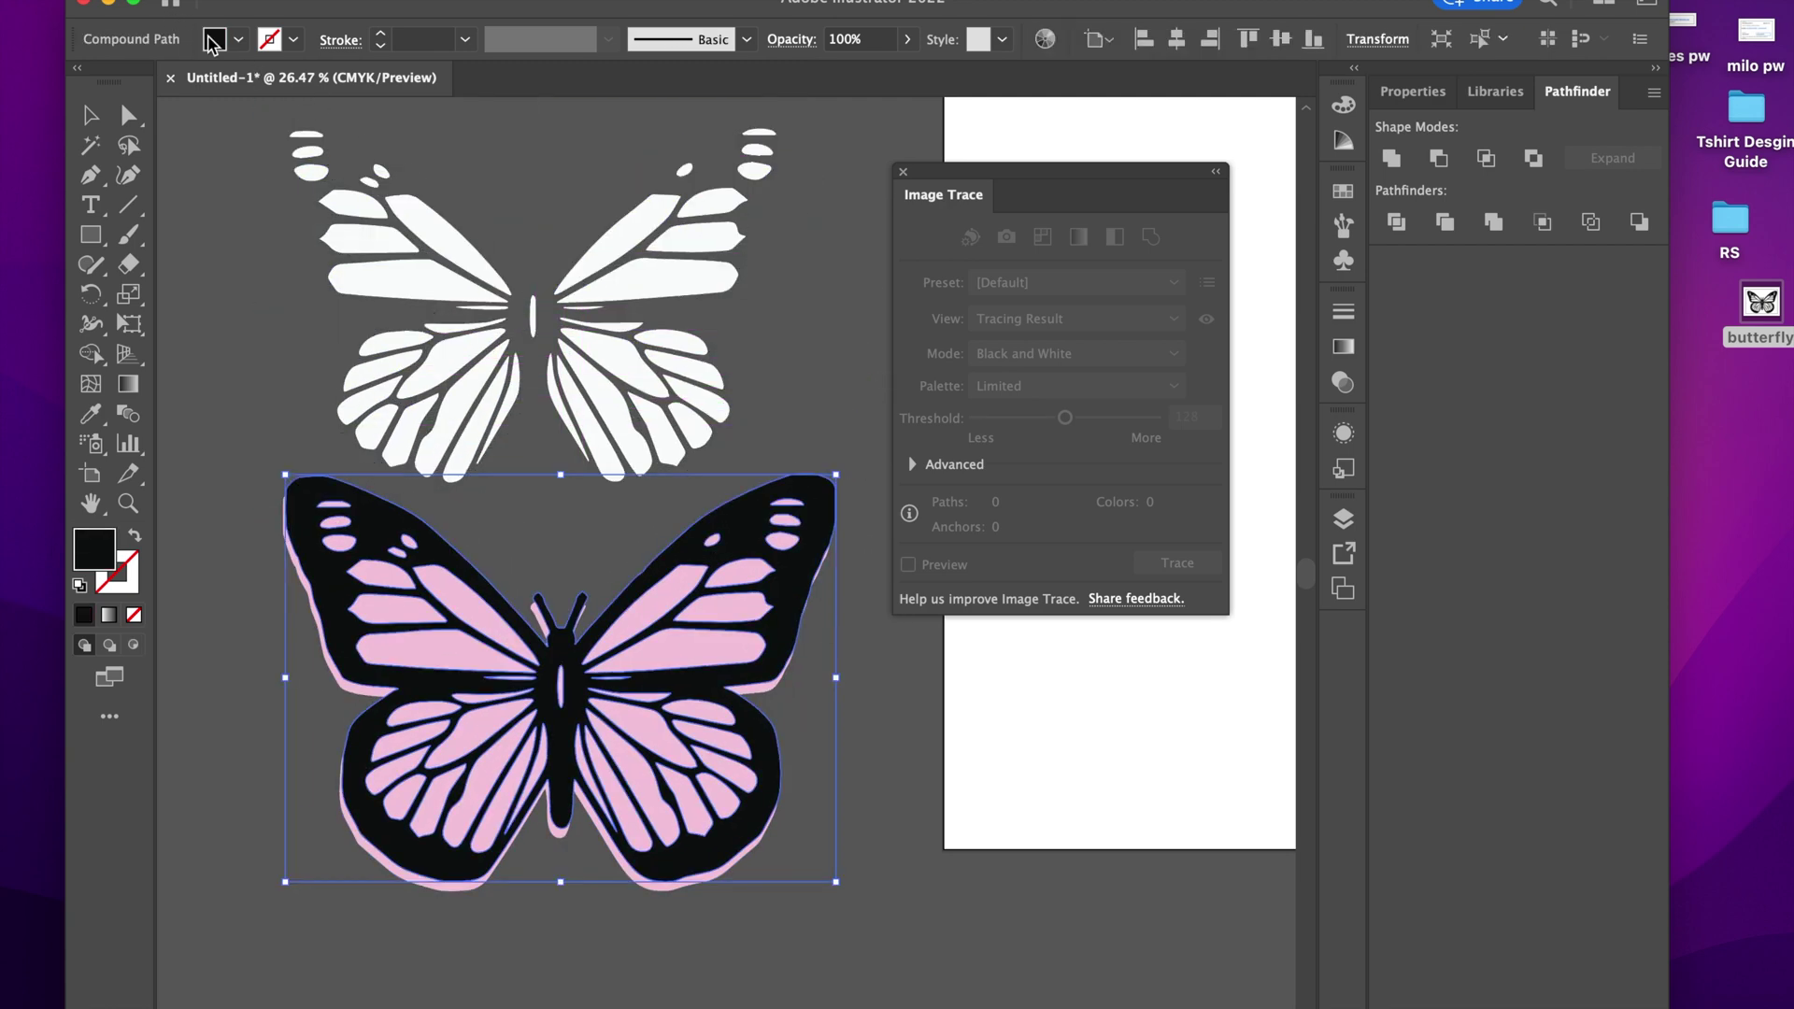
Recolour the lace butterfly yellow from the control bar Fill swatches
left_click(217, 40)
left_click(103, 79)
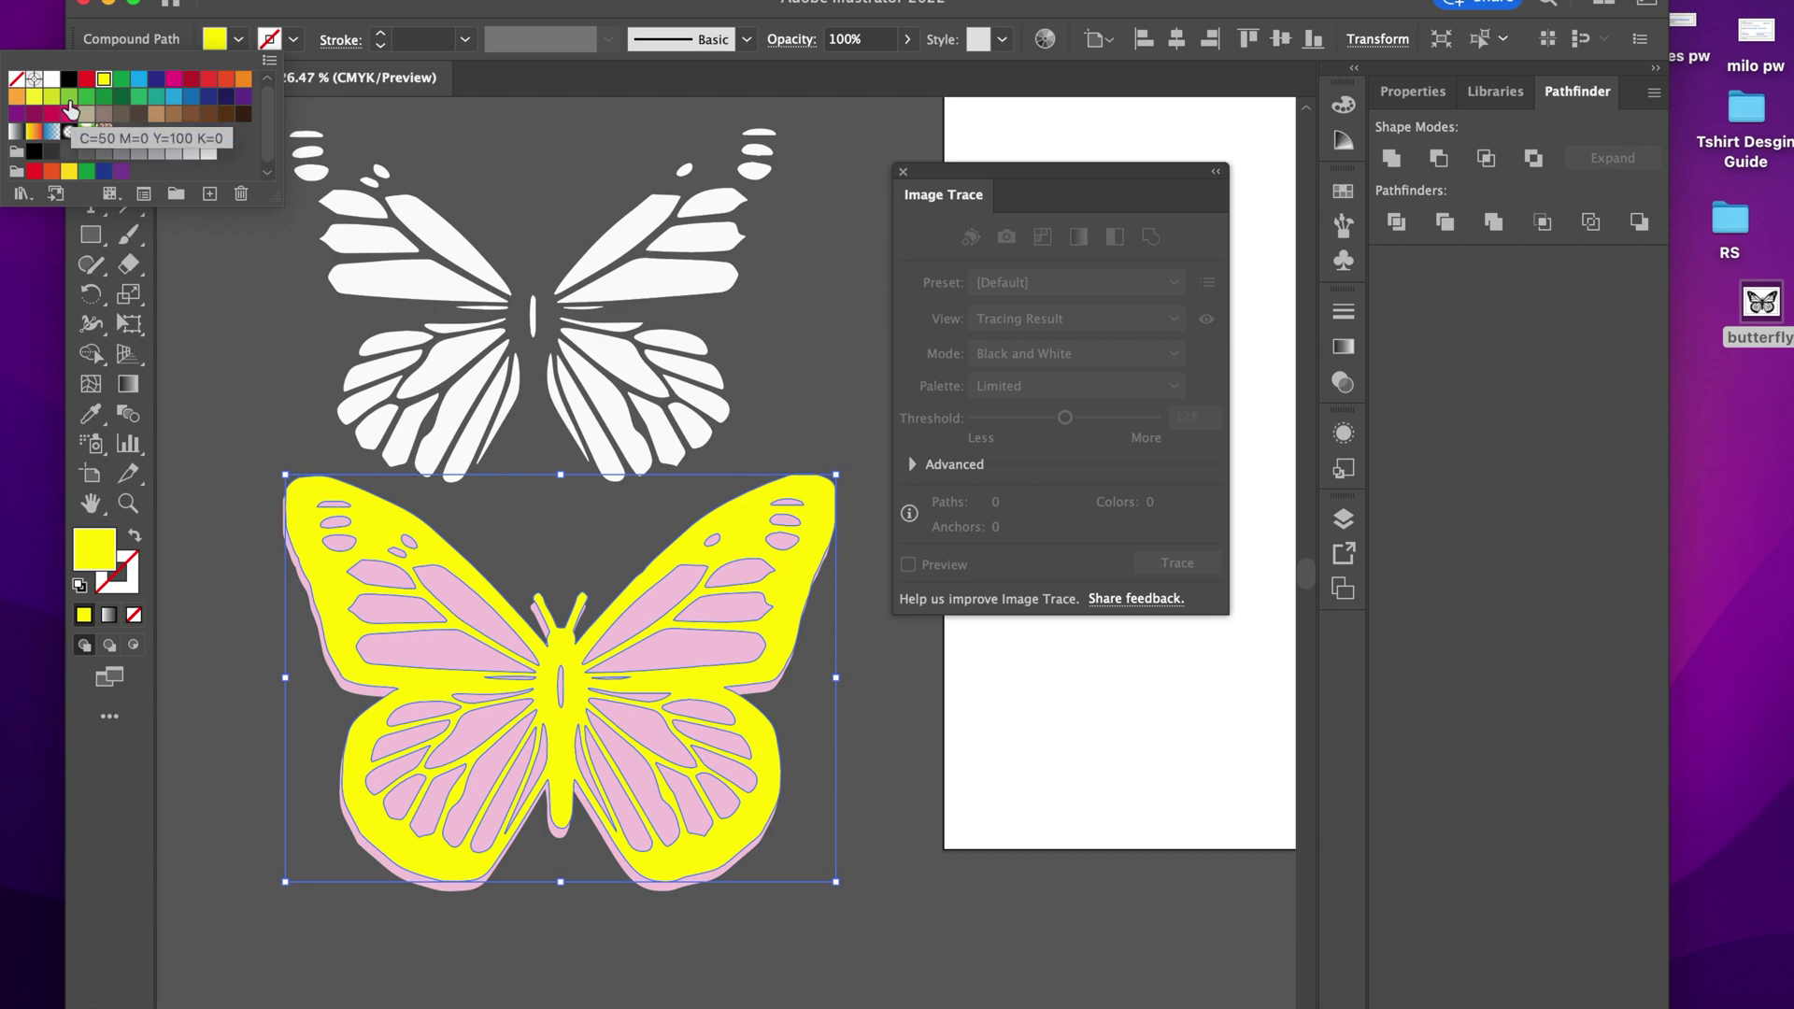
left_click(879, 387)
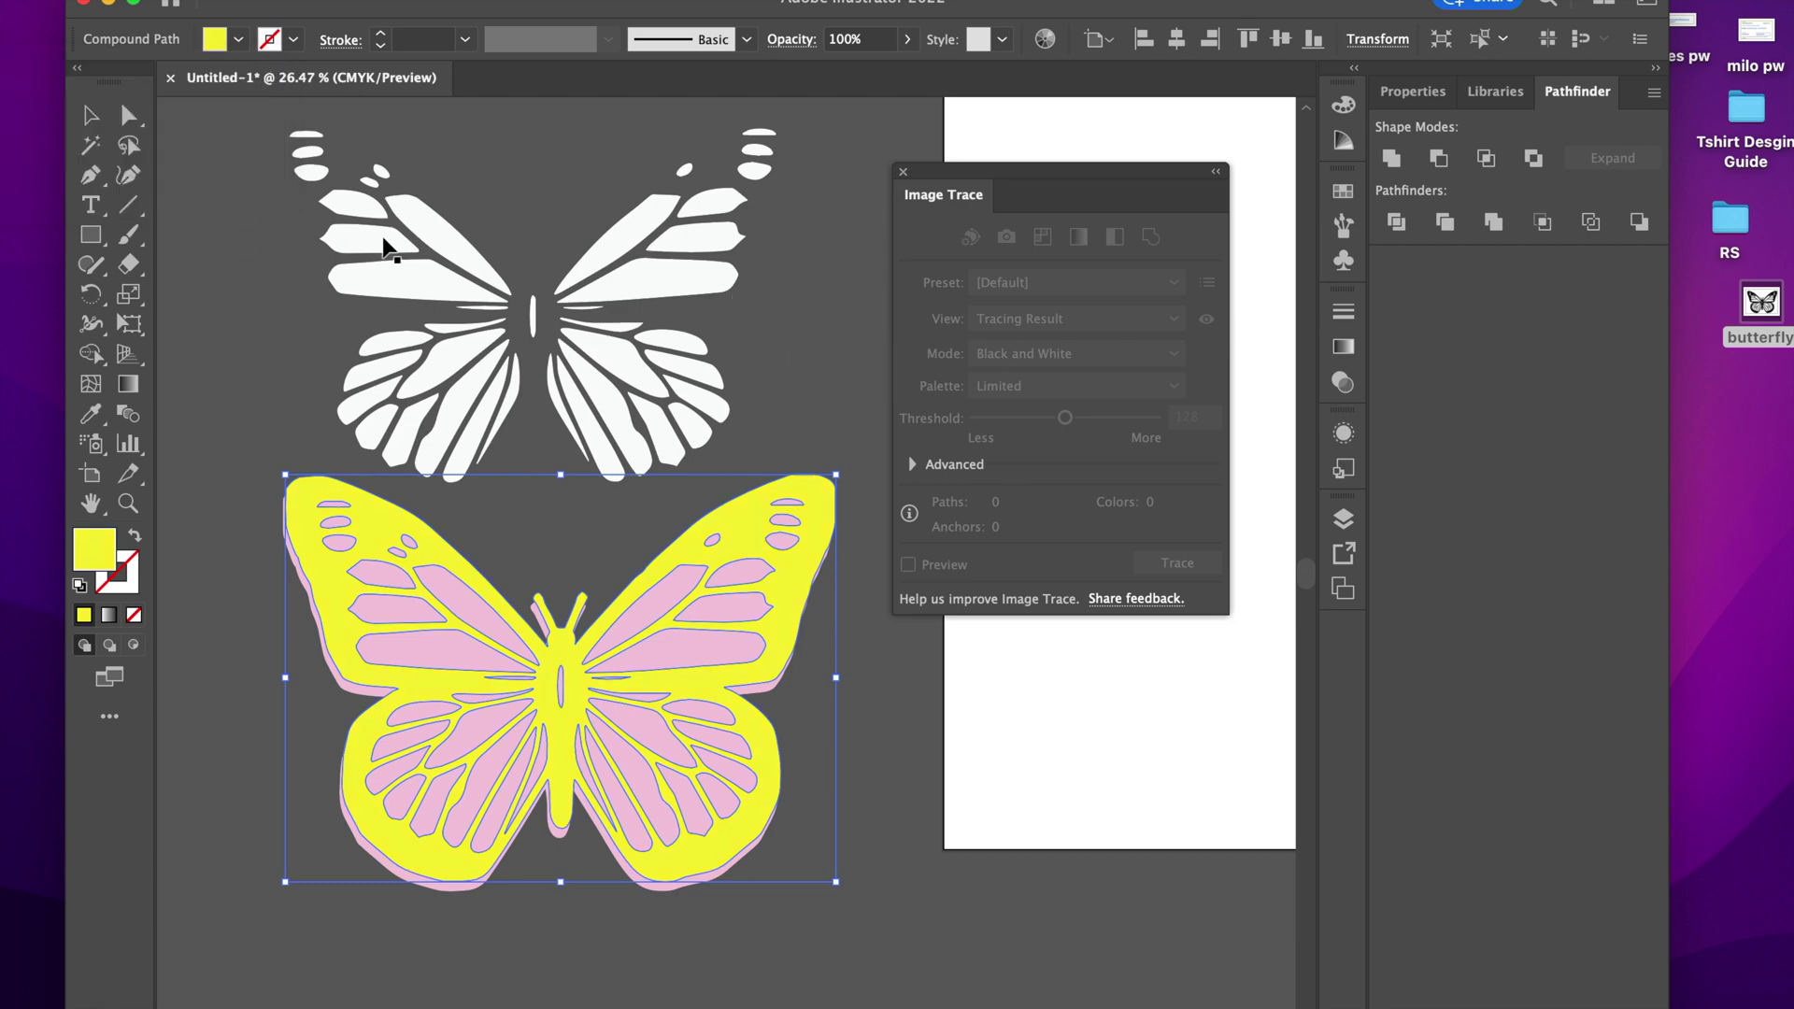
left_click(211, 127)
left_click_drag(232, 126, 745, 312)
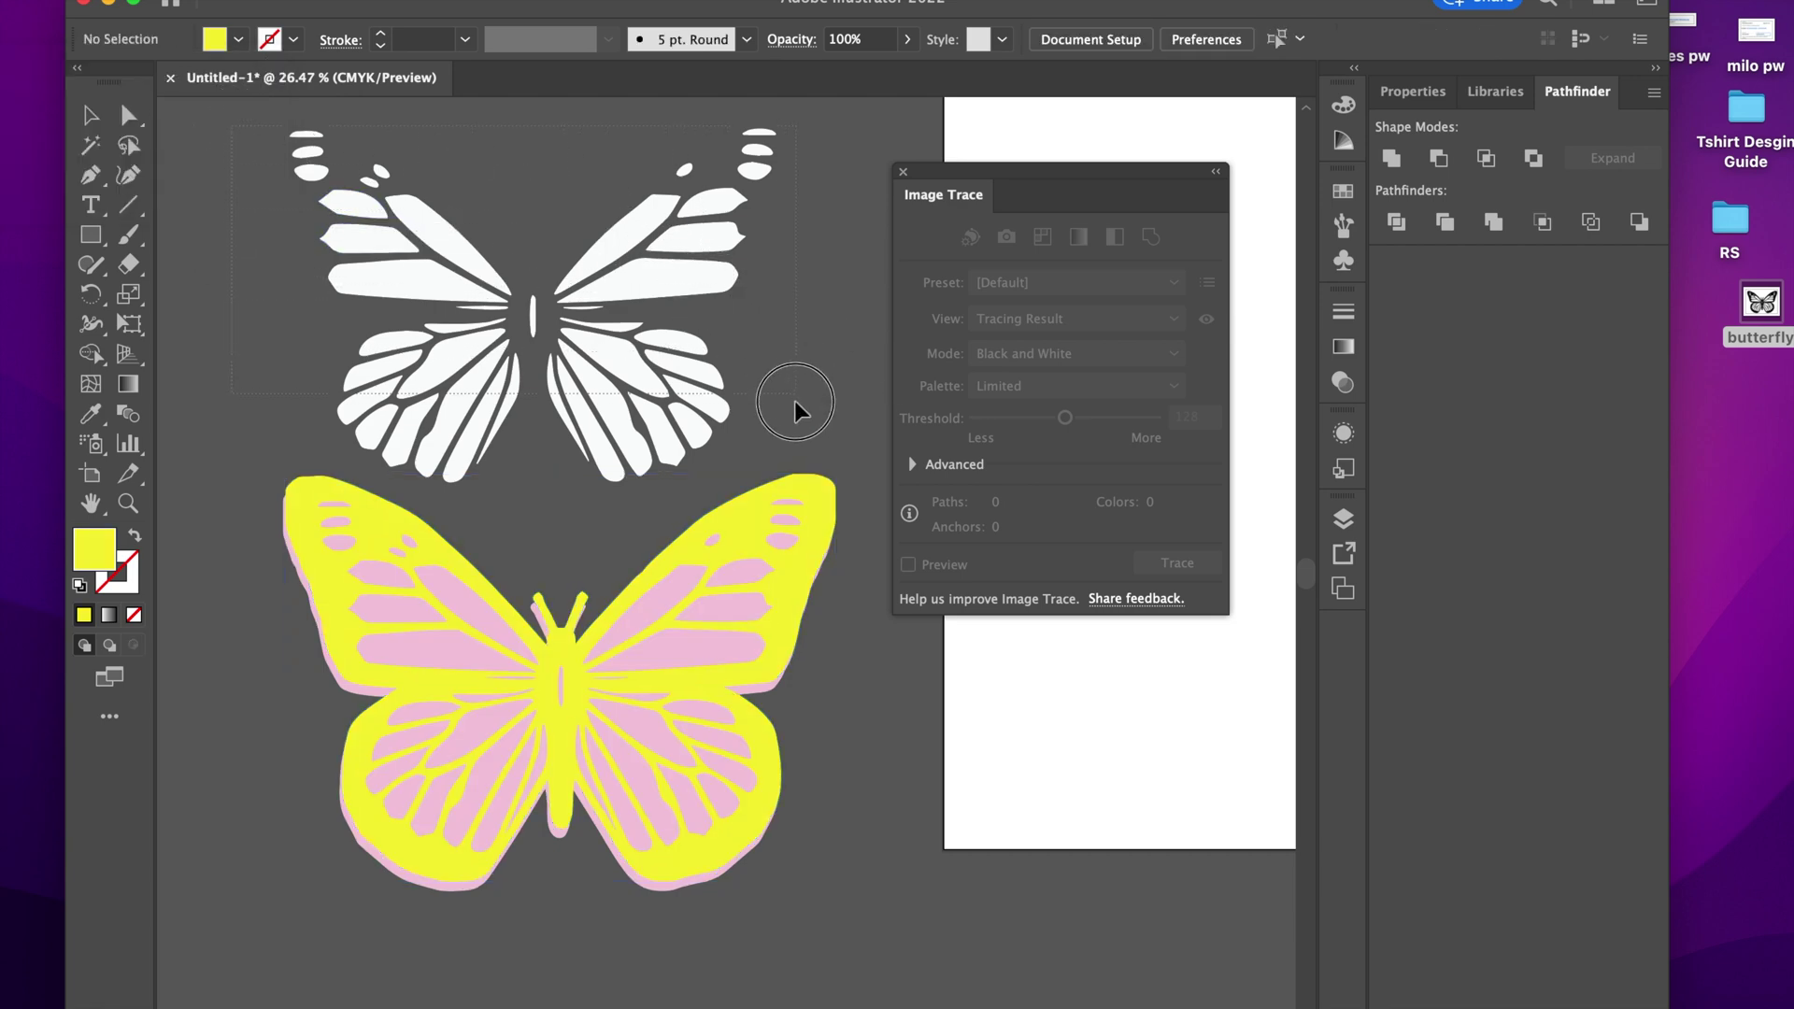
Delete all white wing pieces, including two stragglers, and lift the yellow butterfly above the pink
left_click_drag(794, 401, 809, 400)
key("Delete")
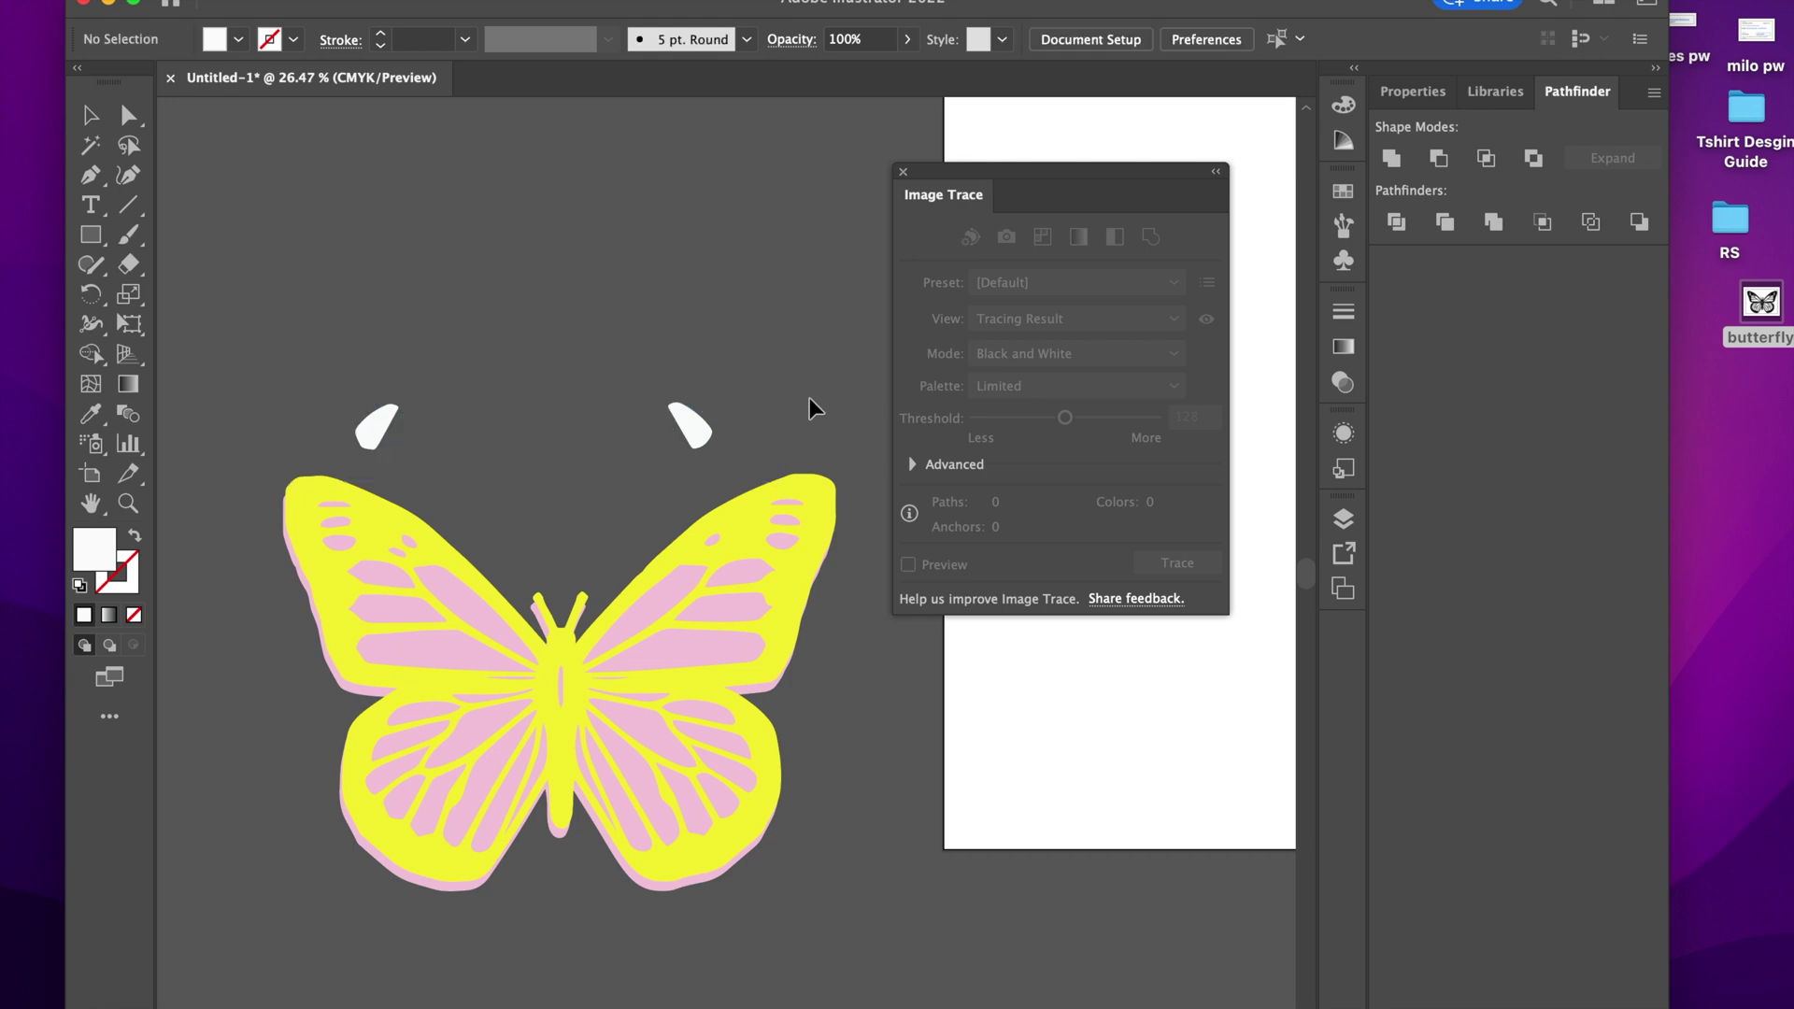
left_click_drag(690, 423, 306, 322)
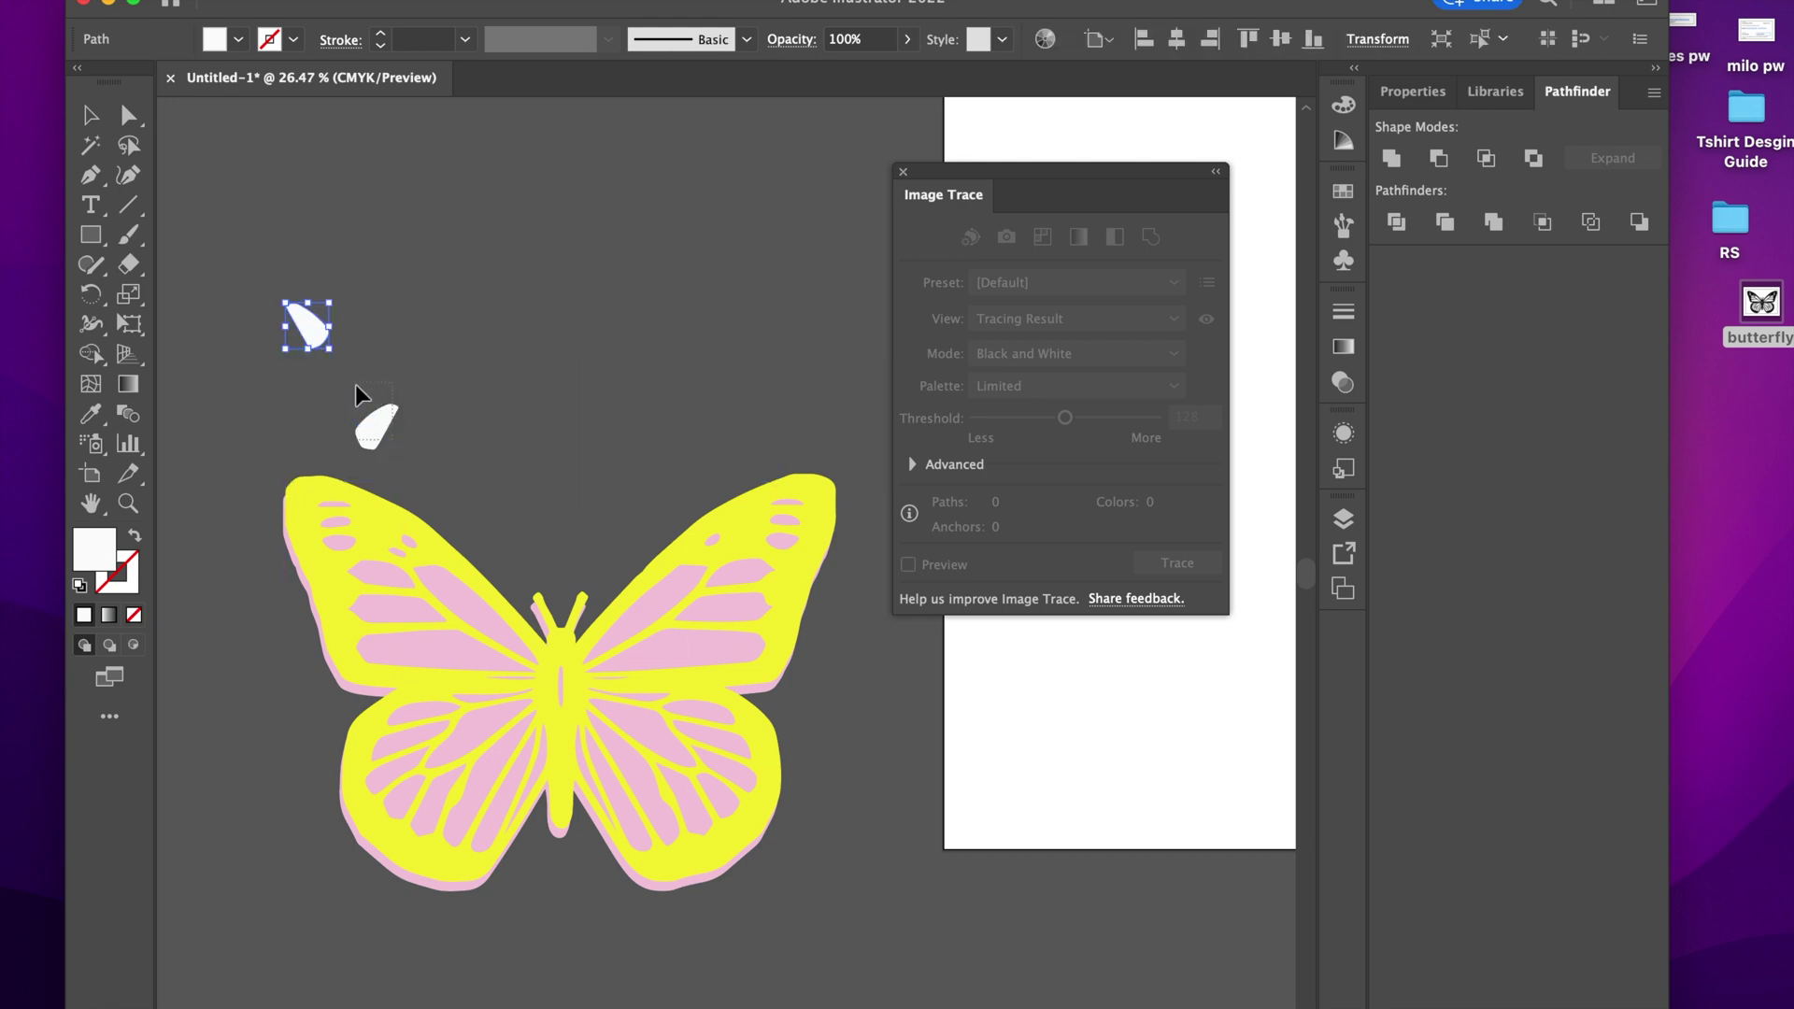
left_click_drag(364, 412, 362, 353)
left_click_drag(247, 262, 394, 372)
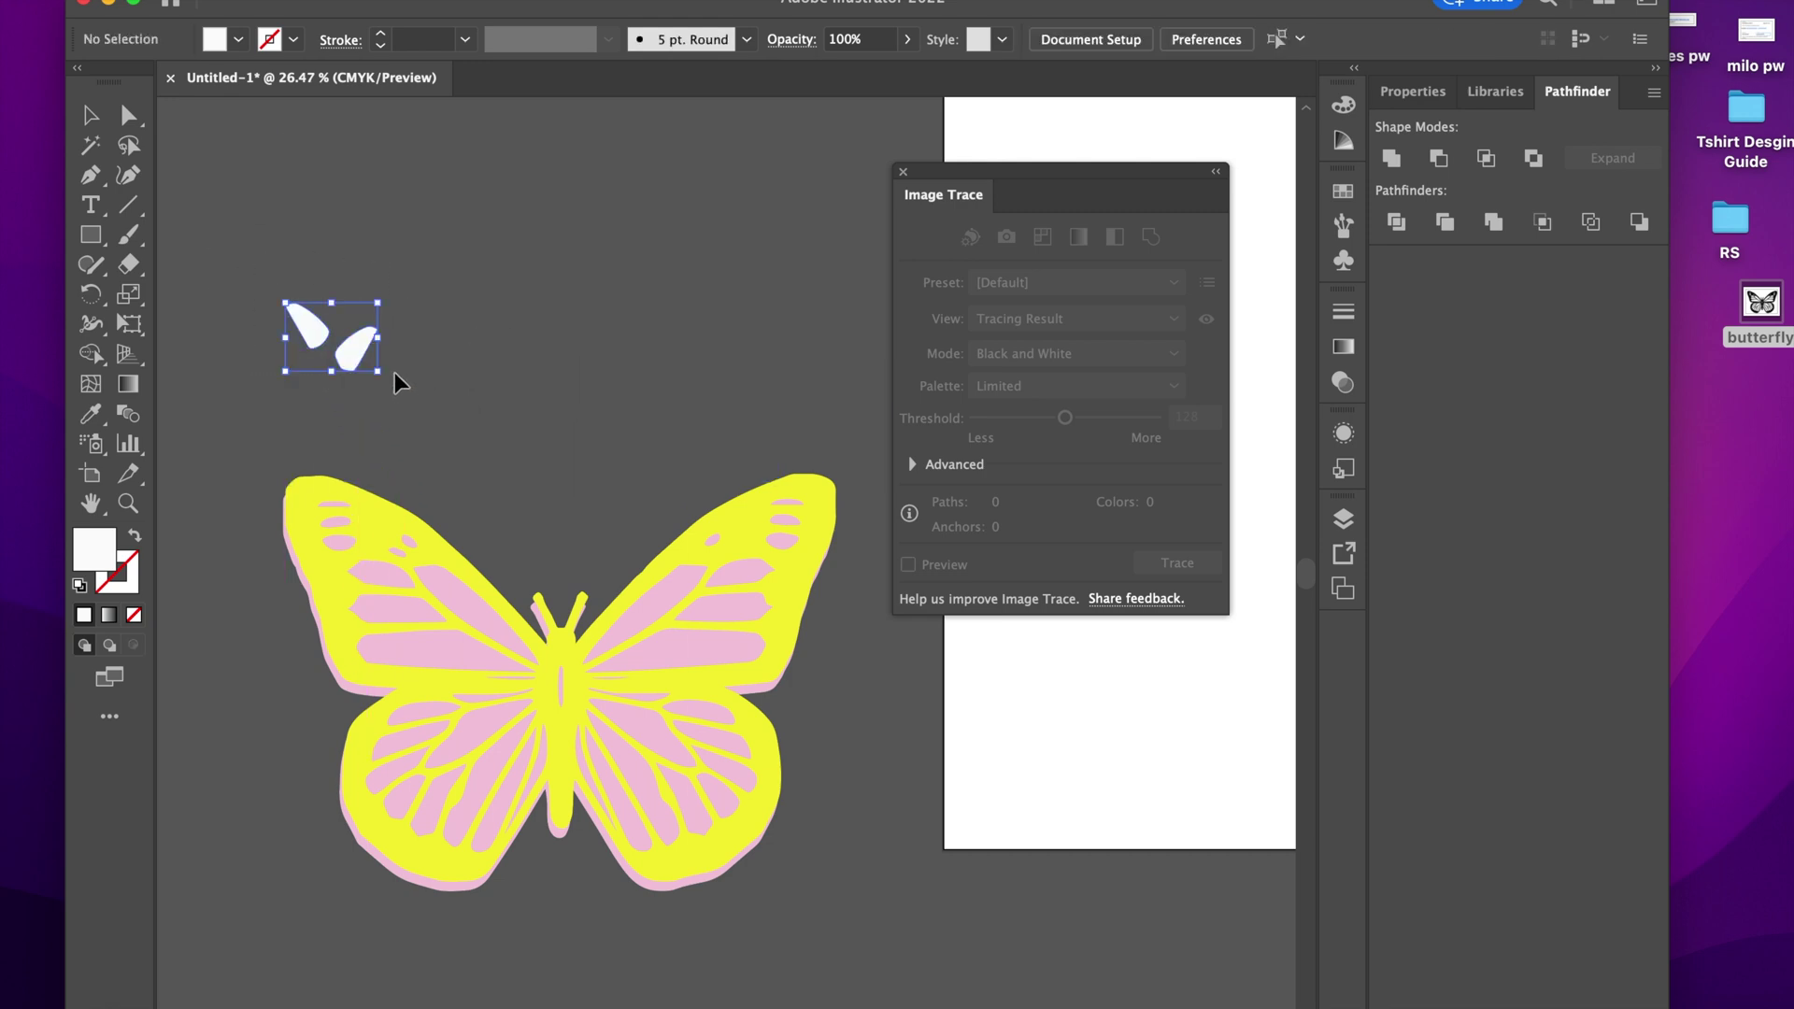
key("Delete")
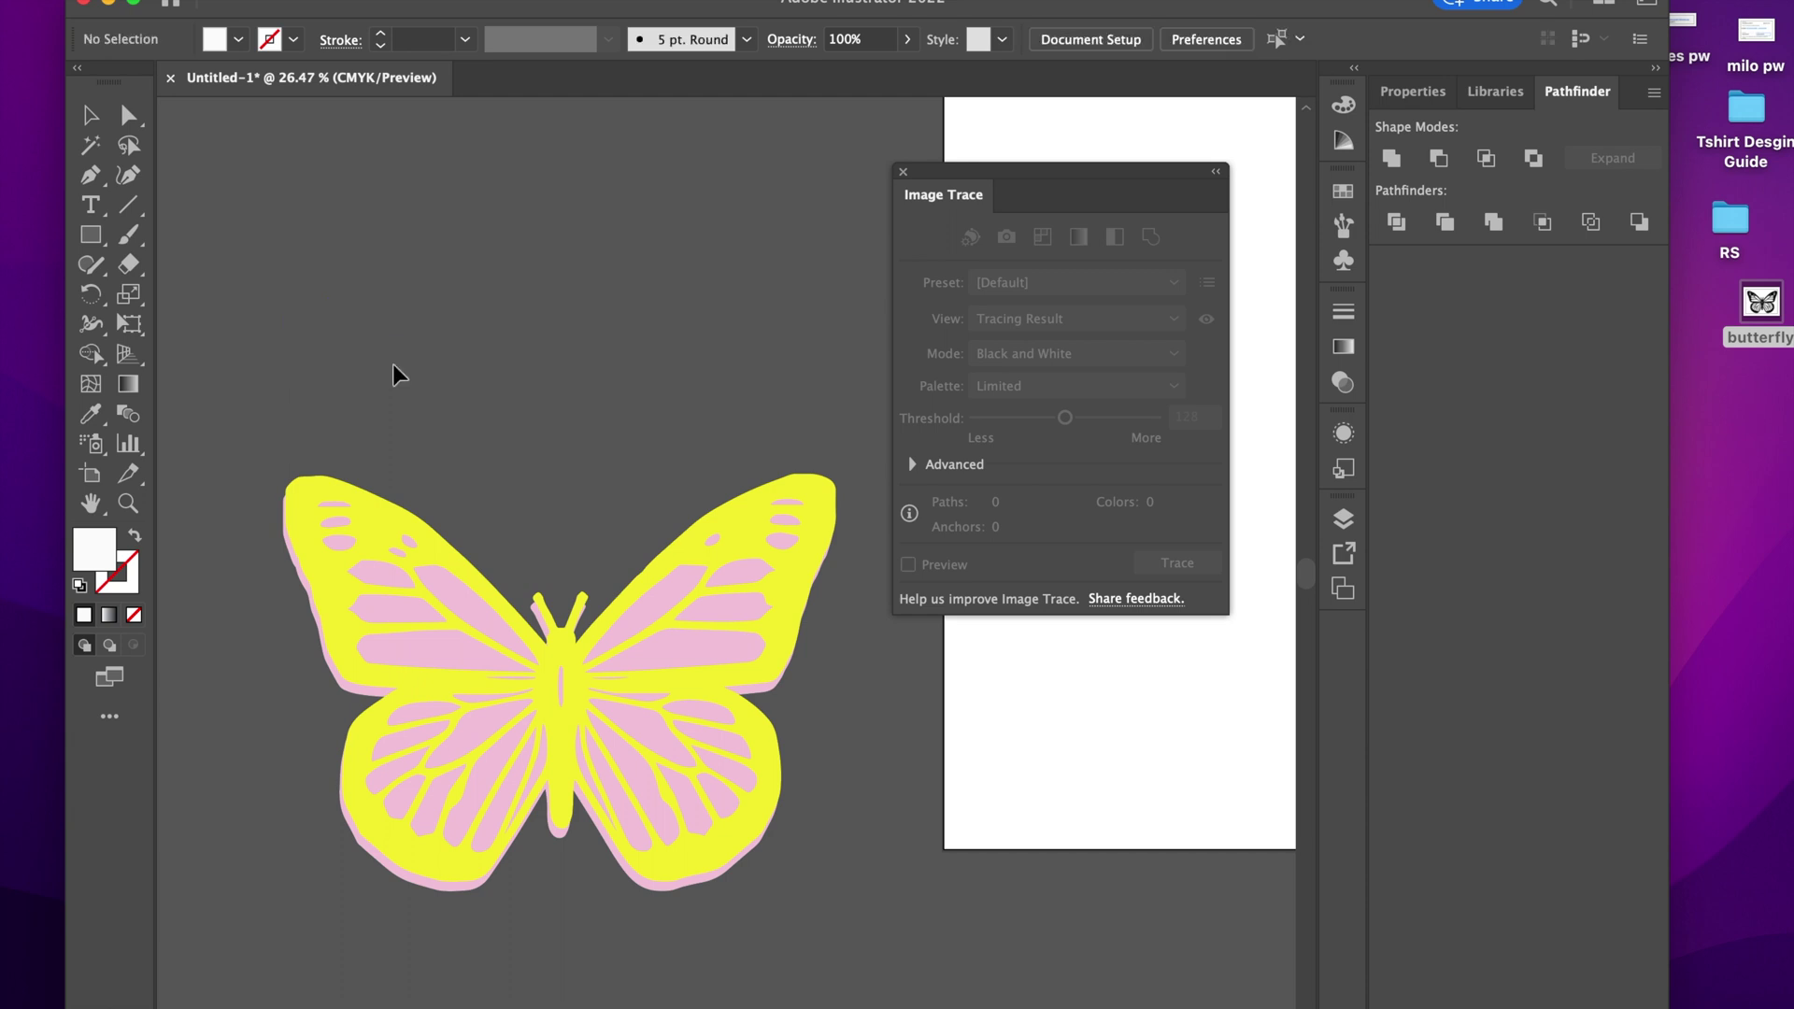
left_click_drag(598, 765, 586, 459)
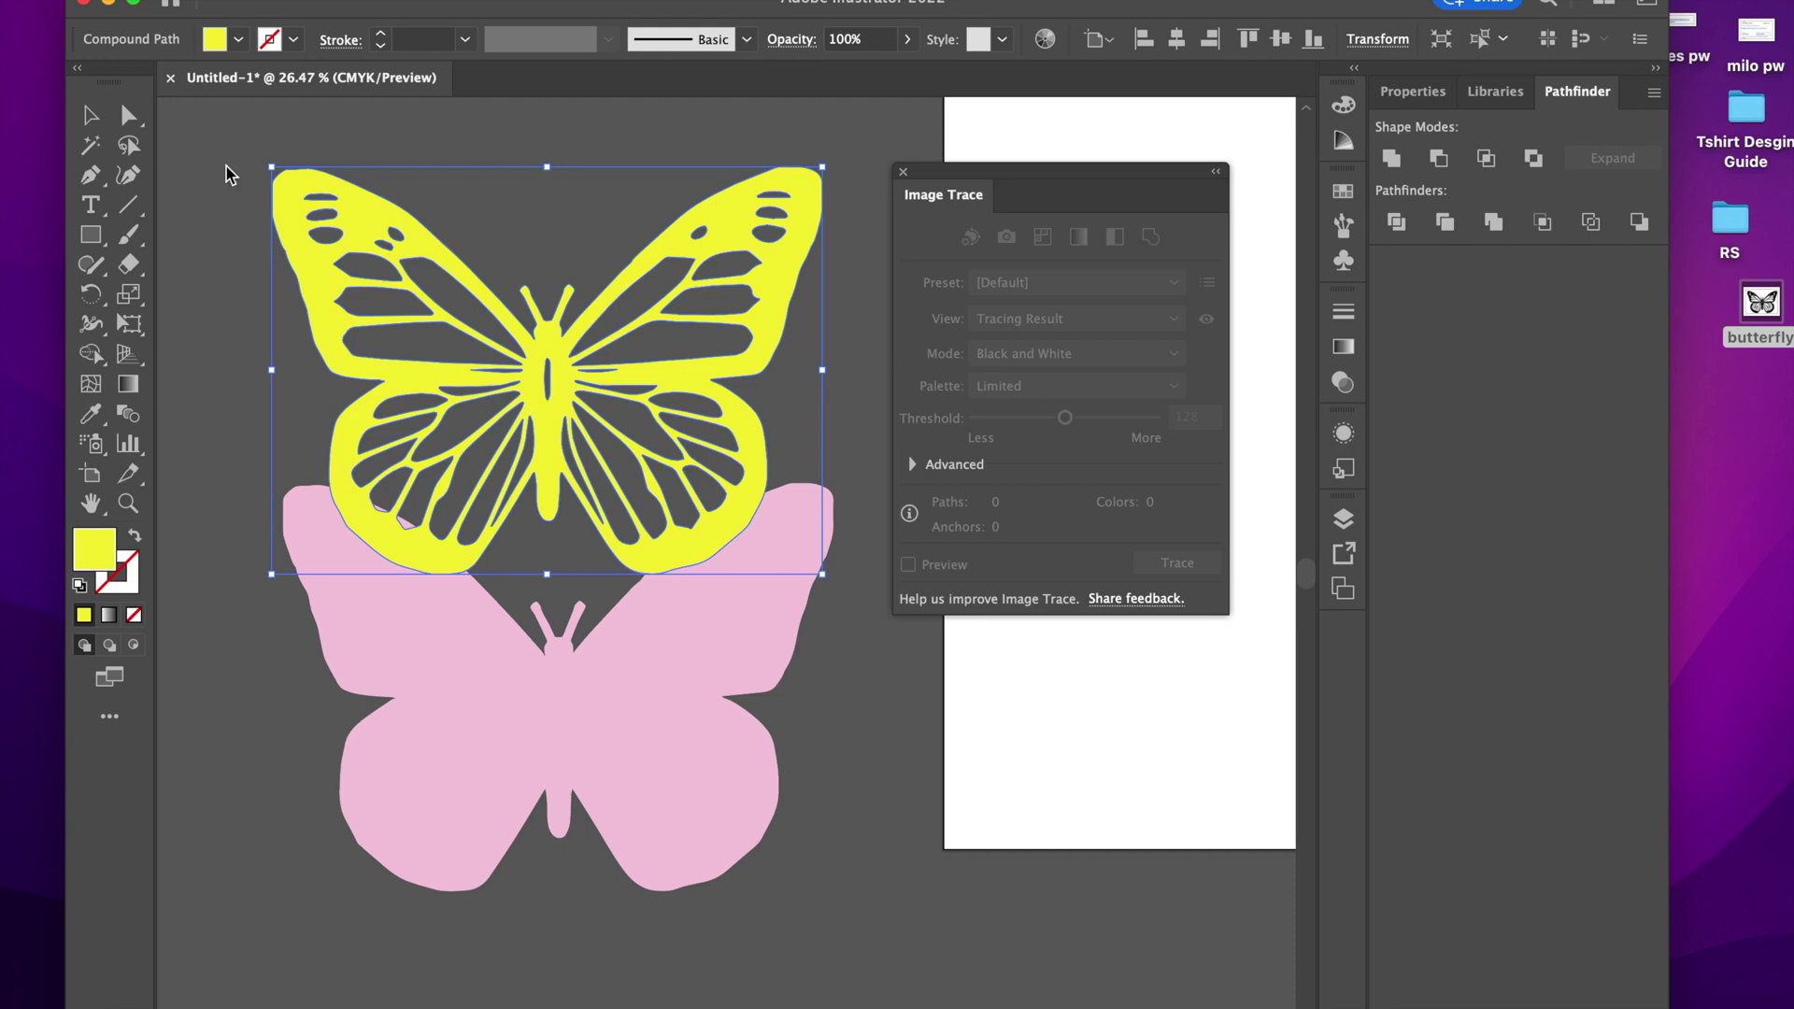
Make the yellow lace butterfly one piece with Object > Compound Path > Make
left_click(290, 2)
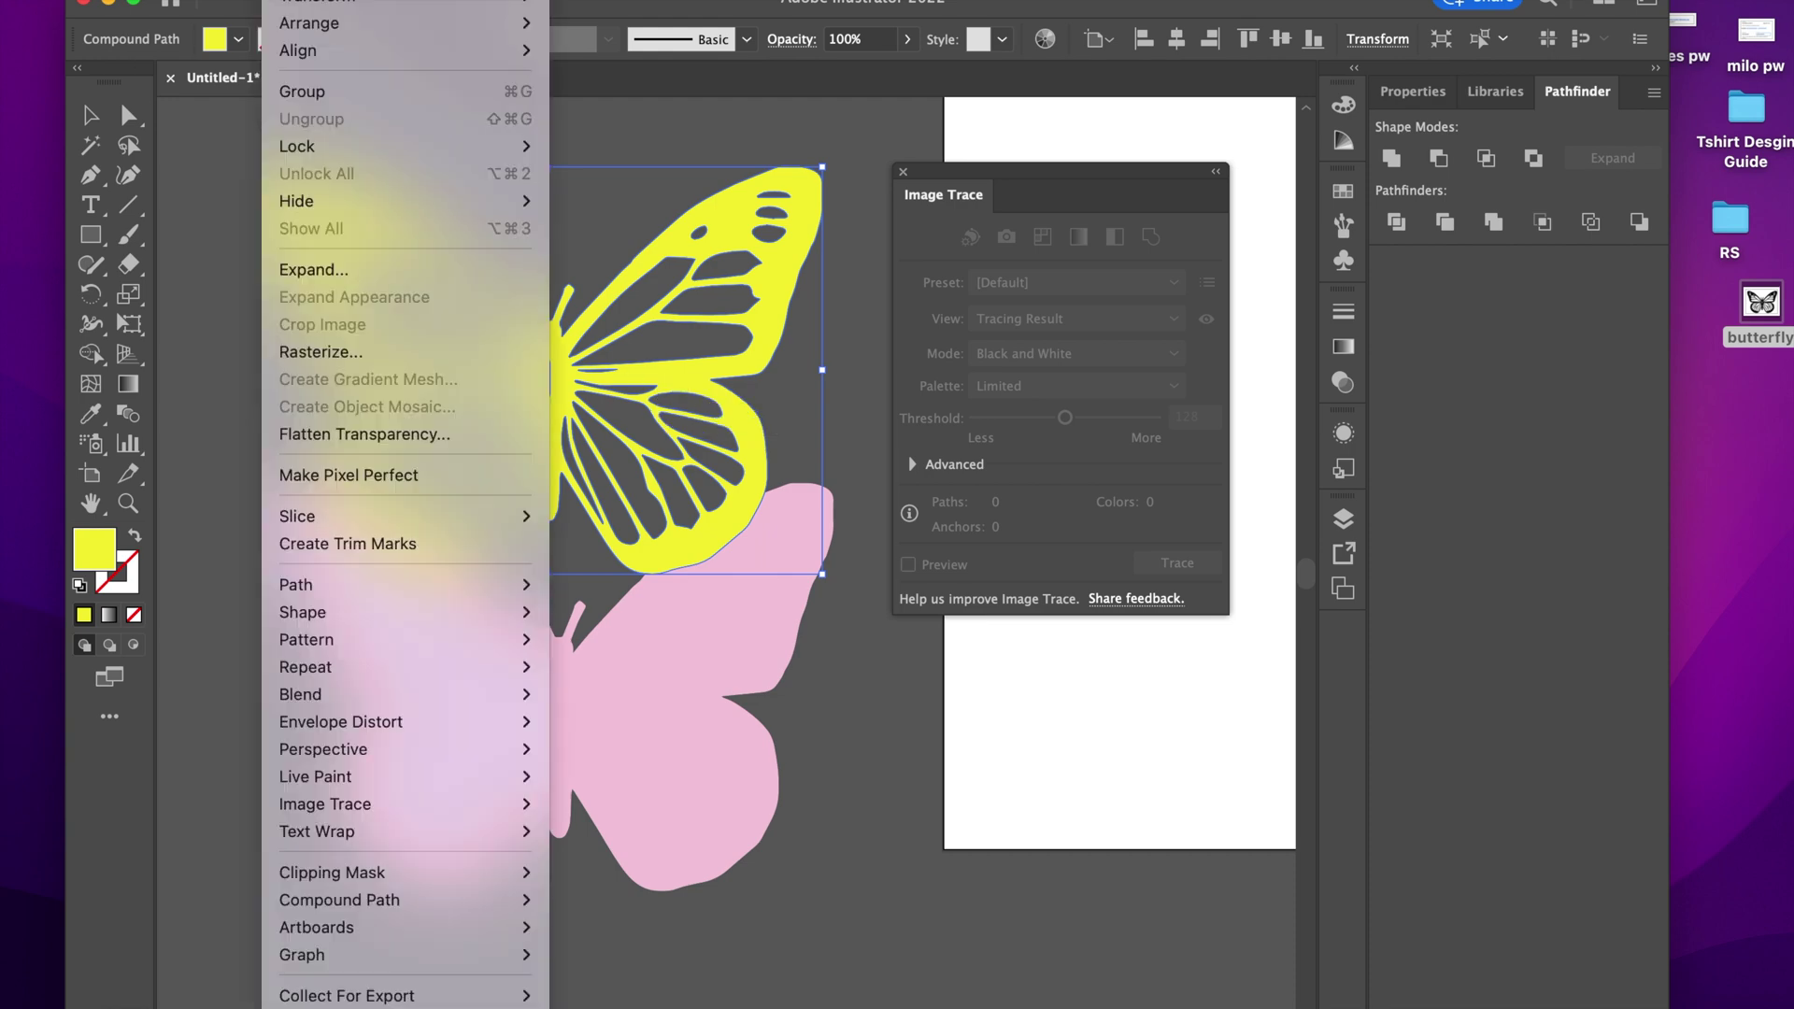
mouse_move(177, 2)
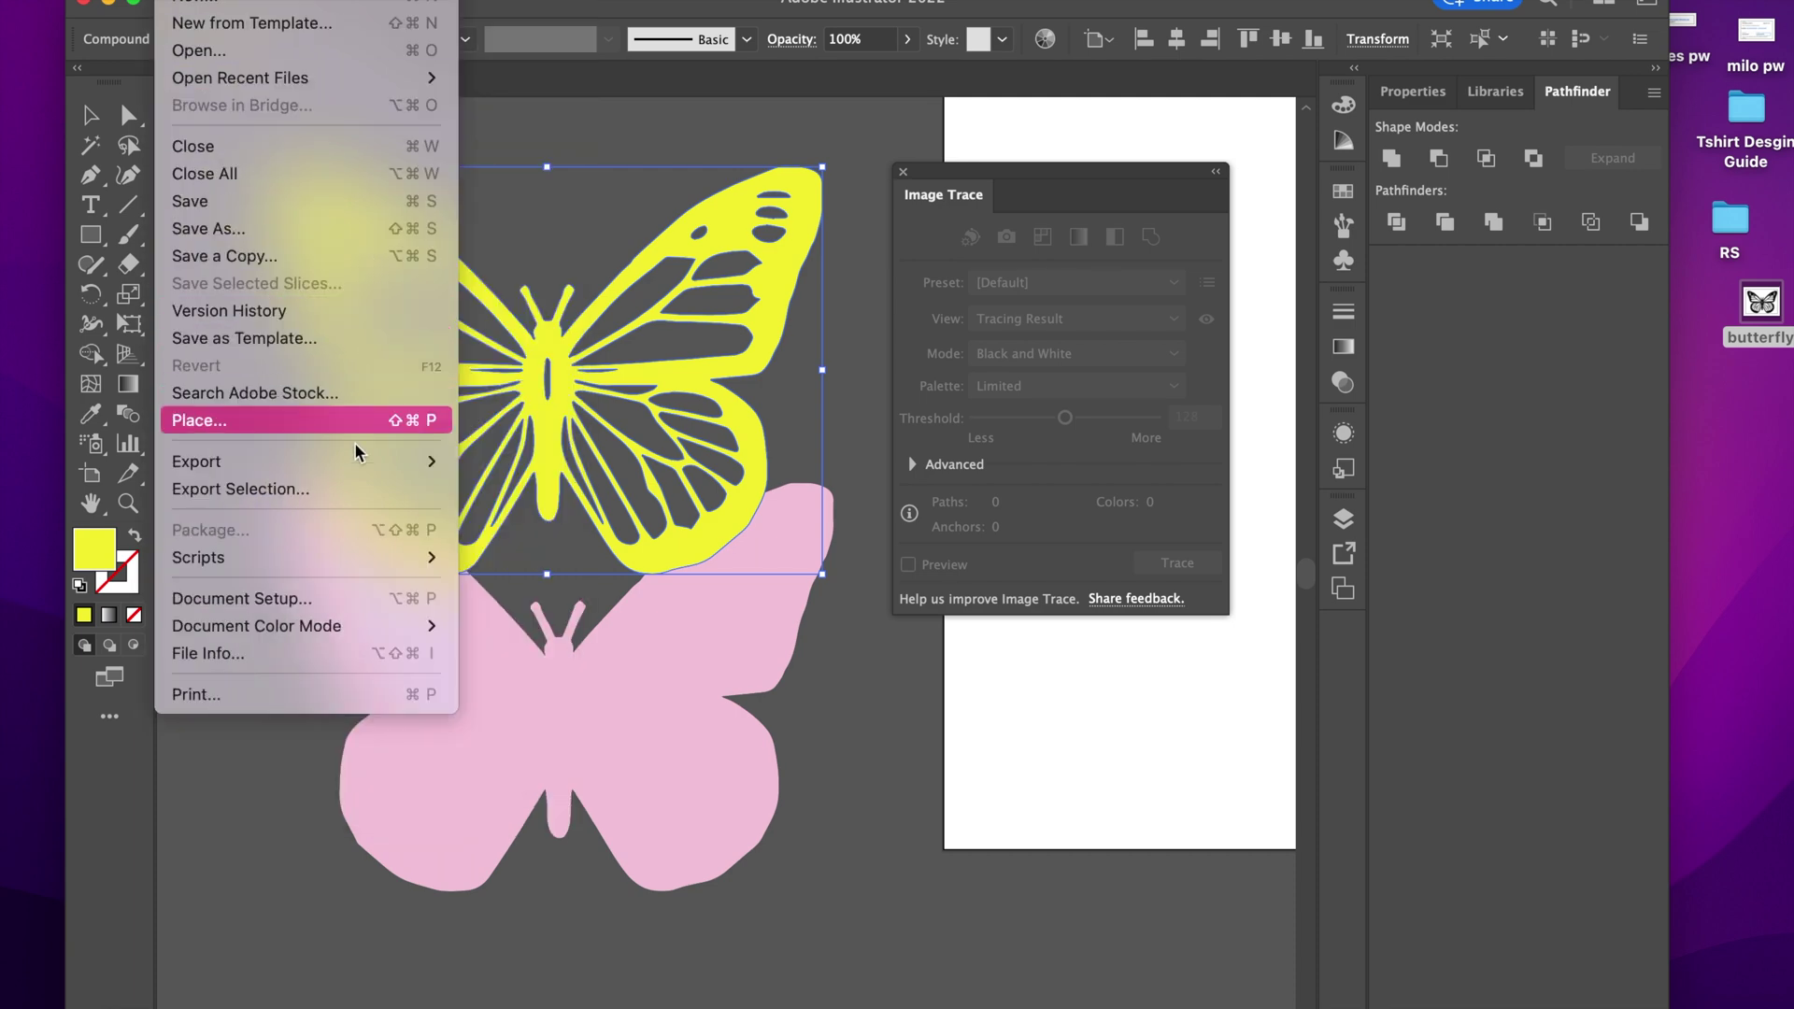
mouse_move(359, 460)
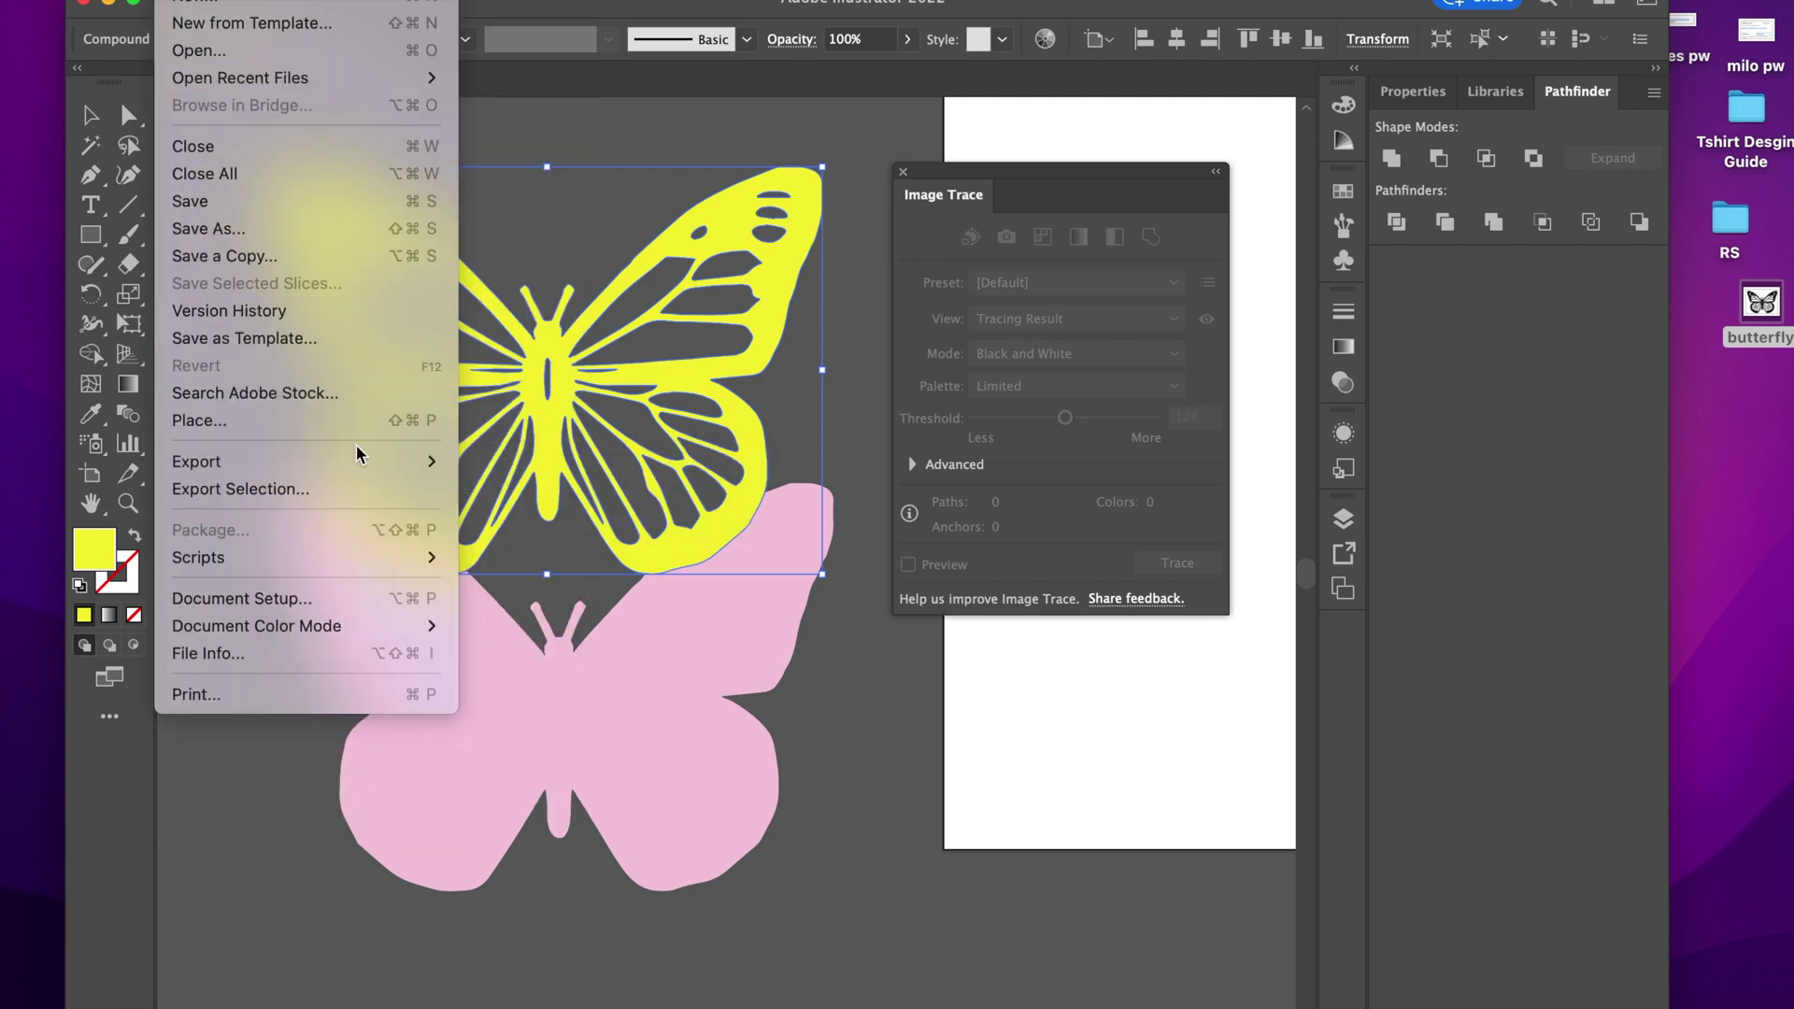
mouse_move(299, 1)
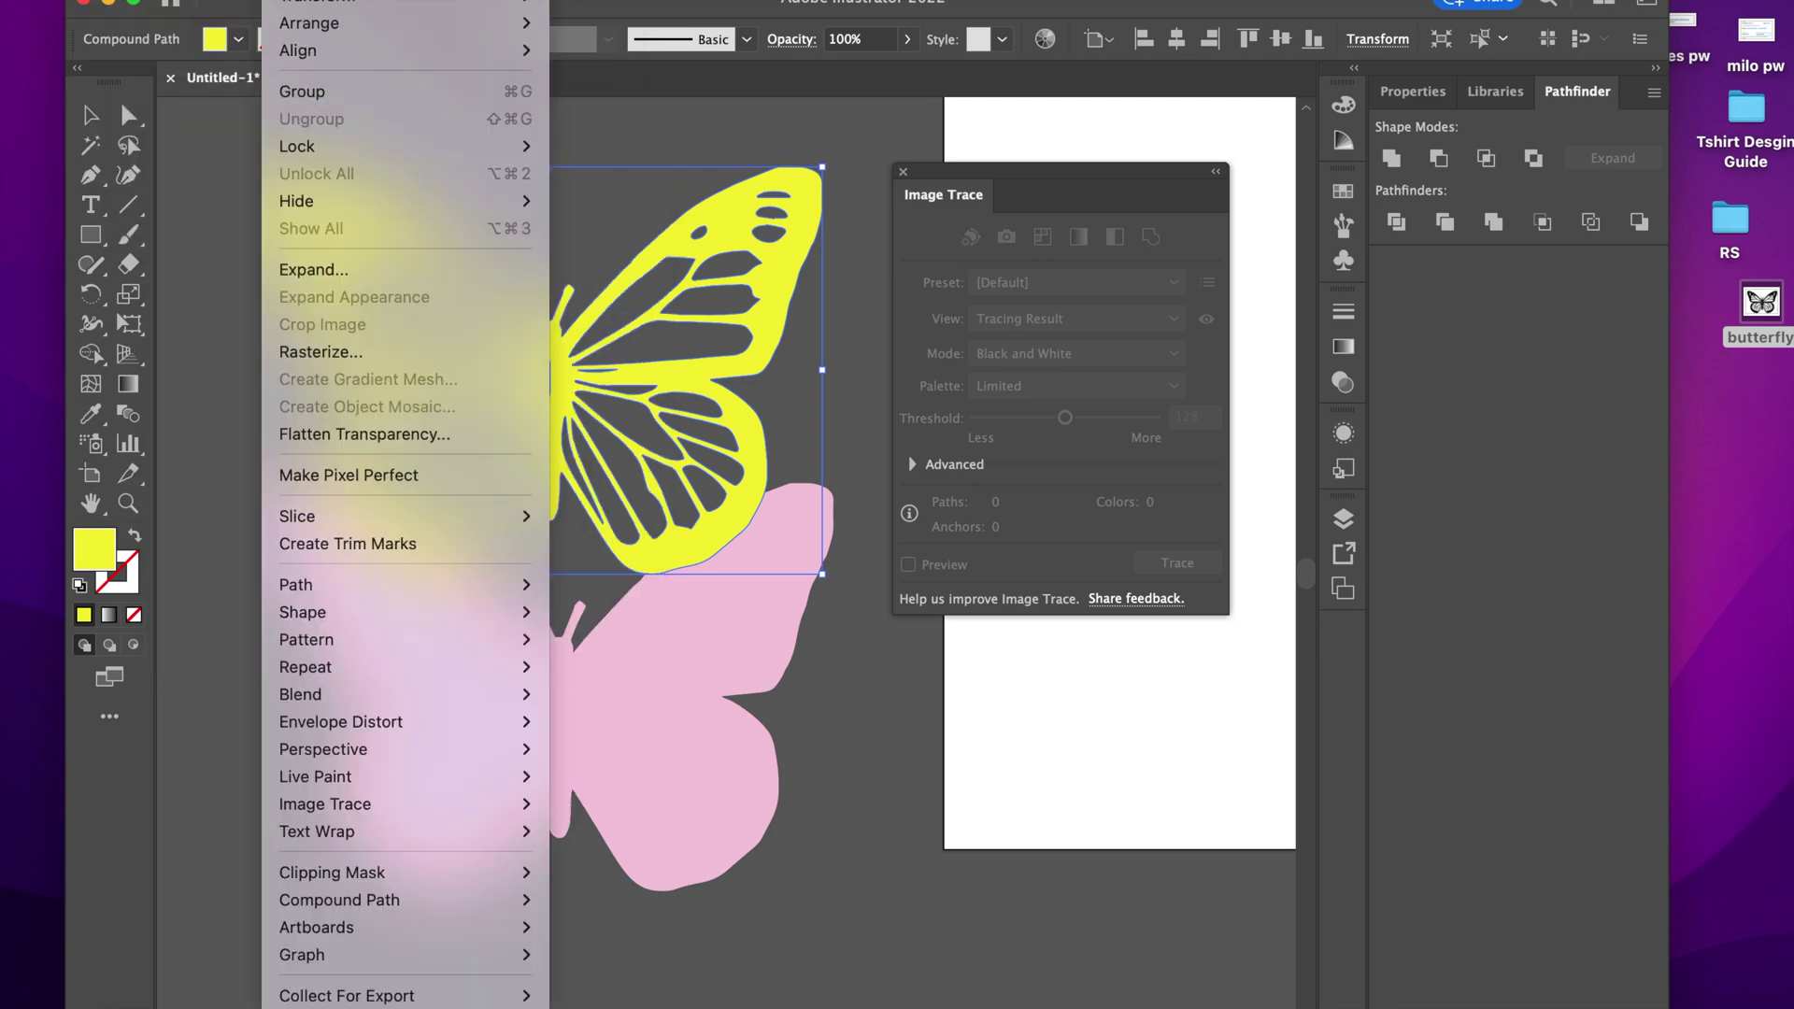
mouse_move(415, 901)
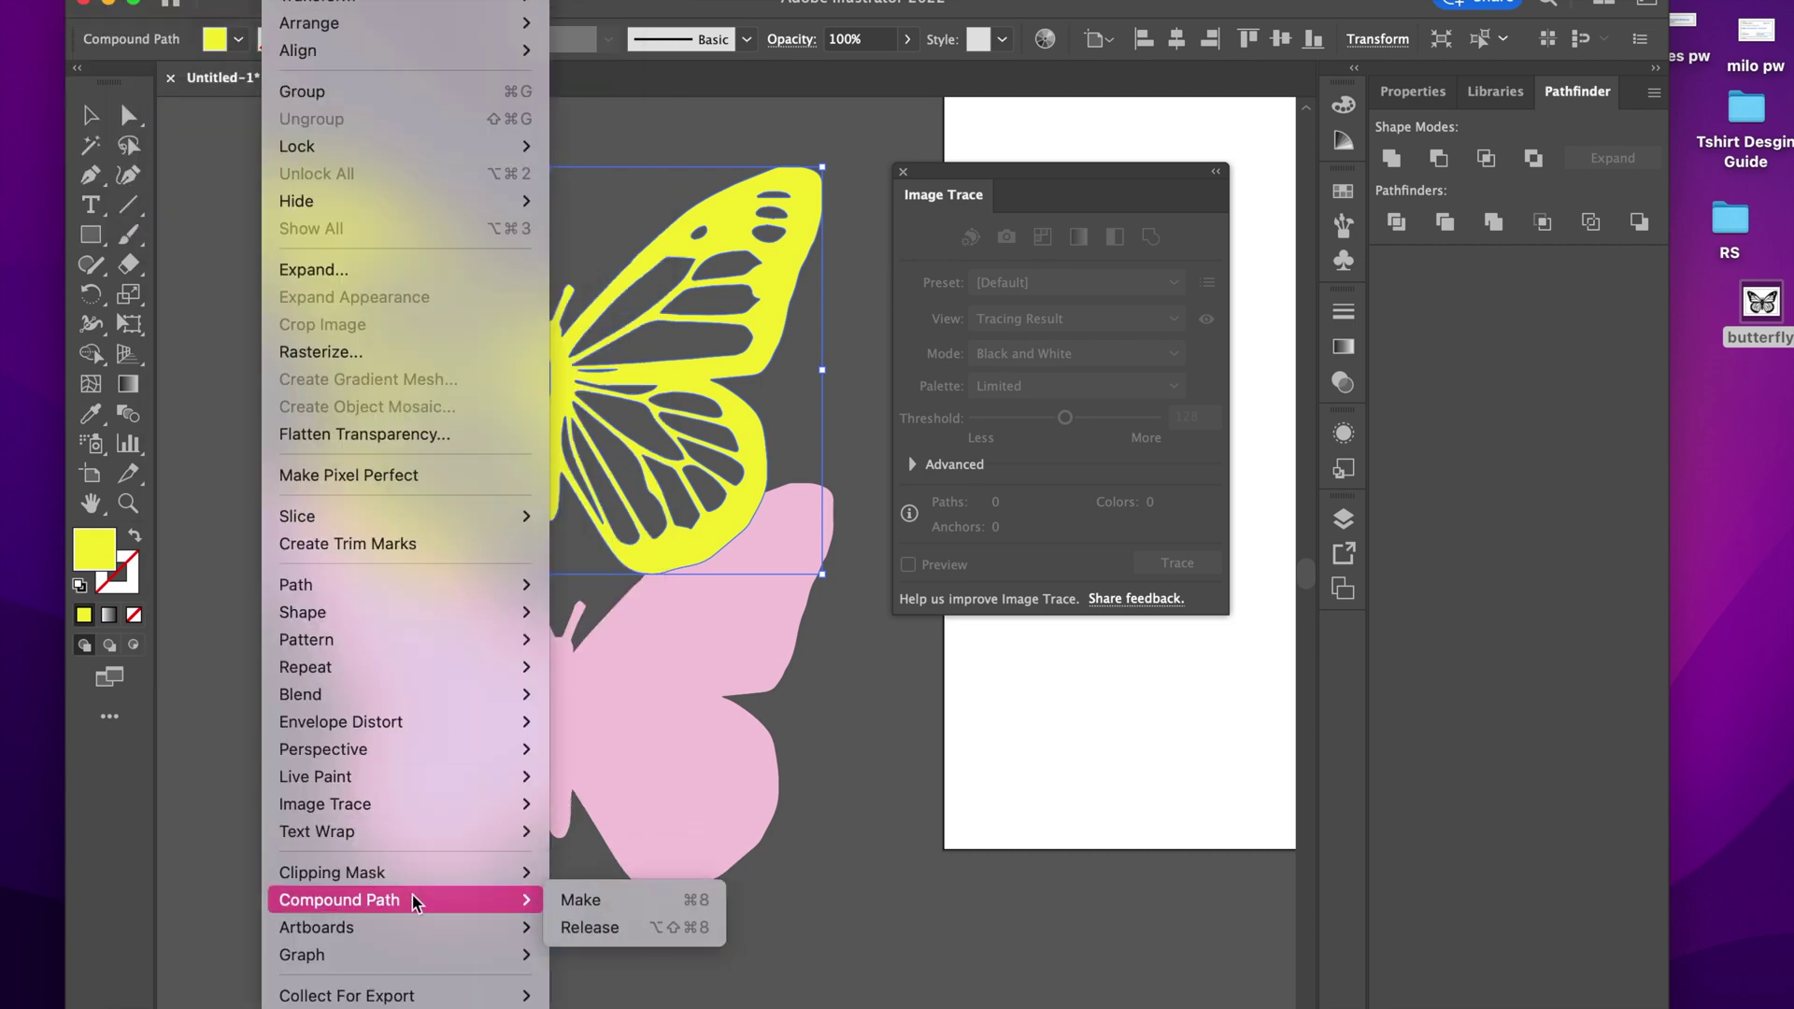
left_click(620, 903)
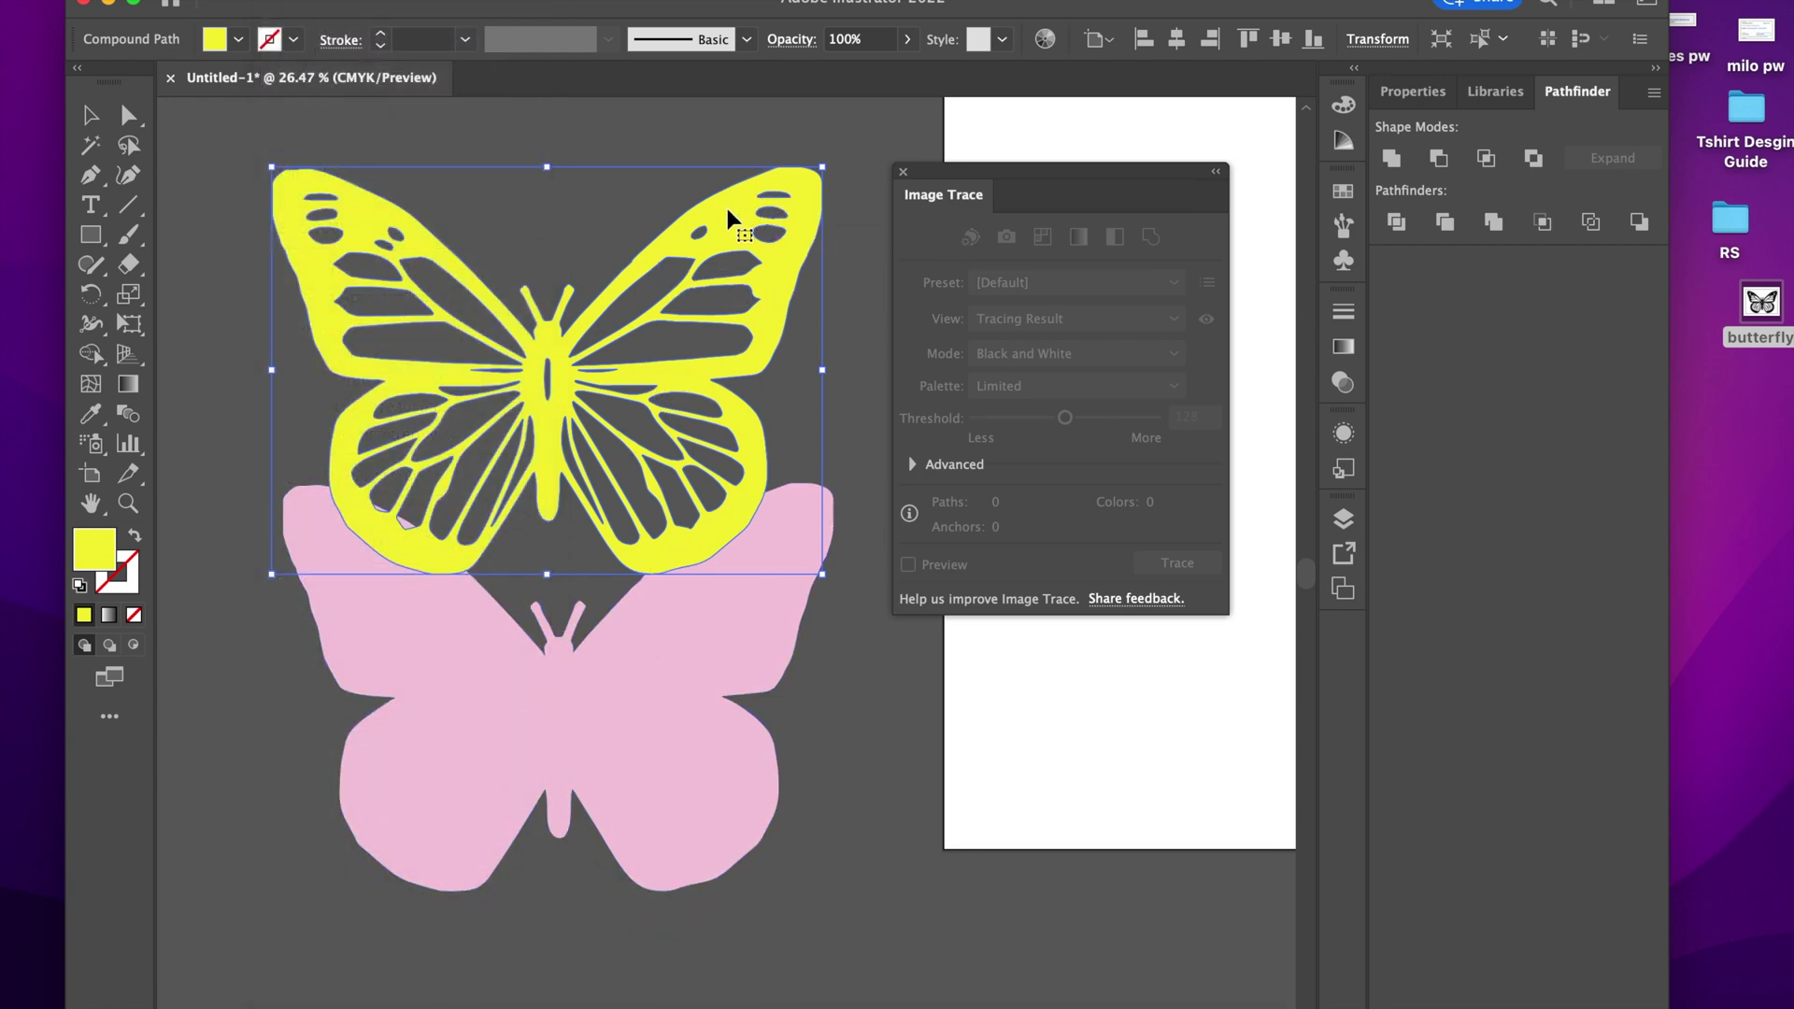
Nudge the yellow butterfly up and the pink silhouette down to bring them together
left_click_drag(660, 408, 651, 356)
left_click(709, 800)
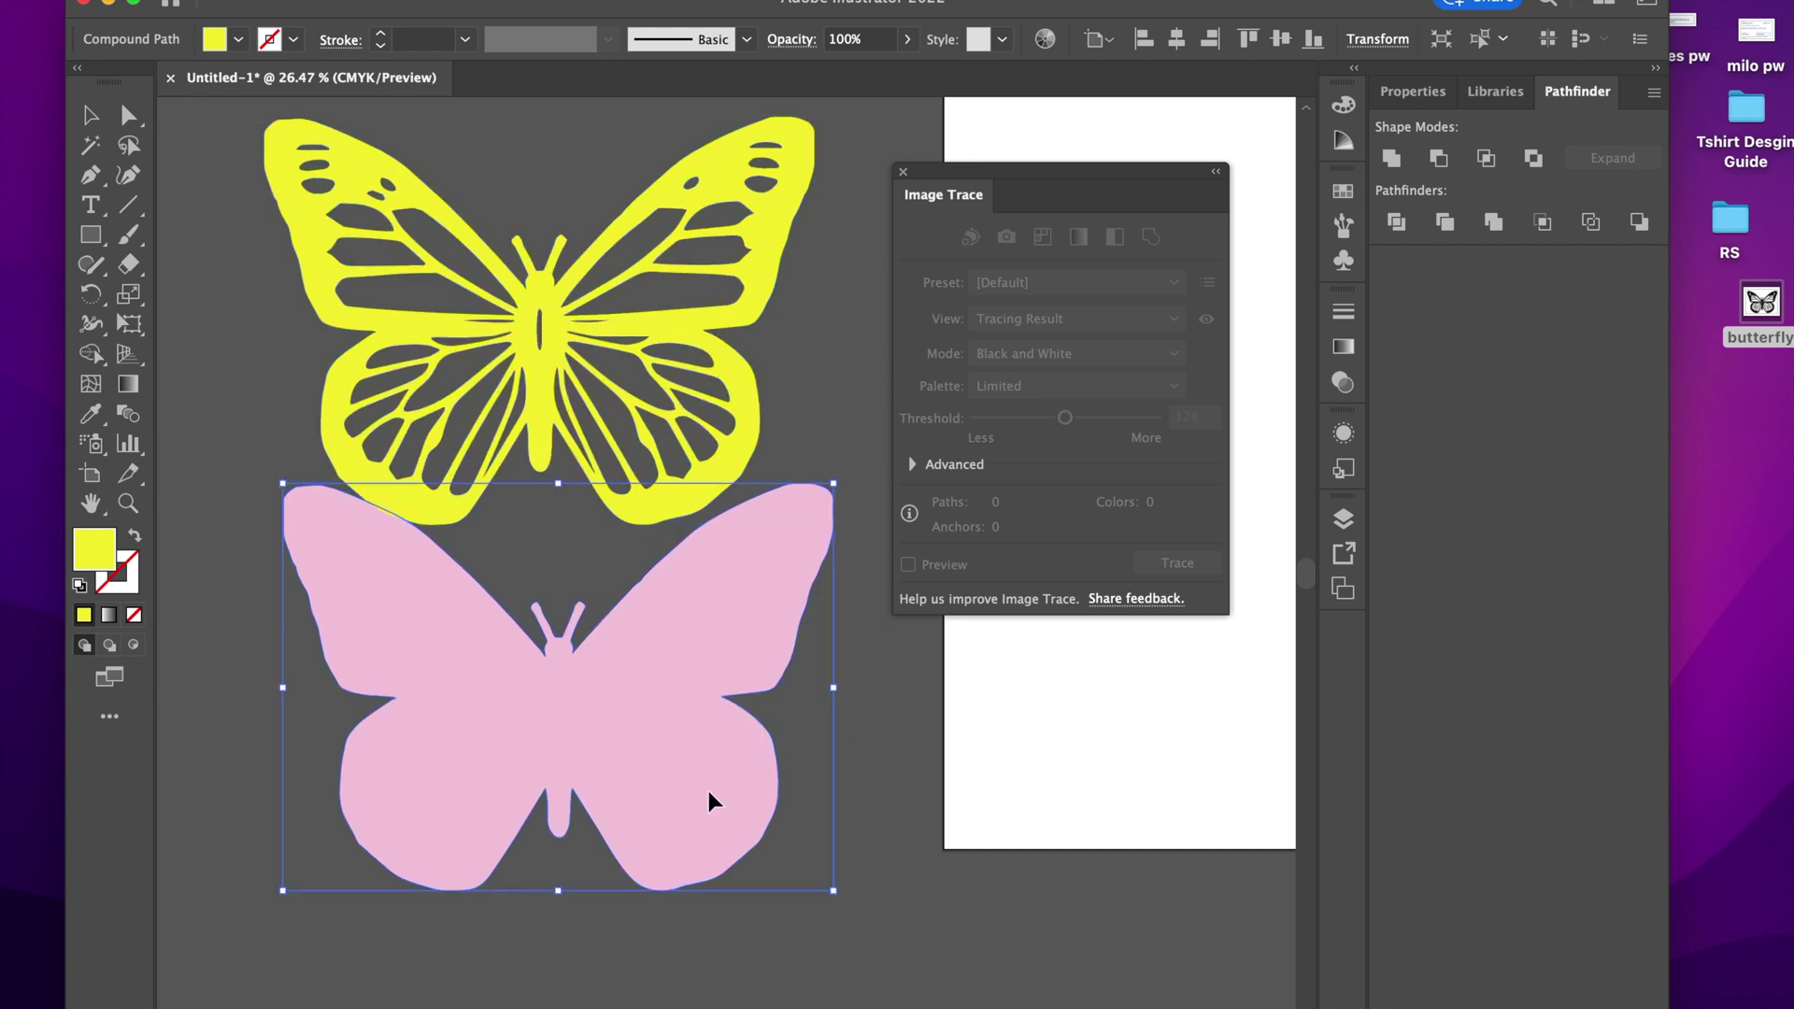
left_click_drag(624, 761, 645, 649)
Dock the Image Trace panel and move the stacked butterfly onto the artboard, yellow over pink
mouse_move(1078, 188)
left_mouse_down()
mouse_move(641, 188)
mouse_move(671, 211)
mouse_move(1465, 60)
mouse_move(1541, 121)
mouse_move(1534, 95)
left_mouse_up()
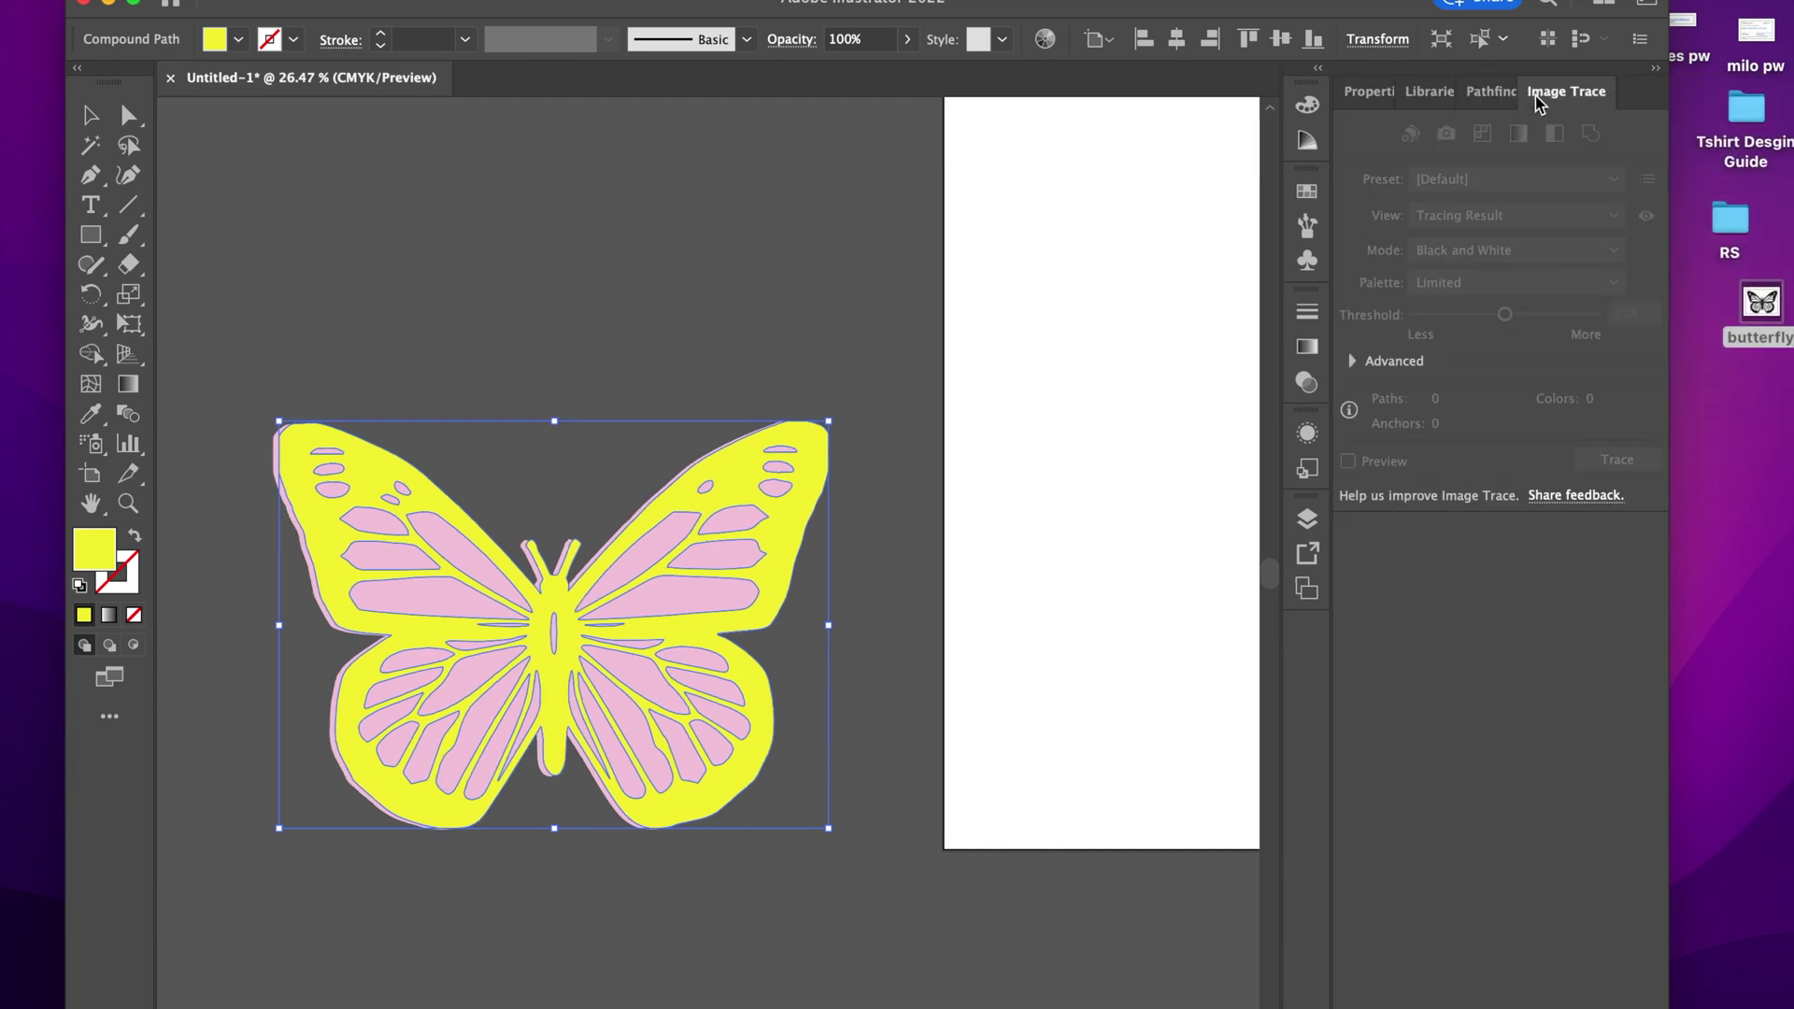
left_click(733, 301)
left_click_drag(557, 646, 681, 455)
left_click(1084, 428)
left_click_drag(874, 373, 874, 368)
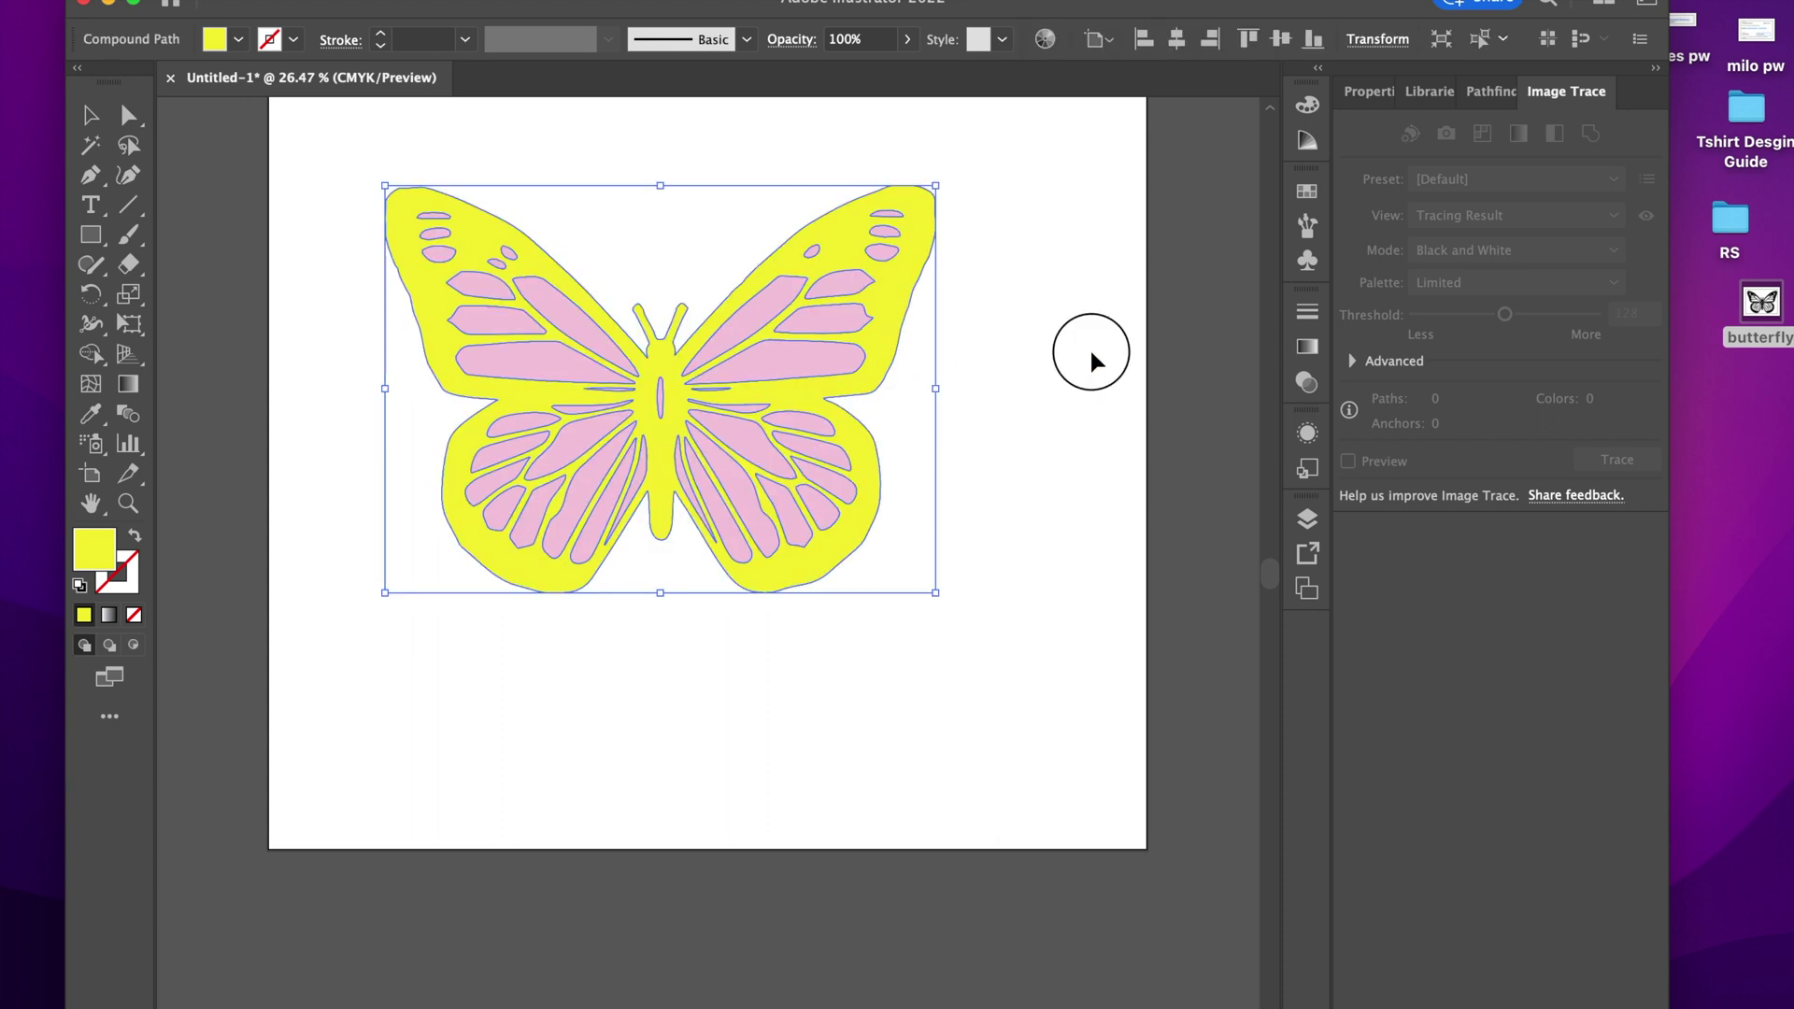
Scale up the stacked butterfly by a corner handle and shift it left on the artboard
left_click(1091, 360)
scroll(1069, 396, "up", 4)
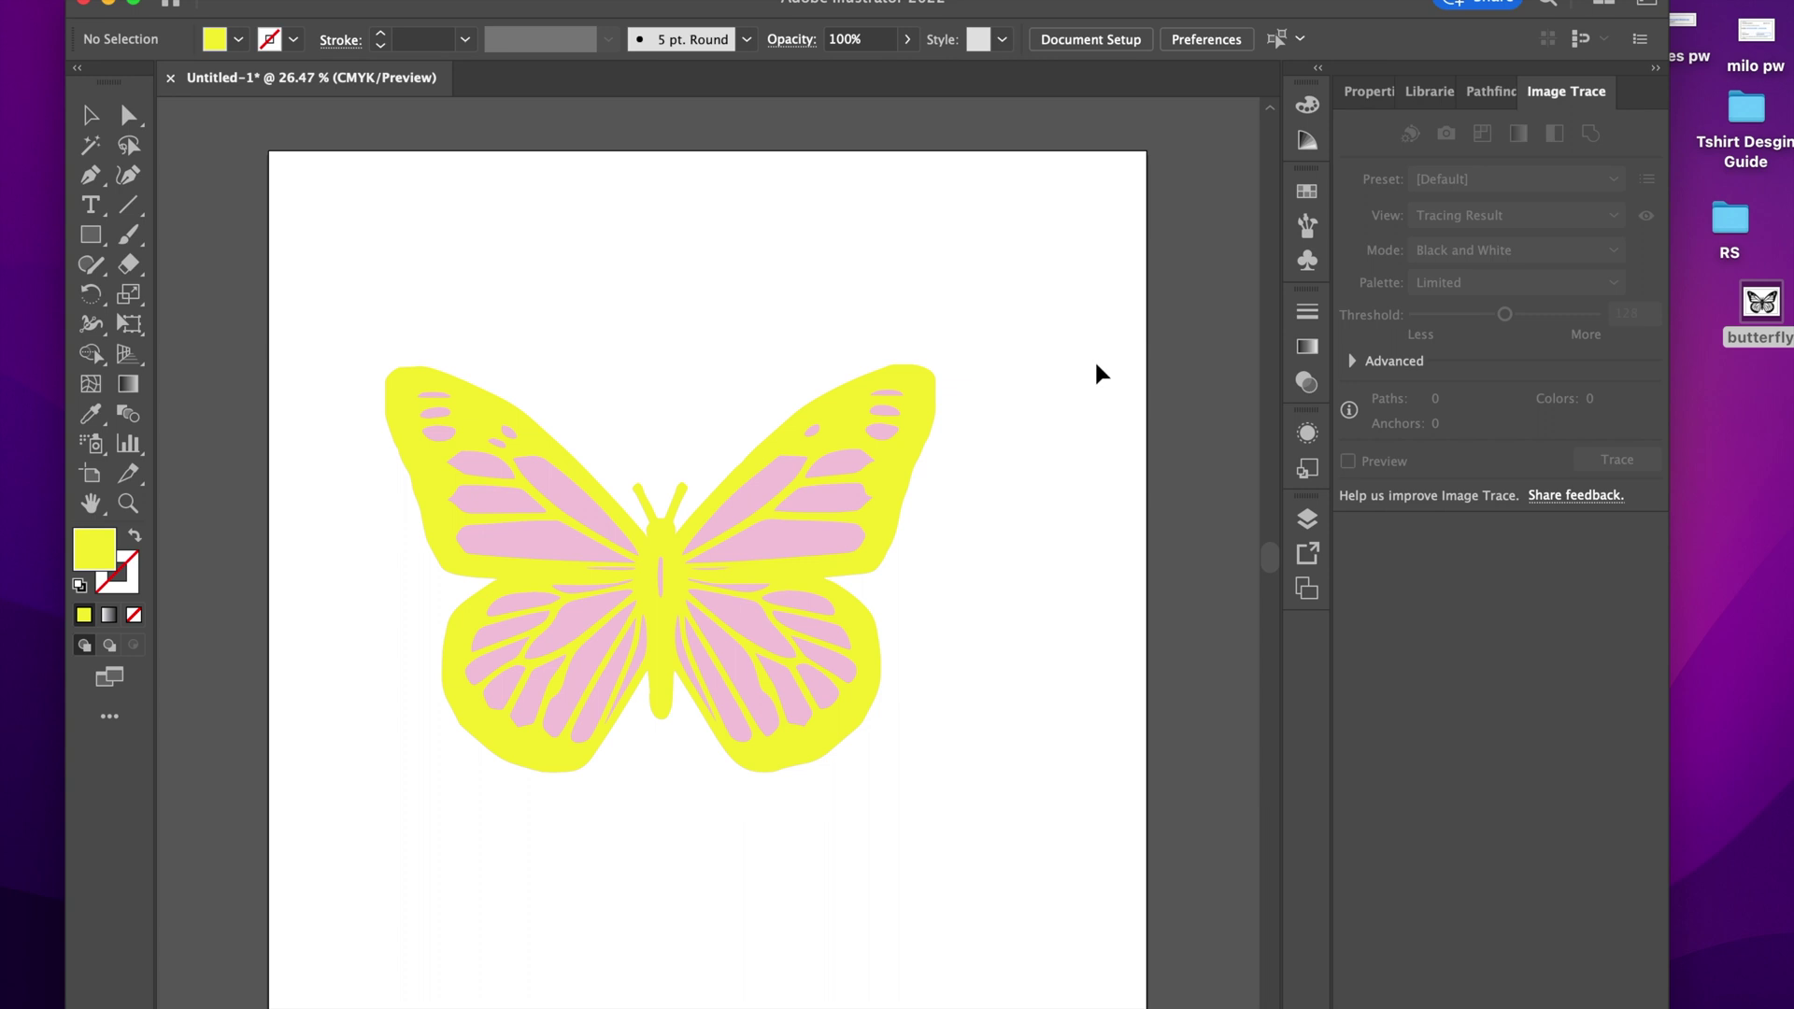
left_click_drag(1097, 329, 606, 813)
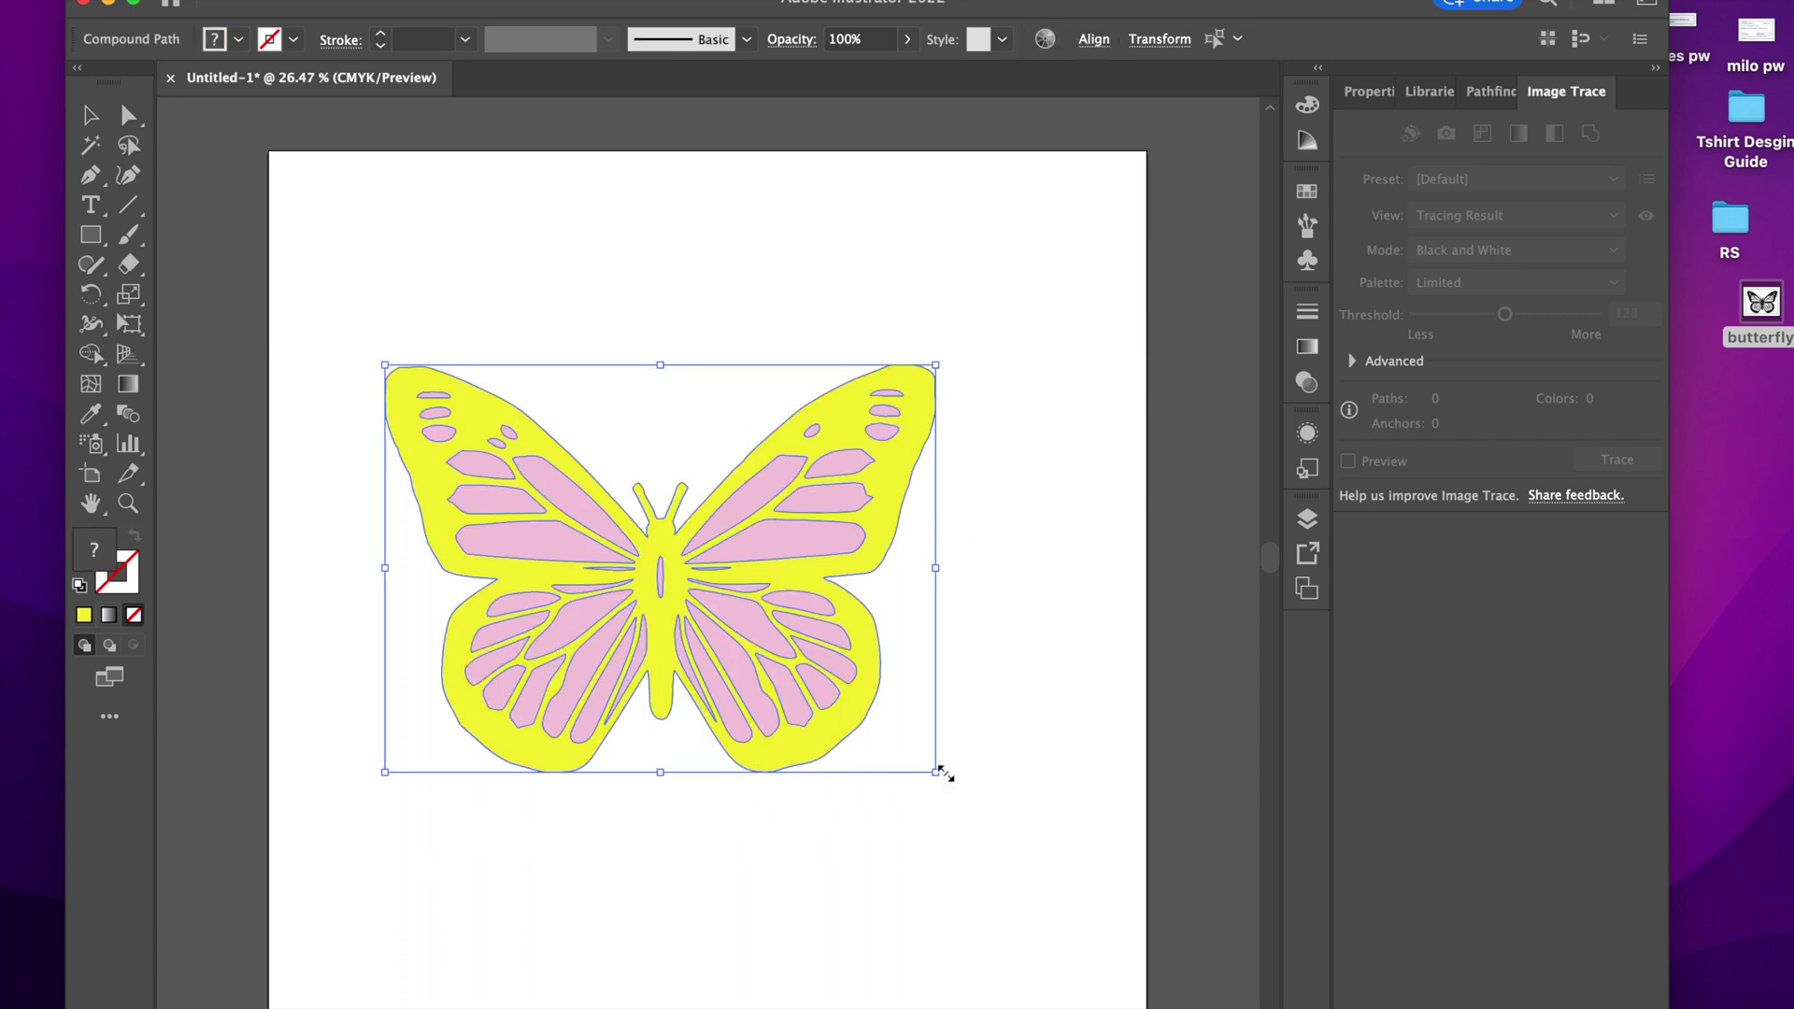
left_click_drag(936, 772, 1069, 905)
left_click_drag(858, 676, 801, 652)
left_click(1096, 584)
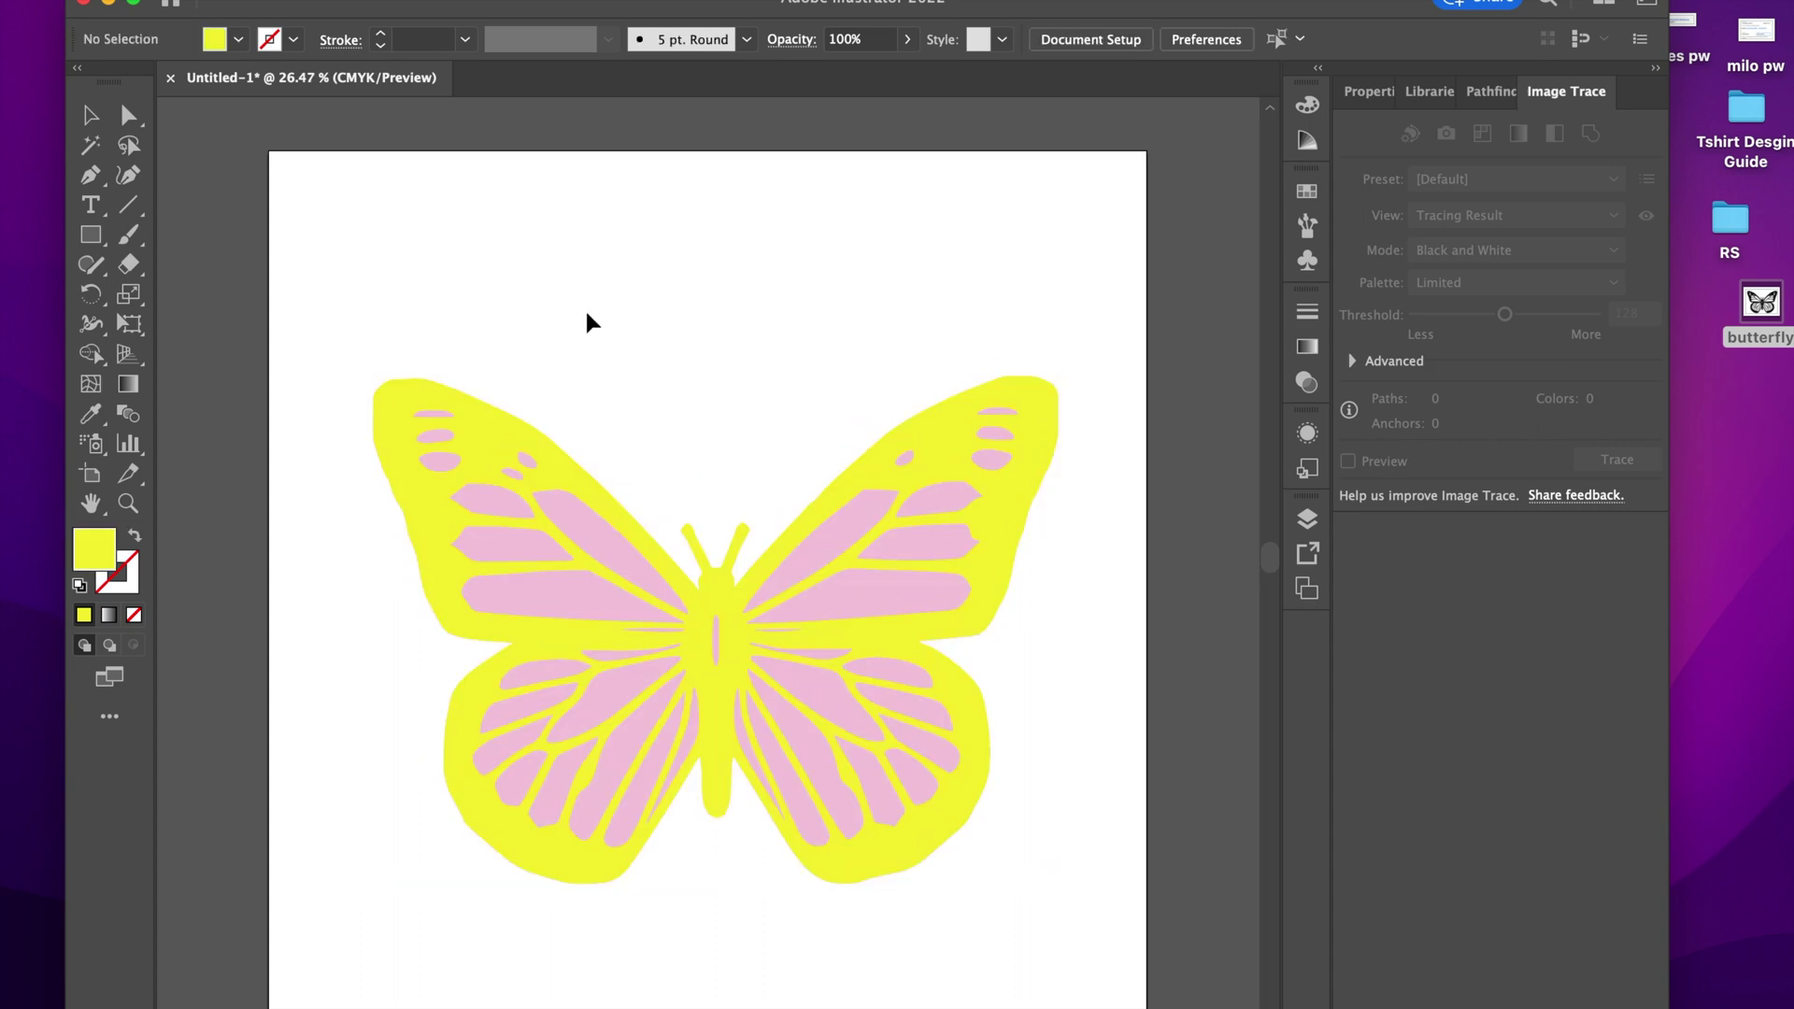
Select the whole butterfly and check its anchor points with A, then return to V
left_click_drag(447, 247, 1114, 938)
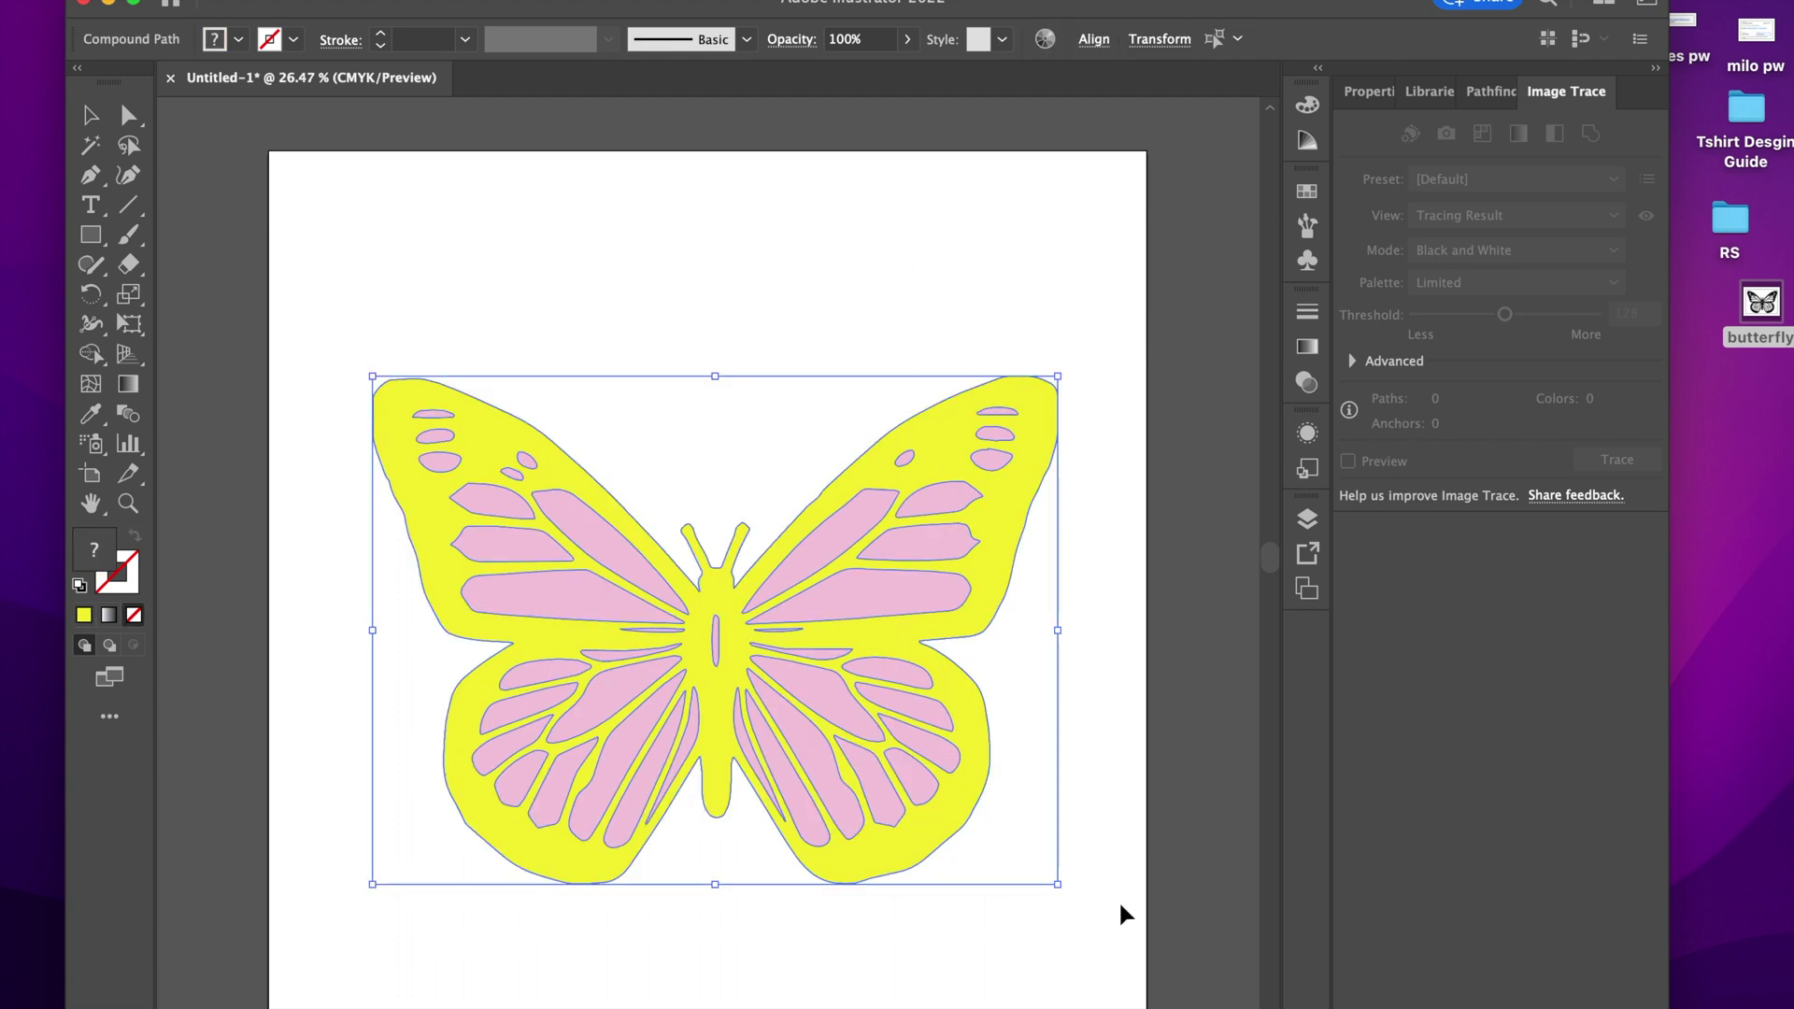
key("a")
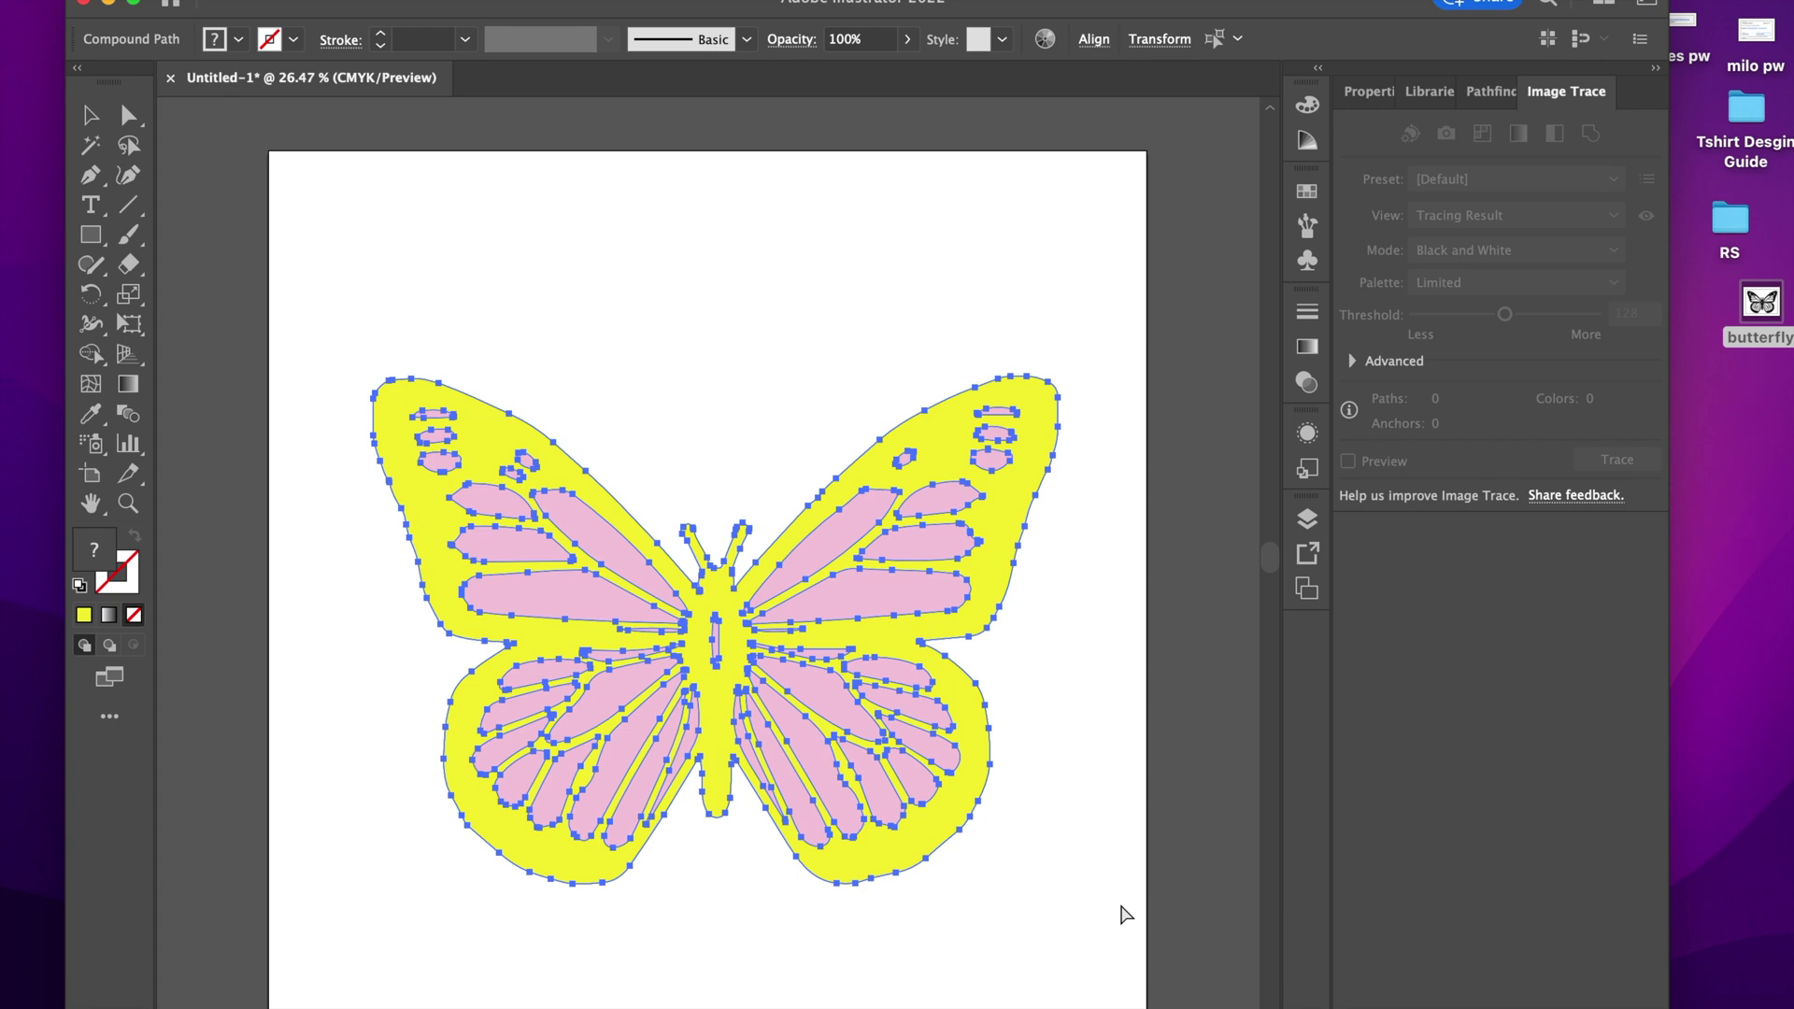
key("v")
left_click(1118, 911)
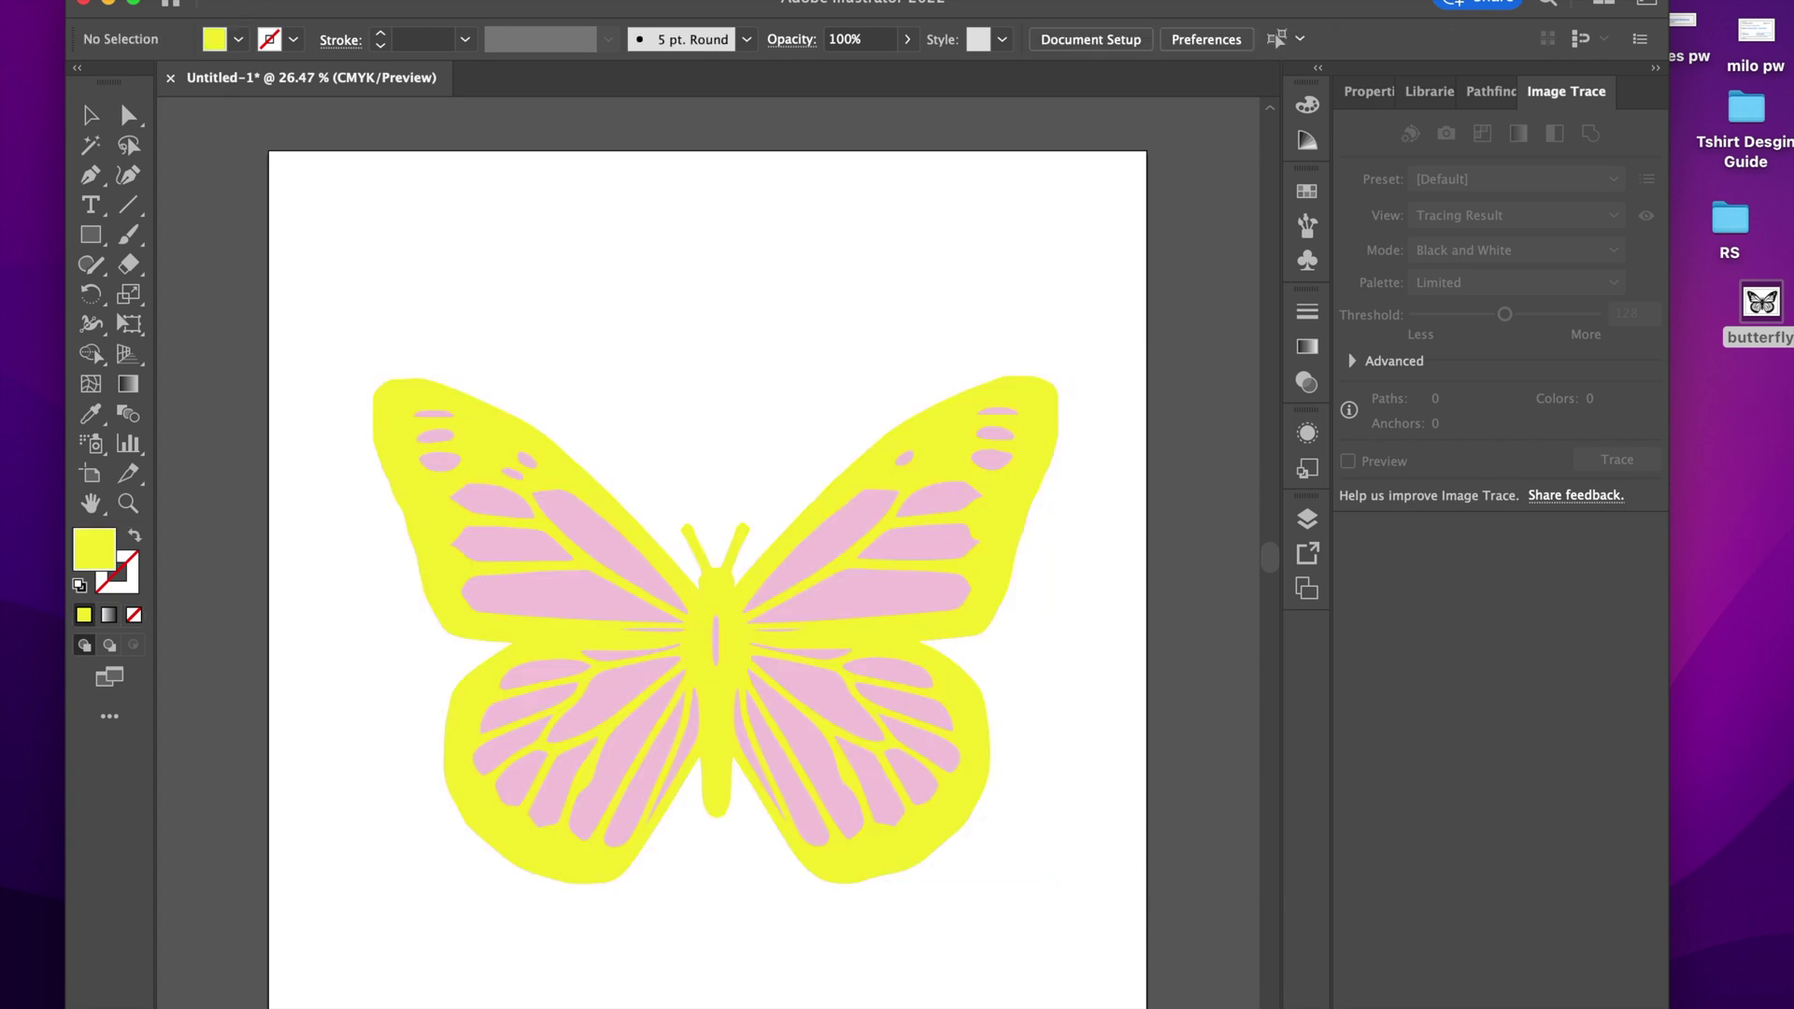
left_click(187, 2)
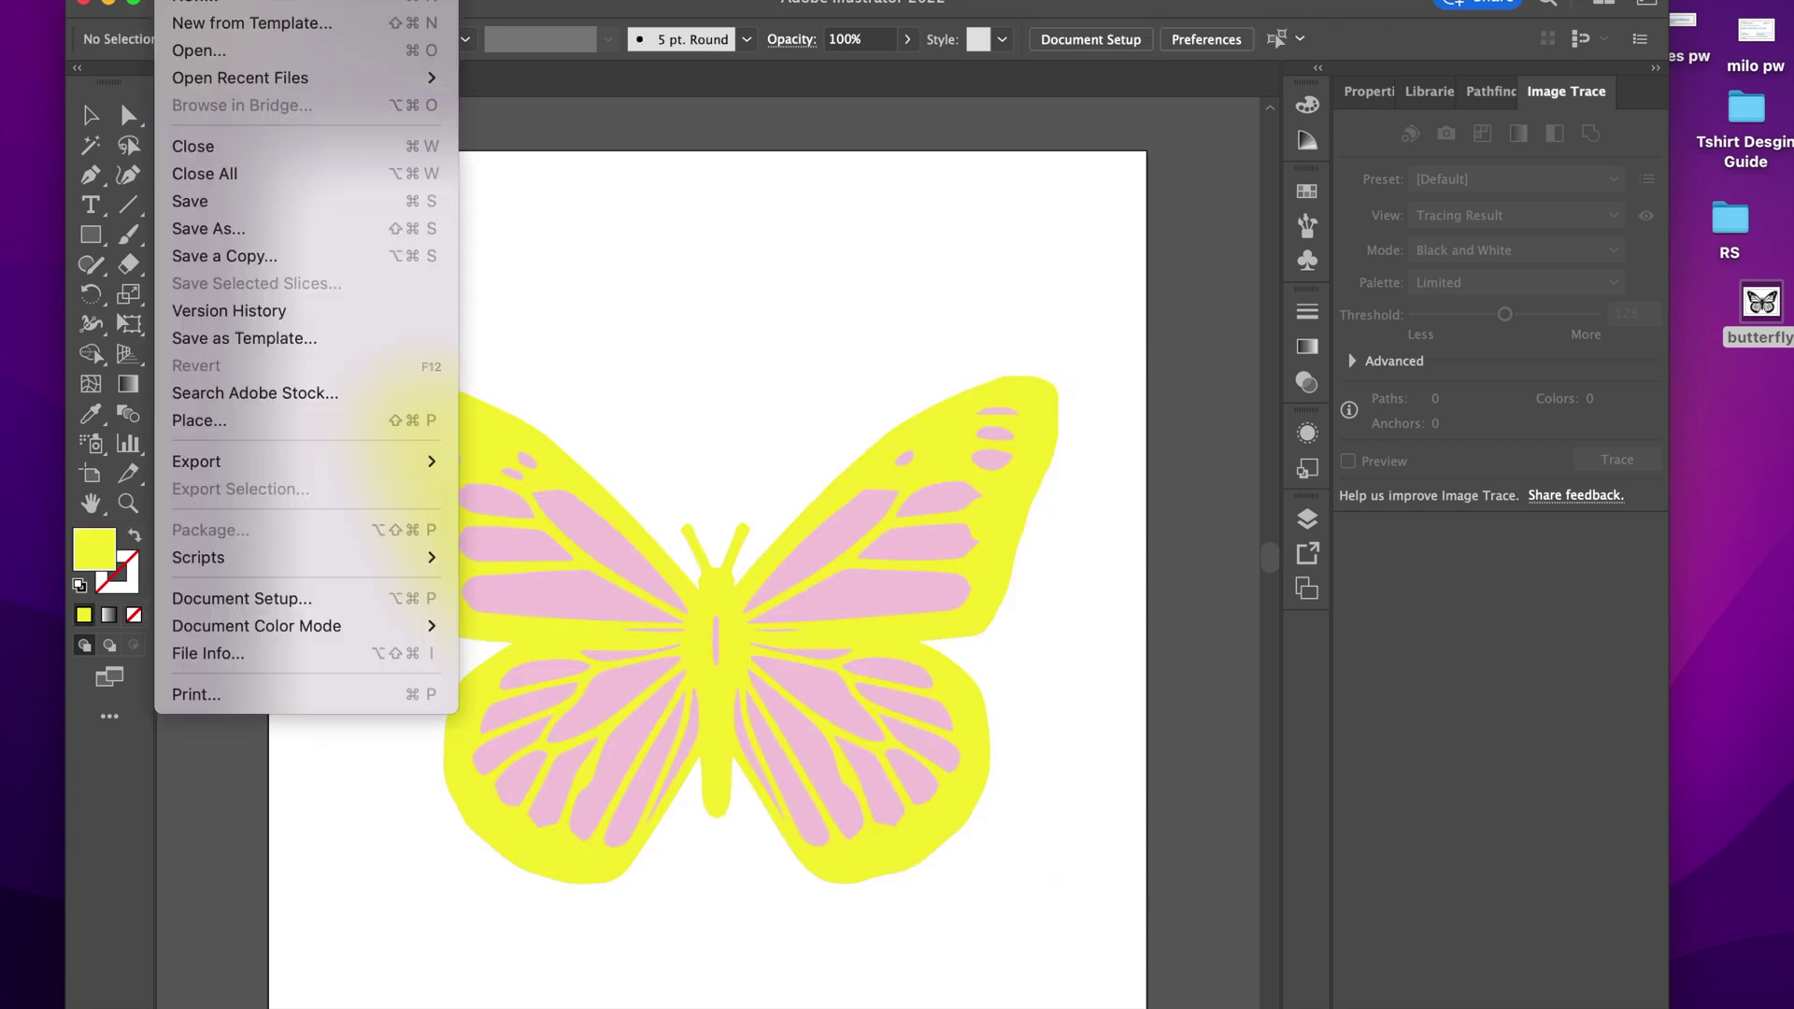
Set up Export As with SVG (svg) format, saving Untitled-1.svg to Downloads
mouse_move(352, 461)
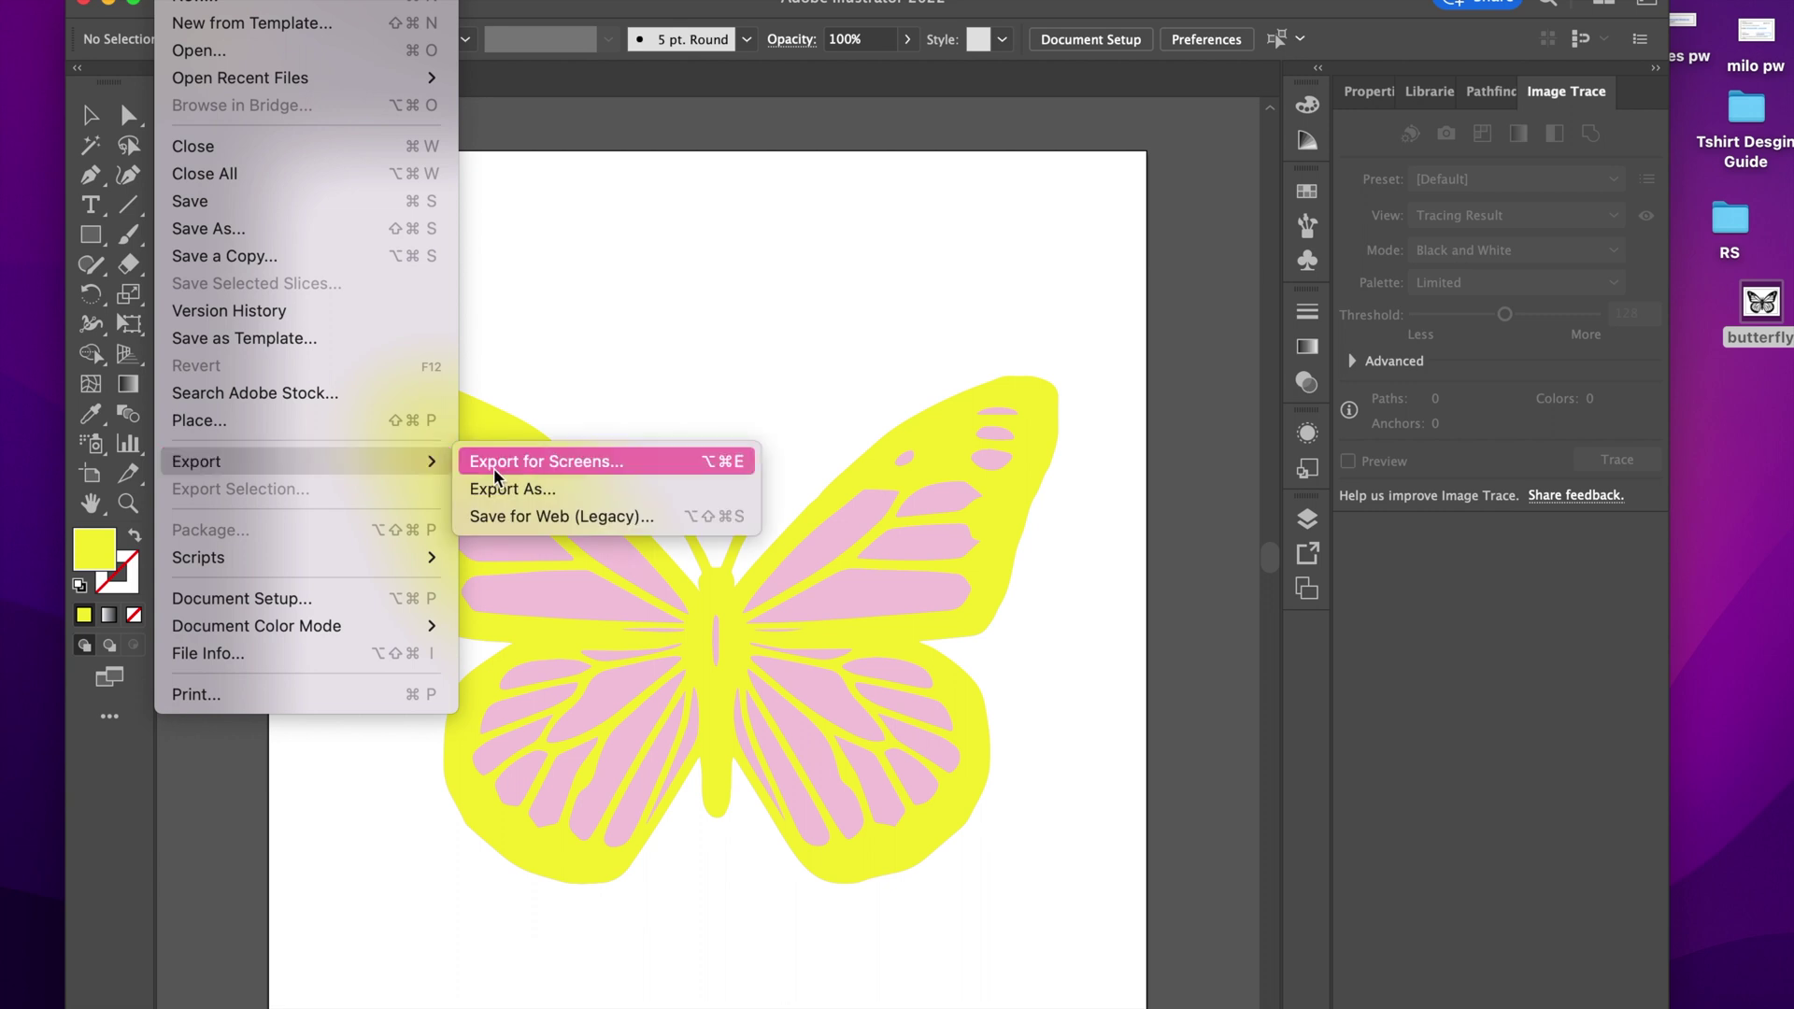
left_click(506, 492)
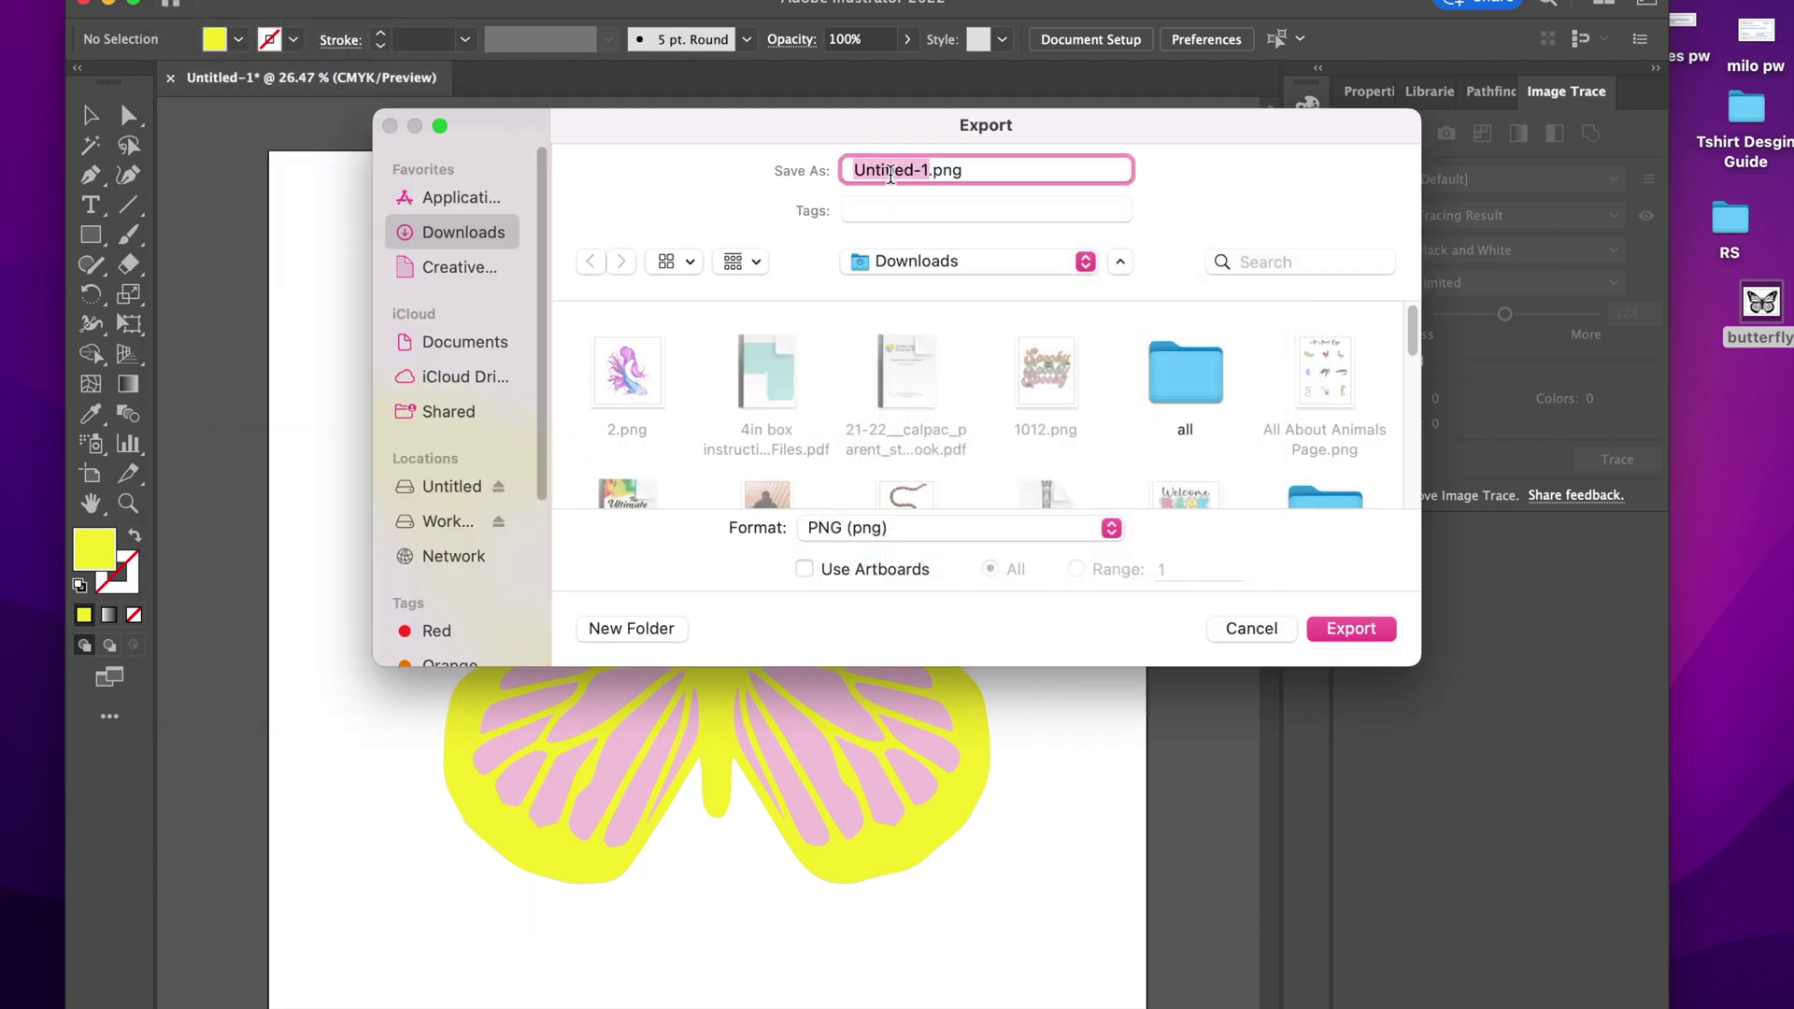
left_click(764, 537)
left_click(833, 528)
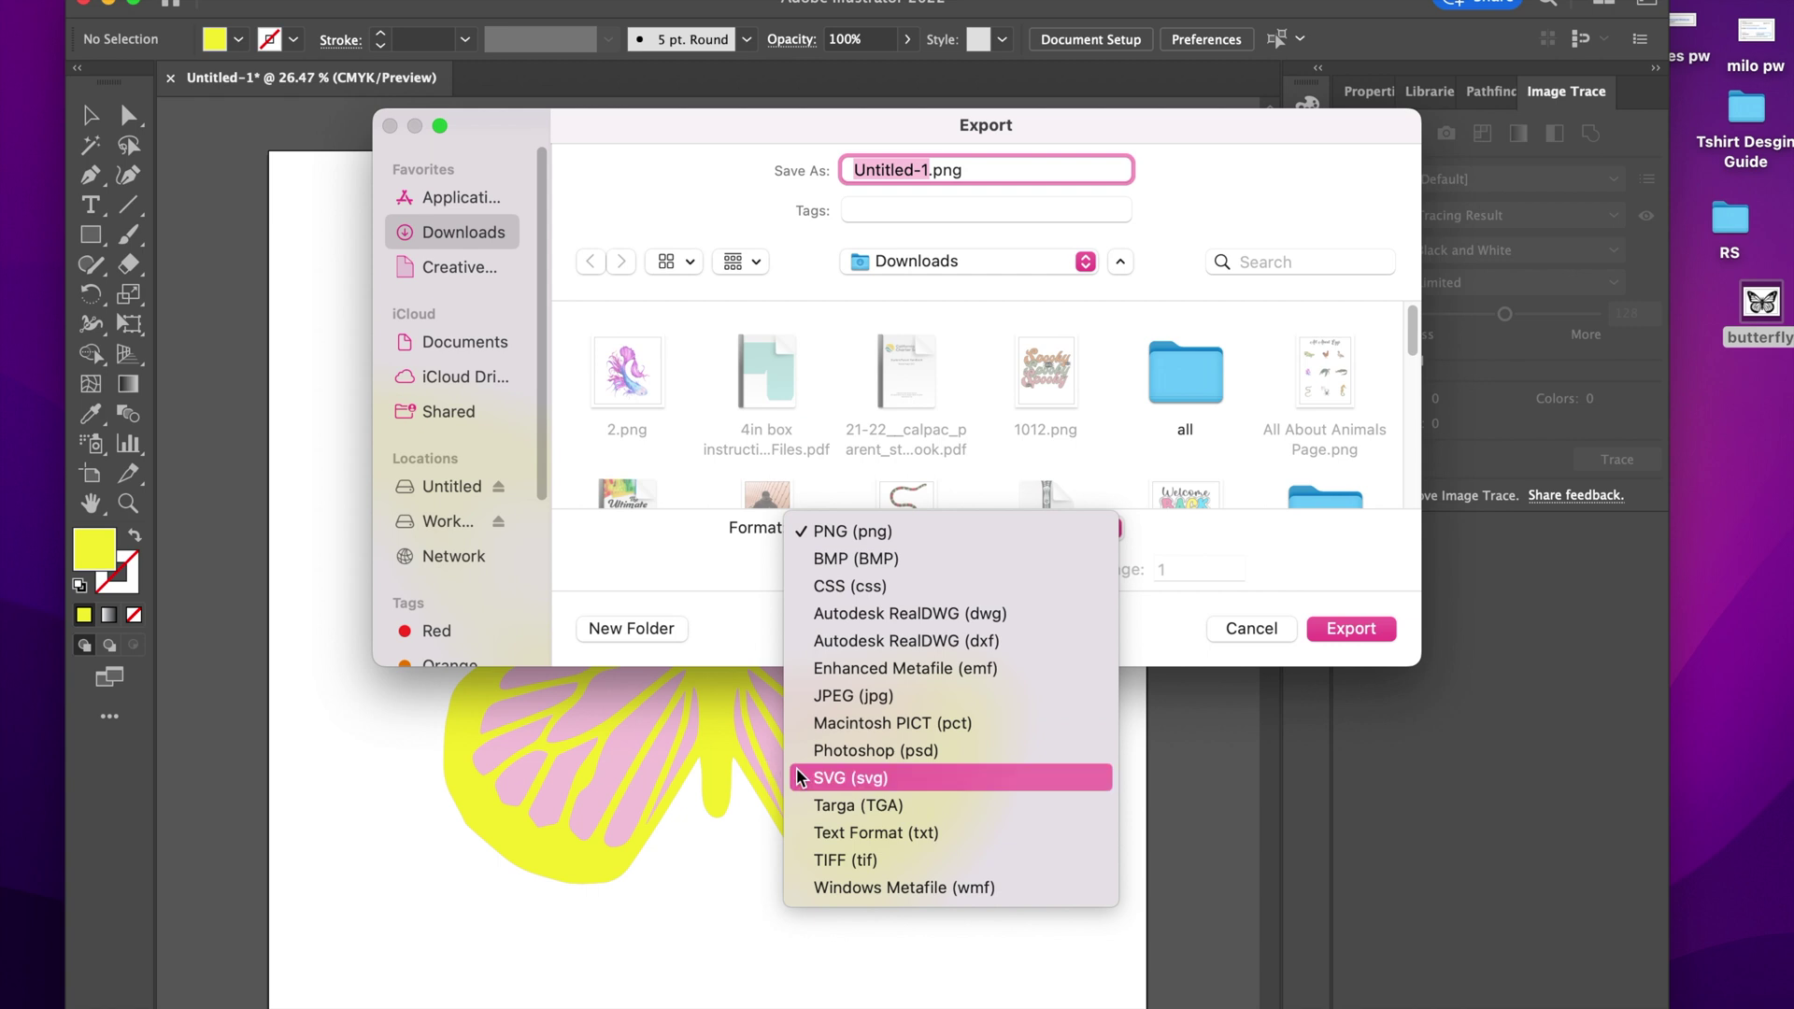
left_click(818, 790)
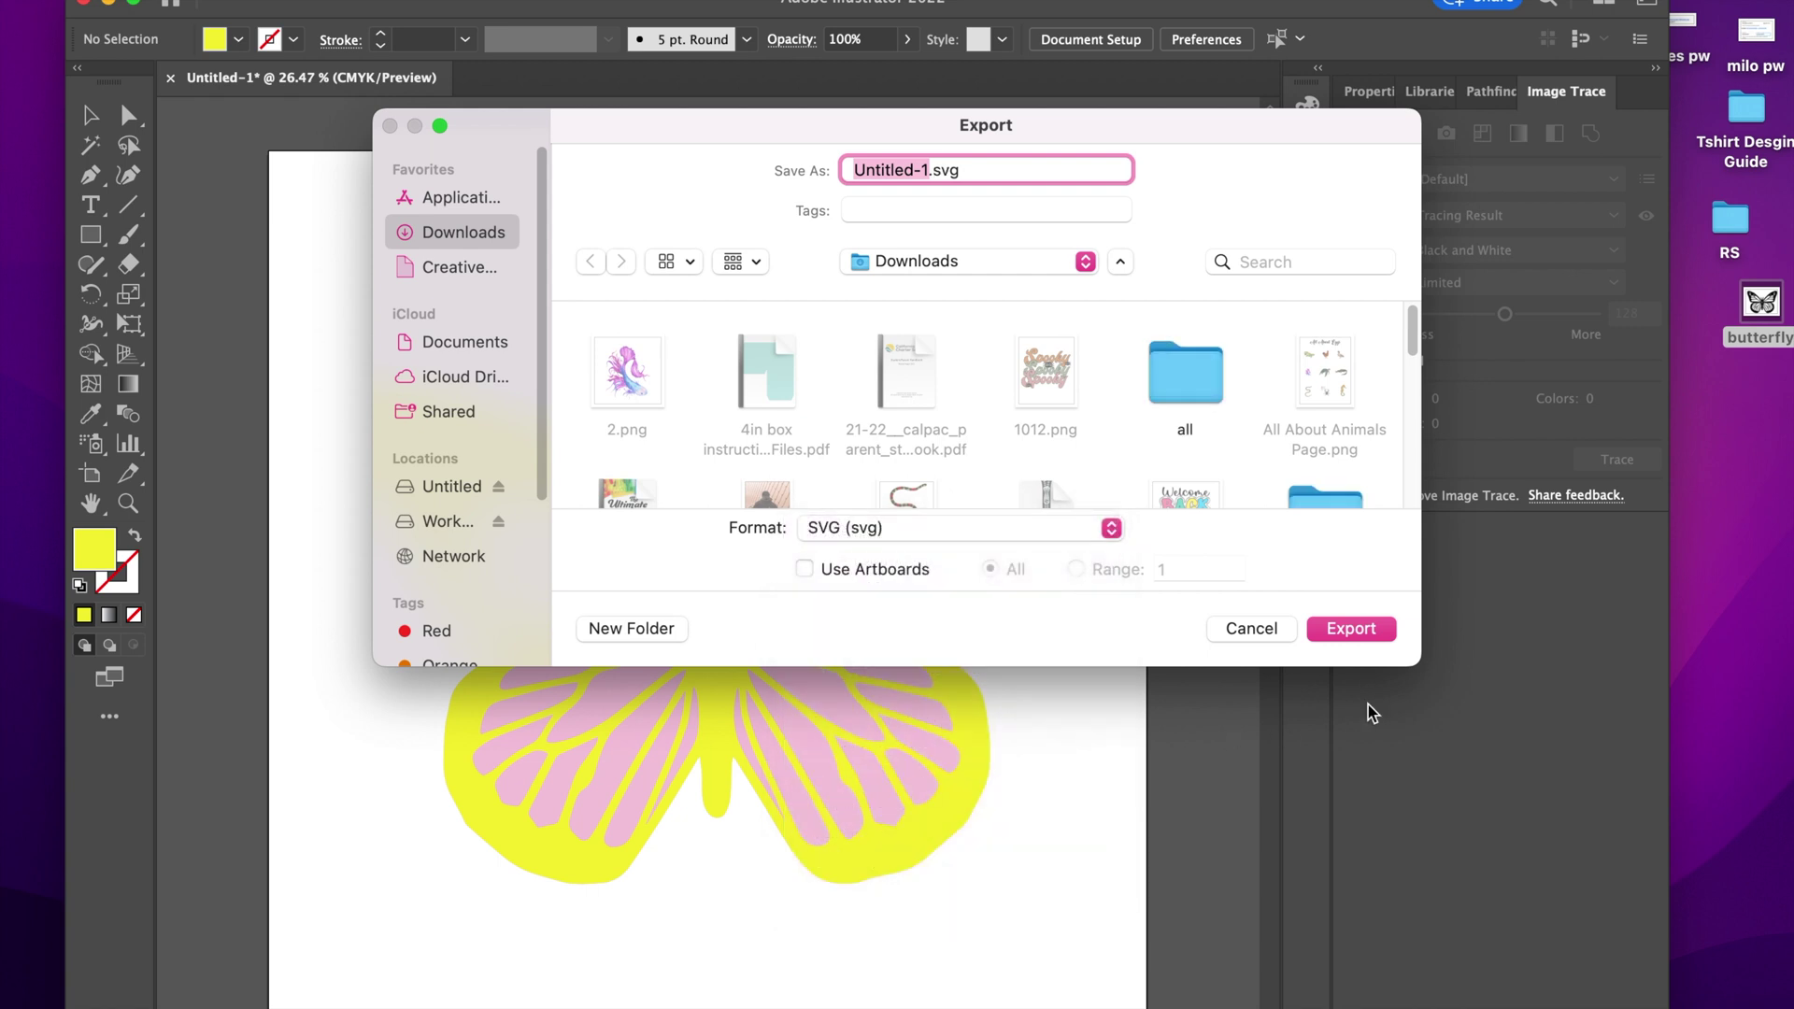
left_click(1354, 632)
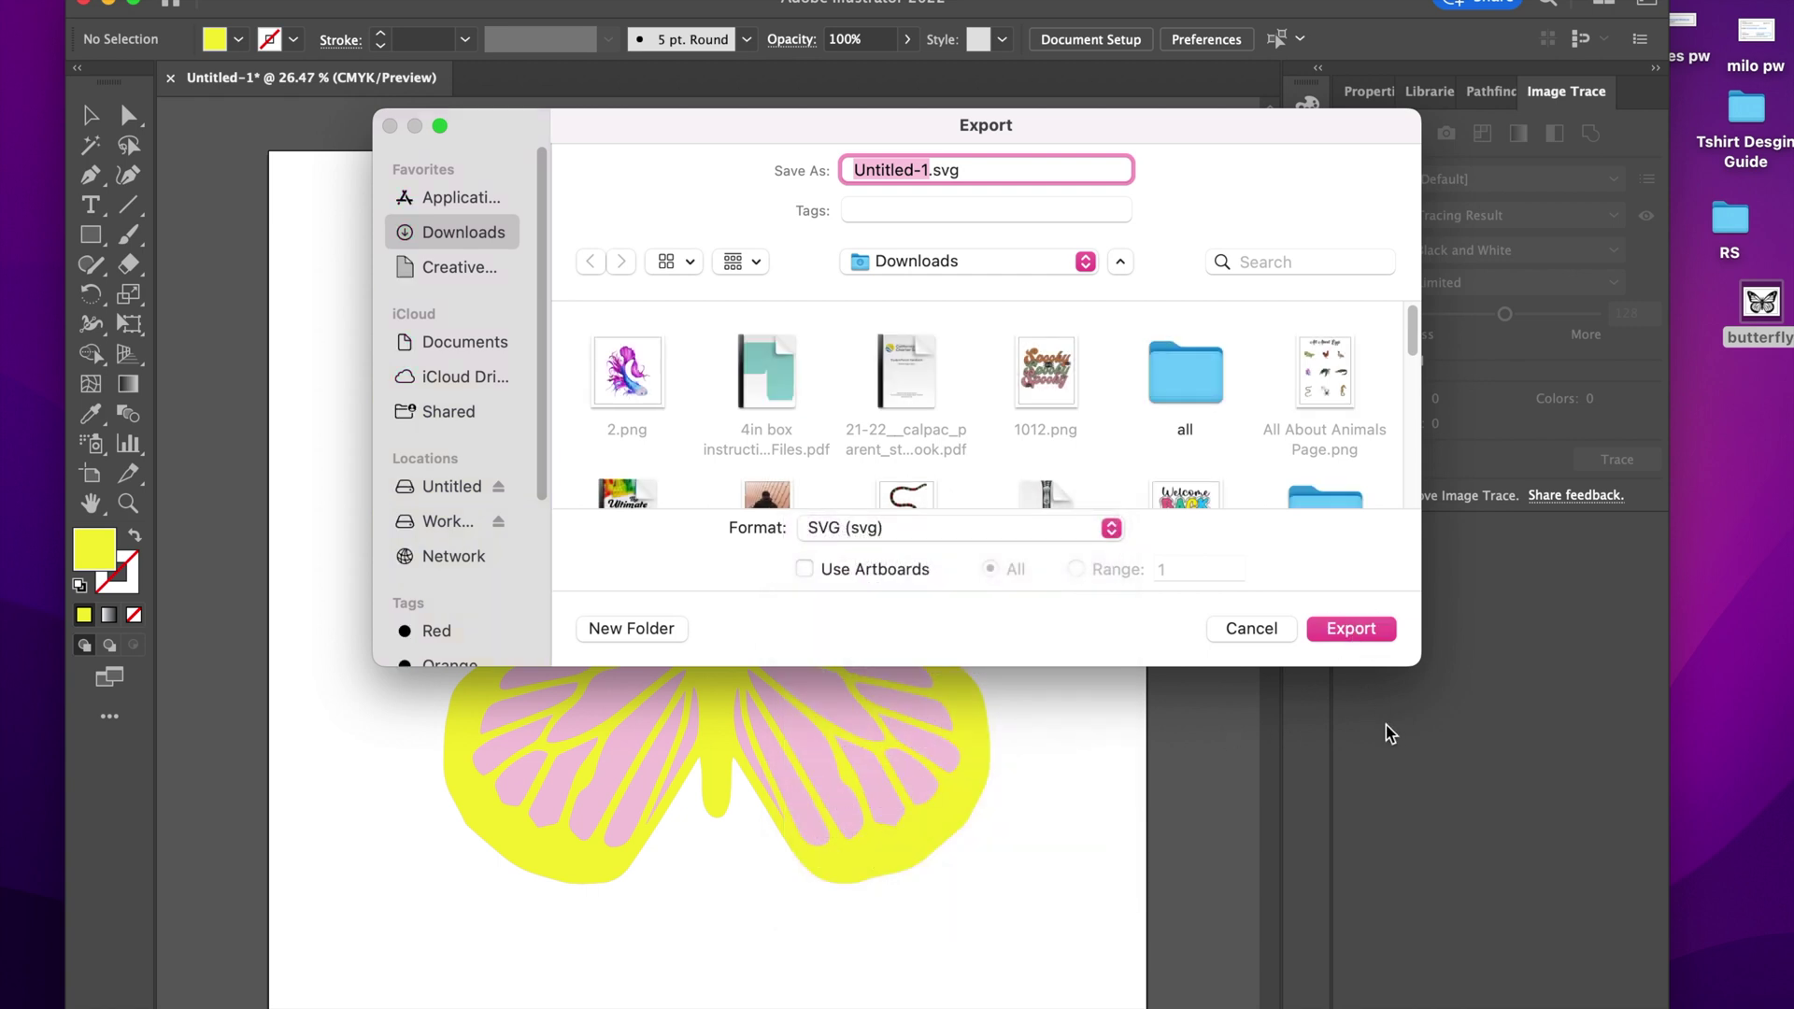
Export Untitled-1.svg with Object IDs set to Layer Names, then switch to Cricut Design Space
left_click(1336, 626)
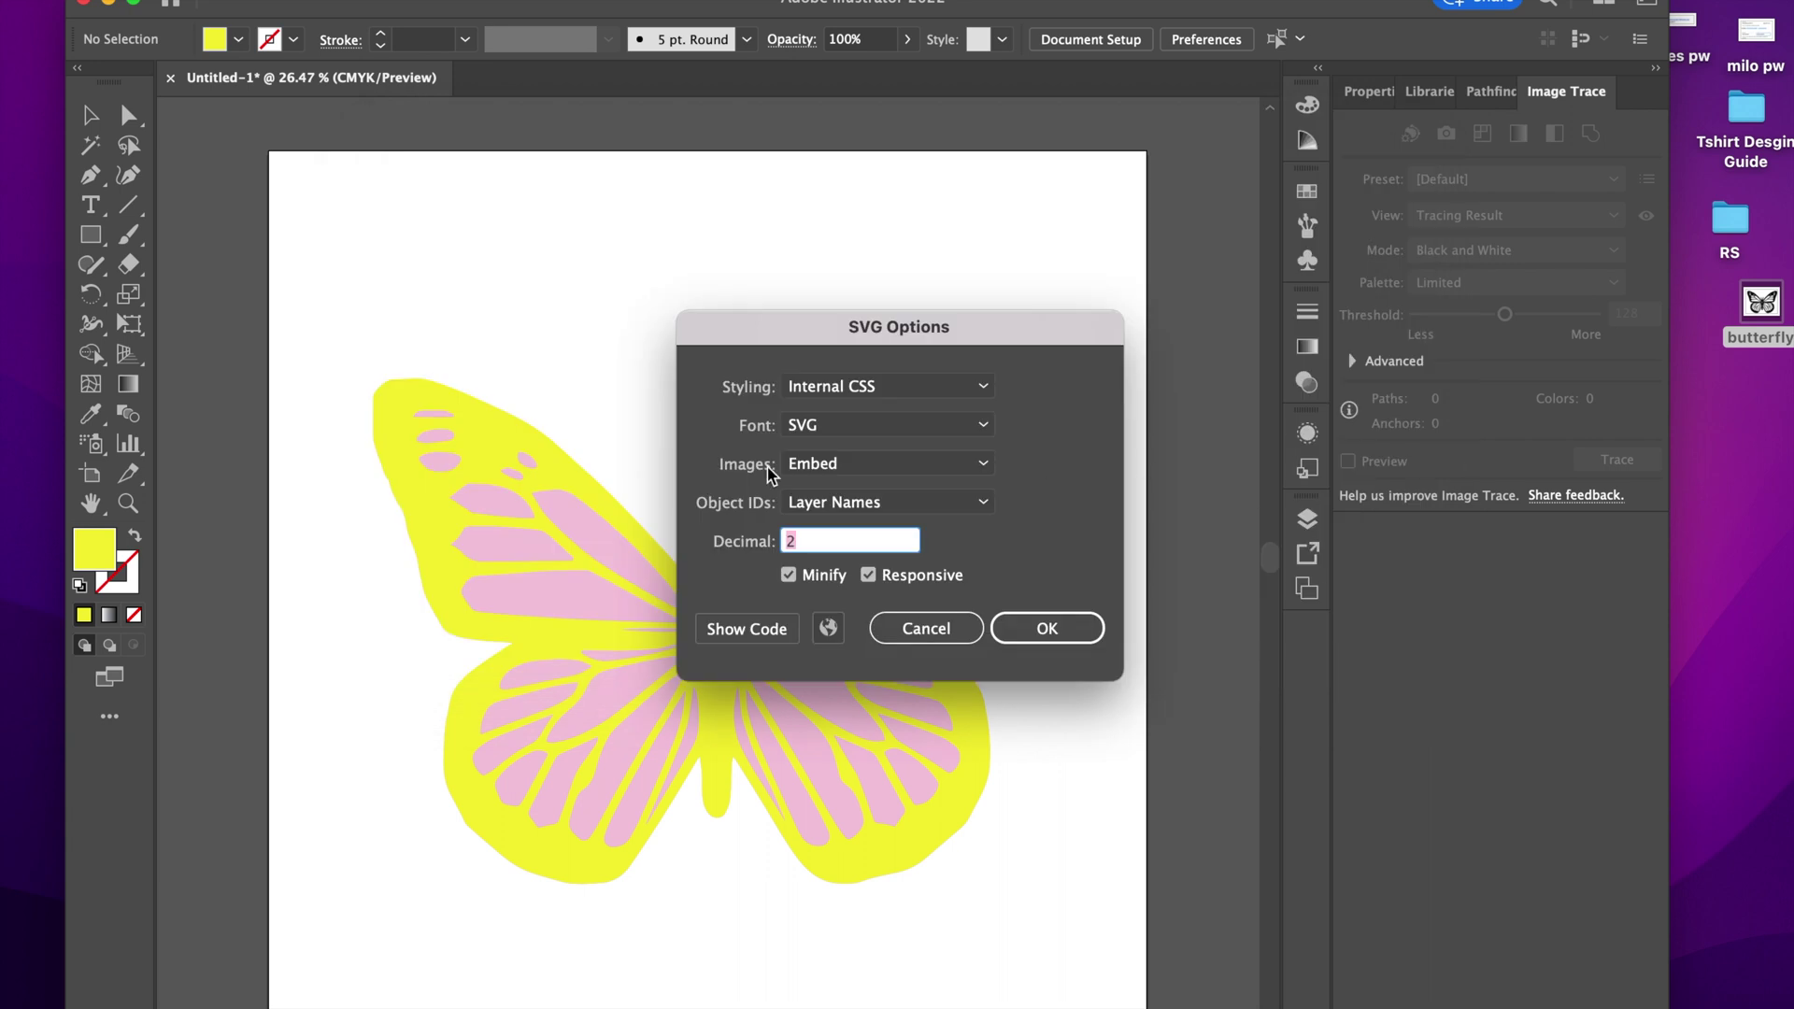
left_click_drag(919, 332, 938, 320)
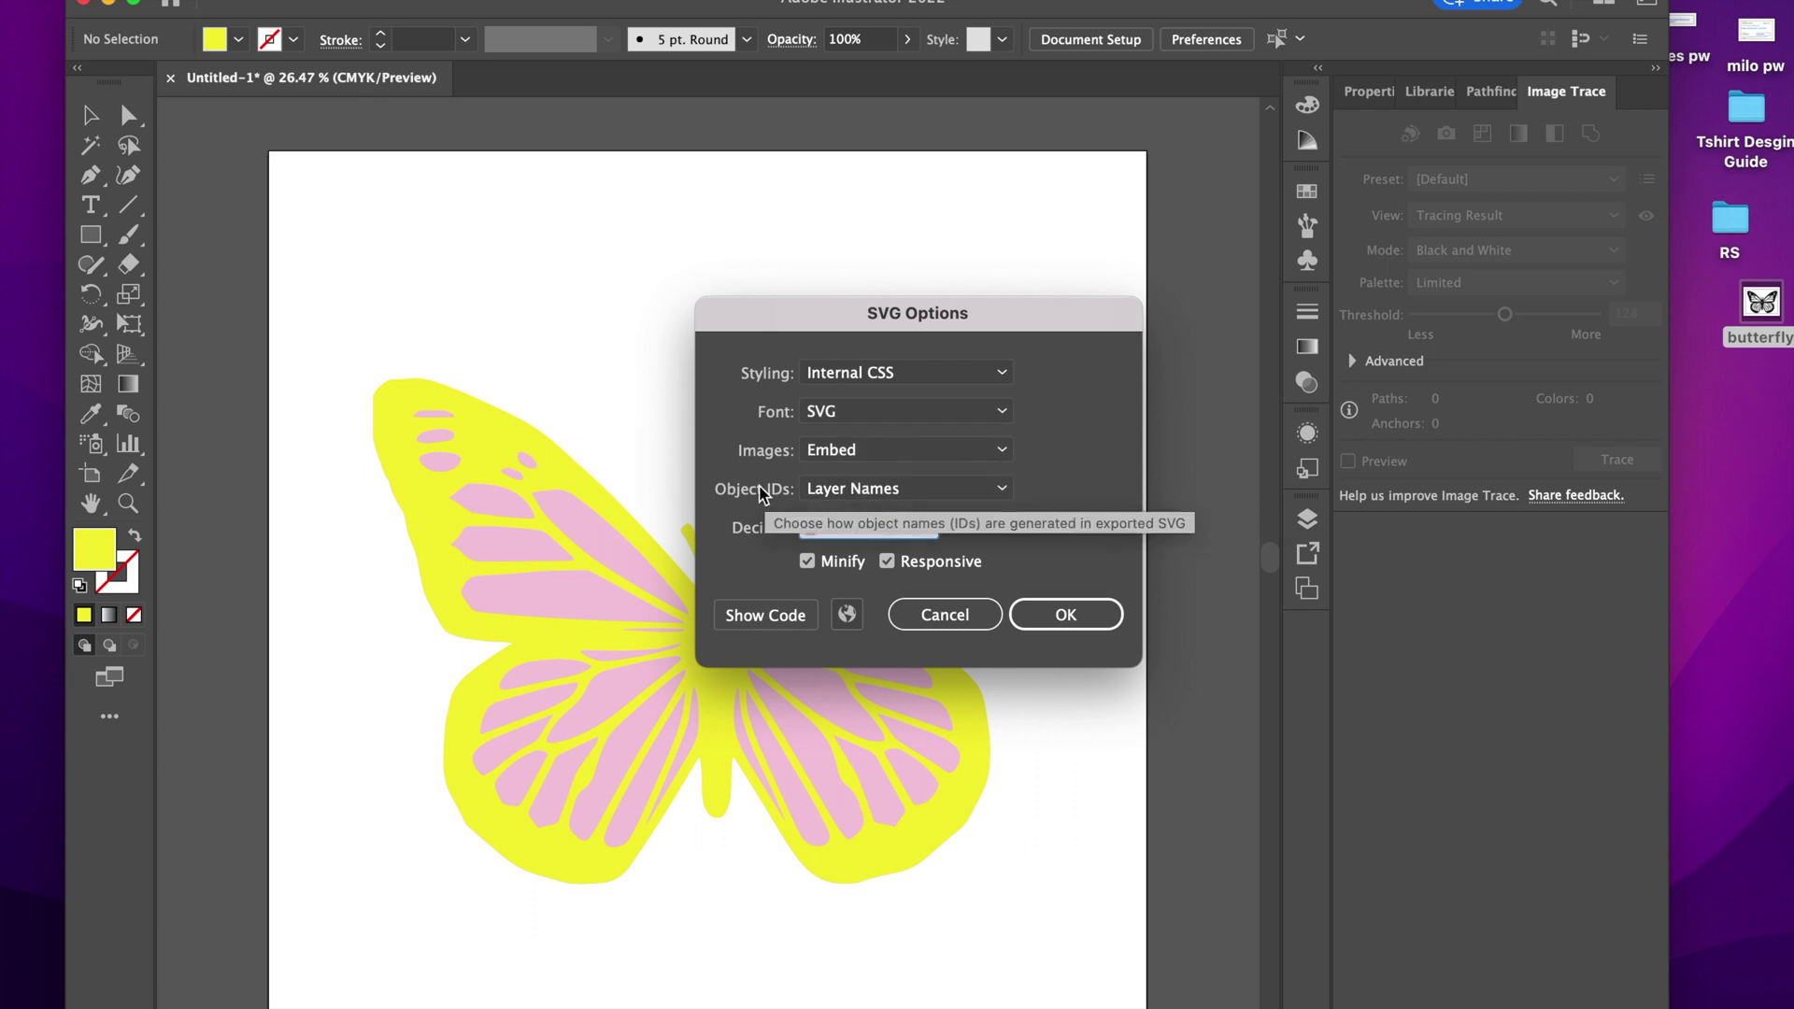
left_click(819, 491)
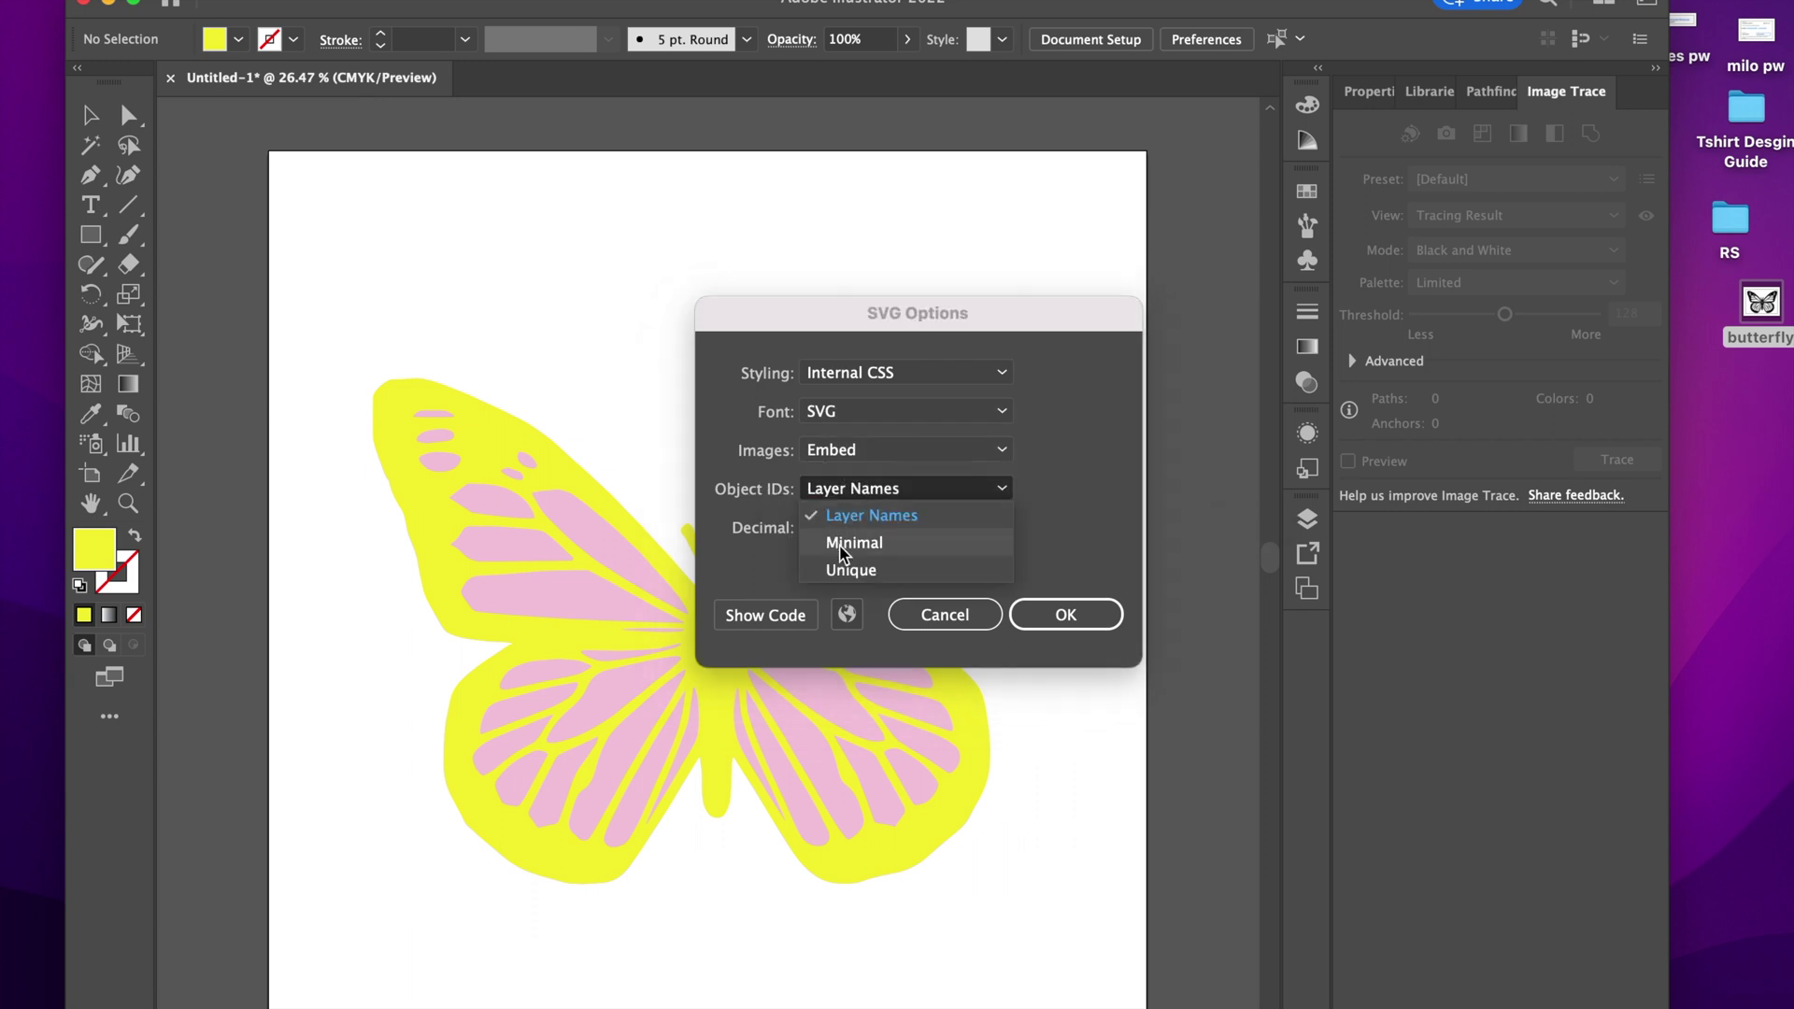
left_click(1075, 491)
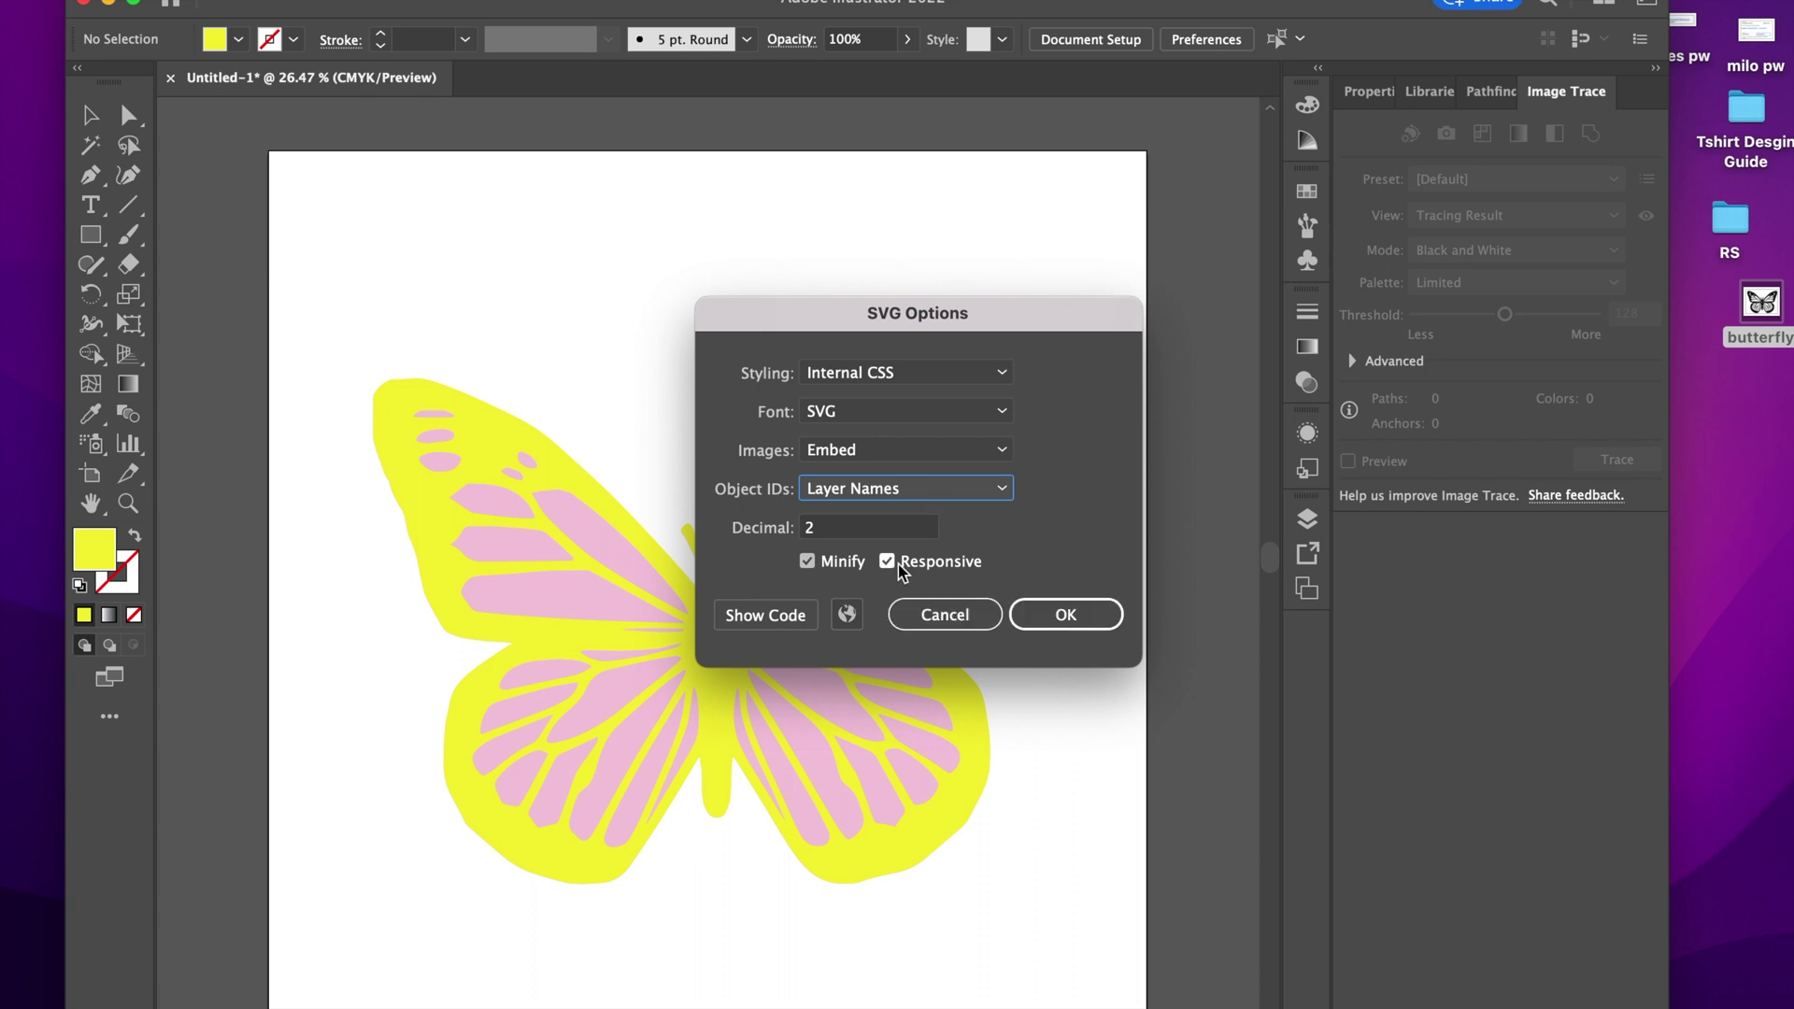
left_click(1058, 613)
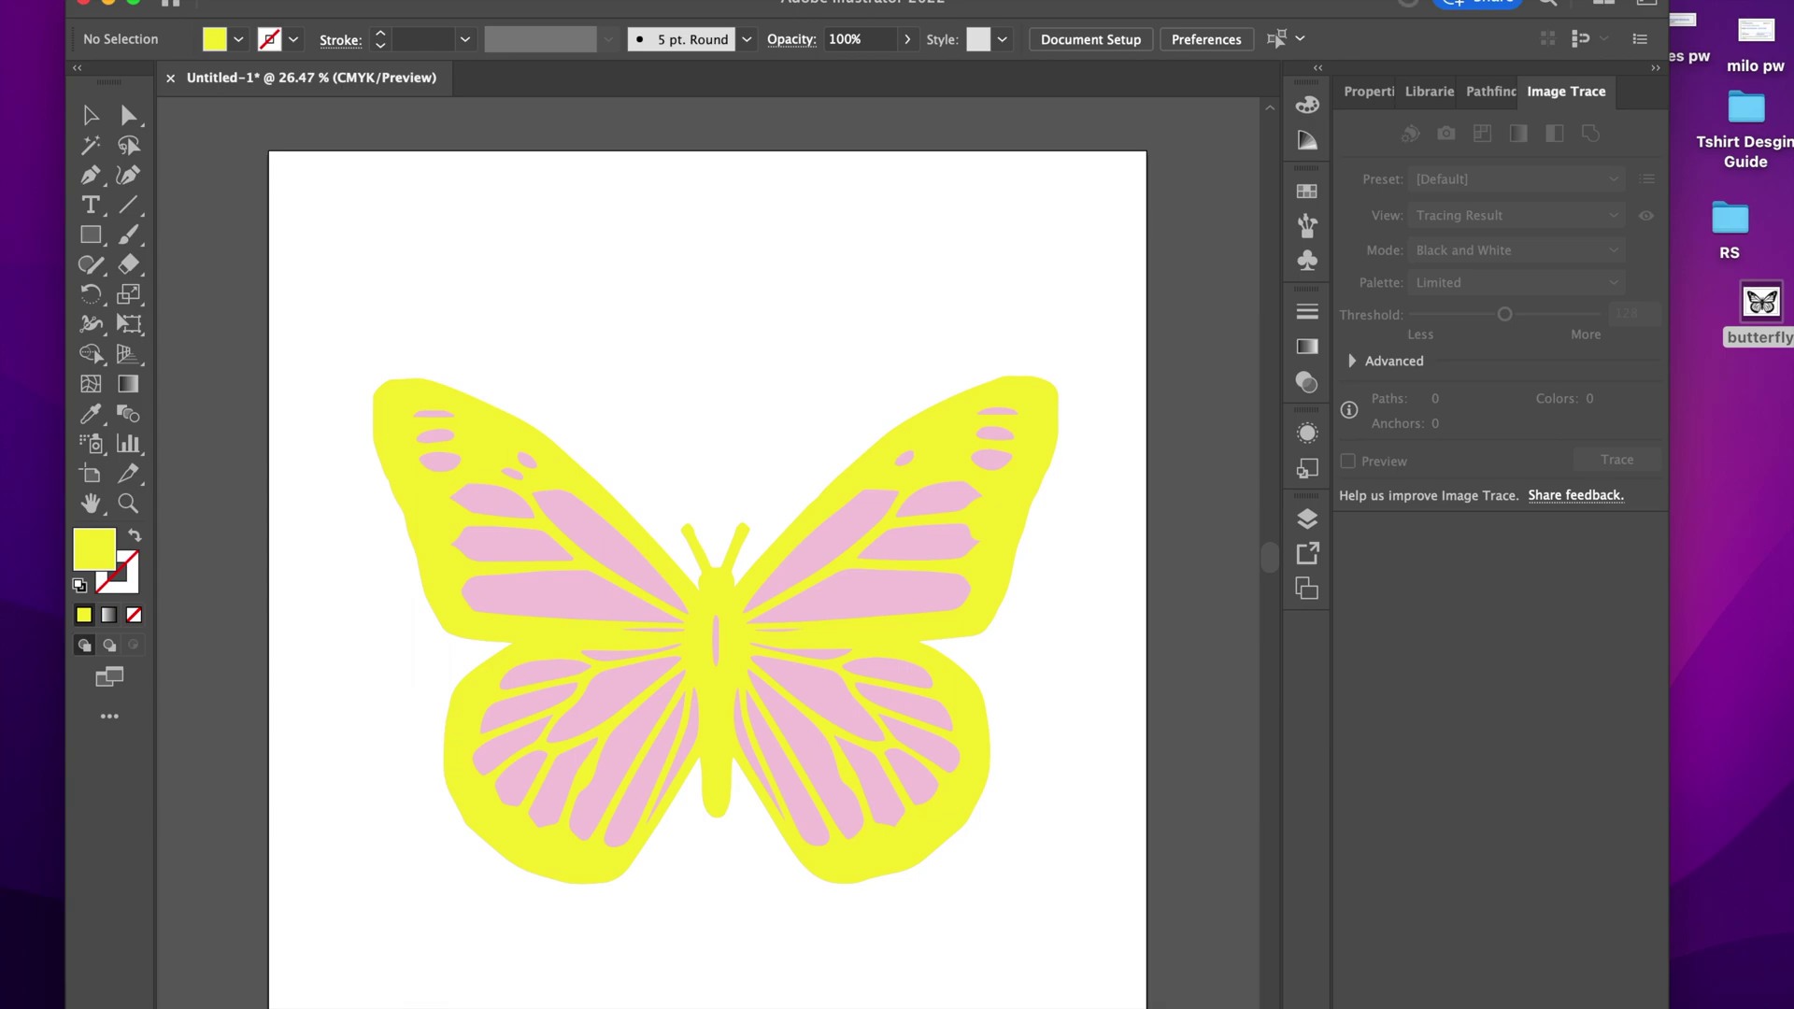
key("super+Tab")
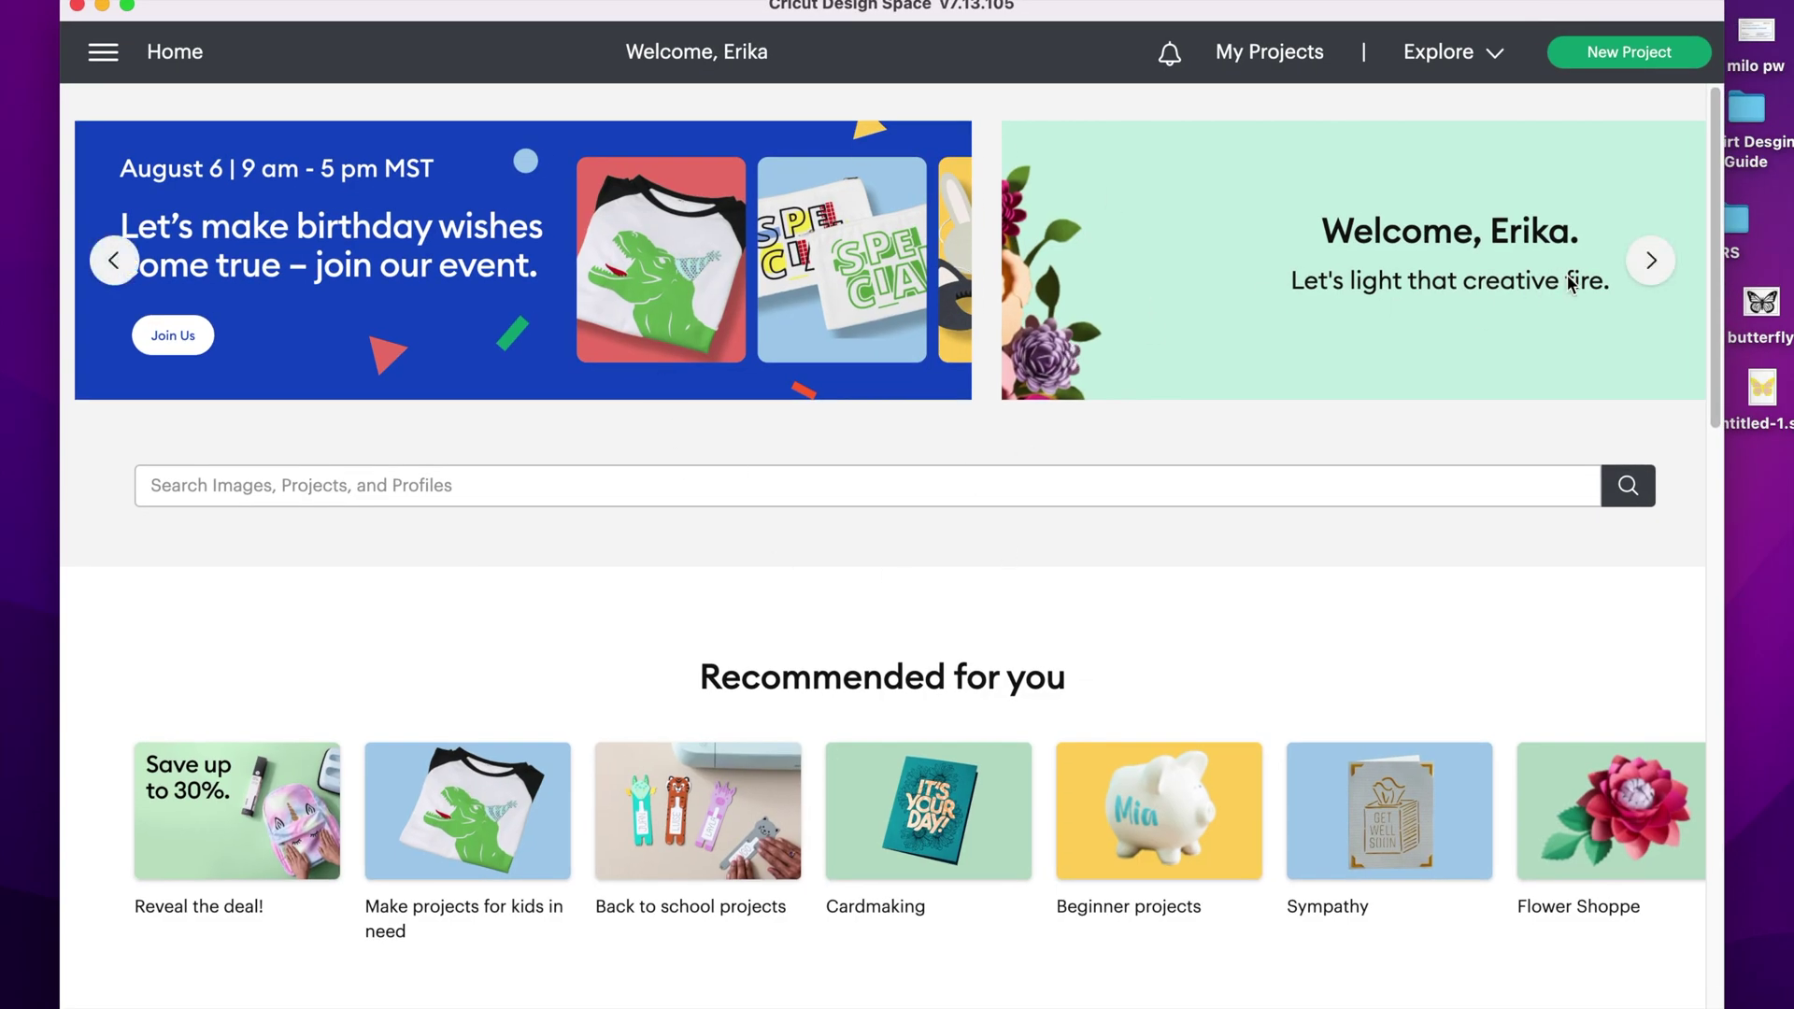
Start a New Project in Design Space to get a blank Untitled canvas
left_click(1632, 54)
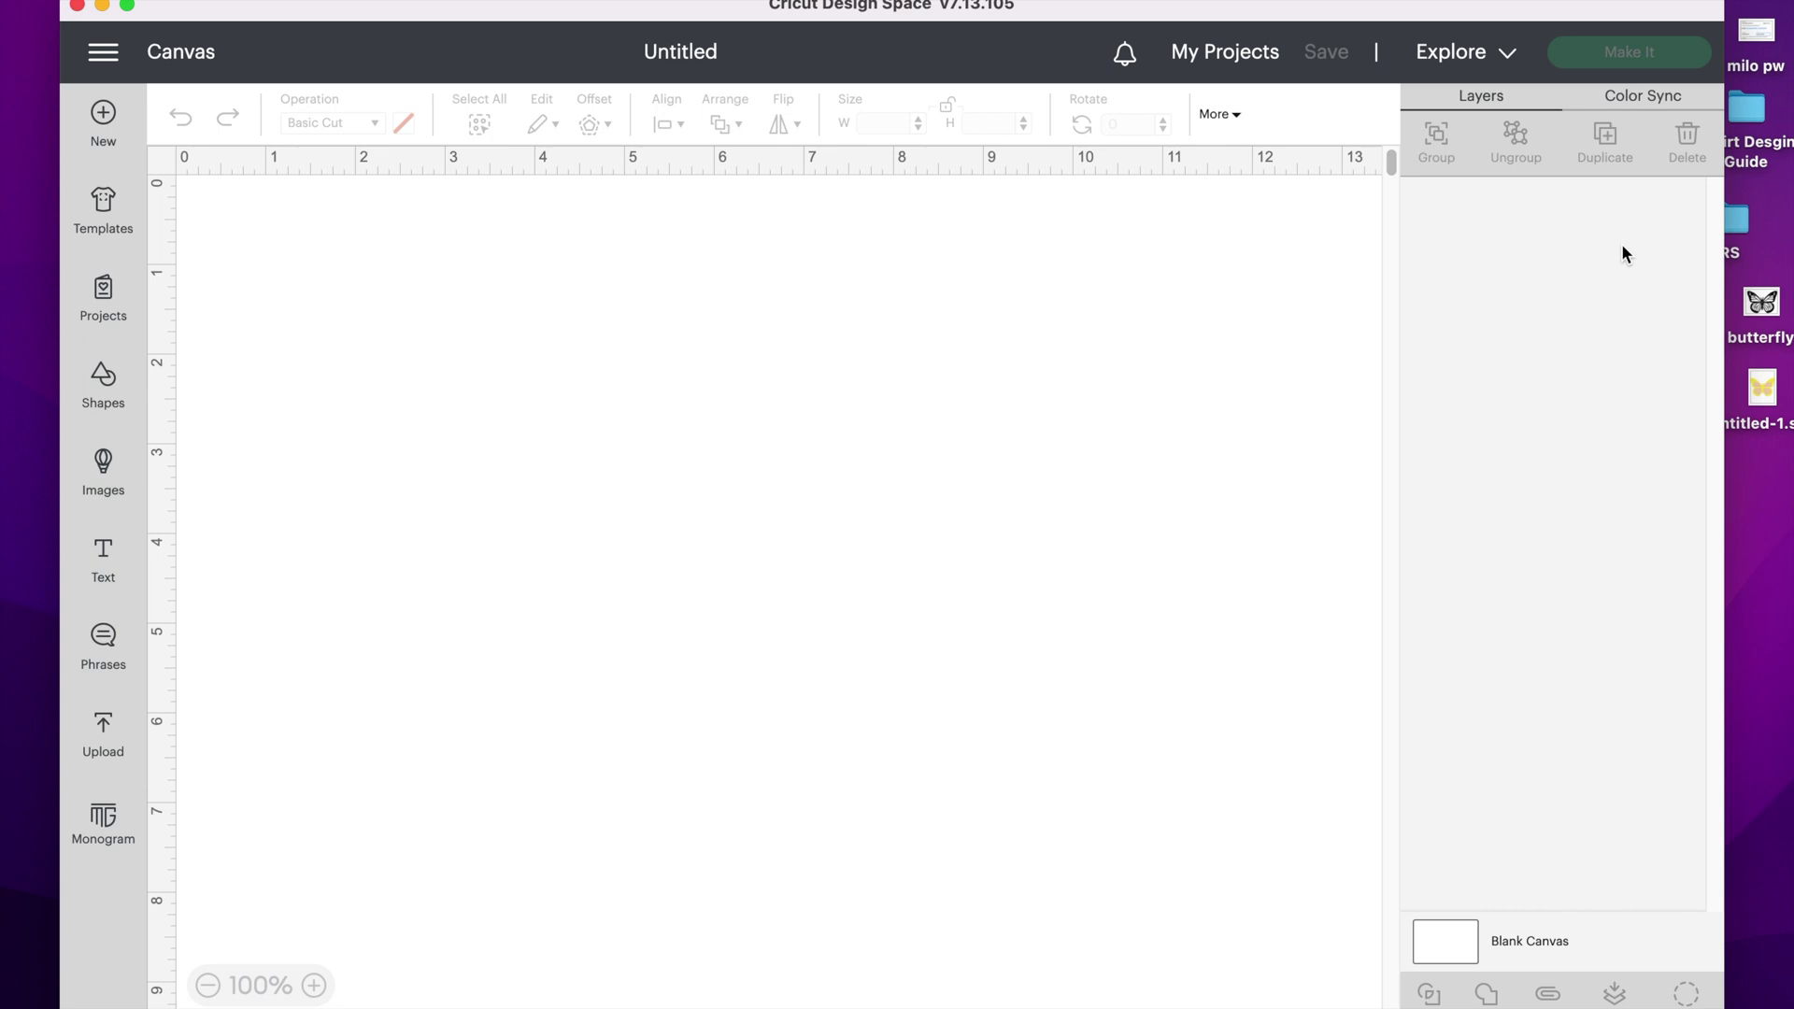
left_click_drag(939, 5, 900, 3)
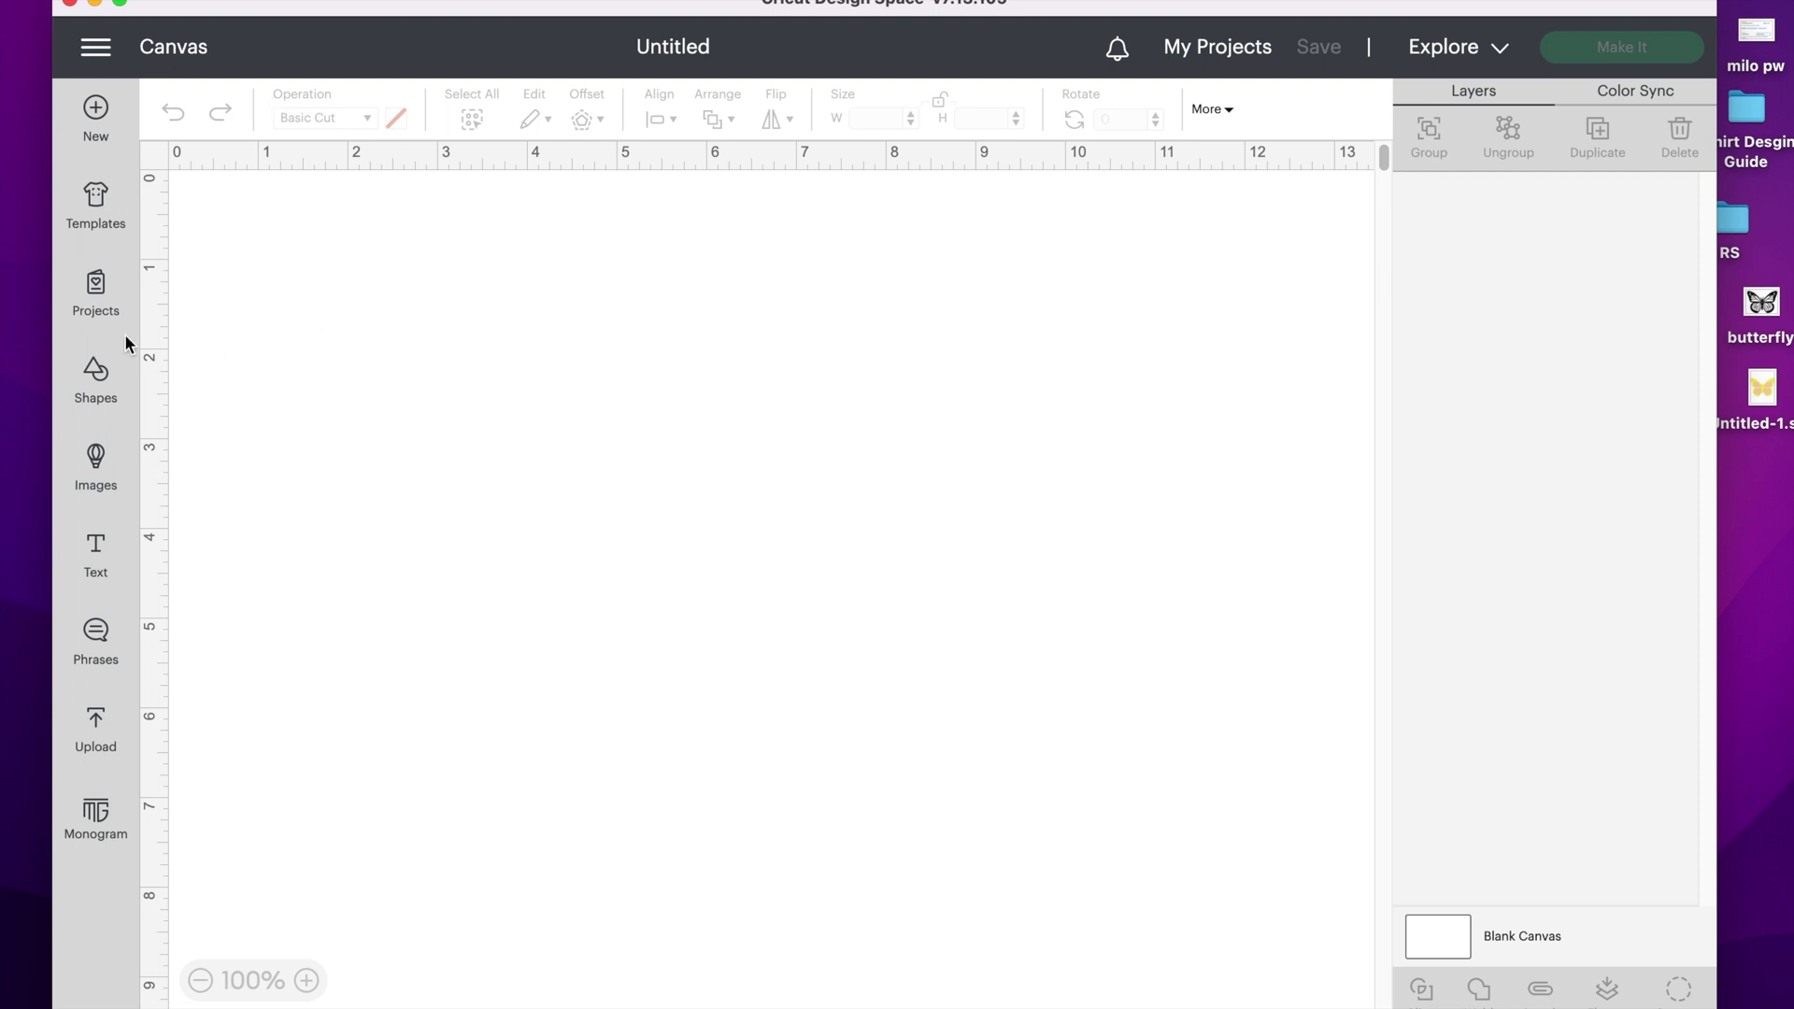
left_click_drag(467, 9, 465, 2)
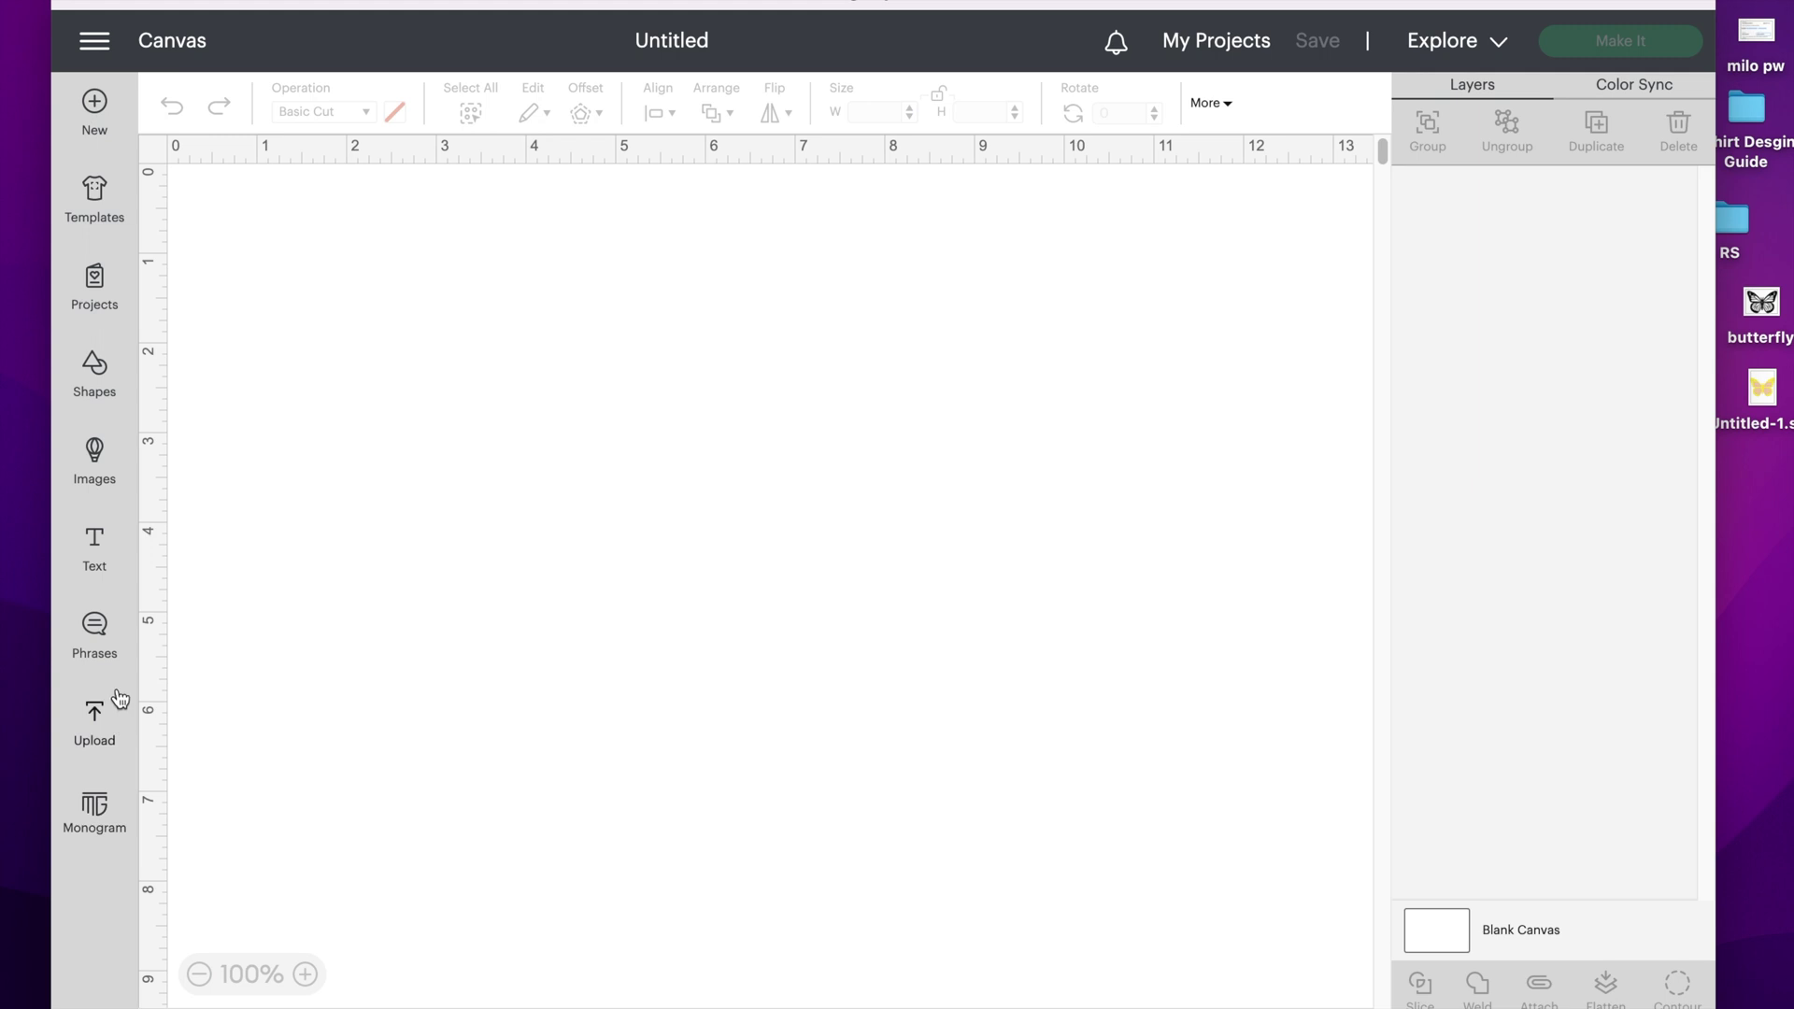
left_click(112, 739)
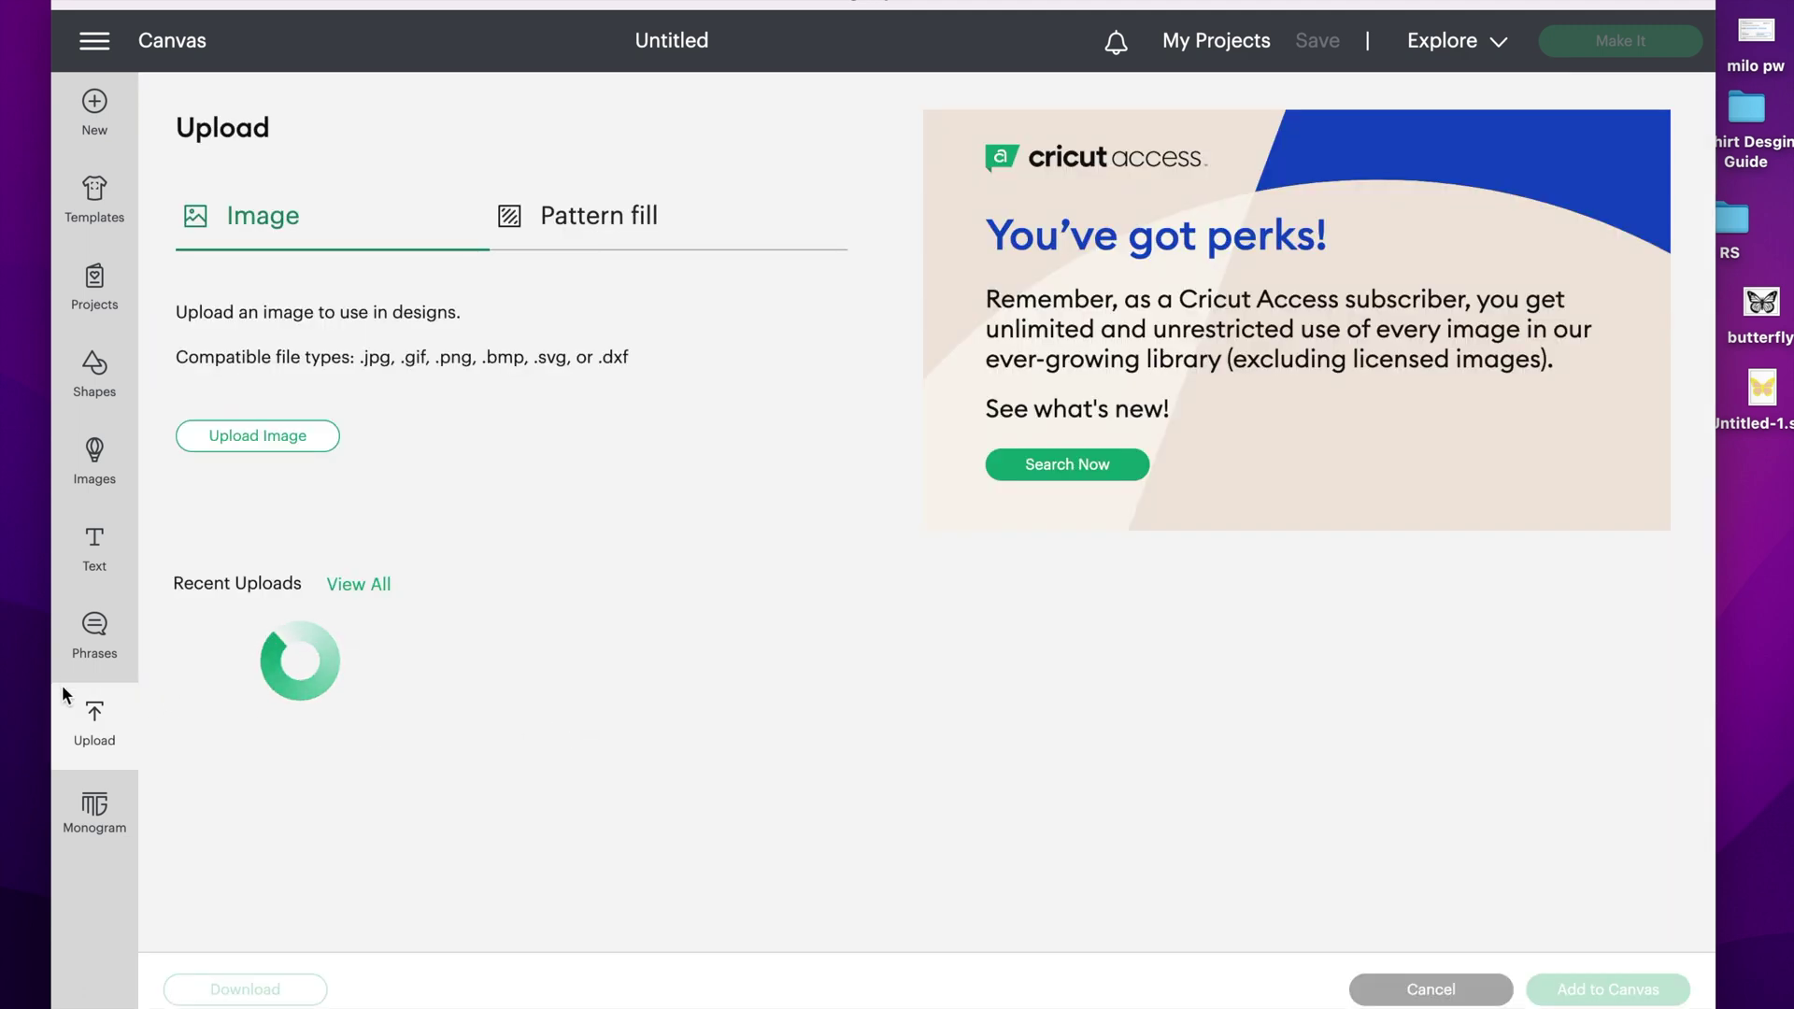
Upload Untitled-1.svg through Upload Image and pick it from Recent Uploads
left_click(263, 439)
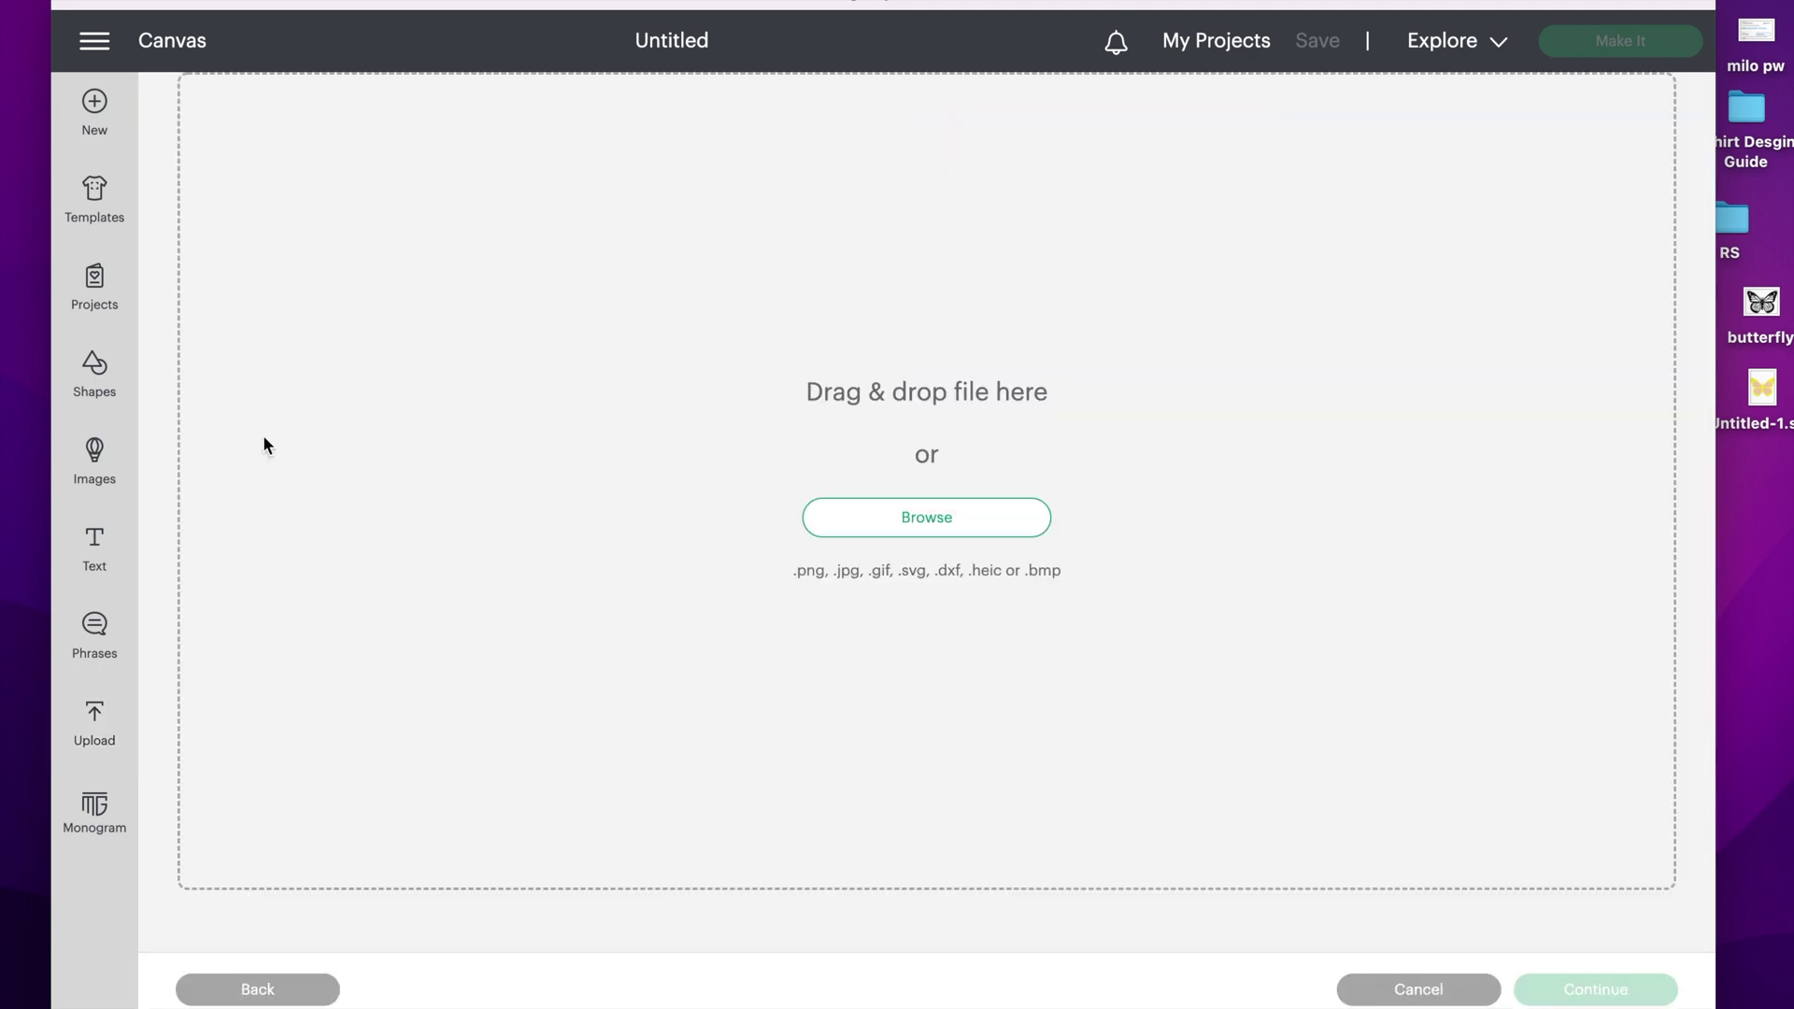
left_click_drag(1766, 392, 921, 286)
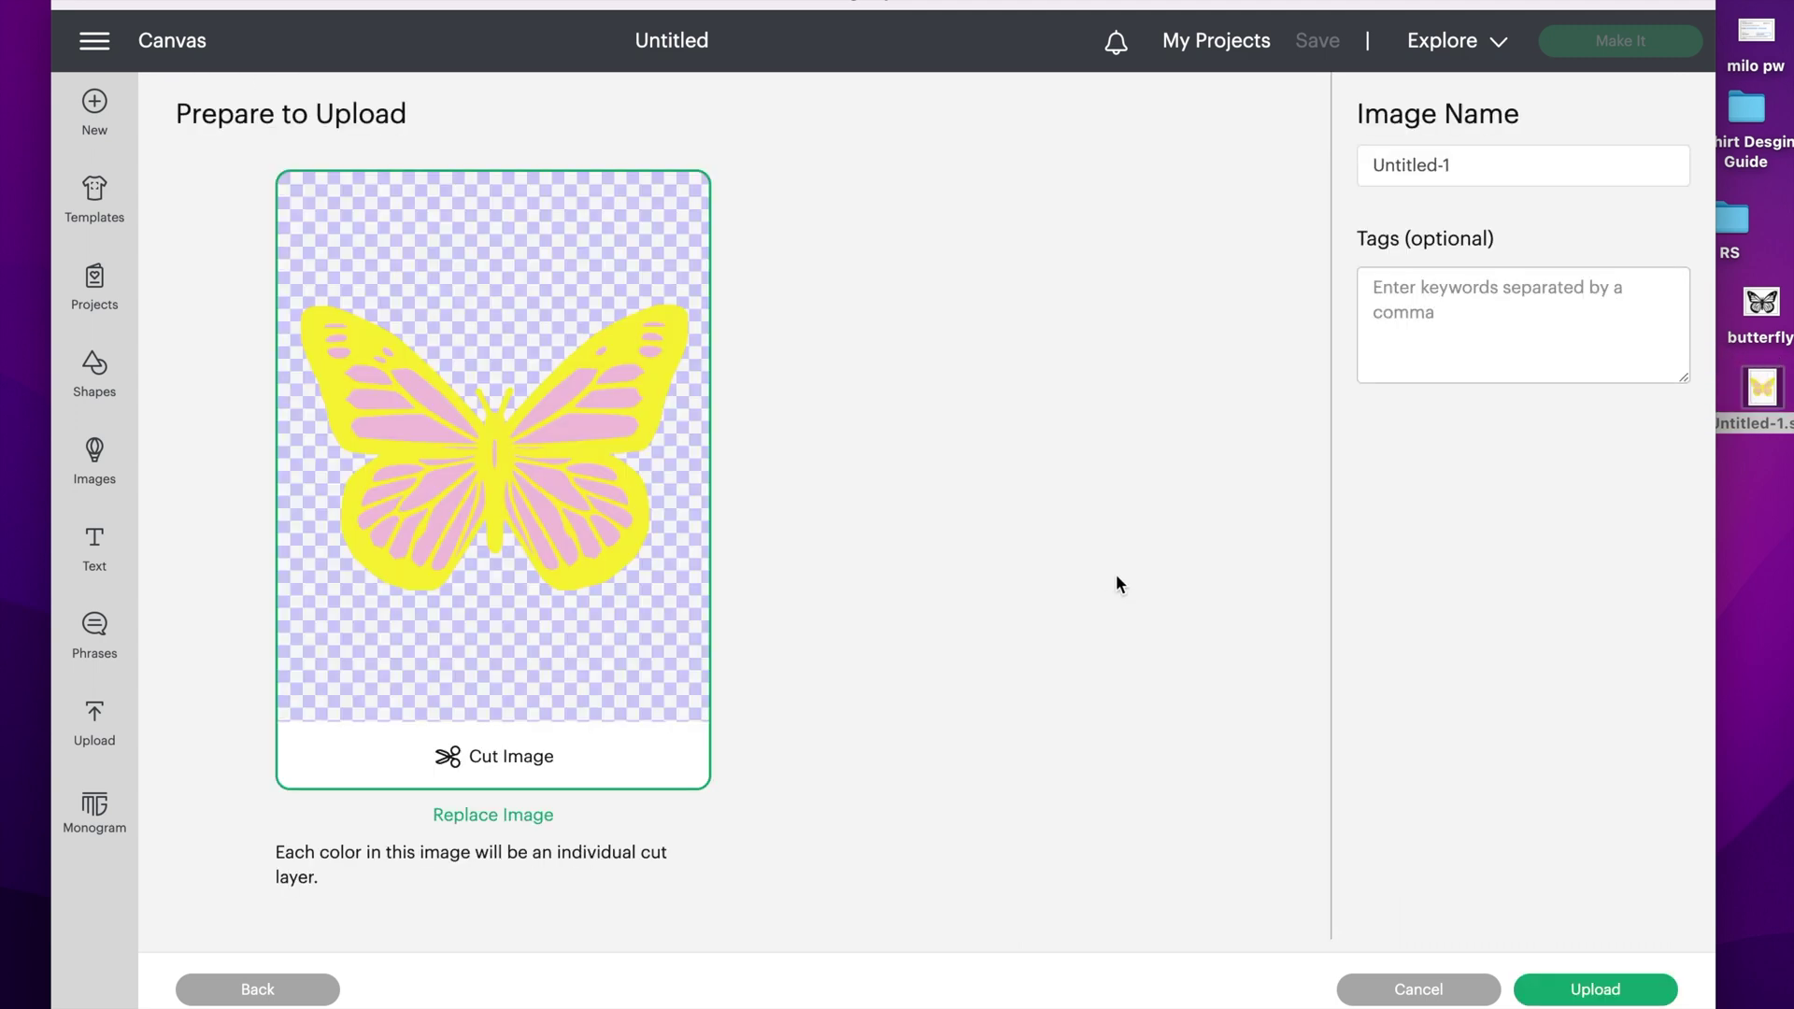
triple_click(1510, 164)
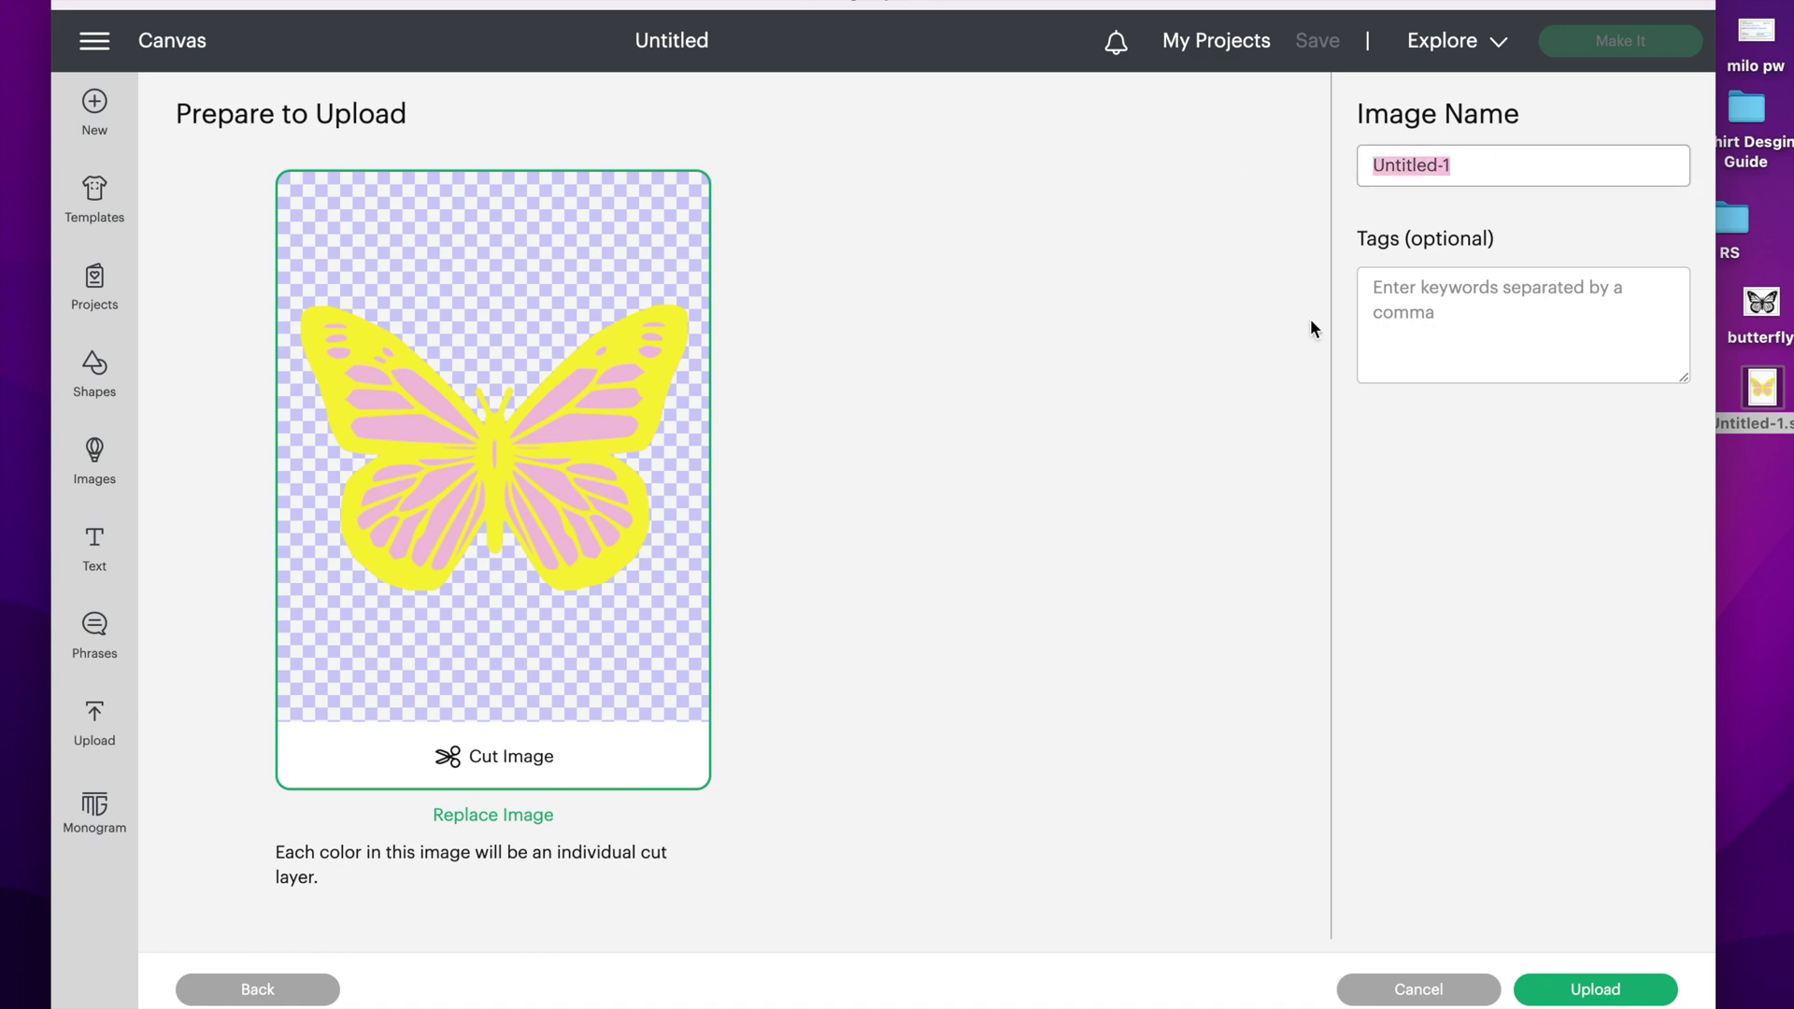
left_click(1579, 988)
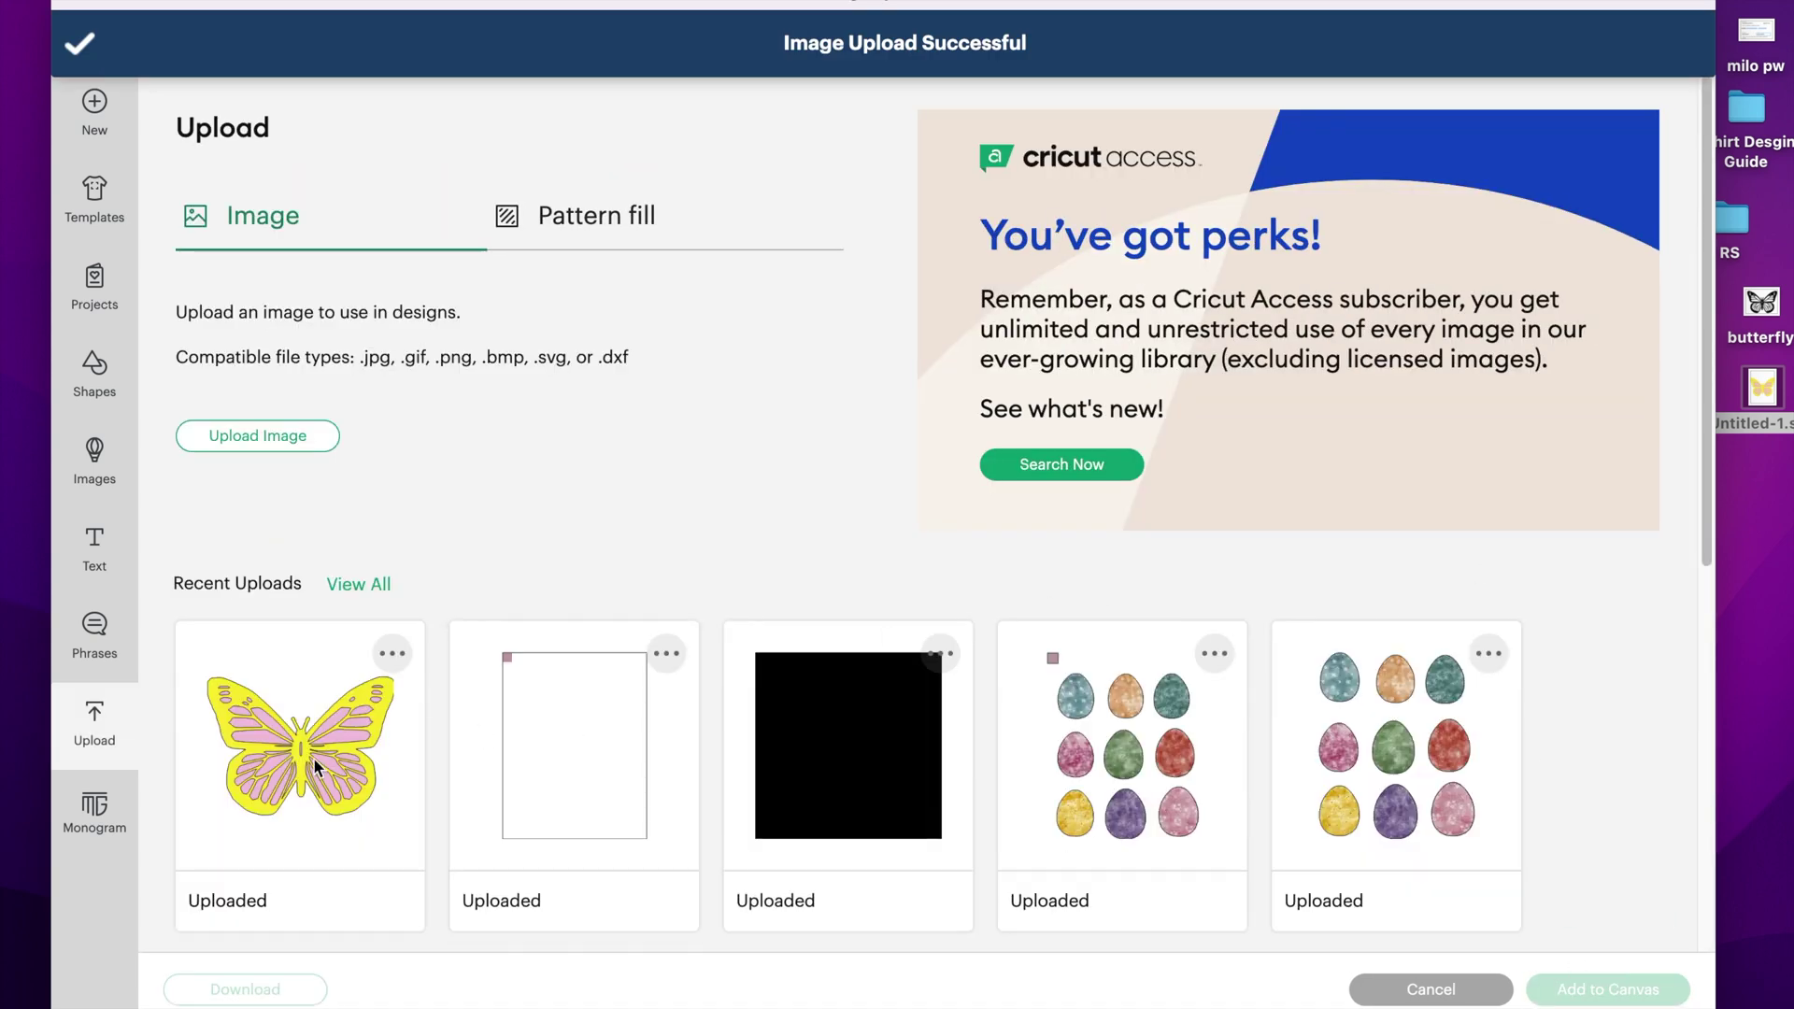
left_click(295, 759)
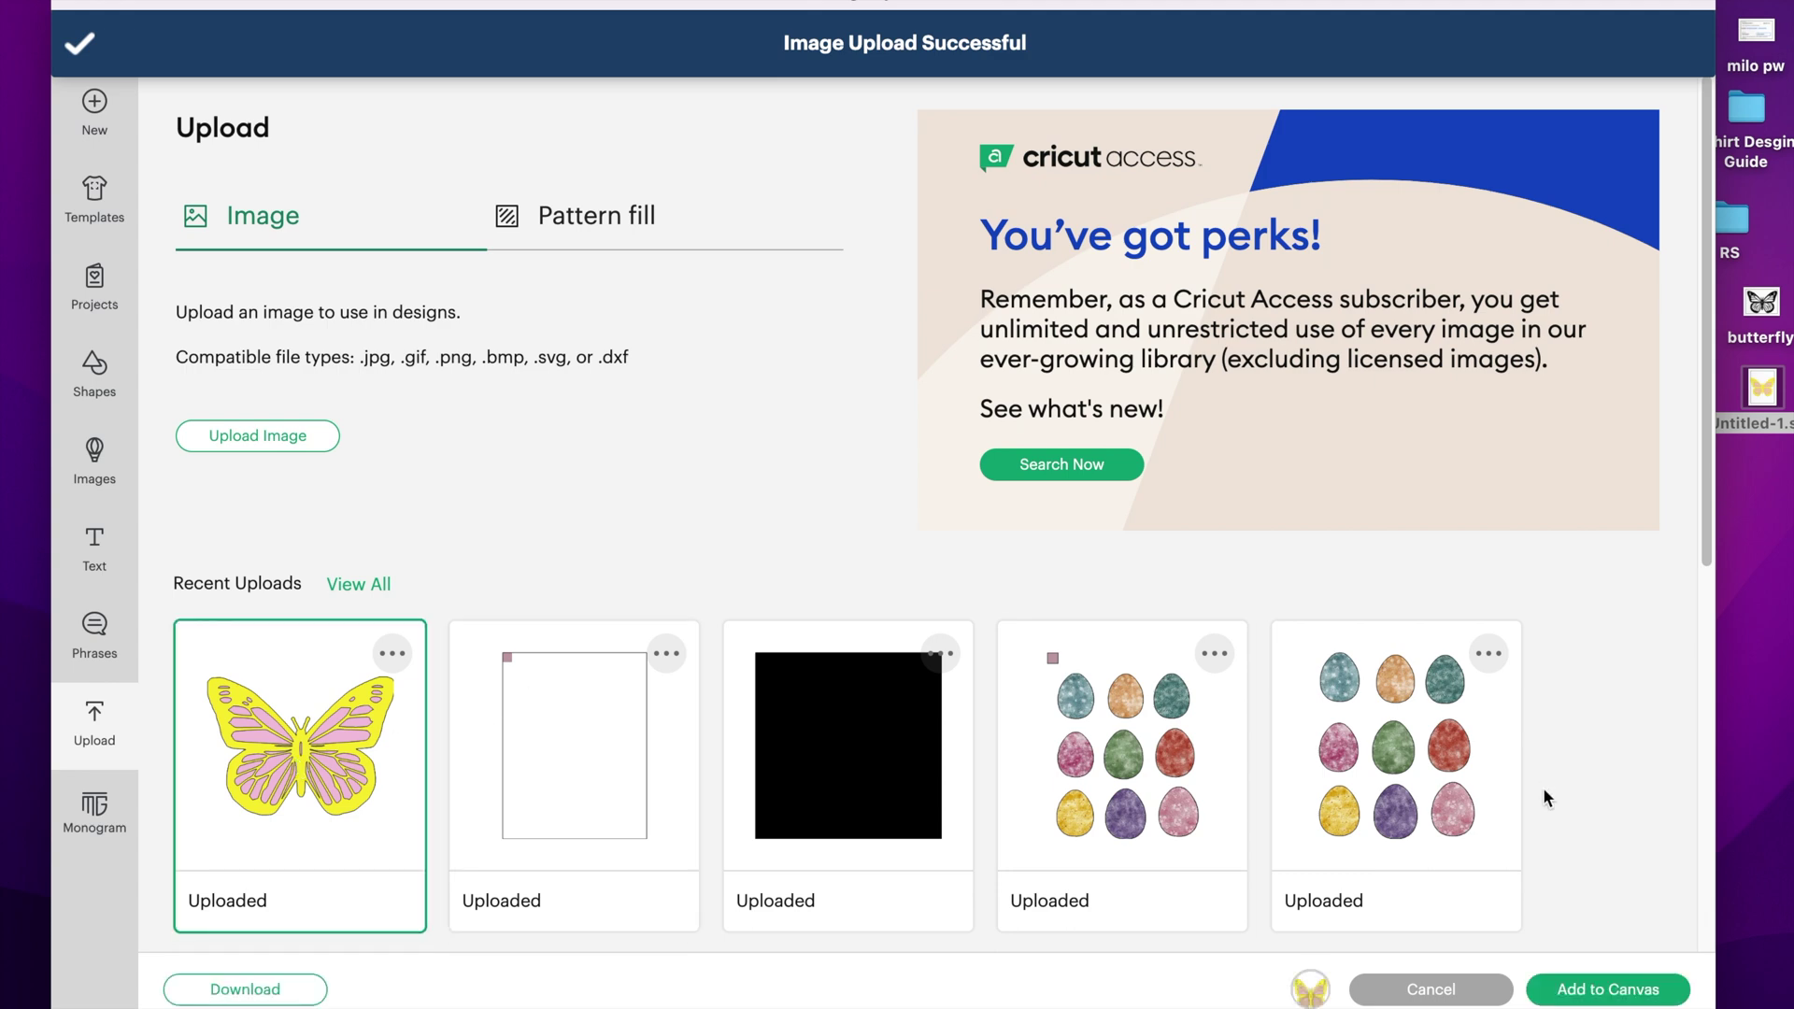
Add the butterfly to the canvas, lock proportions, set width to 6 in, and centre it
left_click(1615, 1001)
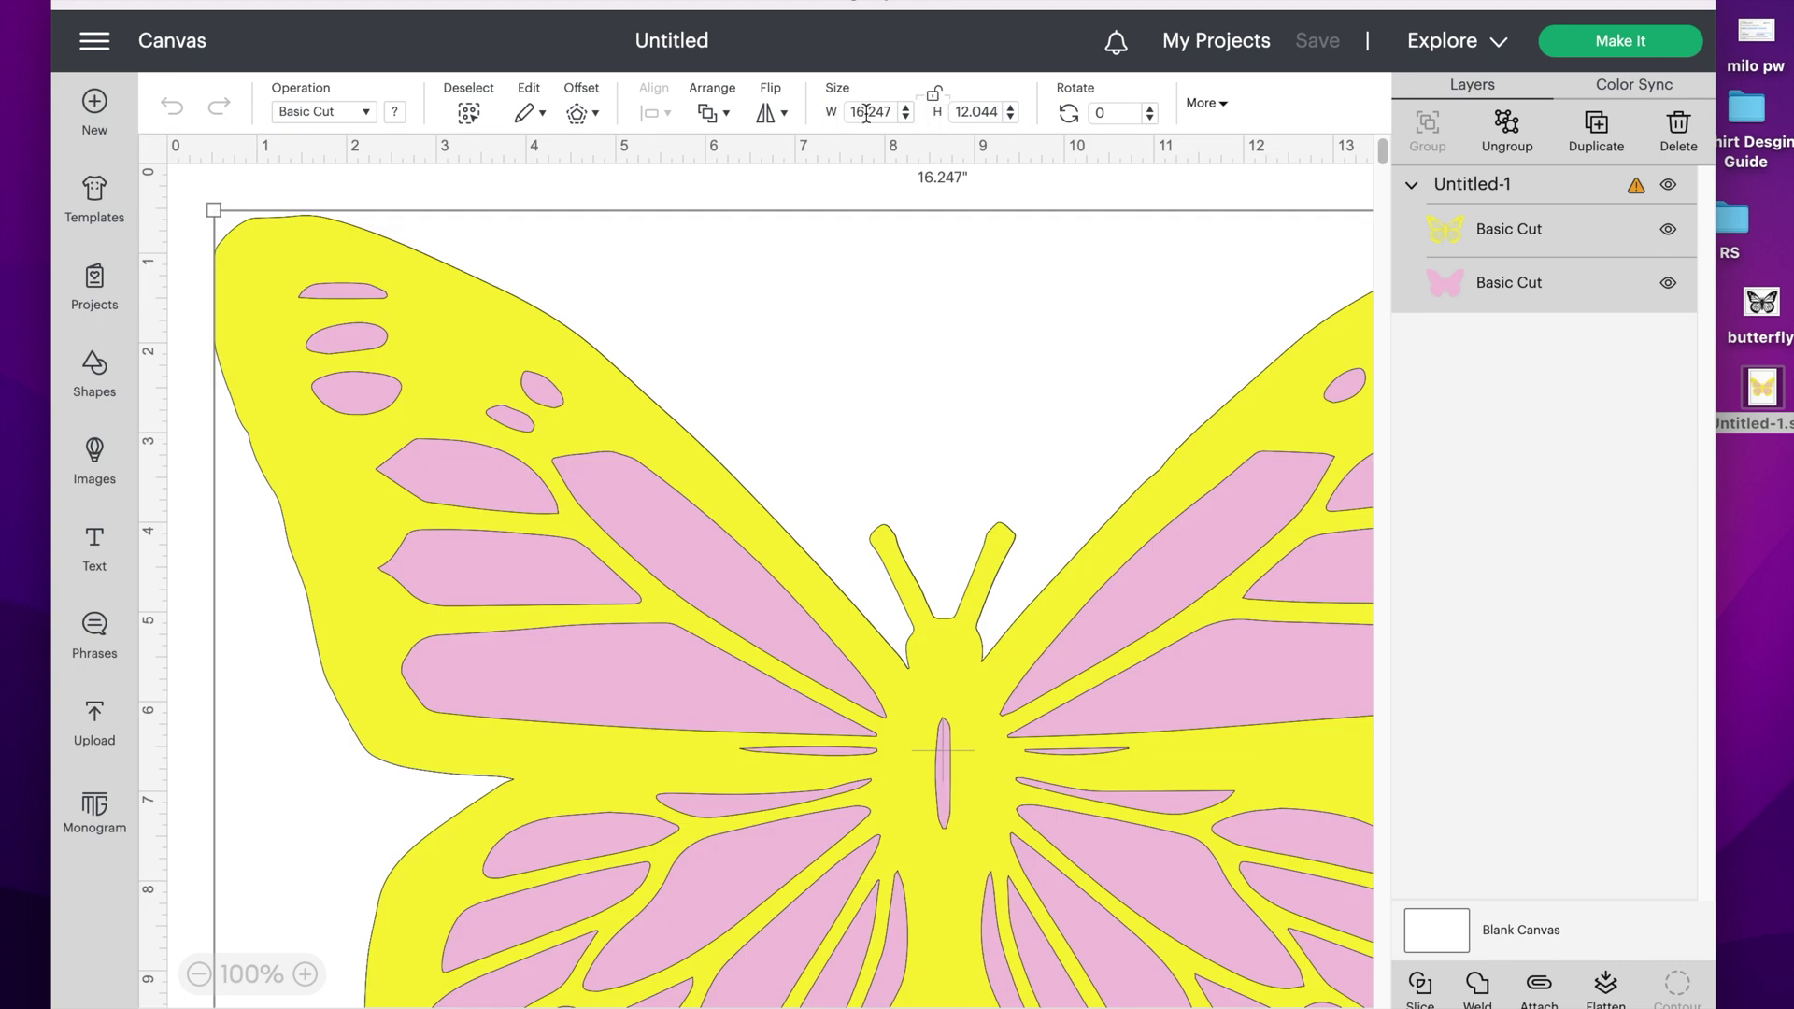
left_click(932, 93)
left_click(886, 112)
key("super+a")
type("6")
key("Return")
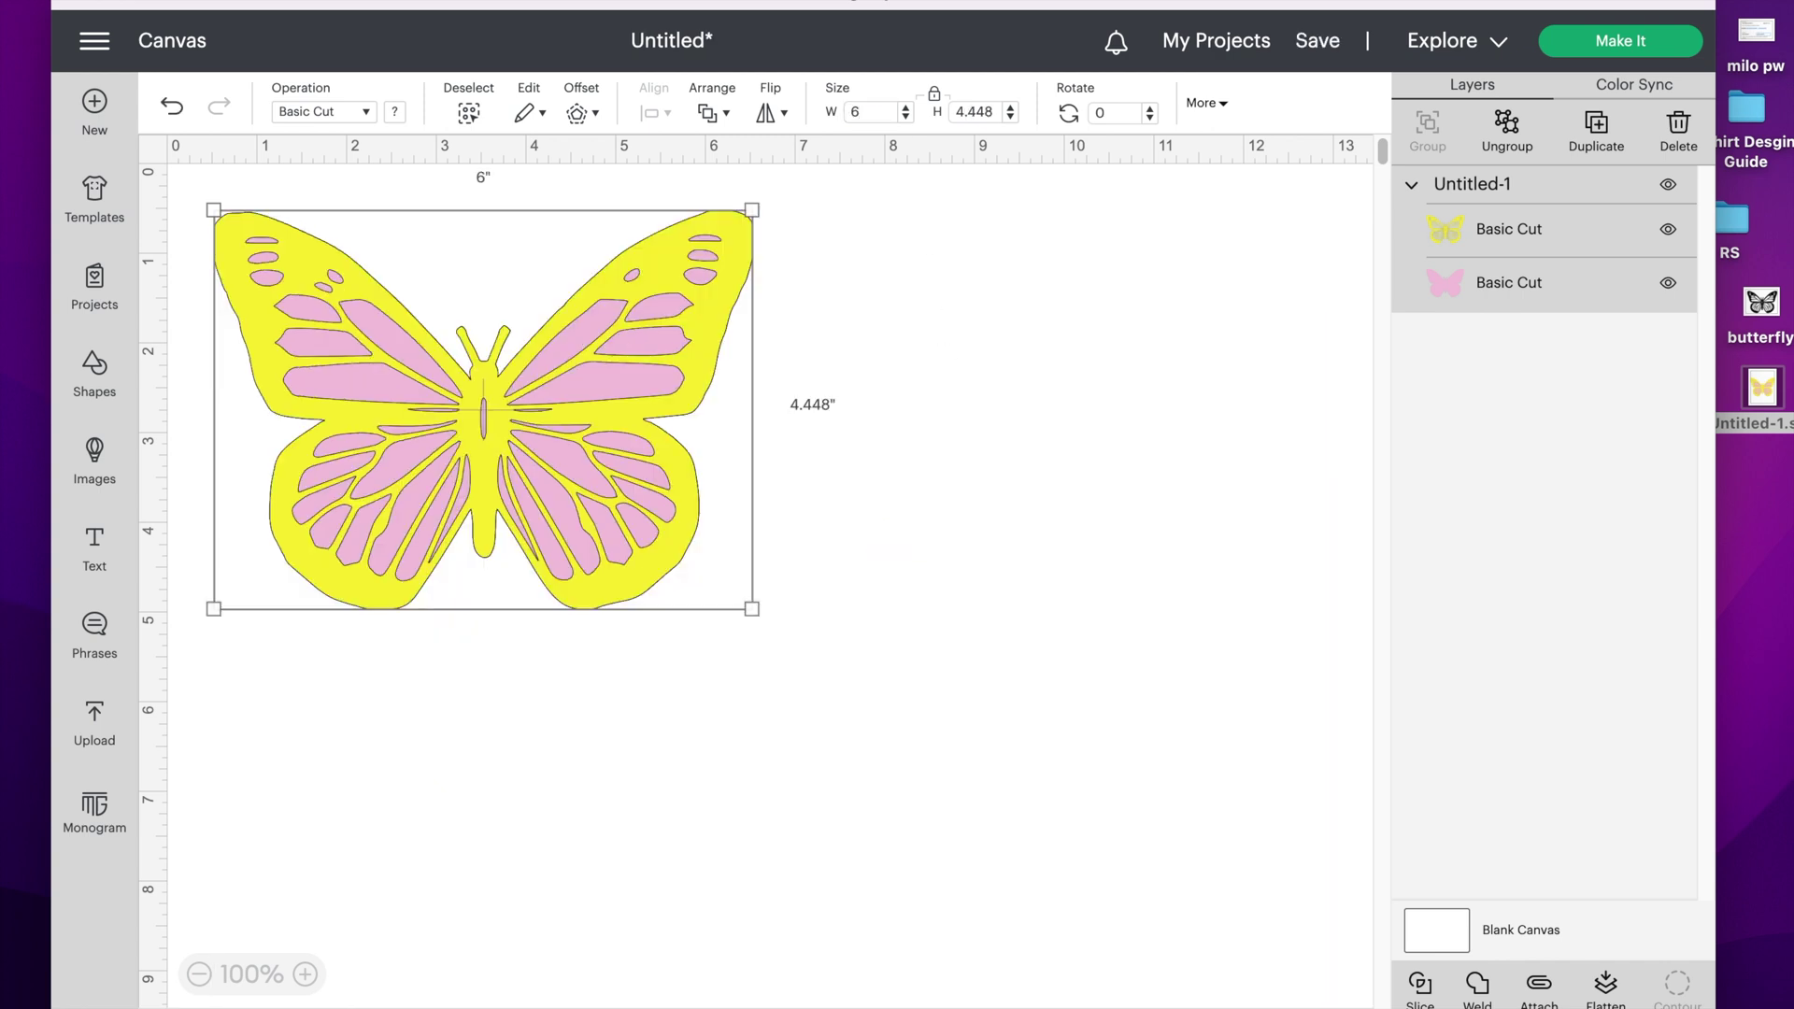
left_click(902, 561)
left_click_drag(669, 509, 906, 467)
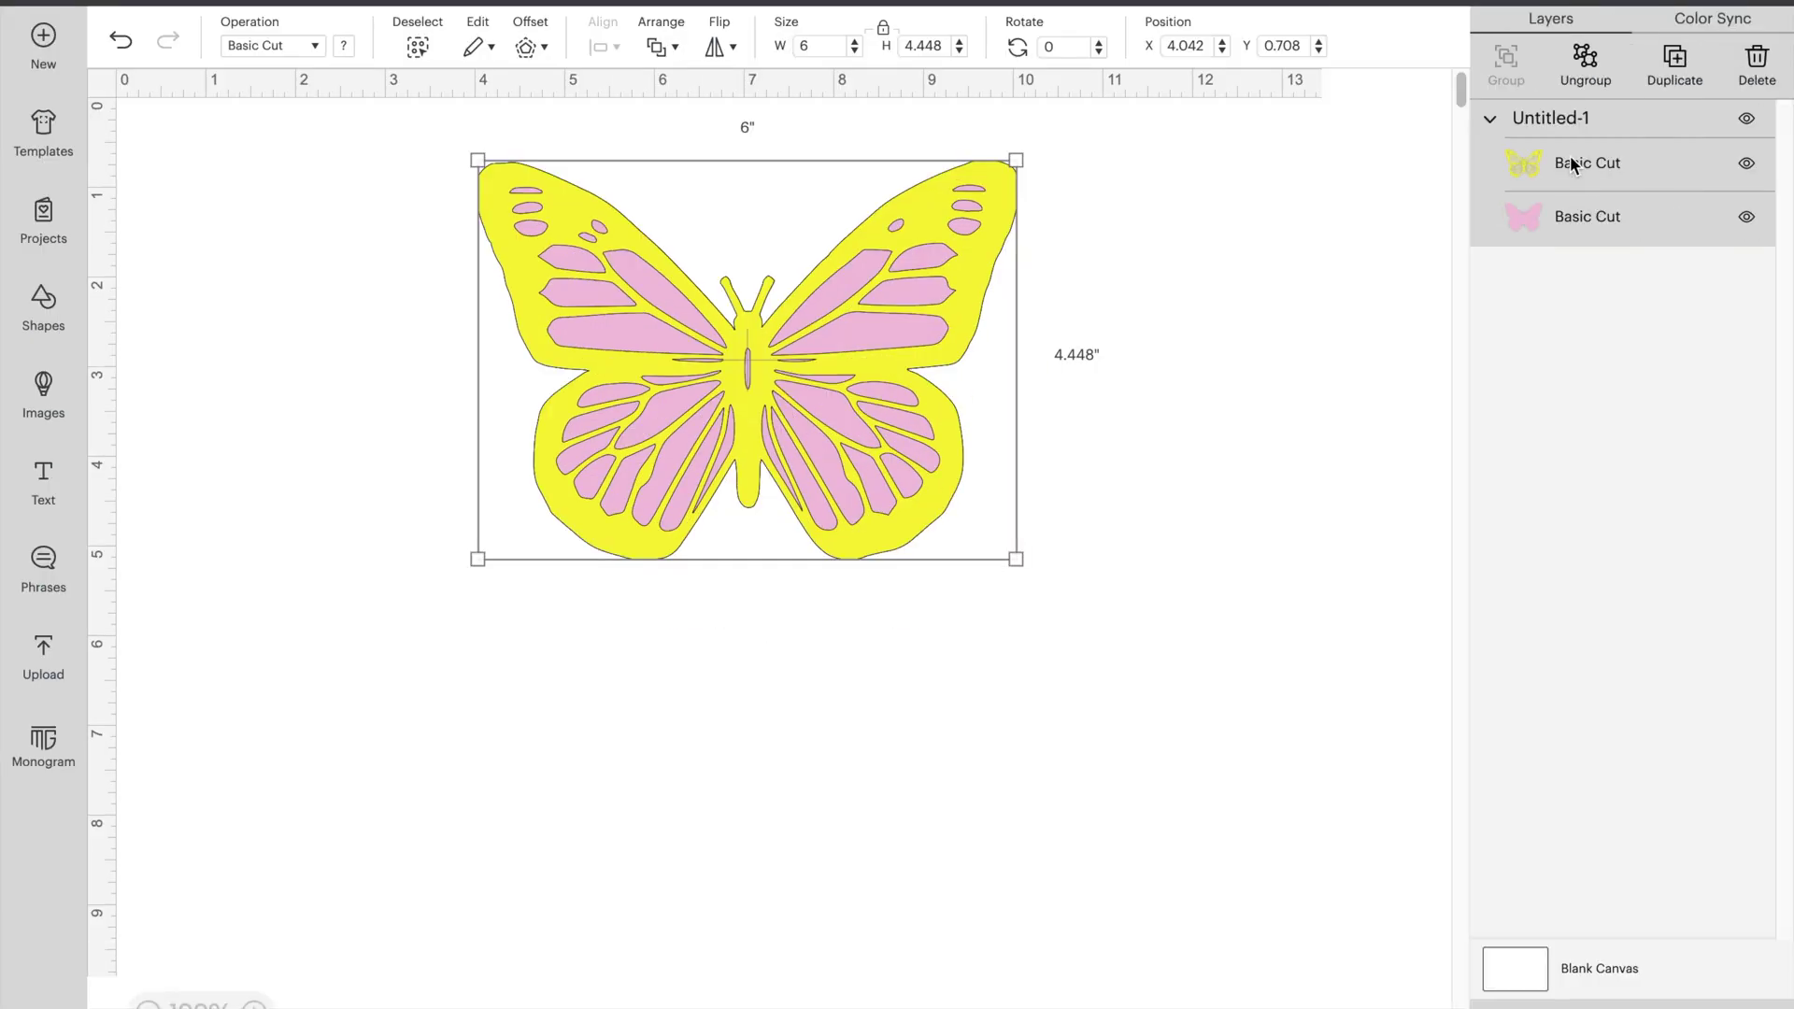
Ungroup the butterfly and place the yellow lace layer left of the pink silhouette
left_click_drag(876, 331, 890, 387)
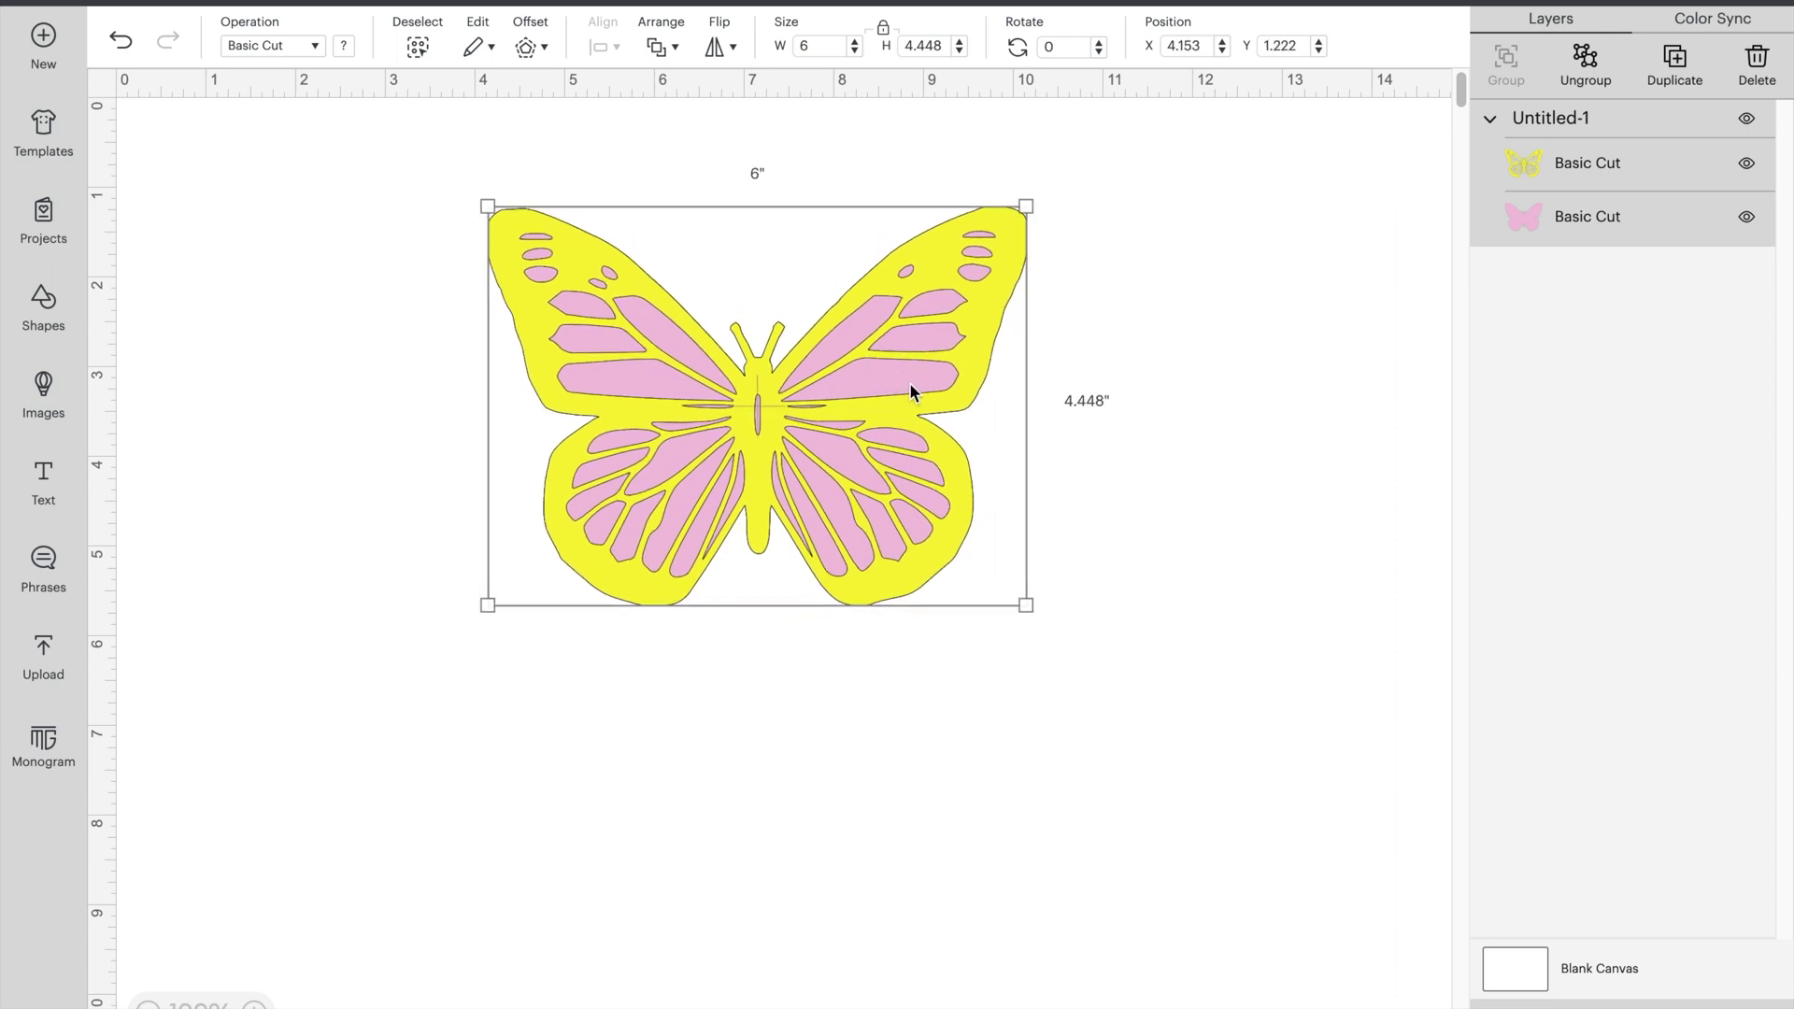
left_click(1601, 67)
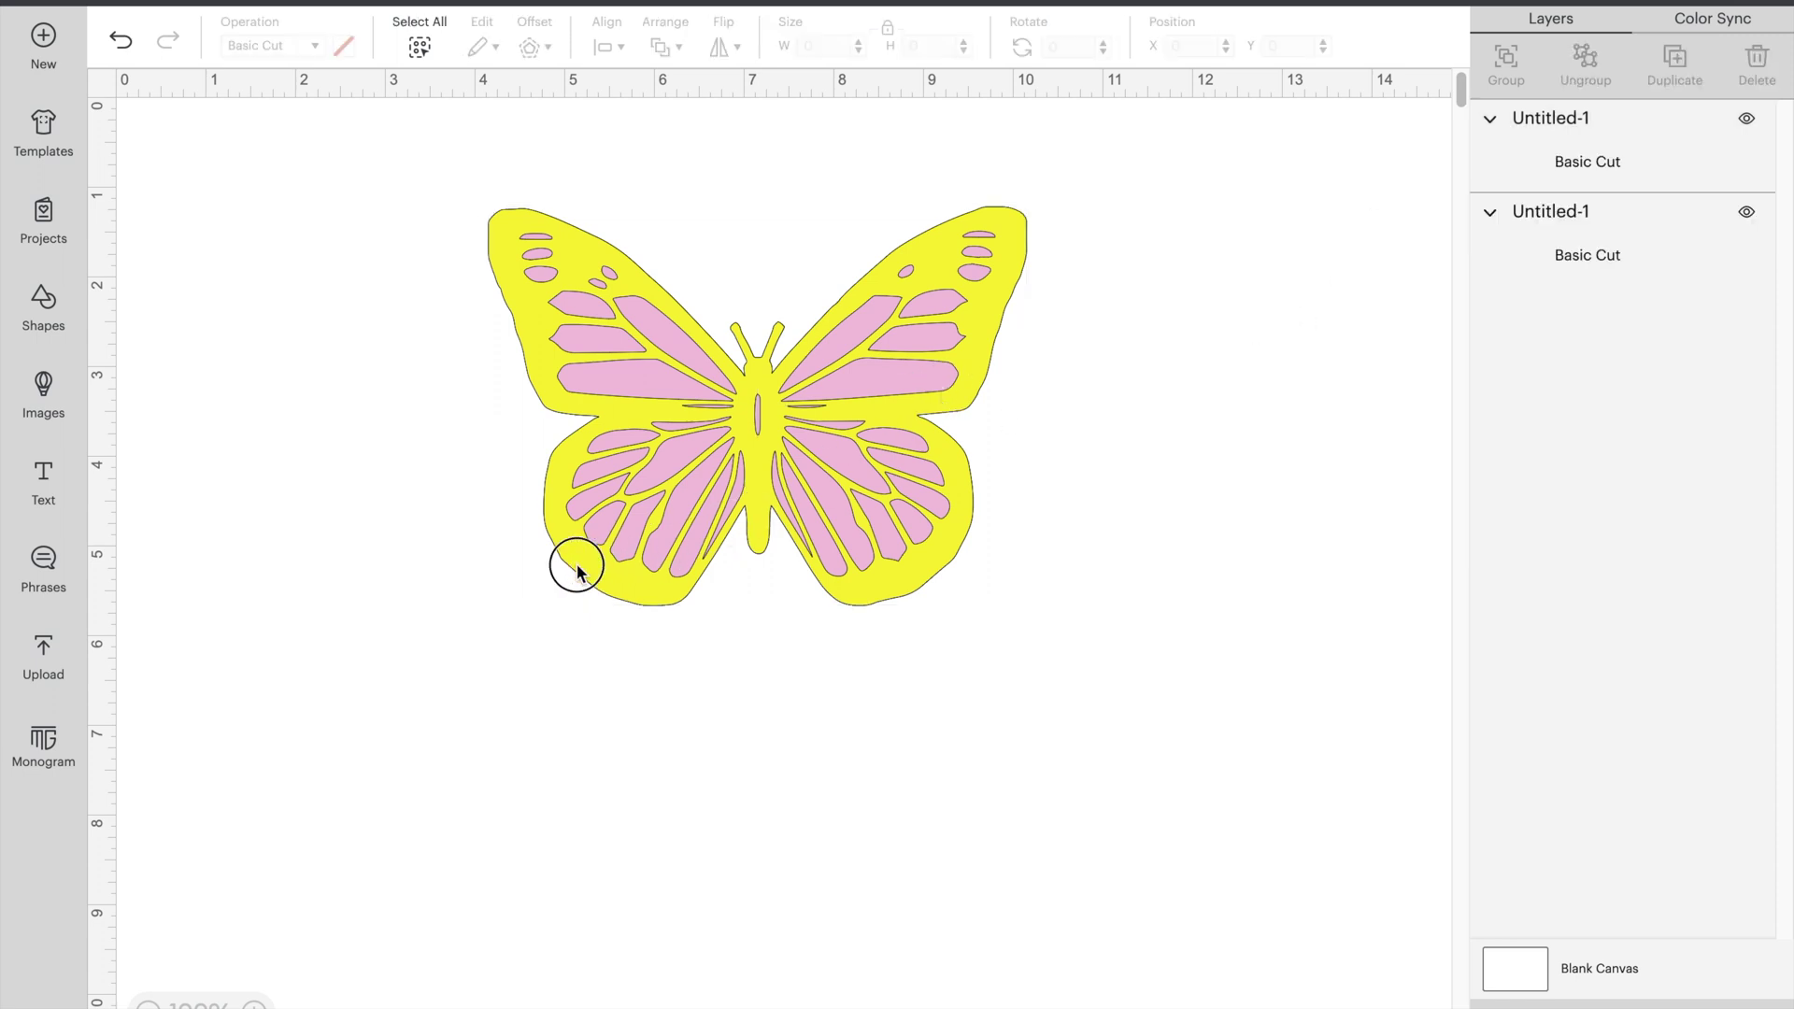
left_click_drag(577, 570, 206, 747)
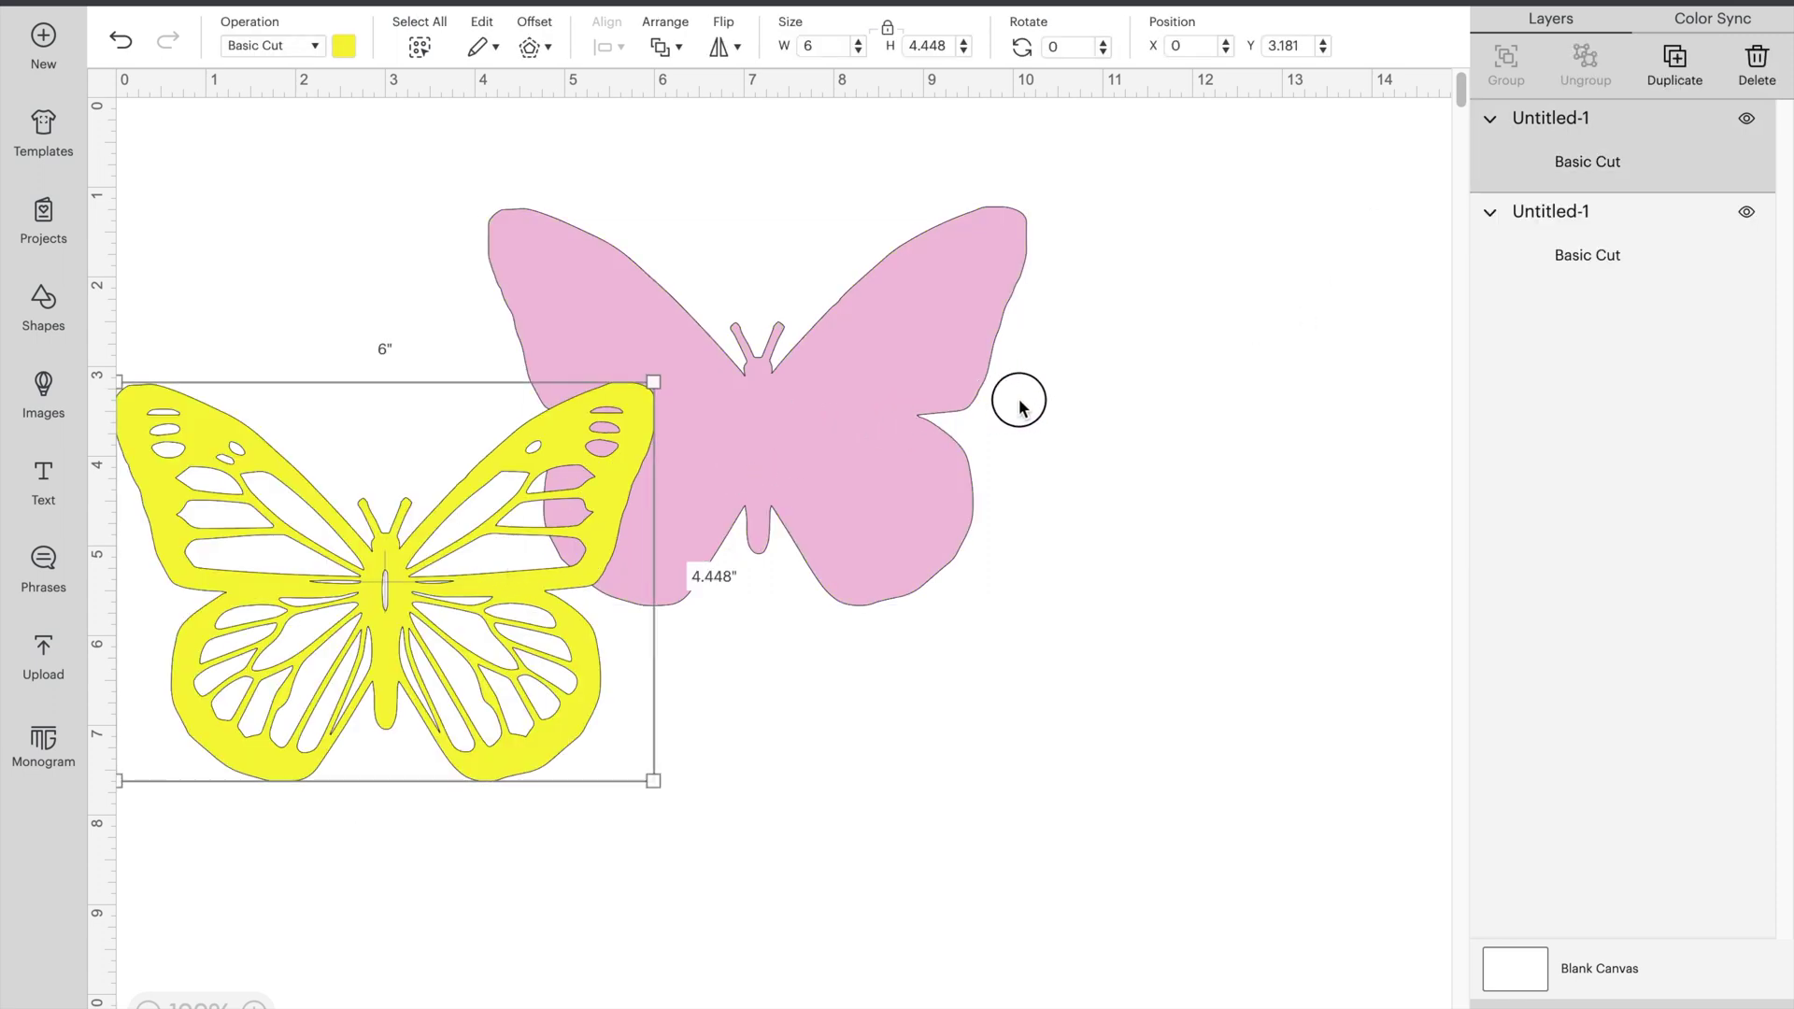
left_click_drag(1018, 407, 936, 624)
left_click_drag(439, 635, 485, 617)
left_click(990, 243)
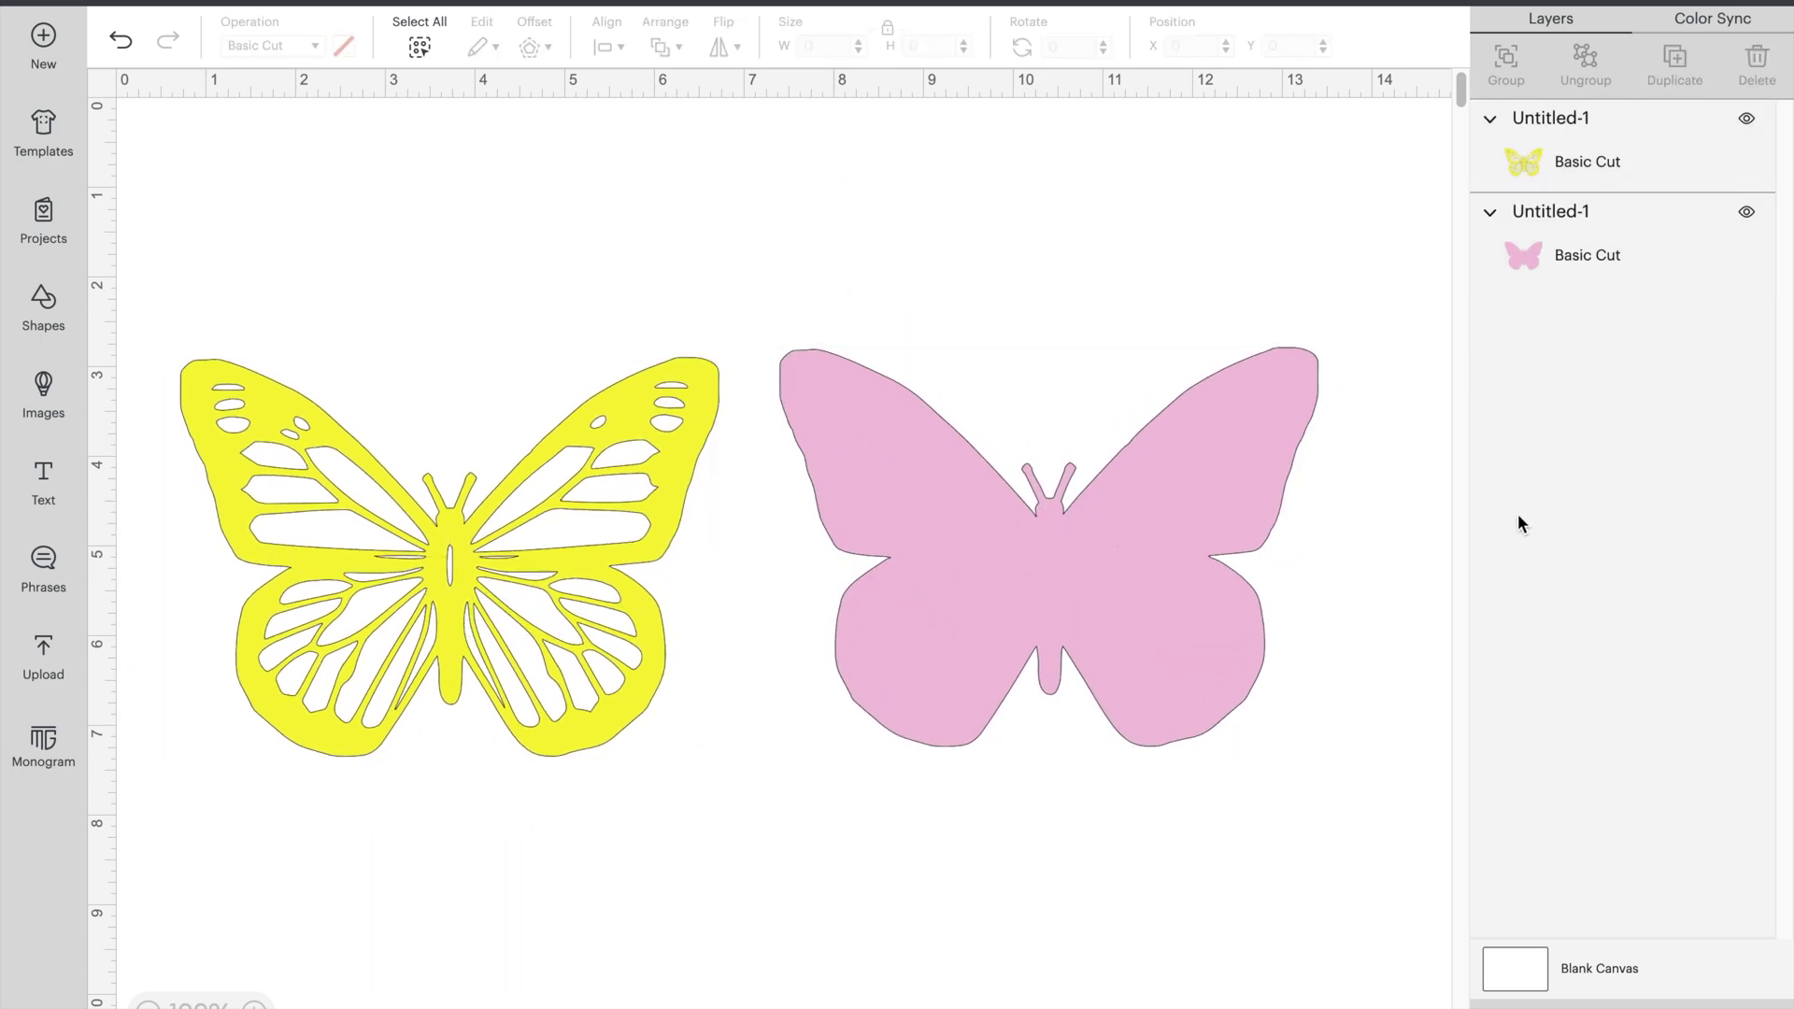